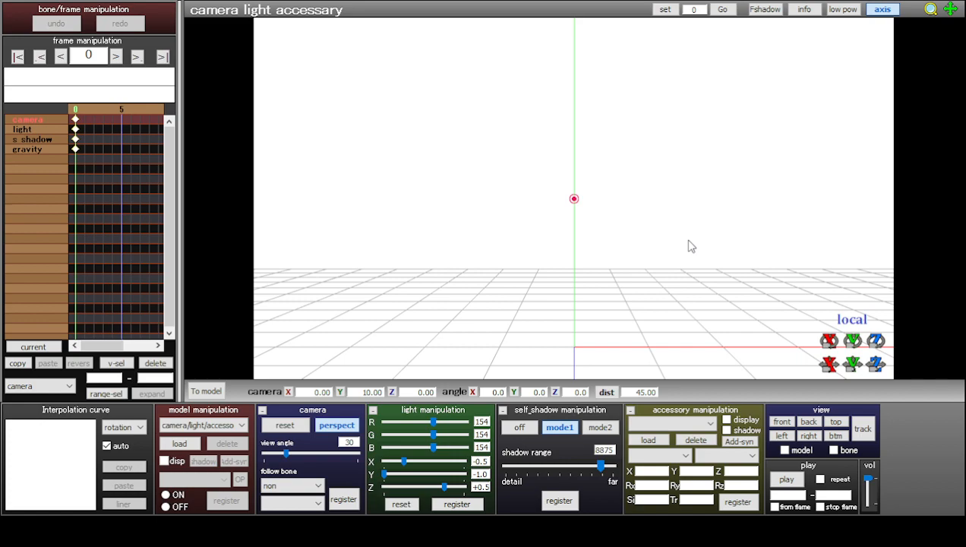
- Orbit around the empty stage and check it in the front and back preset views, ending at the front
{"action": "mouse_move", "coordinate": [690, 222]}
{"action": "right_mouse_down"}
{"action": "mouse_move", "coordinate": [672, 237]}
{"action": "mouse_move", "coordinate": [554, 256]}
{"action": "mouse_move", "coordinate": [600, 300]}
{"action": "mouse_move", "coordinate": [690, 265]}
{"action": "mouse_move", "coordinate": [692, 192]}
{"action": "mouse_move", "coordinate": [693, 237]}
{"action": "right_mouse_up"}
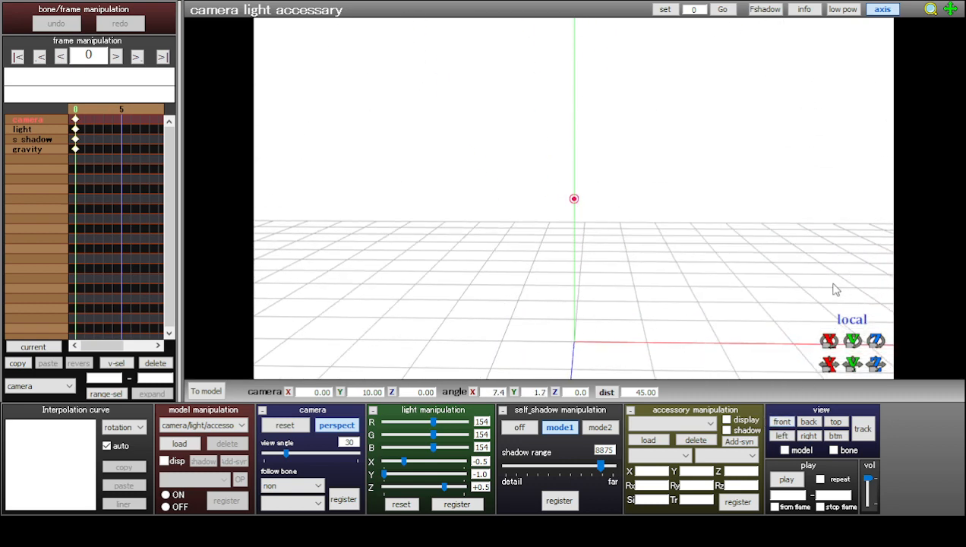
{"action": "right_click_drag", "start_coordinate": [604, 268], "coordinate": [626, 270]}
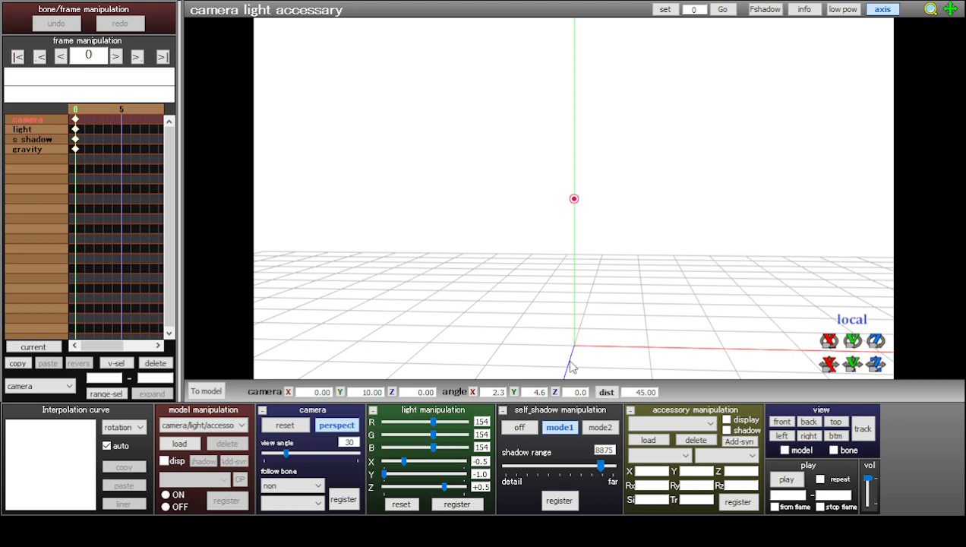
{"action": "mouse_move", "coordinate": [634, 341]}
{"action": "right_mouse_down"}
{"action": "mouse_move", "coordinate": [542, 349]}
{"action": "mouse_move", "coordinate": [632, 342]}
{"action": "right_mouse_up"}
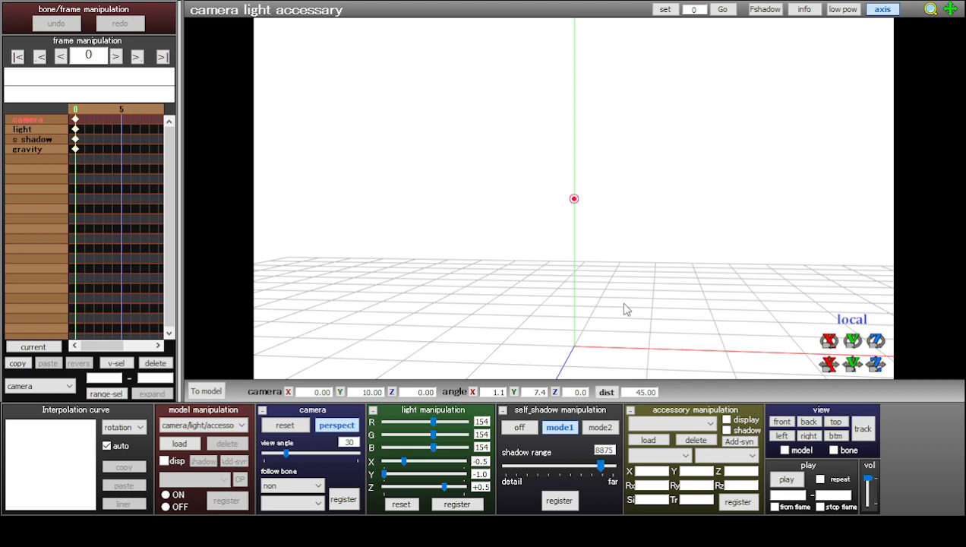
{"action": "right_click_drag", "start_coordinate": [627, 309], "coordinate": [702, 285]}
{"action": "right_click_drag", "start_coordinate": [630, 299], "coordinate": [623, 275]}
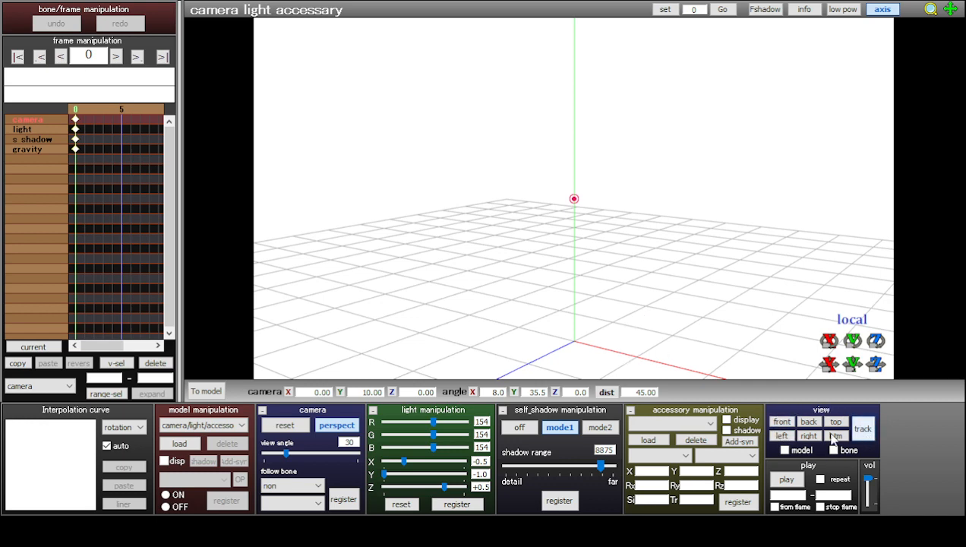
{"action": "left_click", "coordinate": [782, 423]}
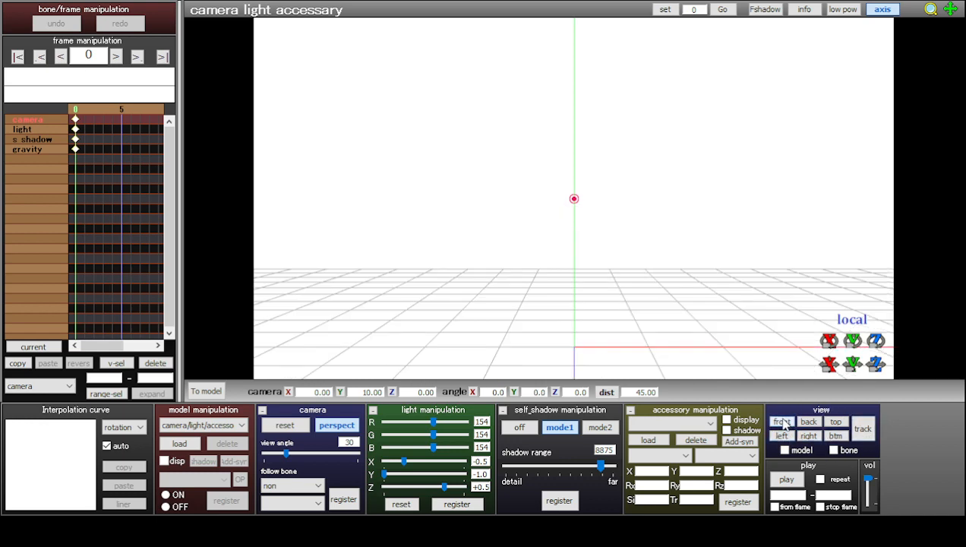
{"action": "left_click", "coordinate": [812, 423]}
{"action": "left_click", "coordinate": [783, 422]}
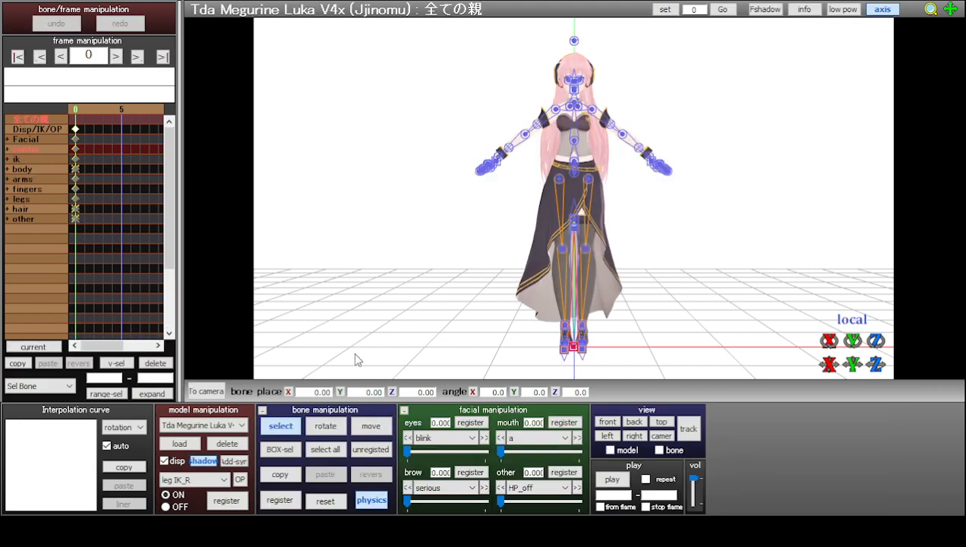
- Hide the Luka model's bones and view her from the front, back, top and right, ending in the camera view
{"action": "left_click", "coordinate": [264, 423]}
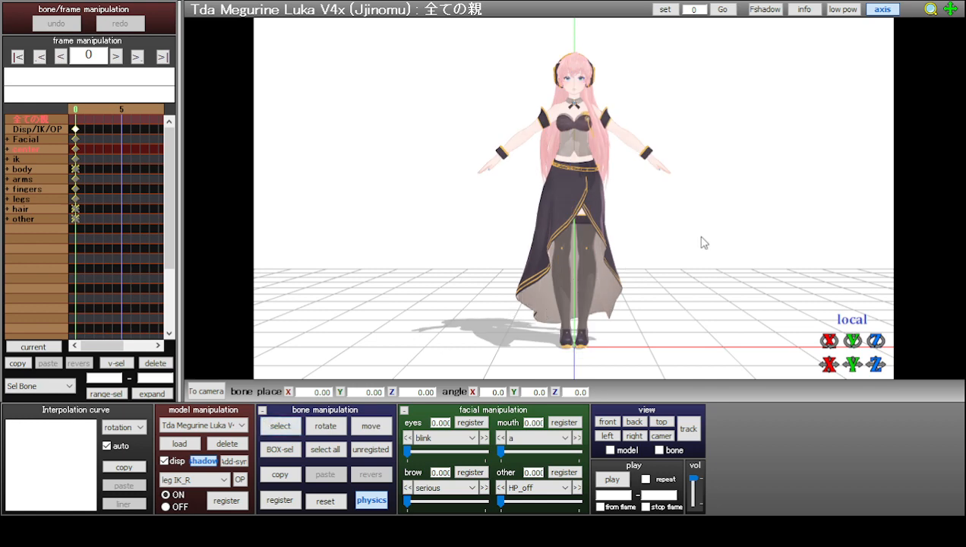
{"action": "mouse_move", "coordinate": [701, 241]}
{"action": "right_mouse_down"}
{"action": "mouse_move", "coordinate": [475, 263]}
{"action": "mouse_move", "coordinate": [453, 256]}
{"action": "mouse_move", "coordinate": [501, 274]}
{"action": "mouse_move", "coordinate": [698, 250]}
{"action": "right_mouse_up"}
{"action": "left_click", "coordinate": [608, 422]}
{"action": "left_click", "coordinate": [635, 422]}
{"action": "left_click", "coordinate": [661, 421]}
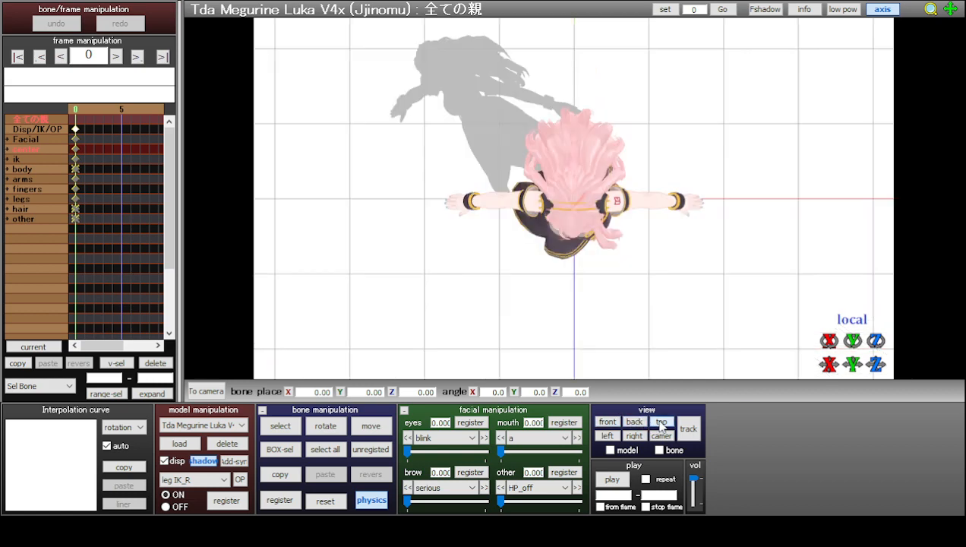
{"action": "left_click", "coordinate": [634, 437]}
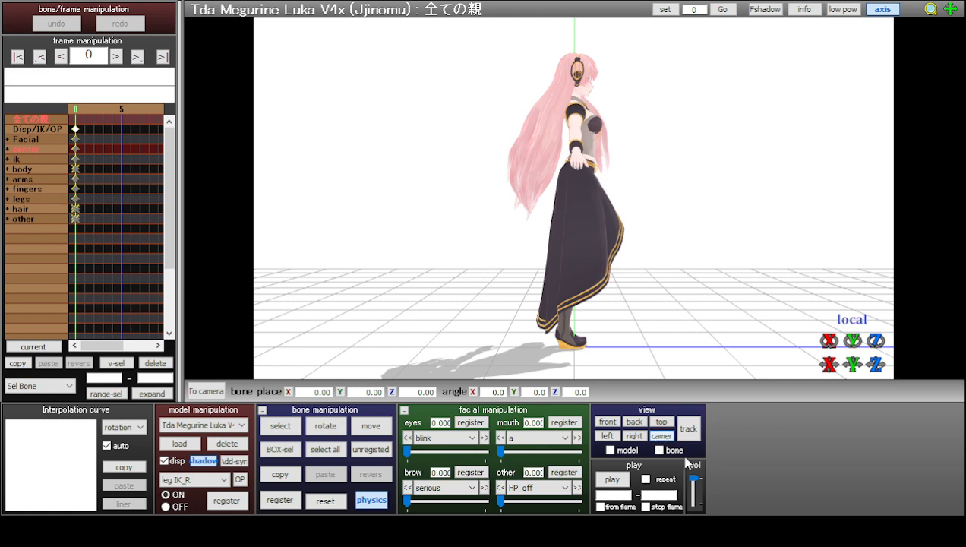
{"action": "left_click", "coordinate": [666, 437]}
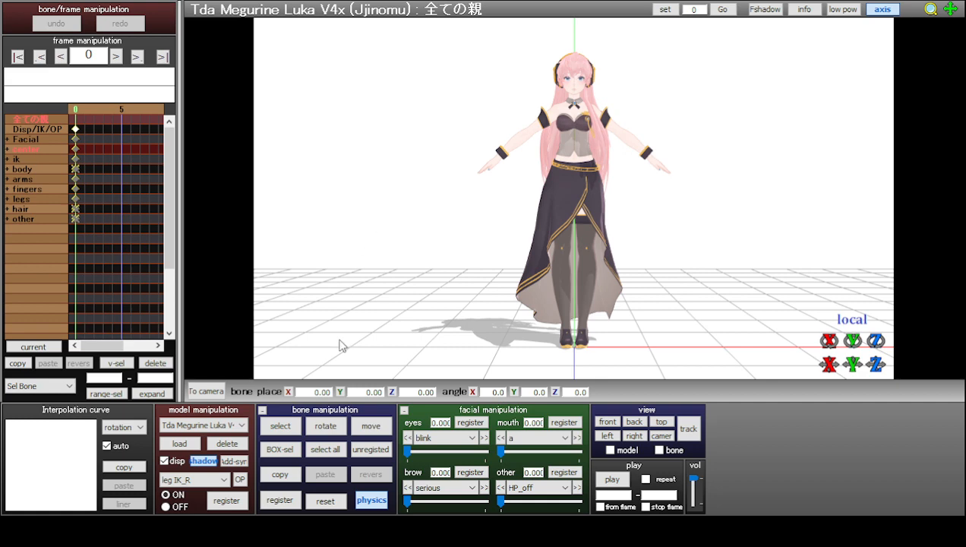
- Try rotating the arm_R bone about Z to about -57°, then discard the unregistered pose by visiting frame 5 and returning to frame 0
{"action": "left_click", "coordinate": [294, 427]}
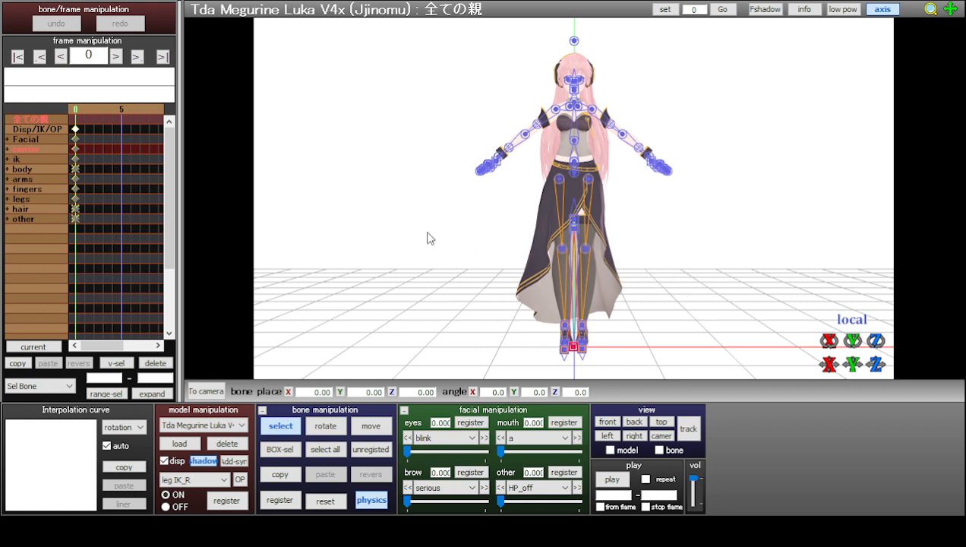
{"action": "left_click", "coordinate": [279, 501]}
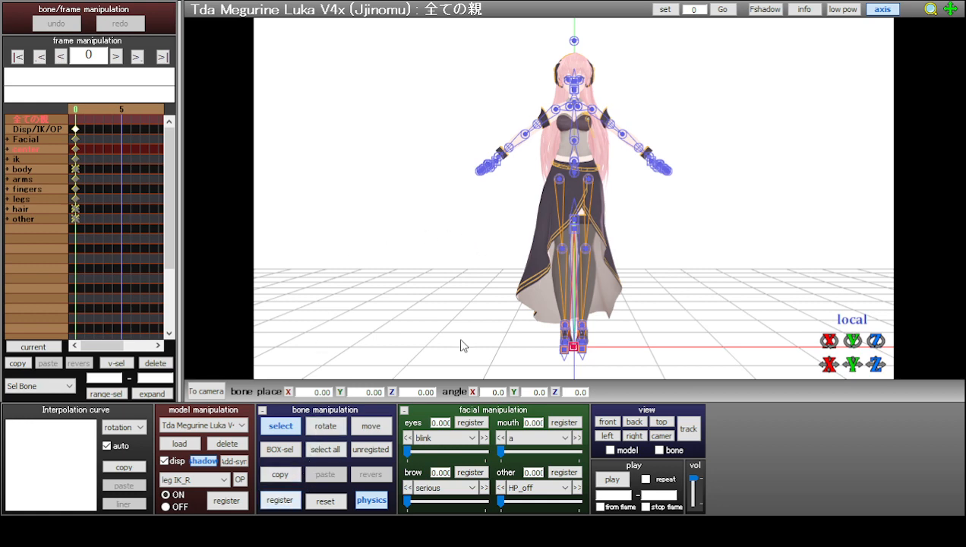
{"action": "left_click", "coordinate": [556, 109]}
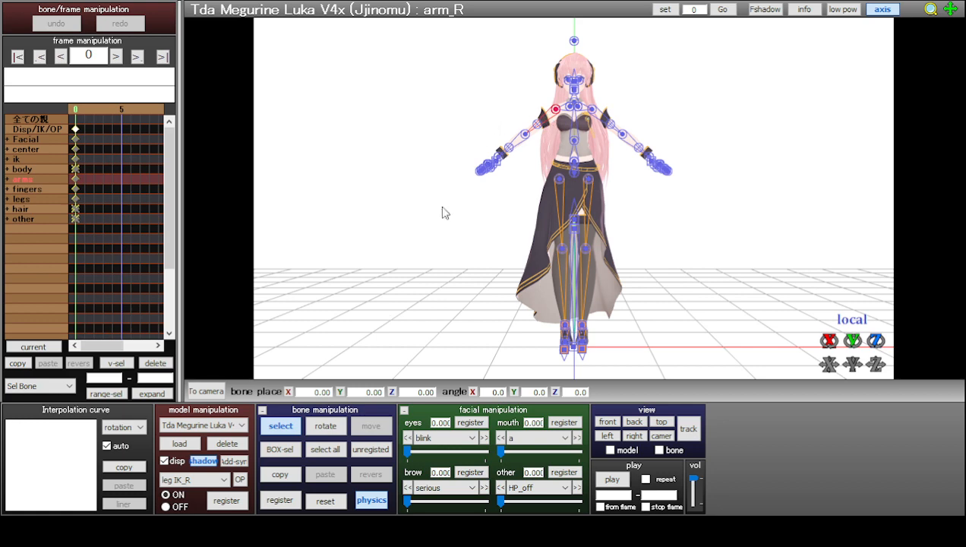
{"action": "left_click", "coordinate": [325, 425]}
{"action": "left_click_drag", "start_coordinate": [543, 90], "coordinate": [528, 112]}
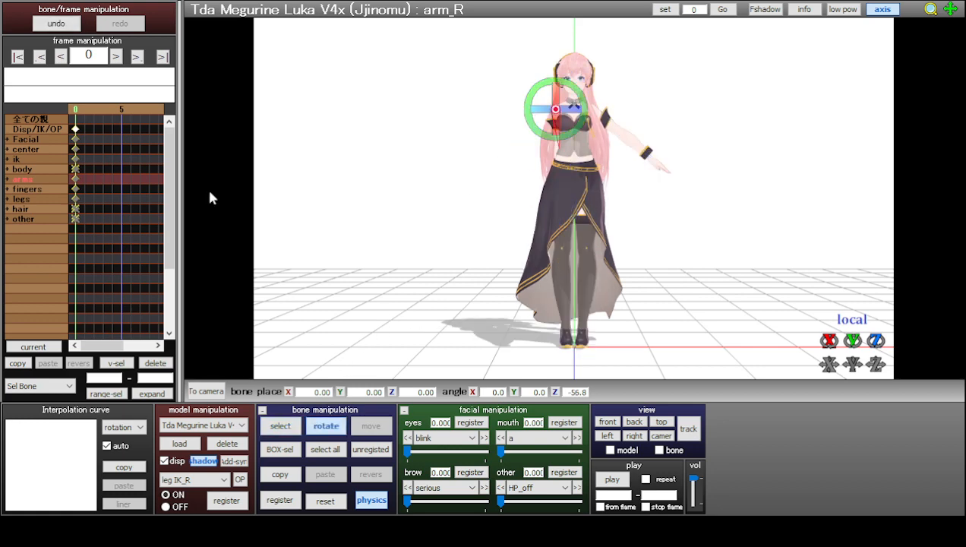
{"action": "left_click", "coordinate": [122, 113]}
{"action": "left_click", "coordinate": [75, 113]}
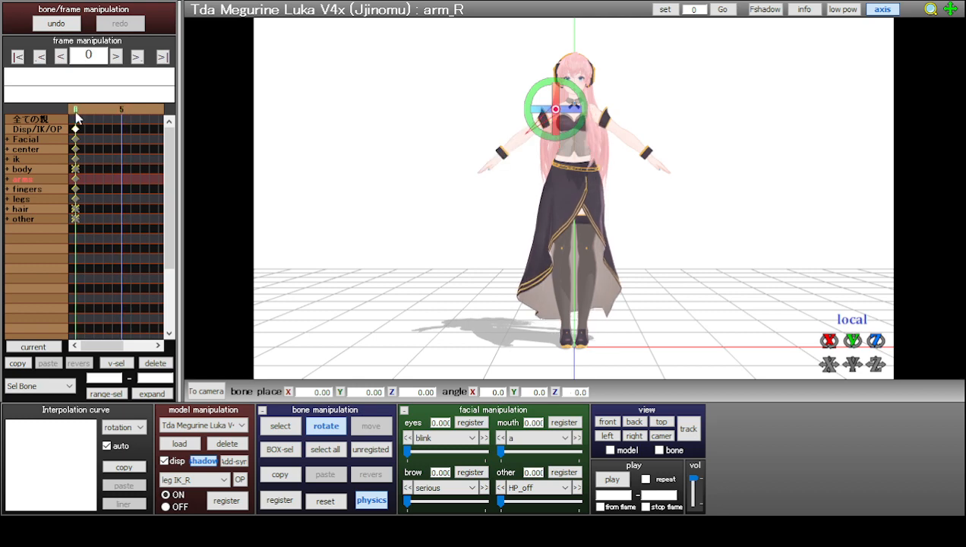
- Leave bone rotation and toggle the model's bone display, ending with the bones hidden
{"action": "left_click", "coordinate": [278, 426]}
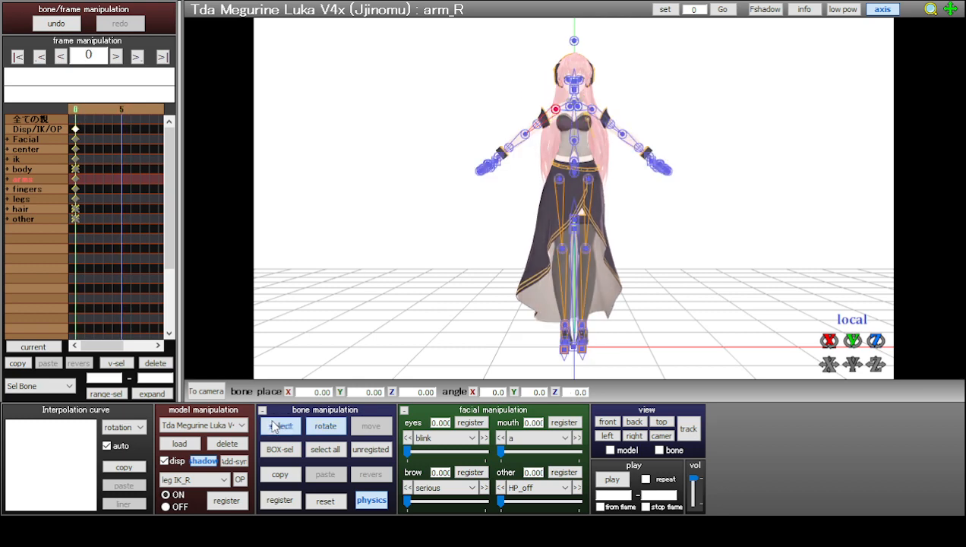
{"action": "left_click", "coordinate": [378, 312]}
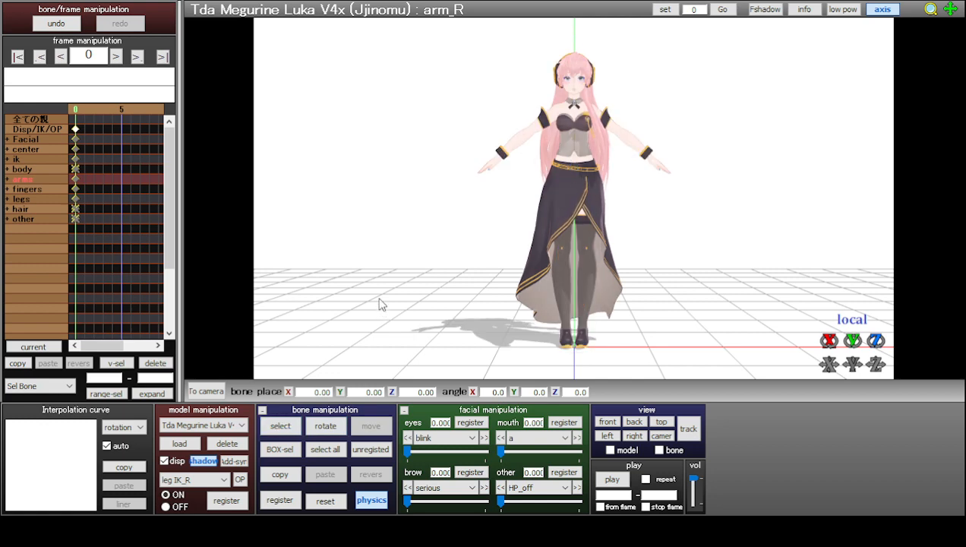
{"action": "left_click", "coordinate": [295, 426]}
{"action": "left_click", "coordinate": [382, 312]}
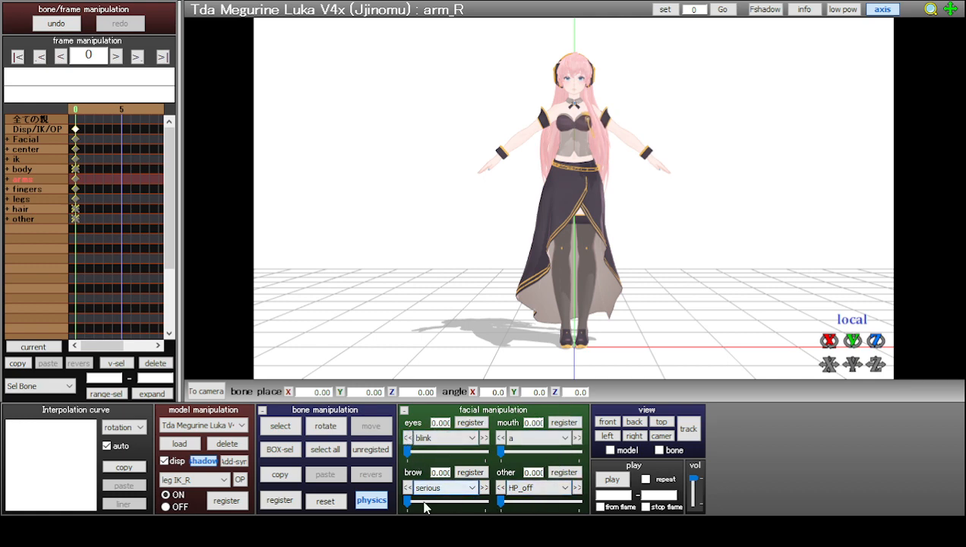
- Switch from the model to camera, light and accessory editing, and toggle perspective off and on, leaving it enabled
{"action": "left_click", "coordinate": [206, 392]}
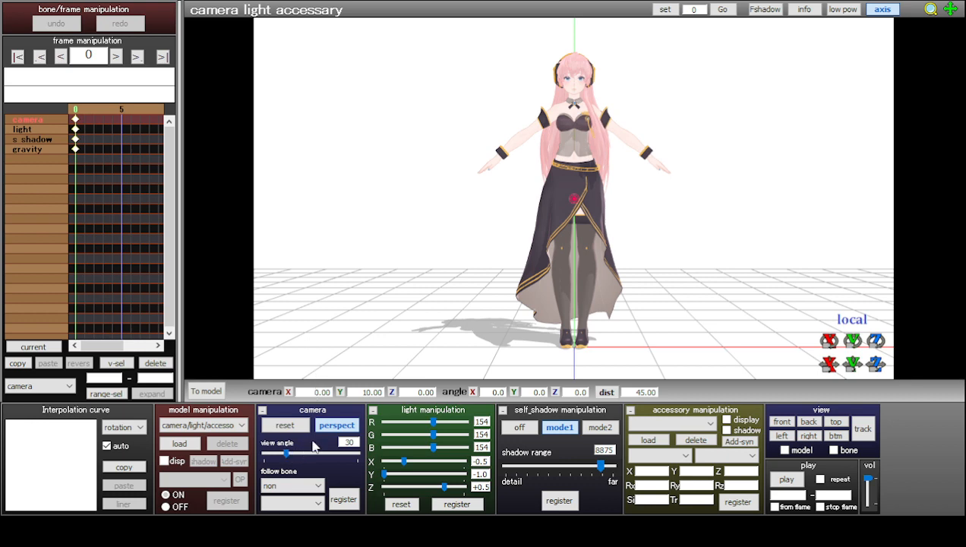
{"action": "left_click", "coordinate": [334, 427]}
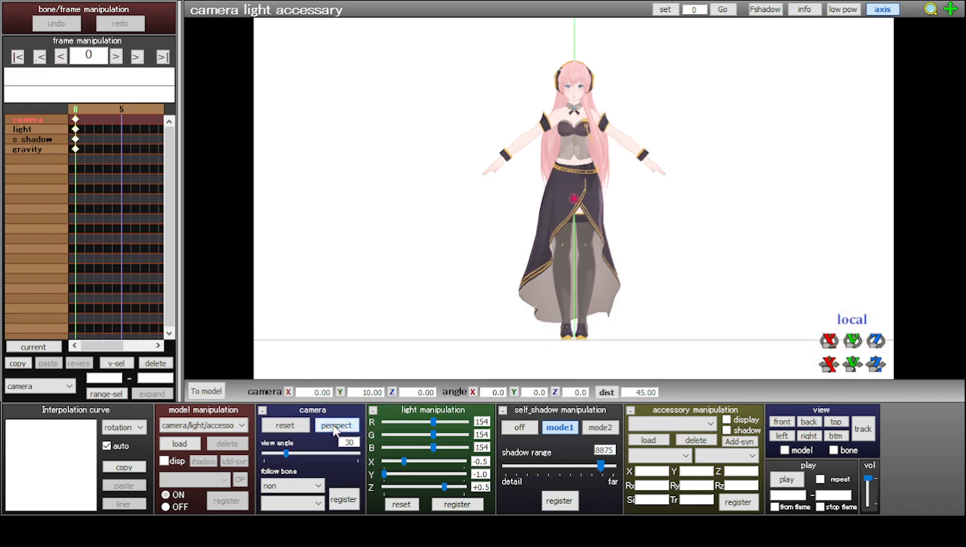
{"action": "left_click", "coordinate": [335, 427]}
{"action": "left_click", "coordinate": [335, 427]}
{"action": "left_click", "coordinate": [335, 427]}
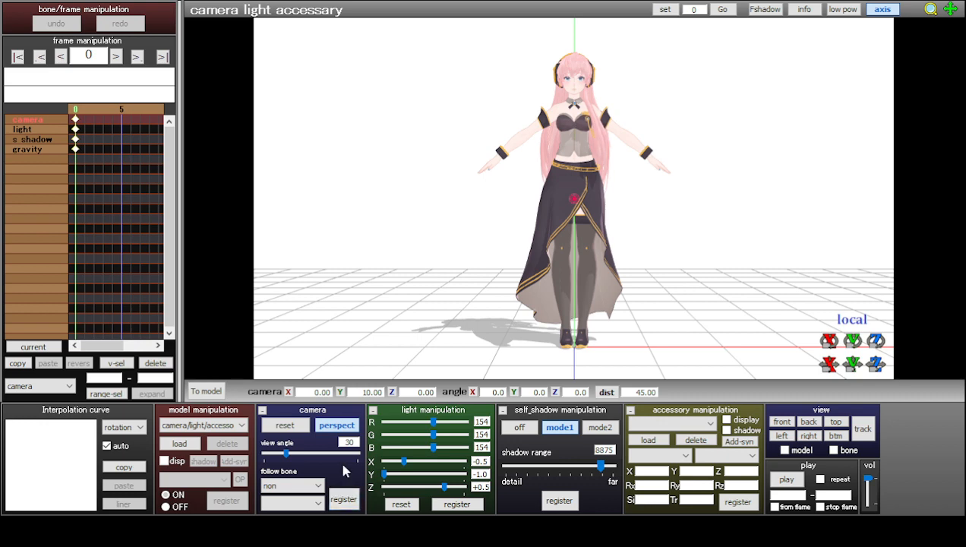
- Try a different camera view angle and restore it to 30
{"action": "left_click_drag", "start_coordinate": [286, 455], "coordinate": [310, 459]}
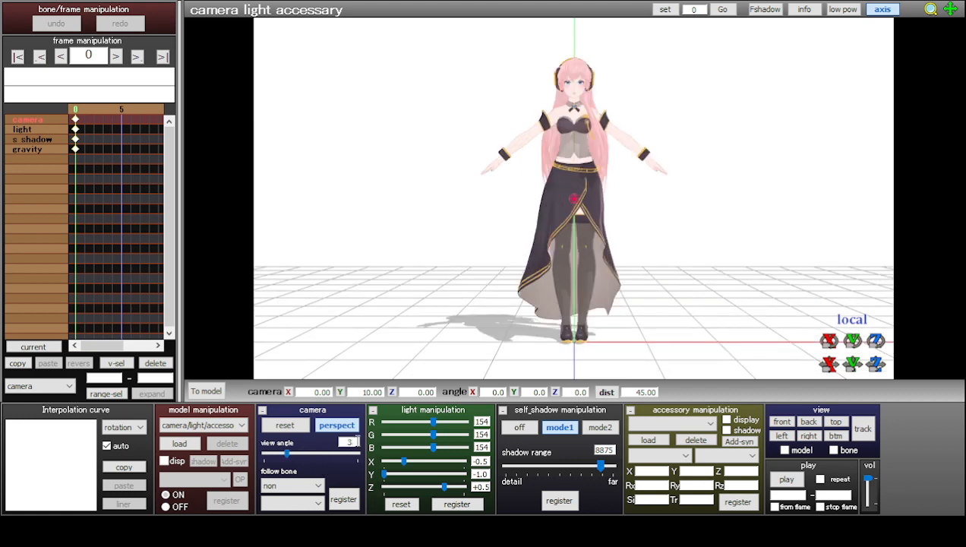
{"action": "type", "text": "30"}
{"action": "key", "text": "Return"}
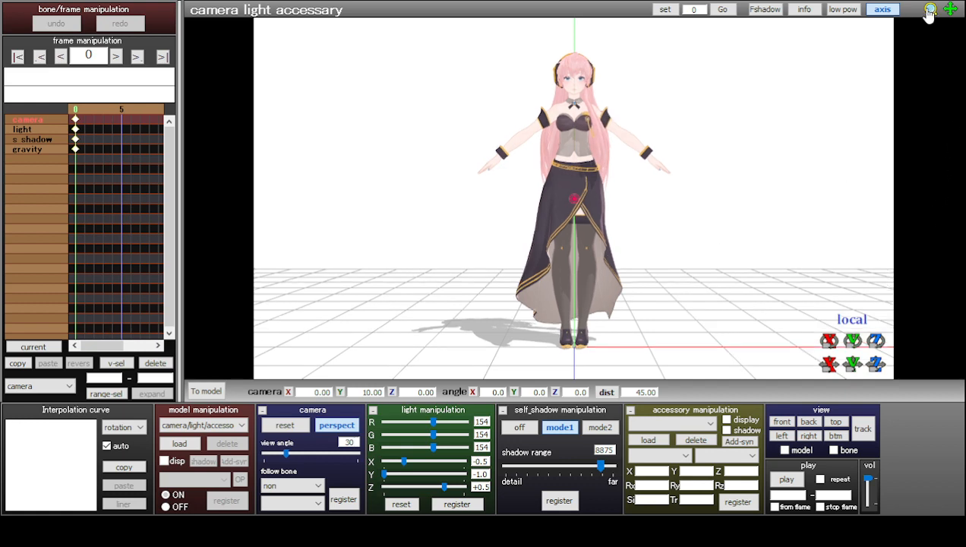
- Zoom the camera in and out on the model and reset it to the front view
{"action": "scroll", "coordinate": [678, 191], "scroll_direction": "up", "scroll_amount": 10}
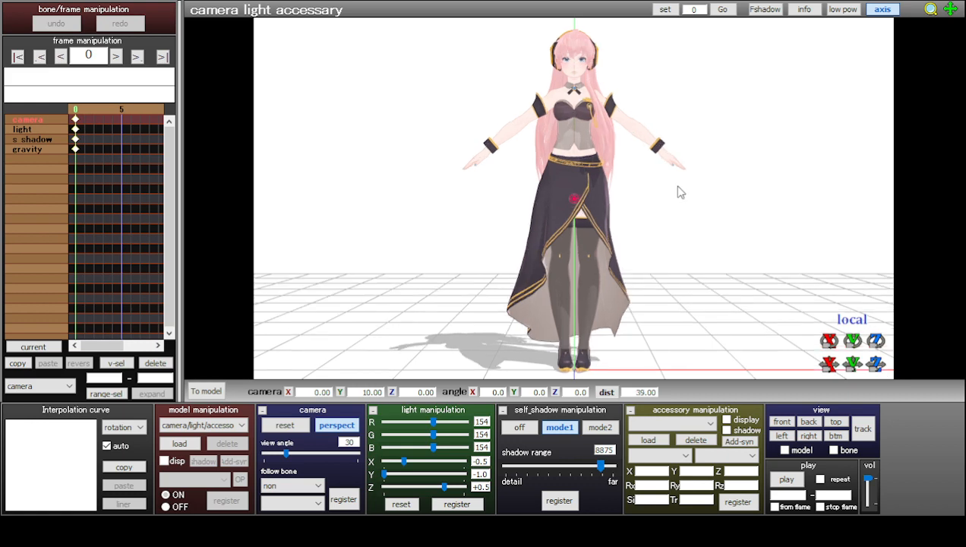
{"action": "scroll", "coordinate": [678, 192], "scroll_direction": "down", "scroll_amount": 12}
{"action": "scroll", "coordinate": [680, 191], "scroll_direction": "up", "scroll_amount": 4}
{"action": "left_click_drag", "start_coordinate": [932, 17], "coordinate": [932, 37]}
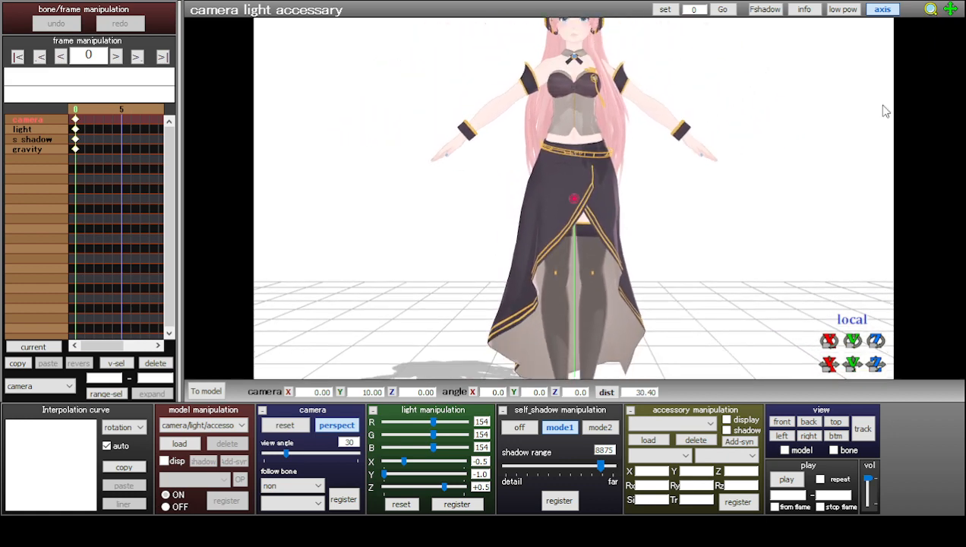
{"action": "left_click", "coordinate": [783, 422]}
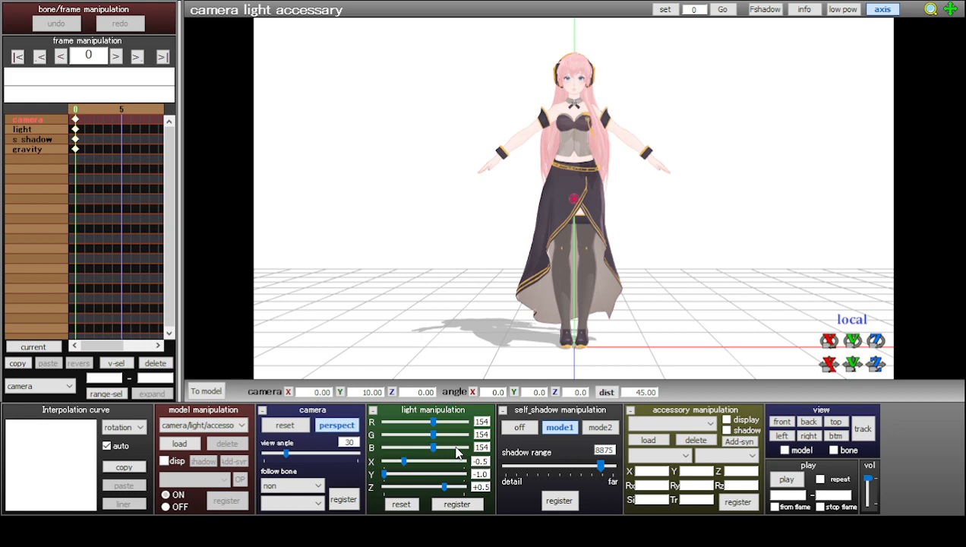
- Try lowering the light's red value to 0 and restore it to 154
{"action": "left_click_drag", "start_coordinate": [436, 424], "coordinate": [367, 424]}
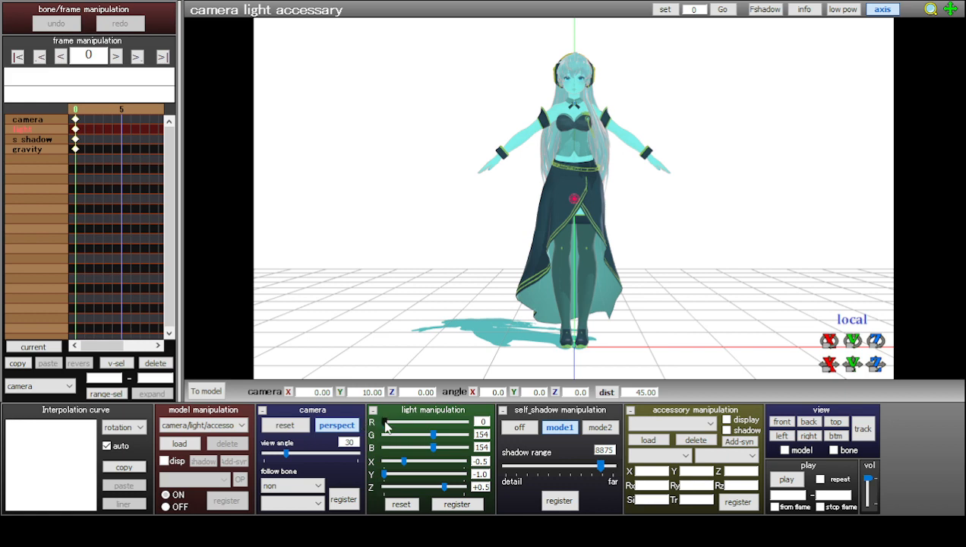
{"action": "left_click_drag", "start_coordinate": [384, 421], "coordinate": [436, 430]}
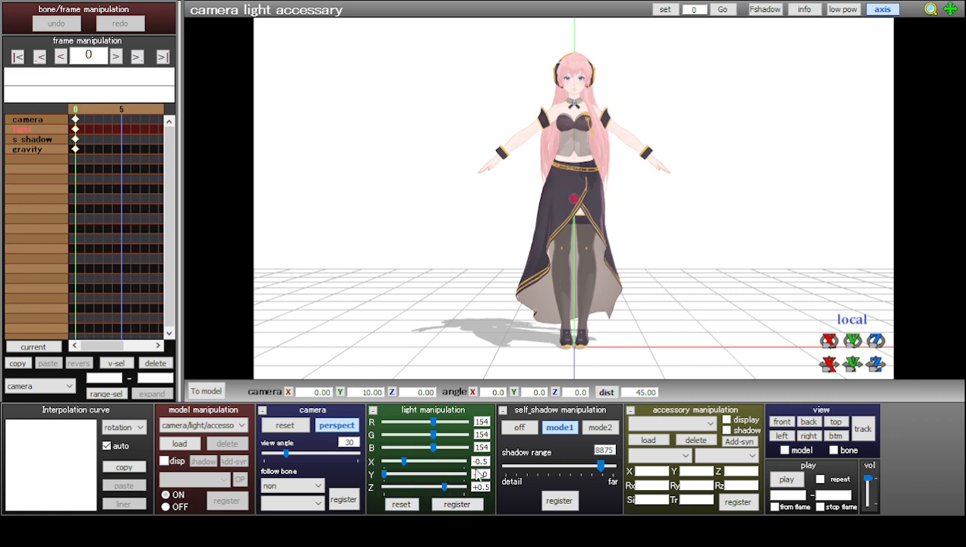
- Cycle the self-shadow through off, mode1 and mode2, return it to mode1 and keep the shadow range at 8875
{"action": "left_click", "coordinate": [530, 435]}
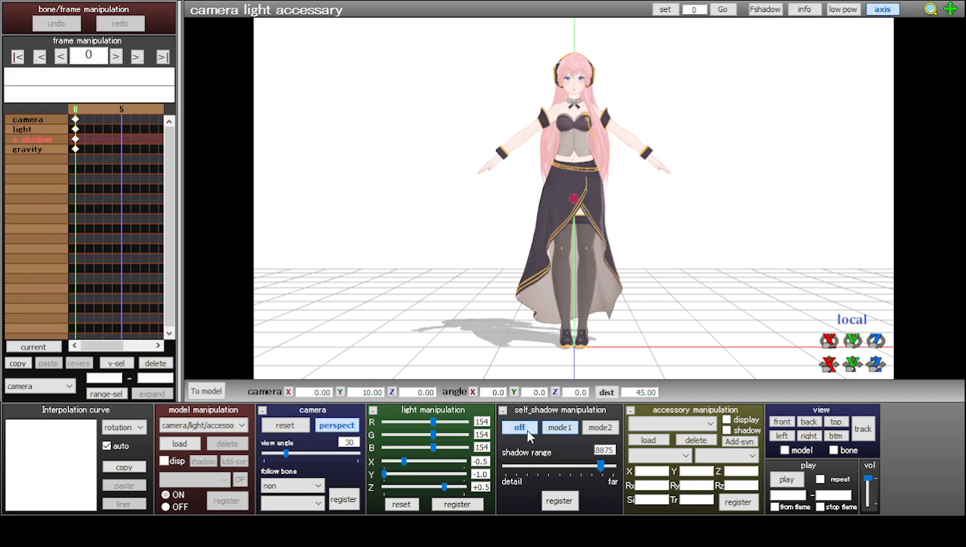
{"action": "left_click", "coordinate": [554, 429]}
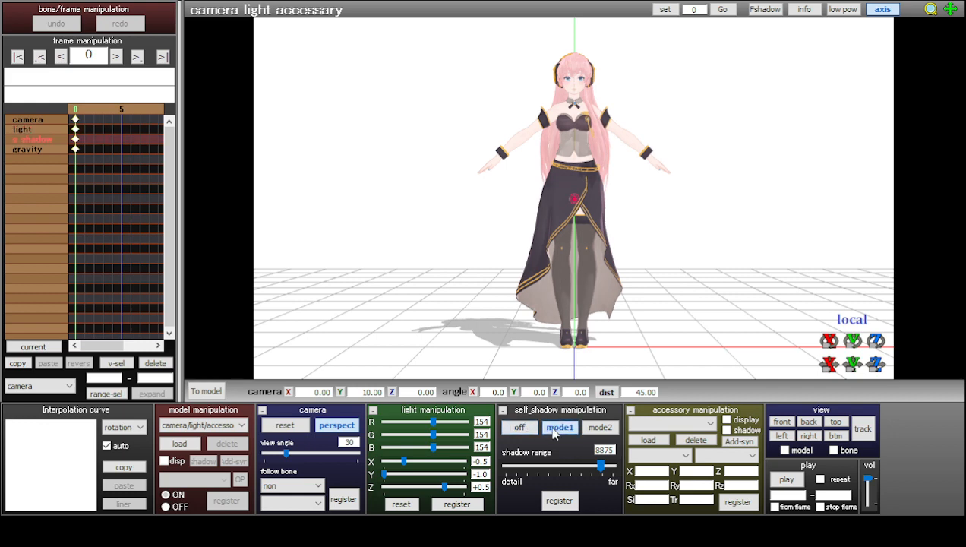
{"action": "left_click", "coordinate": [591, 428]}
{"action": "left_click", "coordinate": [558, 429]}
{"action": "mouse_move", "coordinate": [600, 466]}
{"action": "left_mouse_down"}
{"action": "mouse_move", "coordinate": [509, 469]}
{"action": "mouse_move", "coordinate": [503, 481]}
{"action": "mouse_move", "coordinate": [526, 467]}
{"action": "mouse_move", "coordinate": [624, 471]}
{"action": "mouse_move", "coordinate": [600, 465]}
{"action": "left_mouse_up"}
- Move the timeline to frame 5 and back to frame 0
{"action": "left_click", "coordinate": [122, 110]}
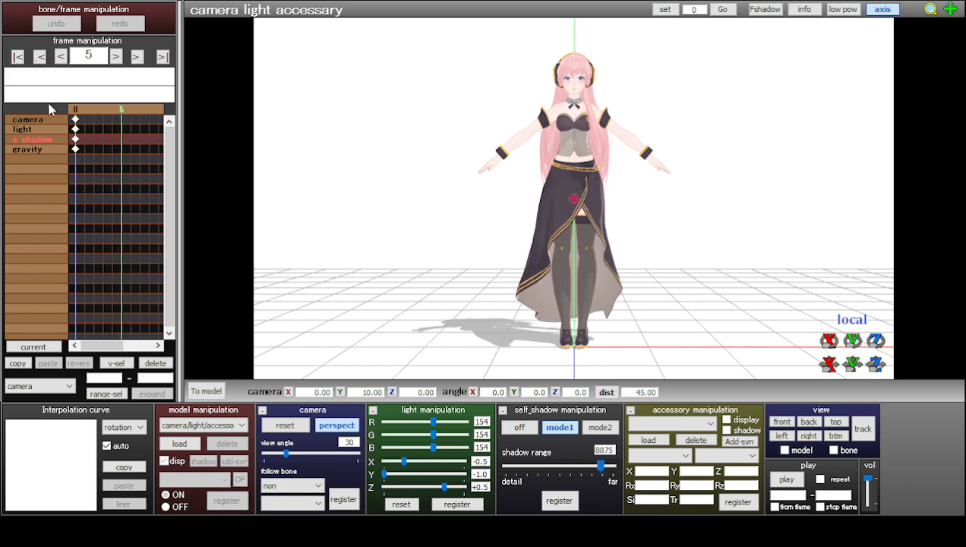
{"action": "left_click", "coordinate": [76, 120]}
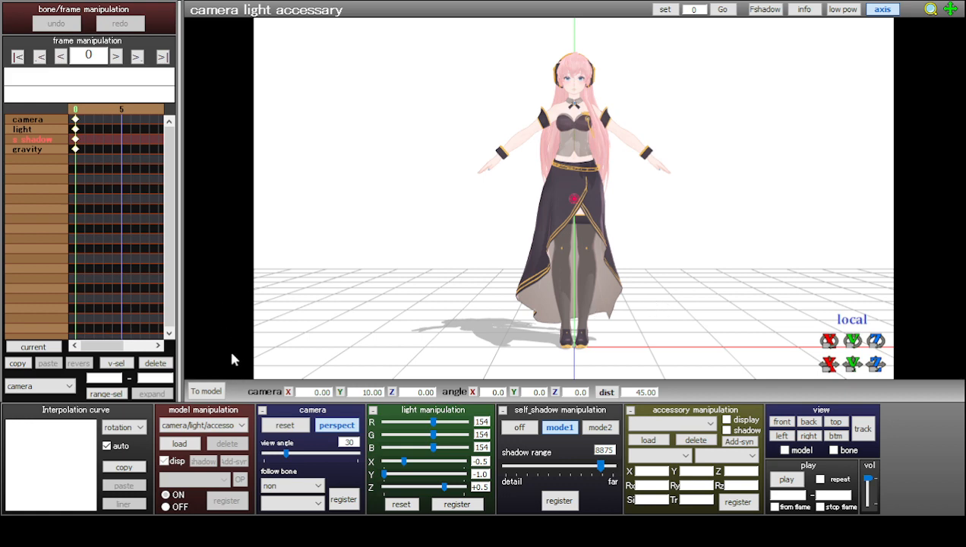
- Return to model editing, hide the bones and turn on the wireframe display of the model
{"action": "left_click", "coordinate": [202, 392]}
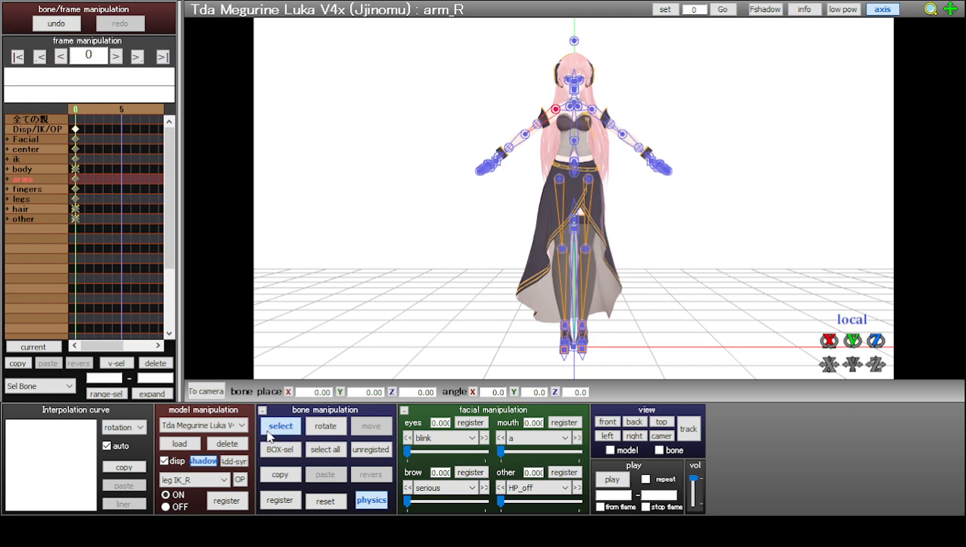
{"action": "left_click", "coordinate": [268, 427]}
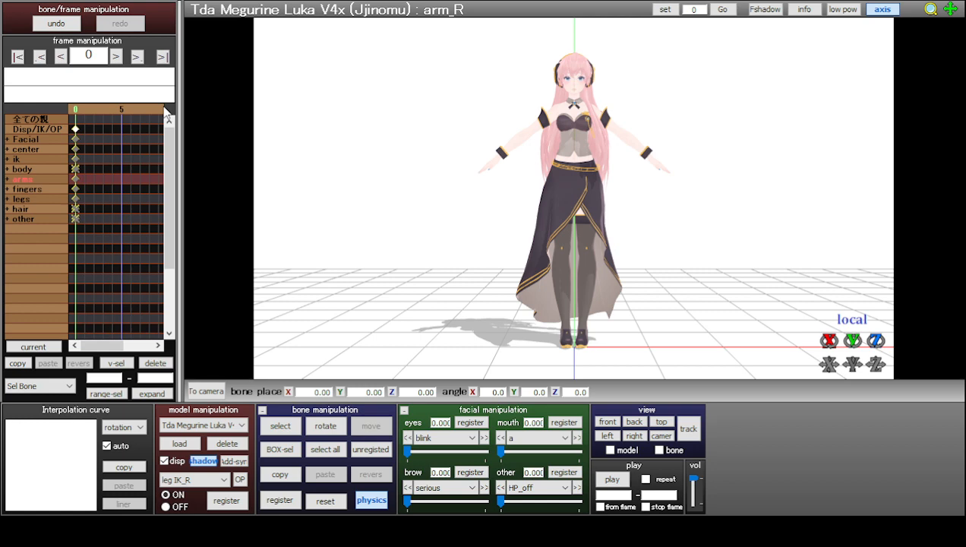
{"action": "key", "text": "w"}
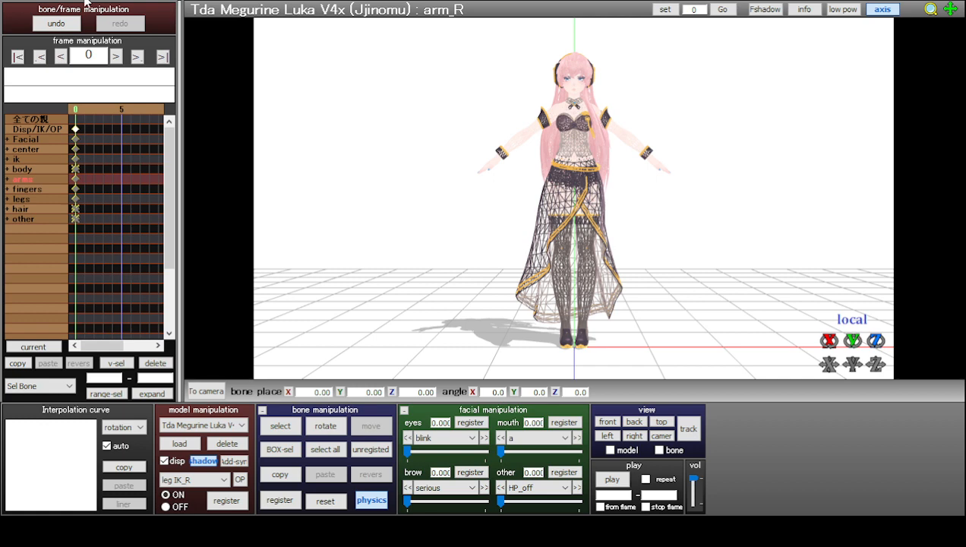
- Turn off the model's wireframe display and switch to camera and accessory editing with the coordinate axis hidden
{"action": "left_click", "coordinate": [150, 301]}
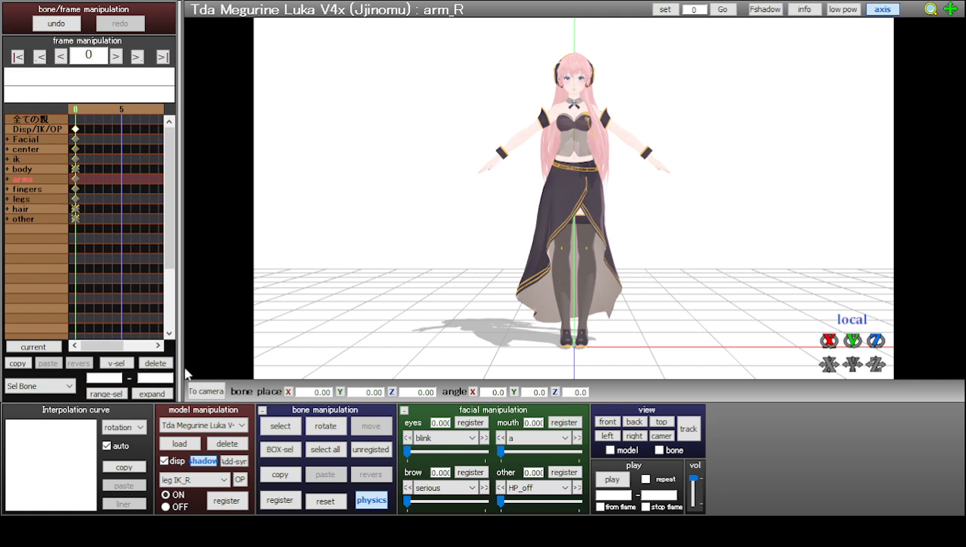
{"action": "left_click", "coordinate": [157, 364]}
{"action": "left_click", "coordinate": [206, 392]}
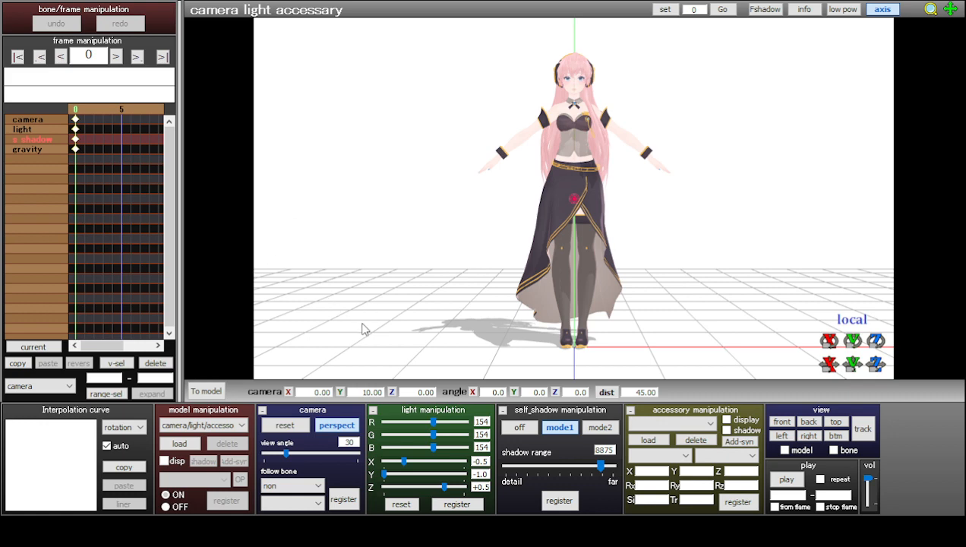
{"action": "left_click", "coordinate": [896, 10]}
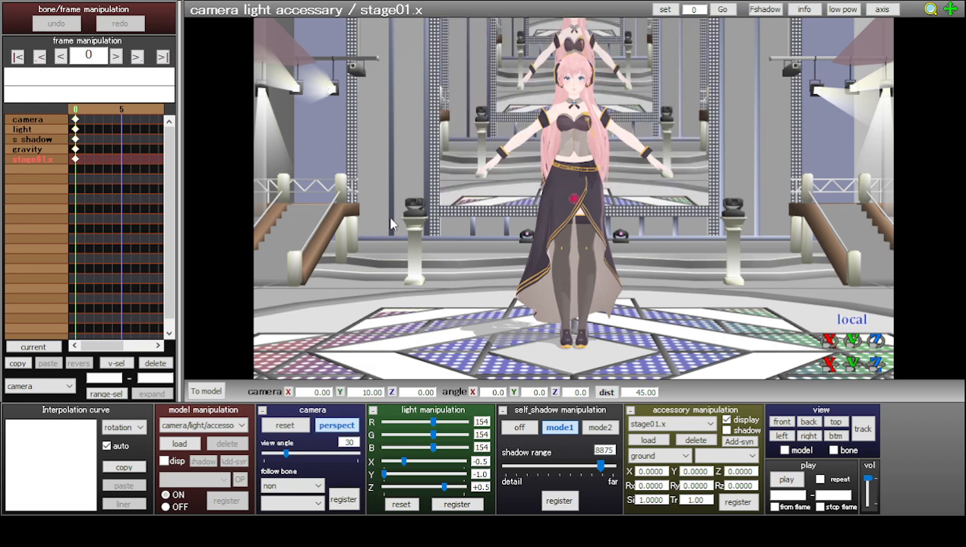
- Inspect the model on the stage01.x stage from several angles, returning to the front view in between
{"action": "right_click_drag", "start_coordinate": [704, 245], "coordinate": [682, 241]}
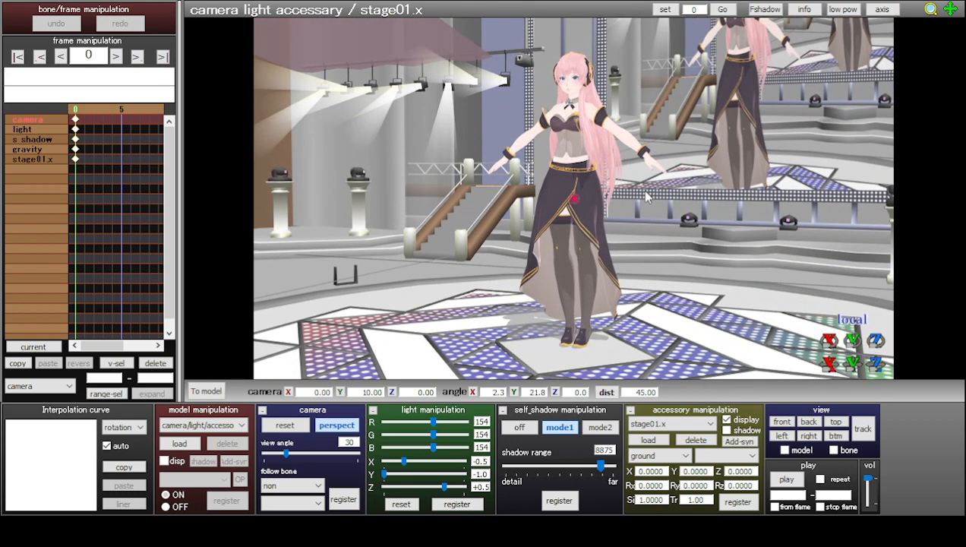
{"action": "right_click_drag", "start_coordinate": [653, 212], "coordinate": [665, 215]}
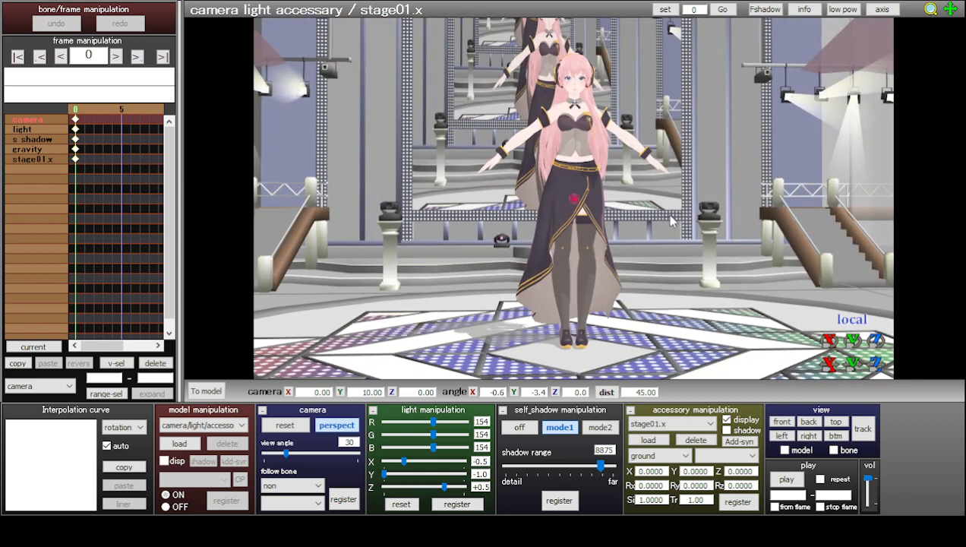
{"action": "left_click", "coordinate": [782, 421]}
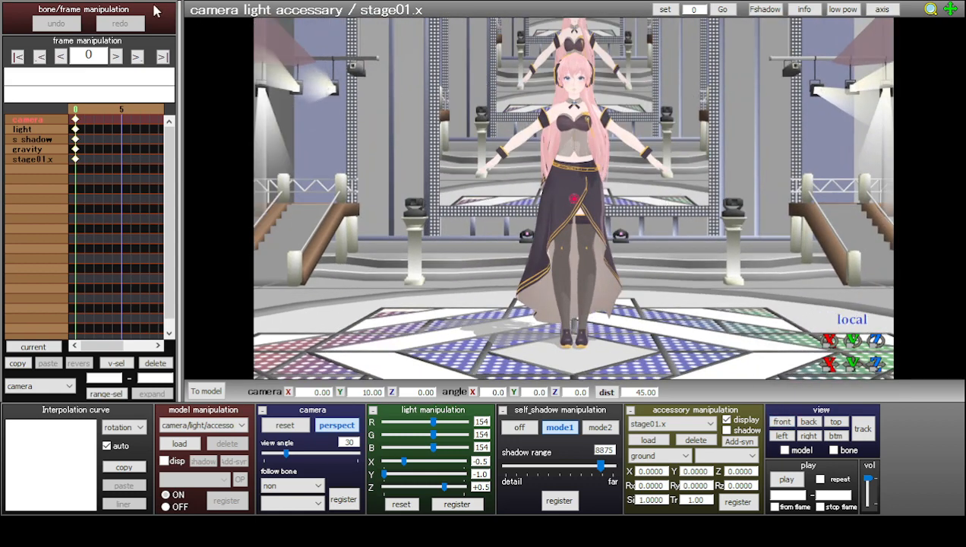
{"action": "mouse_move", "coordinate": [607, 237]}
{"action": "right_mouse_down"}
{"action": "mouse_move", "coordinate": [646, 240]}
{"action": "mouse_move", "coordinate": [607, 223]}
{"action": "mouse_move", "coordinate": [567, 244]}
{"action": "mouse_move", "coordinate": [598, 237]}
{"action": "right_mouse_up"}
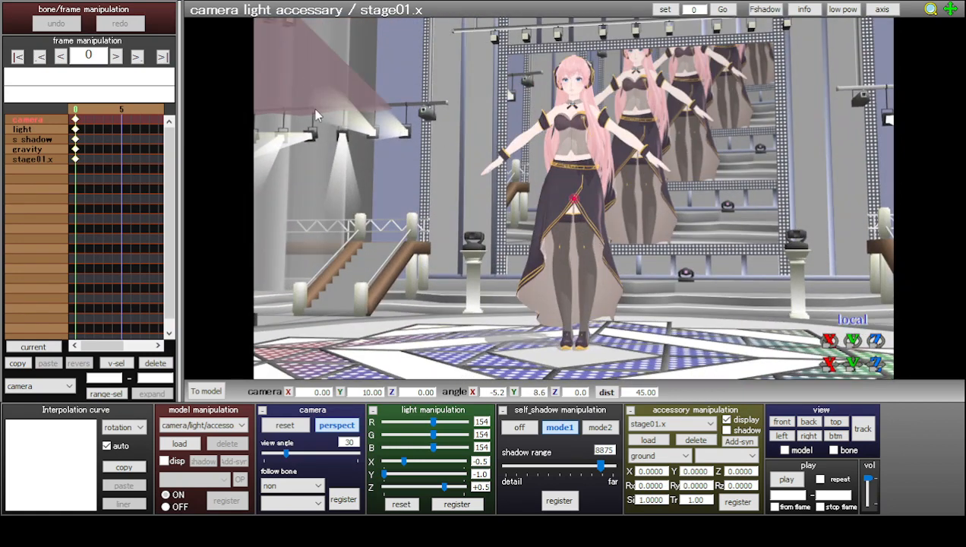
{"action": "left_click", "coordinate": [783, 422]}
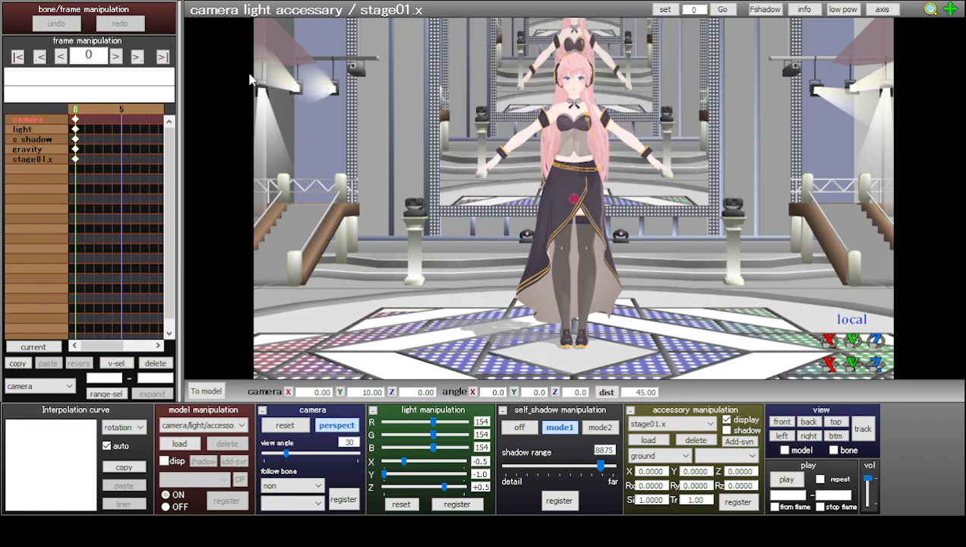
{"action": "mouse_move", "coordinate": [723, 243]}
{"action": "right_mouse_down"}
{"action": "mouse_move", "coordinate": [670, 248]}
{"action": "mouse_move", "coordinate": [837, 252]}
{"action": "mouse_move", "coordinate": [695, 234]}
{"action": "mouse_move", "coordinate": [712, 229]}
{"action": "mouse_move", "coordinate": [731, 255]}
{"action": "right_mouse_up"}
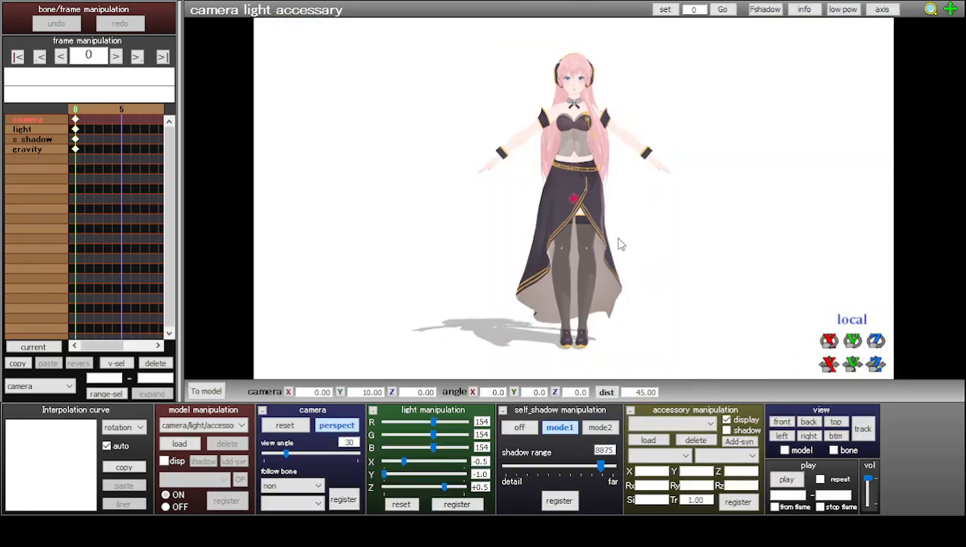
- Show the coordinate axis again and return to model editing in the front view
{"action": "left_click", "coordinate": [877, 10]}
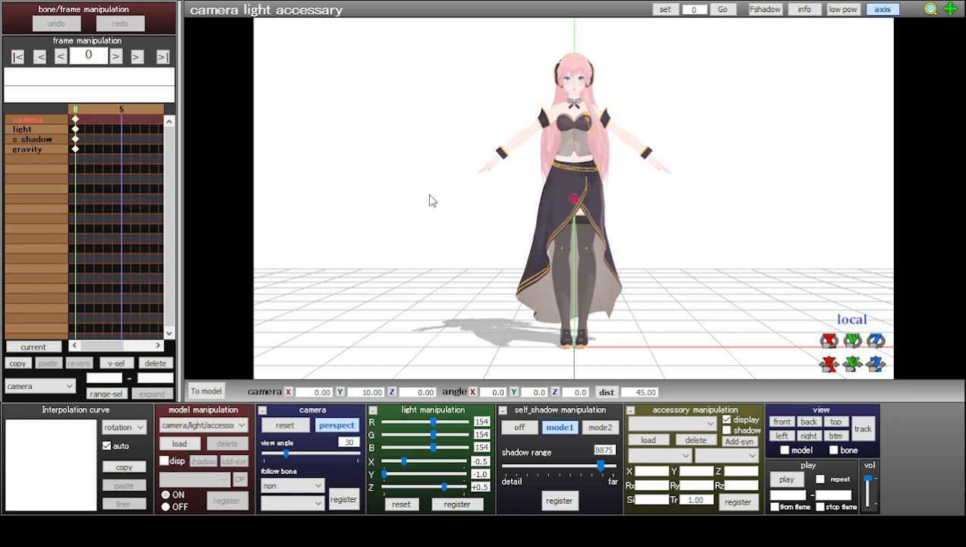
{"action": "key", "text": "Up"}
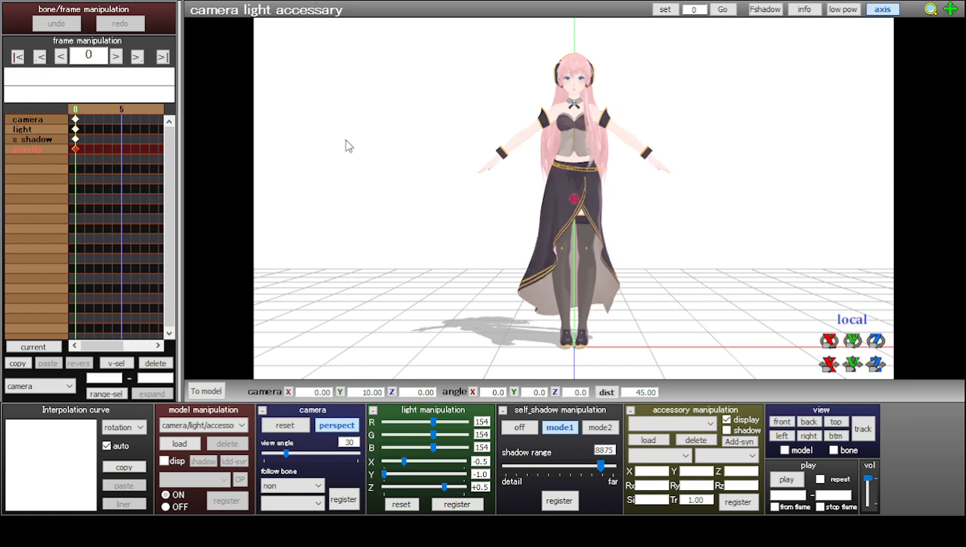
{"action": "left_click", "coordinate": [207, 390]}
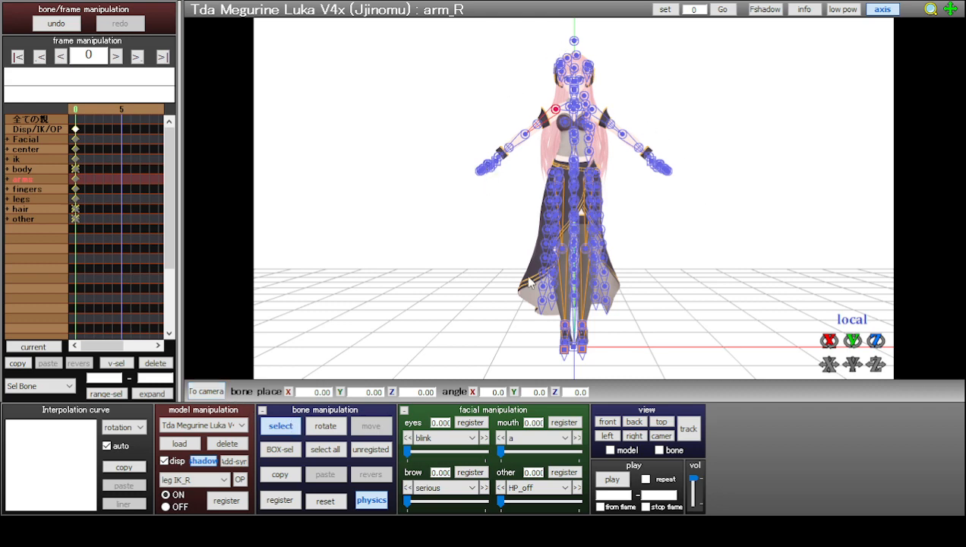
{"action": "right_click_drag", "start_coordinate": [714, 231], "coordinate": [471, 304]}
{"action": "left_click", "coordinate": [607, 423]}
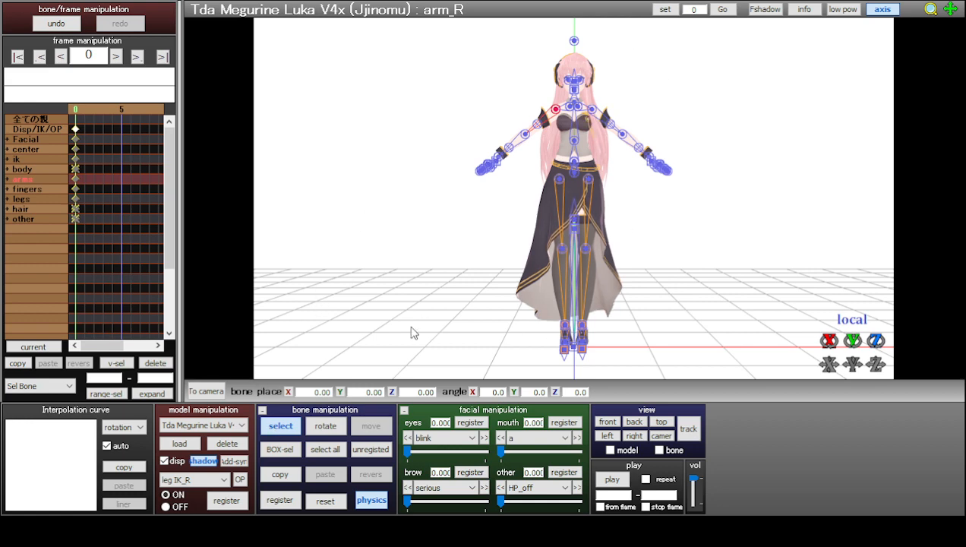
- Try moving the leg IK_L bone sideways to about X 0.64 and reset its position
{"action": "left_click", "coordinate": [583, 327]}
{"action": "left_click", "coordinate": [583, 327]}
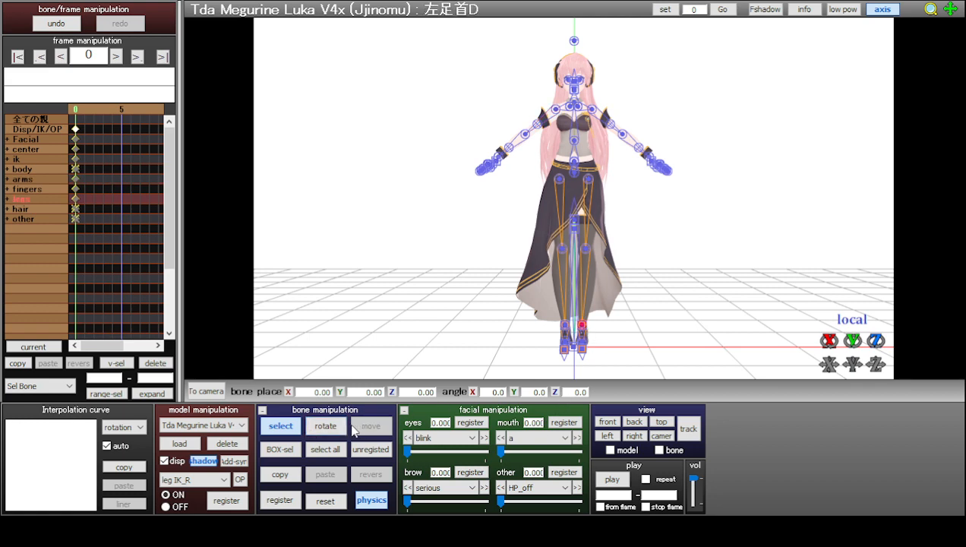
{"action": "left_click", "coordinate": [581, 327]}
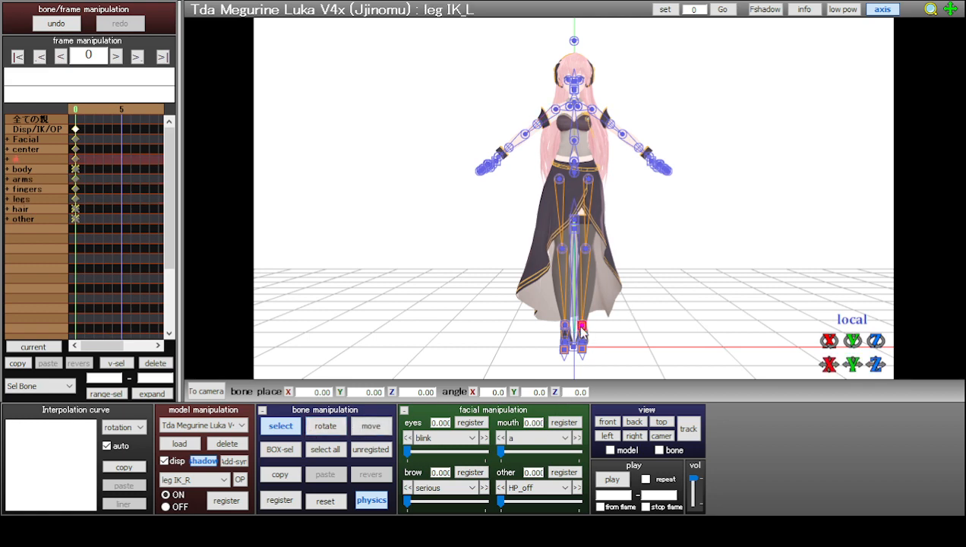
{"action": "left_click", "coordinate": [371, 426]}
{"action": "left_click_drag", "start_coordinate": [619, 328], "coordinate": [600, 311]}
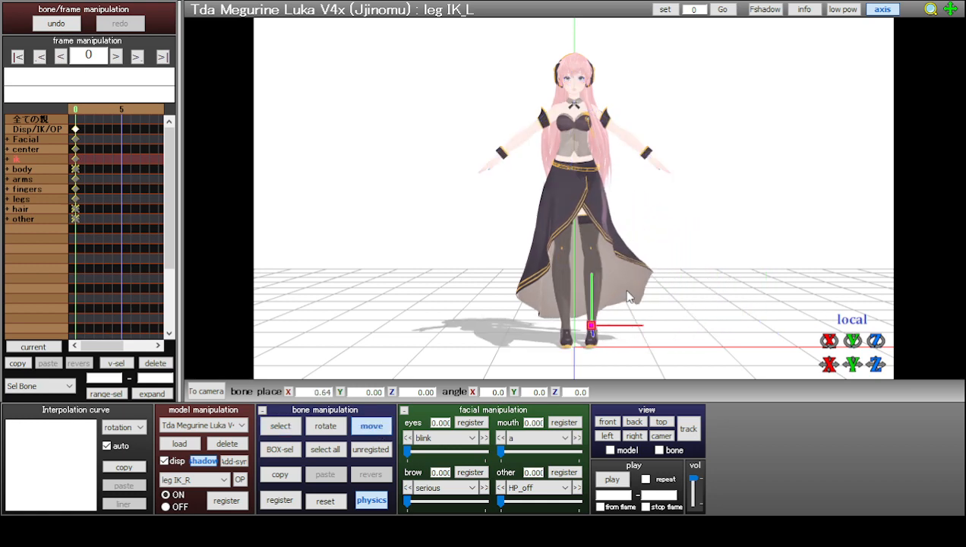
{"action": "left_click", "coordinate": [332, 499]}
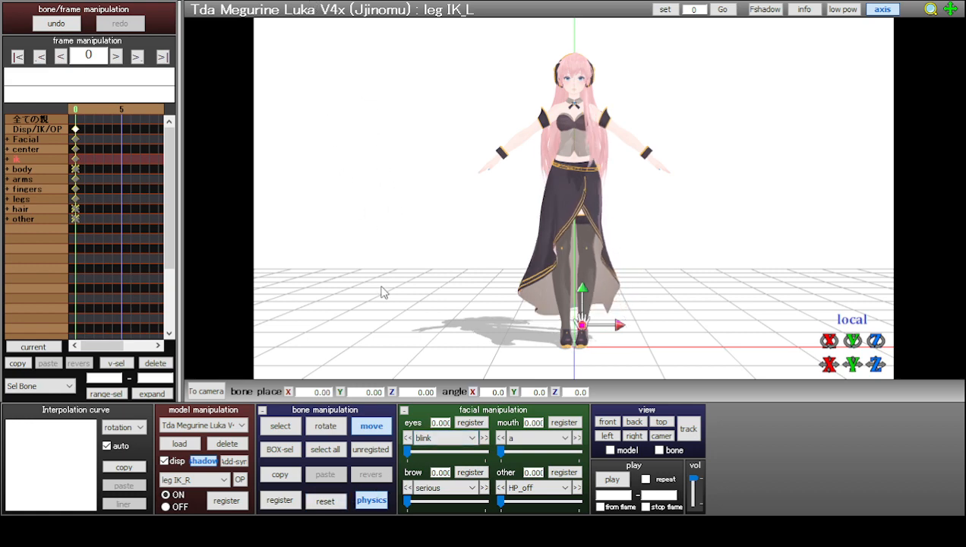
- Try moving the leg IK_L bone again, finally to about X -1.06, and reset its position
{"action": "left_click_drag", "start_coordinate": [617, 325], "coordinate": [648, 271]}
{"action": "left_click", "coordinate": [325, 500]}
{"action": "left_click_drag", "start_coordinate": [623, 333], "coordinate": [611, 310]}
{"action": "left_click", "coordinate": [279, 500]}
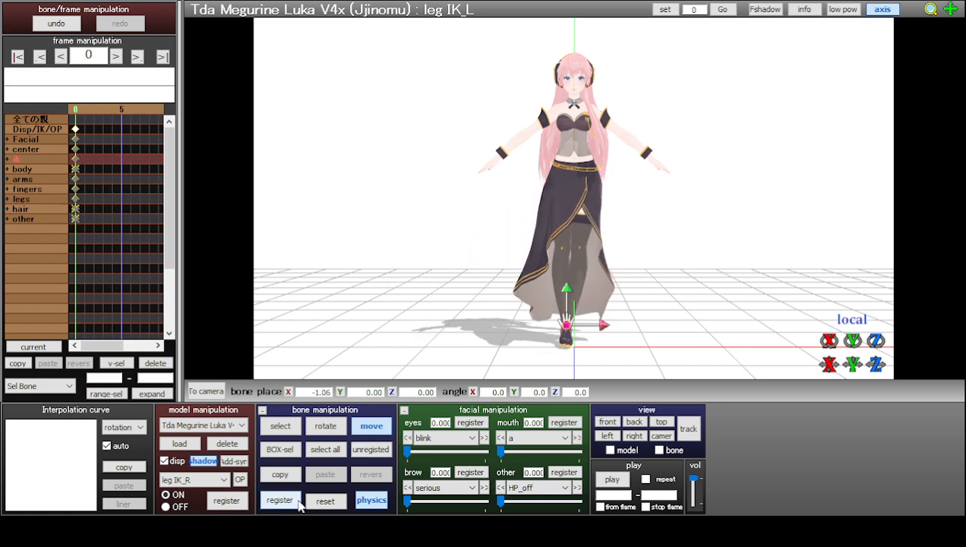
{"action": "left_click", "coordinate": [325, 502]}
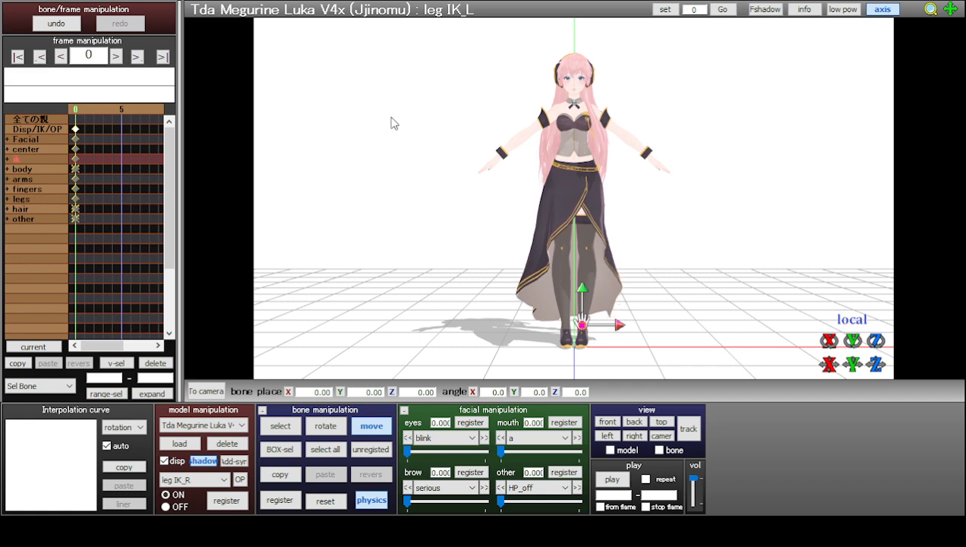
- Hide the coordinate axis and clear the bone selection by box-selecting an empty area beside the model
{"action": "left_click", "coordinate": [882, 10]}
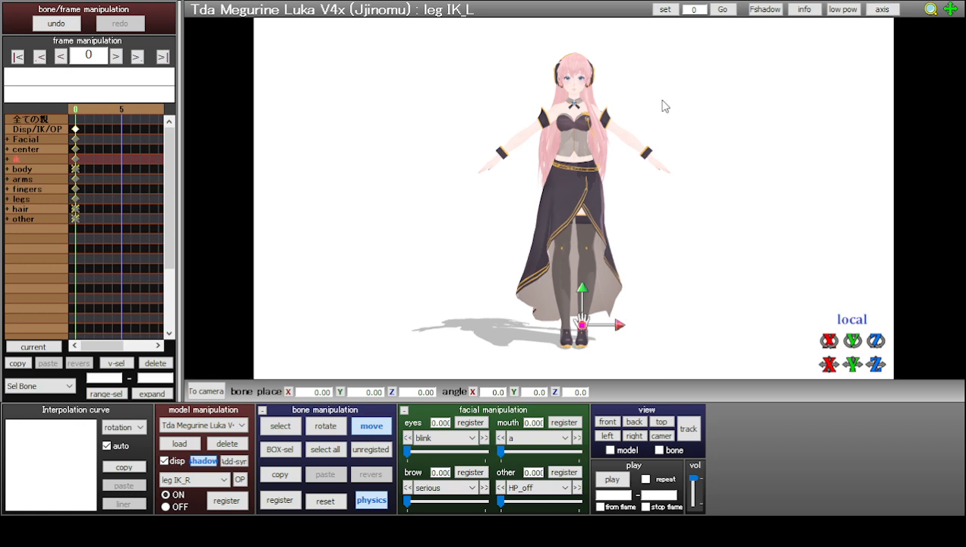
{"action": "left_click", "coordinate": [281, 427]}
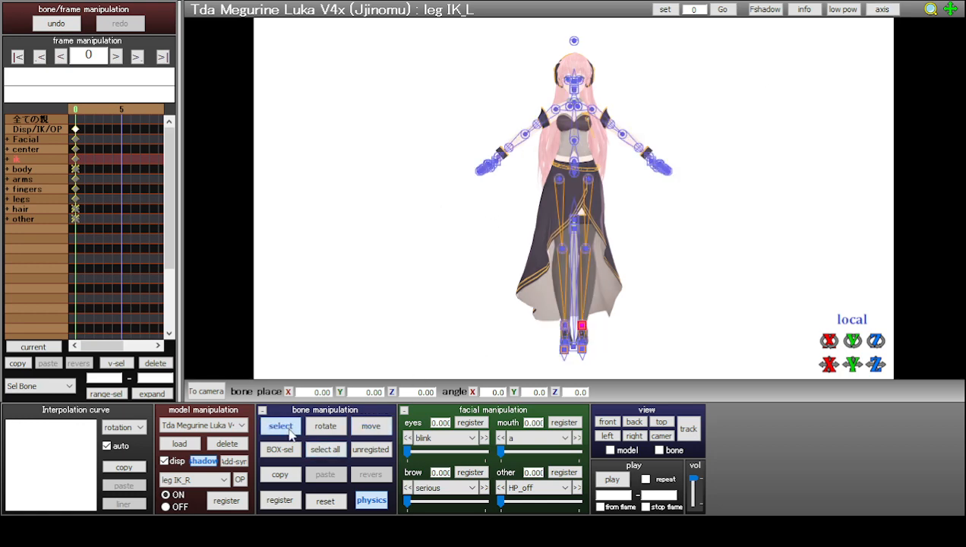
{"action": "left_click", "coordinate": [288, 450]}
{"action": "left_click_drag", "start_coordinate": [303, 253], "coordinate": [458, 389]}
{"action": "left_click", "coordinate": [281, 427]}
{"action": "left_click", "coordinate": [284, 428]}
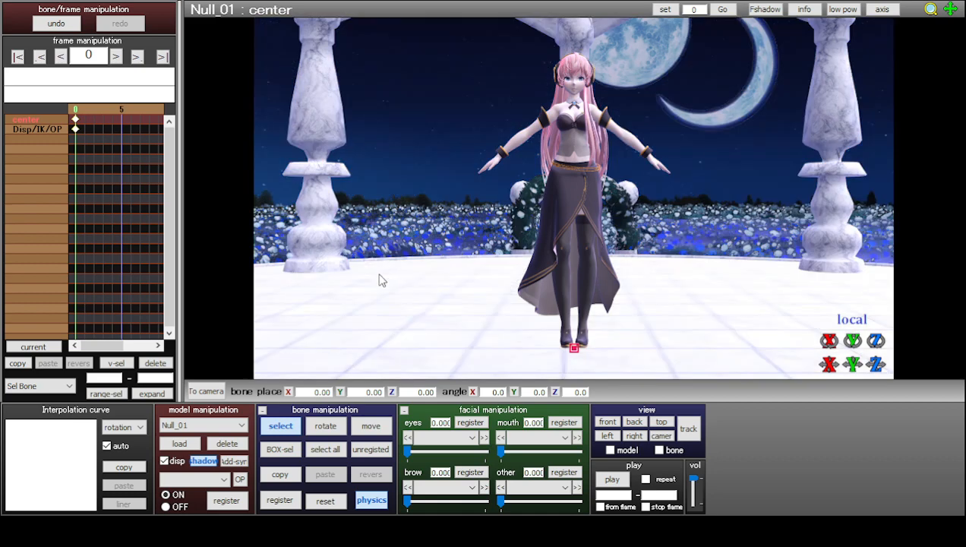
- Inspect the model on the moonlit pillar stage from several sides and return to the front view
{"action": "right_click_drag", "start_coordinate": [678, 205], "coordinate": [536, 221]}
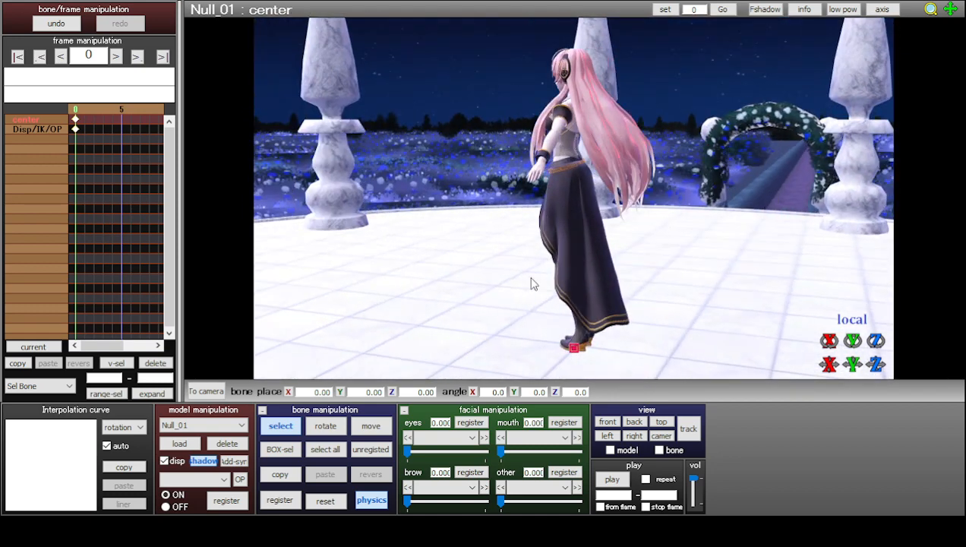
{"action": "right_click_drag", "start_coordinate": [432, 263], "coordinate": [557, 242]}
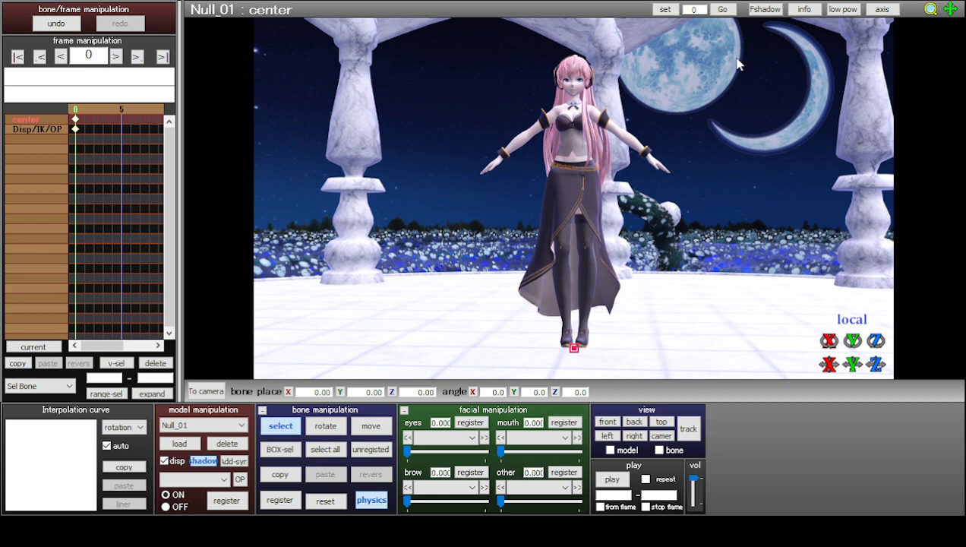
{"action": "right_click_drag", "start_coordinate": [749, 234], "coordinate": [457, 212]}
{"action": "right_click_drag", "start_coordinate": [659, 222], "coordinate": [865, 58]}
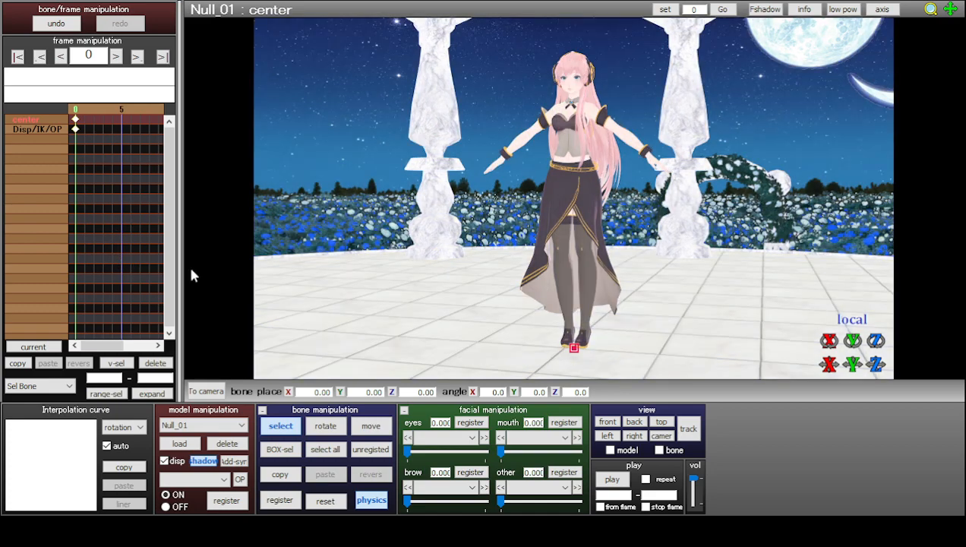
{"action": "right_click_drag", "start_coordinate": [360, 280], "coordinate": [578, 281]}
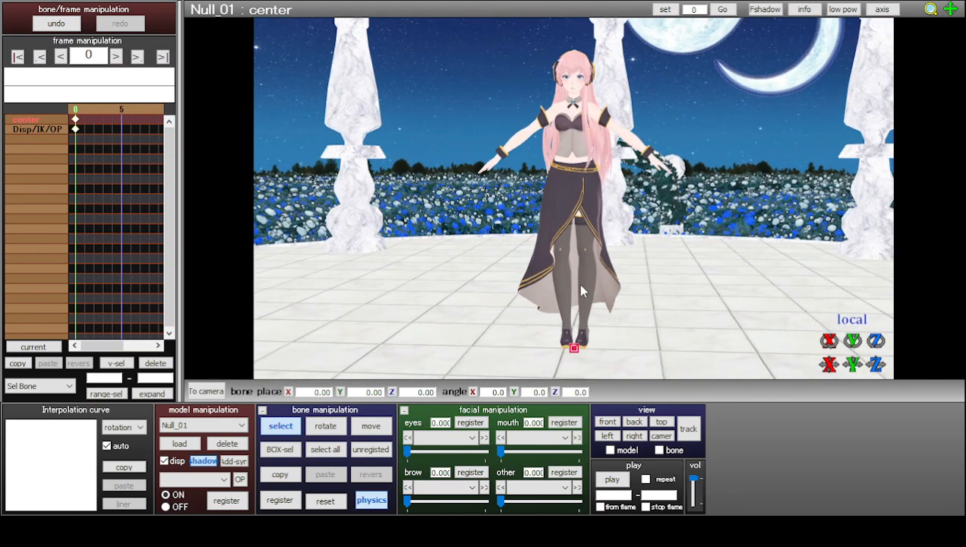
{"action": "left_click", "coordinate": [607, 422]}
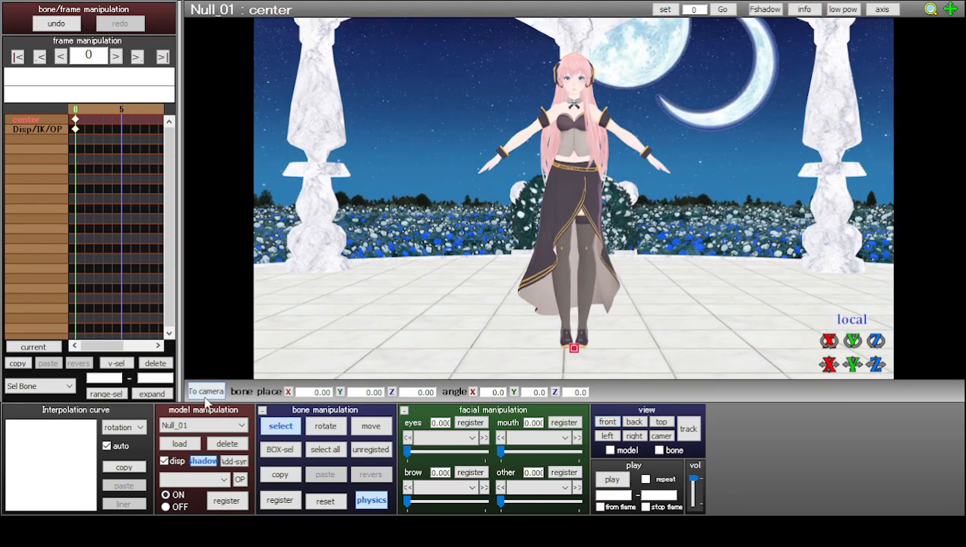
- Make Tda Megurine Luka V4x the active model in model editing and hide its bones
{"action": "left_click", "coordinate": [214, 393]}
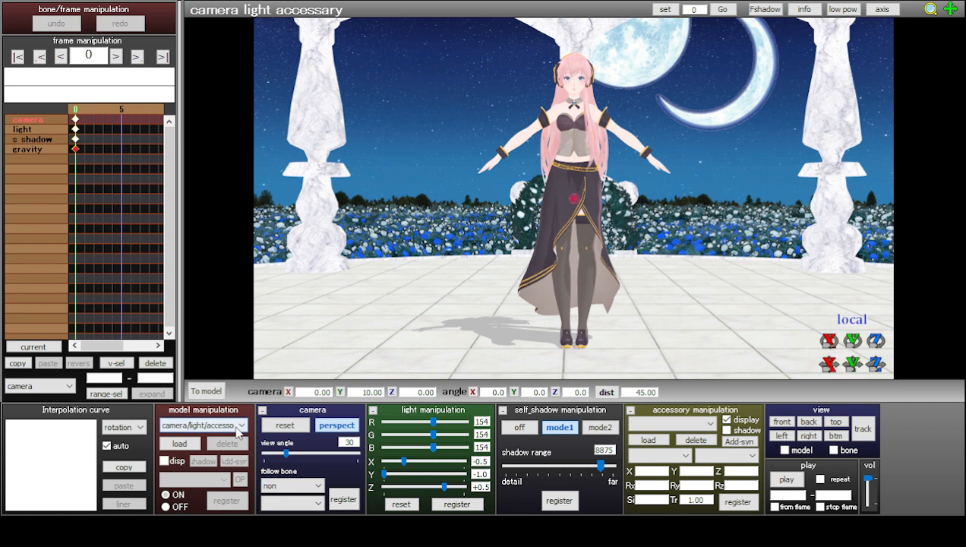
{"action": "left_click", "coordinate": [210, 392]}
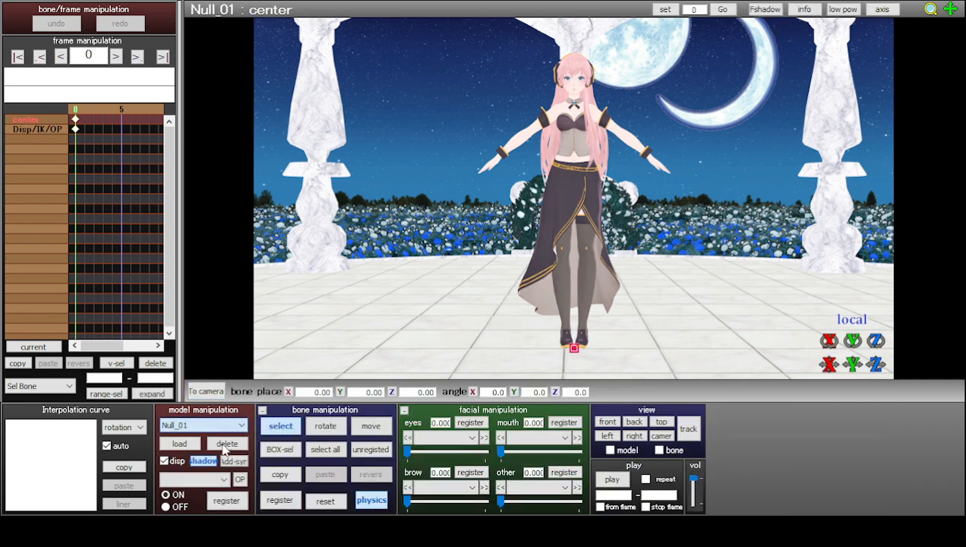
{"action": "left_click", "coordinate": [222, 448]}
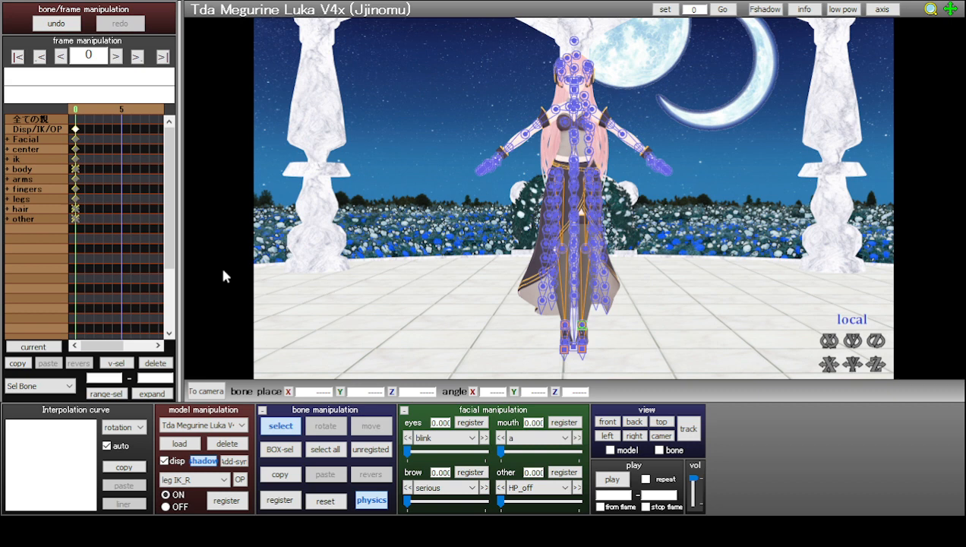
{"action": "left_click_drag", "start_coordinate": [105, 352], "coordinate": [51, 344]}
{"action": "left_click", "coordinate": [280, 426]}
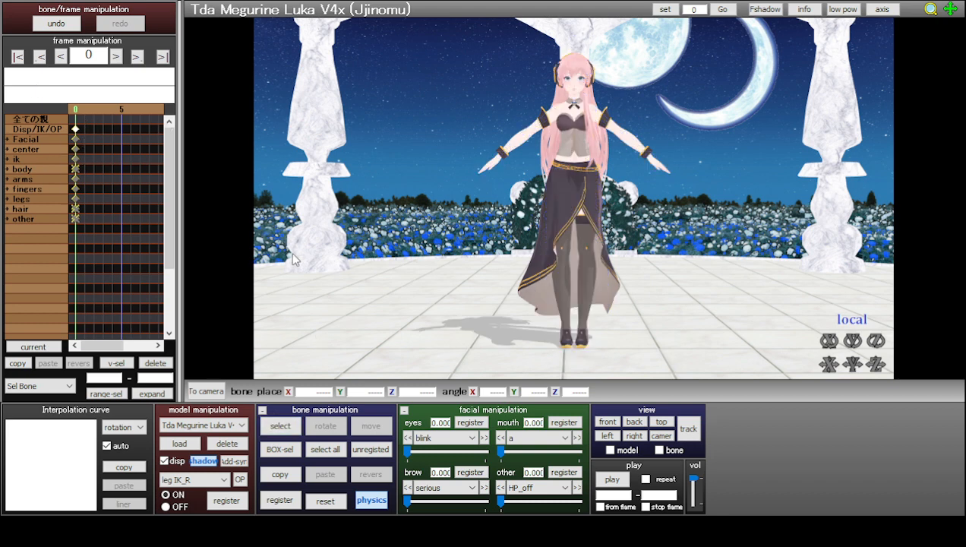
- Select the Facial row and check its keyframes at frames 1 and 0, ending at frame 395
{"action": "left_click", "coordinate": [29, 139]}
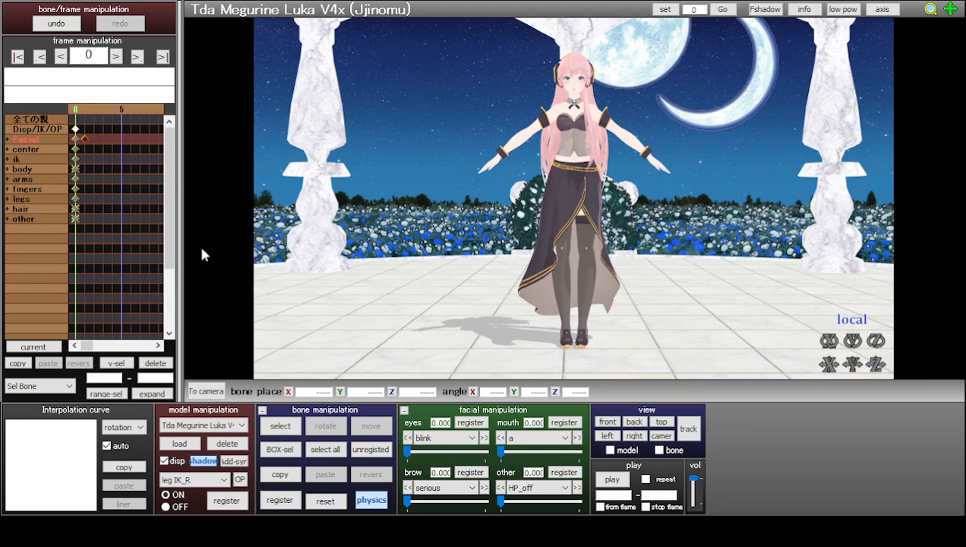
{"action": "left_click", "coordinate": [88, 113]}
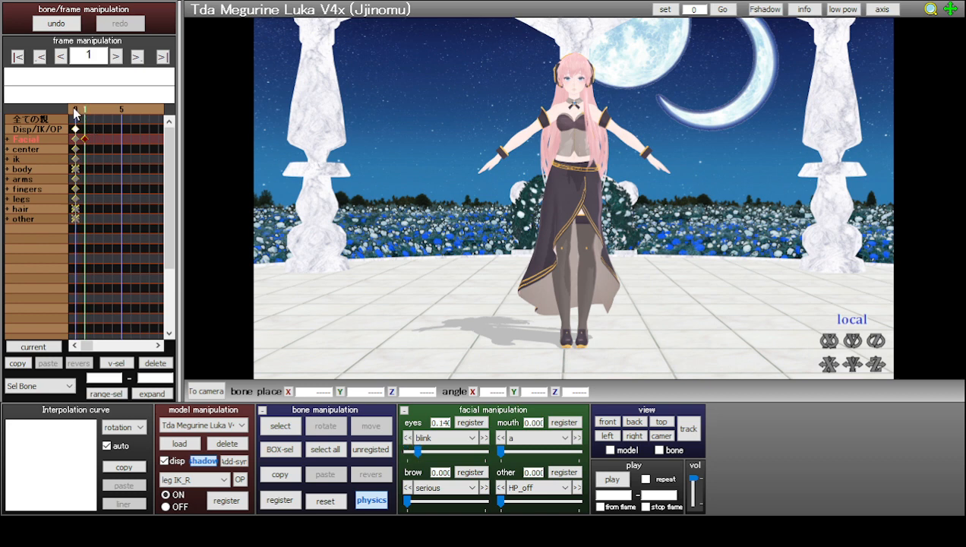
{"action": "left_click", "coordinate": [75, 113]}
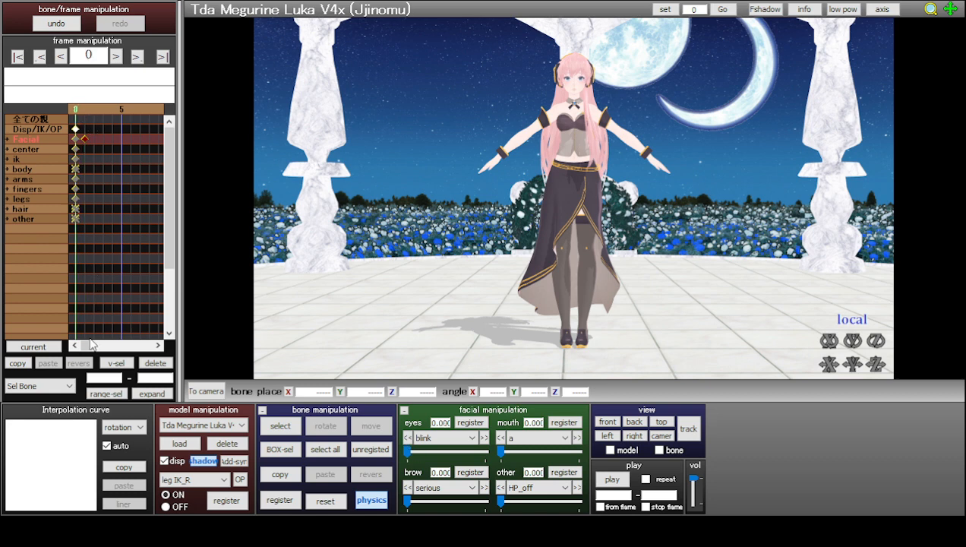
{"action": "mouse_move", "coordinate": [88, 348]}
{"action": "left_mouse_down"}
{"action": "mouse_move", "coordinate": [118, 351]}
{"action": "mouse_move", "coordinate": [85, 347]}
{"action": "mouse_move", "coordinate": [93, 347]}
{"action": "left_mouse_up"}
{"action": "left_click", "coordinate": [112, 120]}
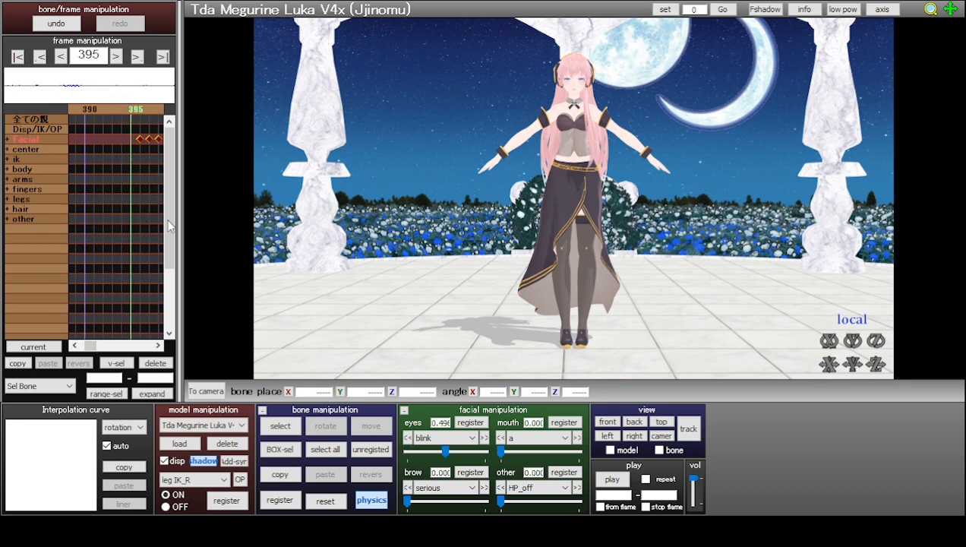
- Expand the Facial group and look through its individual morph rows around frame 395
{"action": "left_click", "coordinate": [158, 345]}
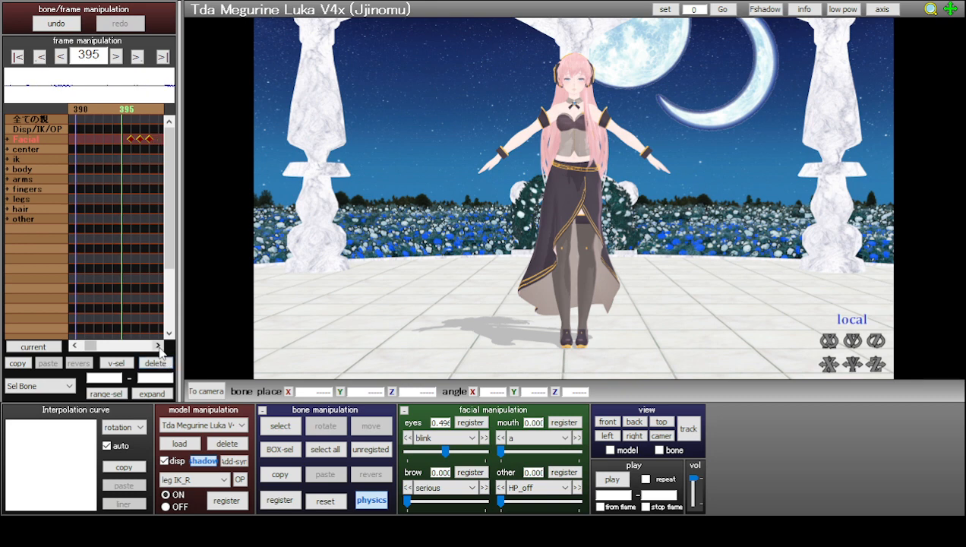
{"action": "left_click", "coordinate": [8, 140]}
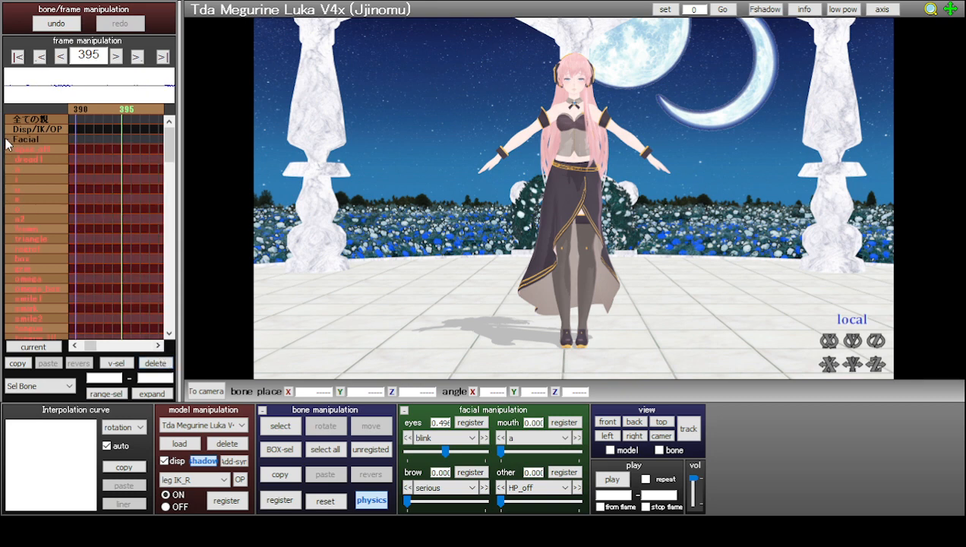
{"action": "scroll", "coordinate": [27, 185], "scroll_direction": "down", "scroll_amount": 6}
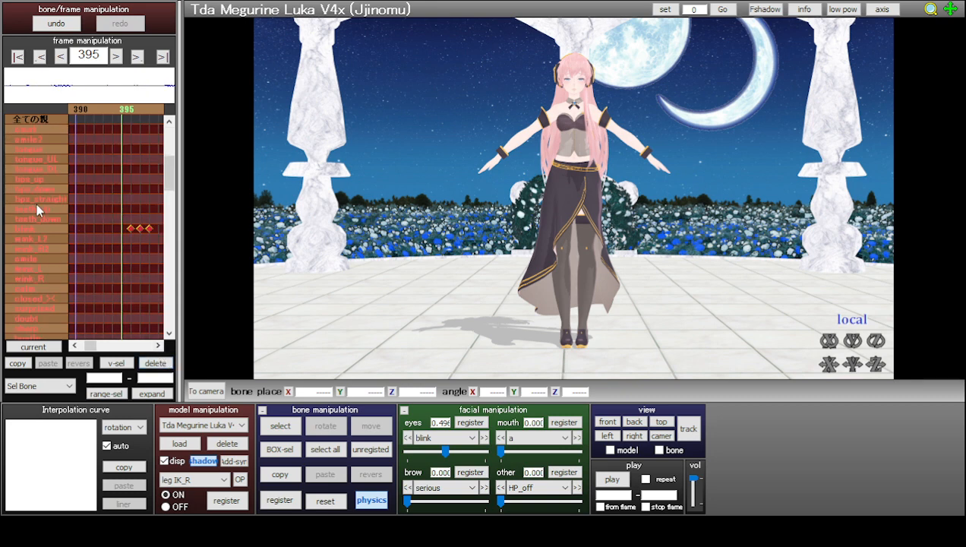
{"action": "scroll", "coordinate": [37, 204], "scroll_direction": "down", "scroll_amount": 3}
{"action": "scroll", "coordinate": [35, 196], "scroll_direction": "down", "scroll_amount": 15}
{"action": "scroll", "coordinate": [35, 196], "scroll_direction": "down", "scroll_amount": 8}
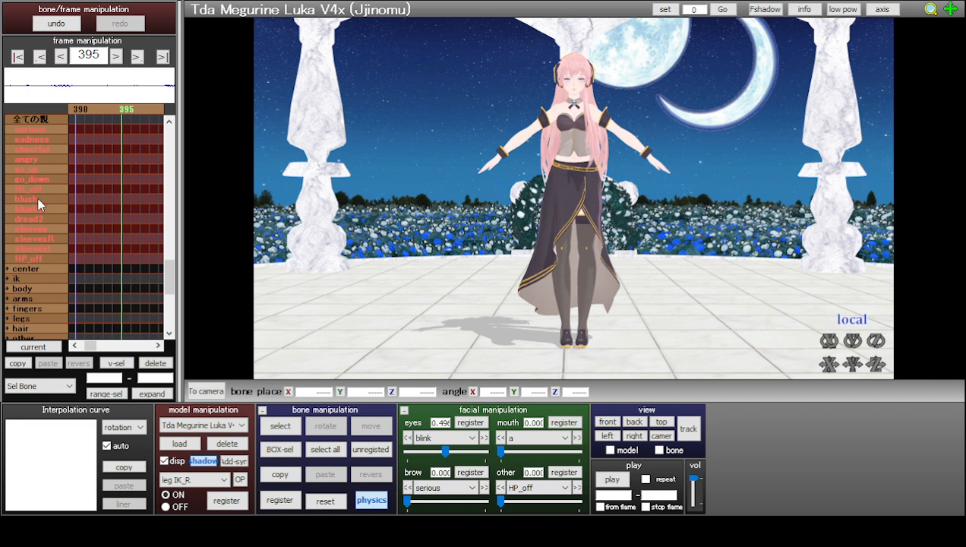
{"action": "scroll", "coordinate": [39, 203], "scroll_direction": "up", "scroll_amount": 15}
{"action": "scroll", "coordinate": [37, 202], "scroll_direction": "up", "scroll_amount": 8}
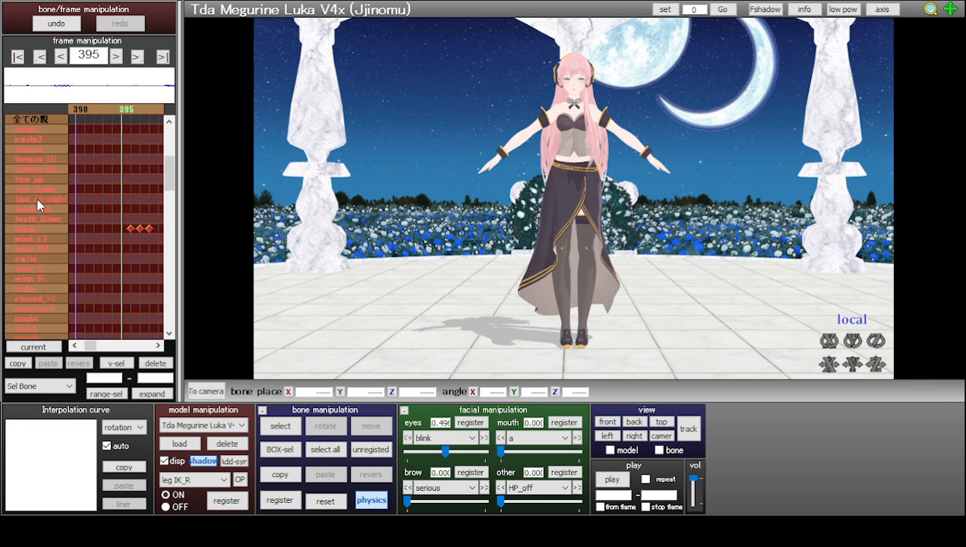
- Examine the facial morph keyframes from frame 0 through about frame 45
{"action": "left_click_drag", "start_coordinate": [87, 345], "coordinate": [77, 352]}
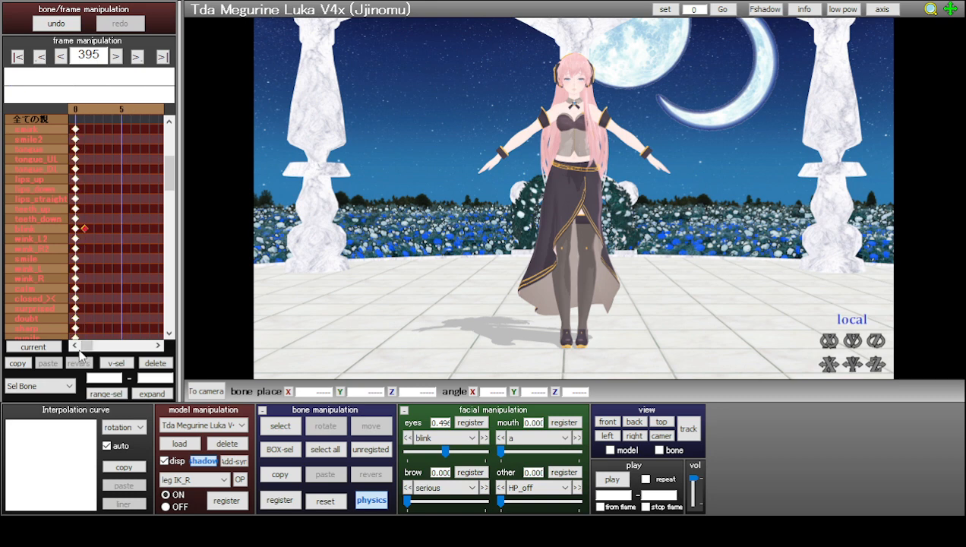
{"action": "left_click", "coordinate": [160, 346]}
{"action": "left_click", "coordinate": [159, 346]}
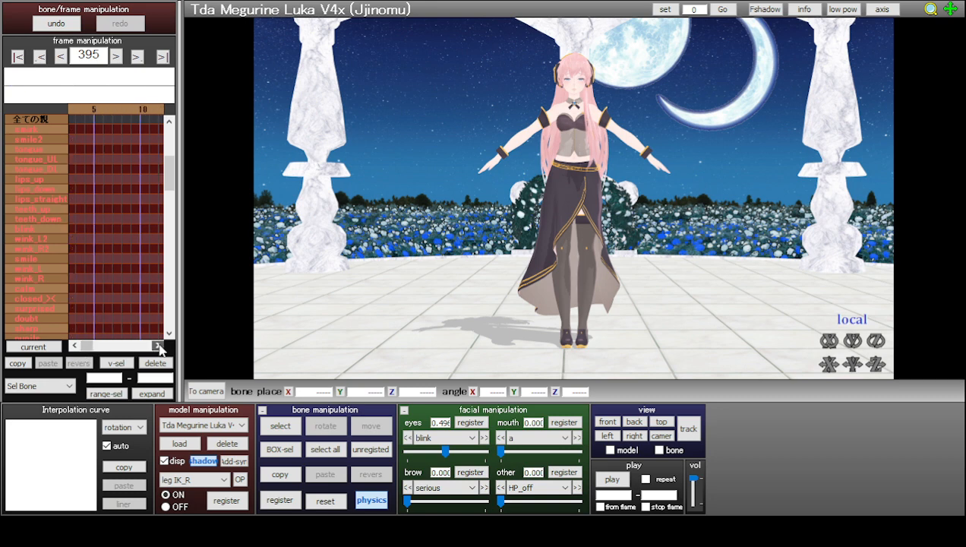
{"action": "left_click", "coordinate": [160, 346]}
{"action": "left_click", "coordinate": [159, 345]}
{"action": "left_click", "coordinate": [160, 346]}
{"action": "left_click", "coordinate": [160, 346]}
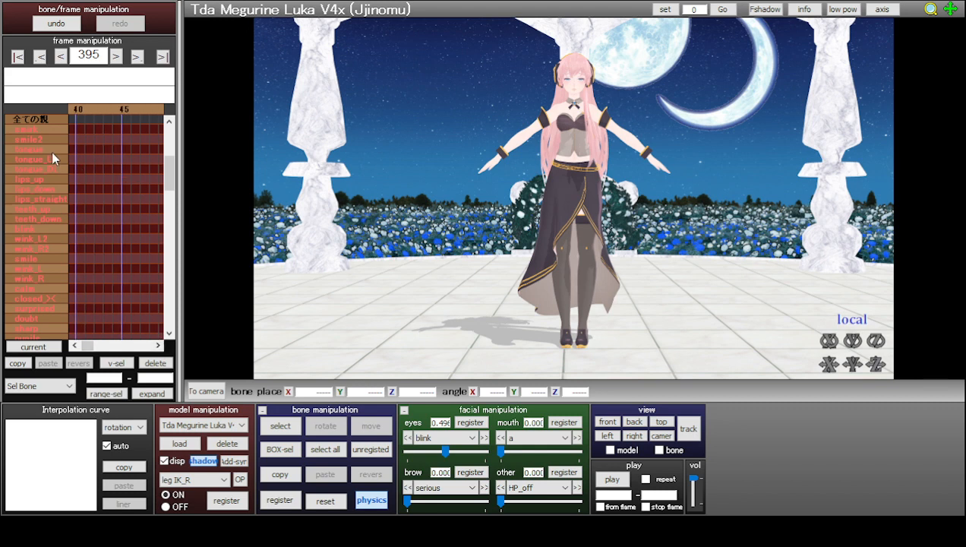
- Select the "a" mouth morph, go to its next keyframe at frame 830 and view the model's face up close
{"action": "scroll", "coordinate": [42, 202], "scroll_direction": "up", "scroll_amount": 2}
{"action": "scroll", "coordinate": [38, 199], "scroll_direction": "up", "scroll_amount": 4}
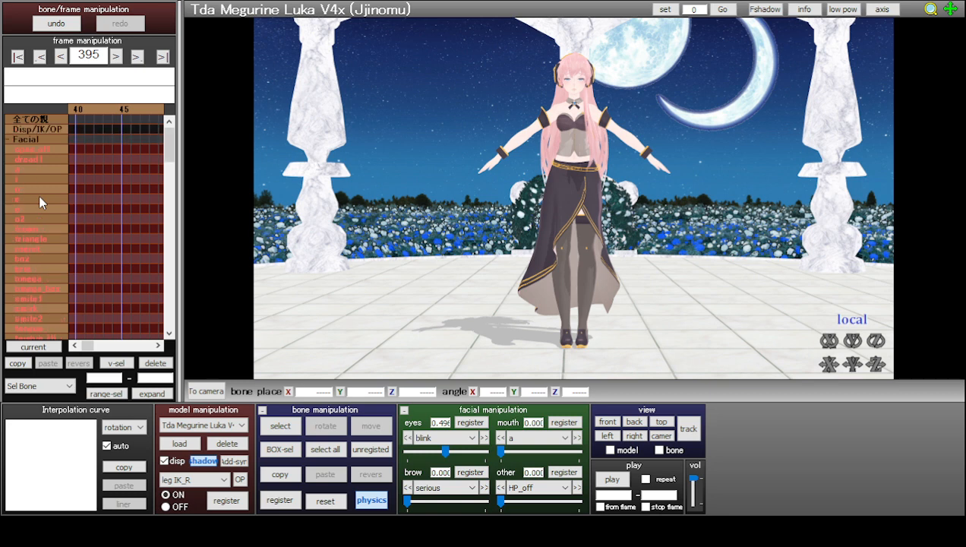
{"action": "left_click", "coordinate": [25, 168]}
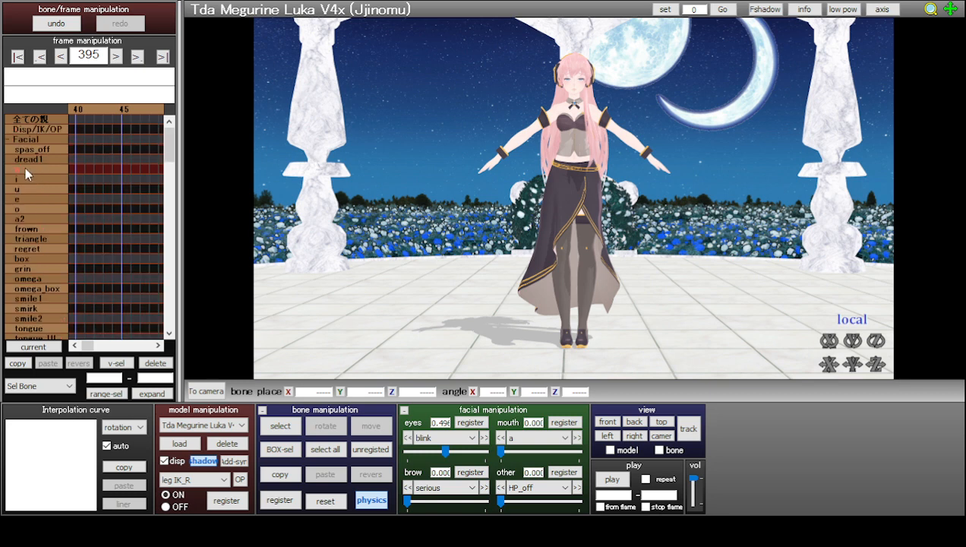
{"action": "left_click", "coordinate": [138, 58]}
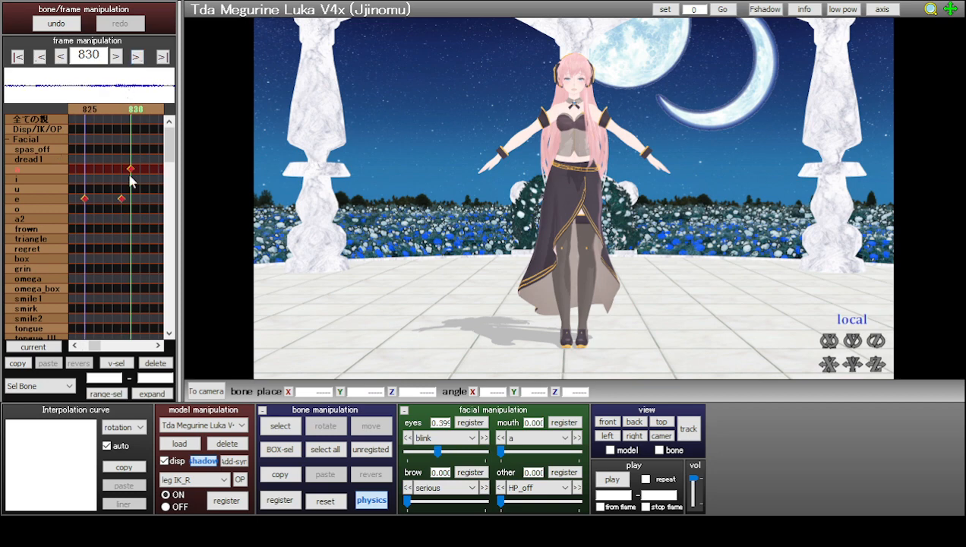
{"action": "scroll", "coordinate": [570, 112], "scroll_direction": "up", "scroll_amount": 8}
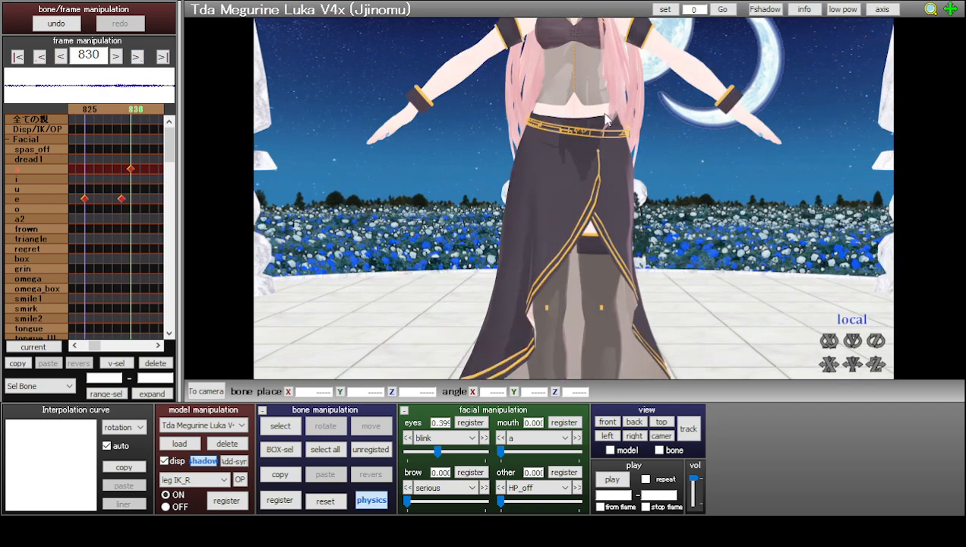
{"action": "middle_click_drag", "start_coordinate": [585, 114], "coordinate": [584, 176]}
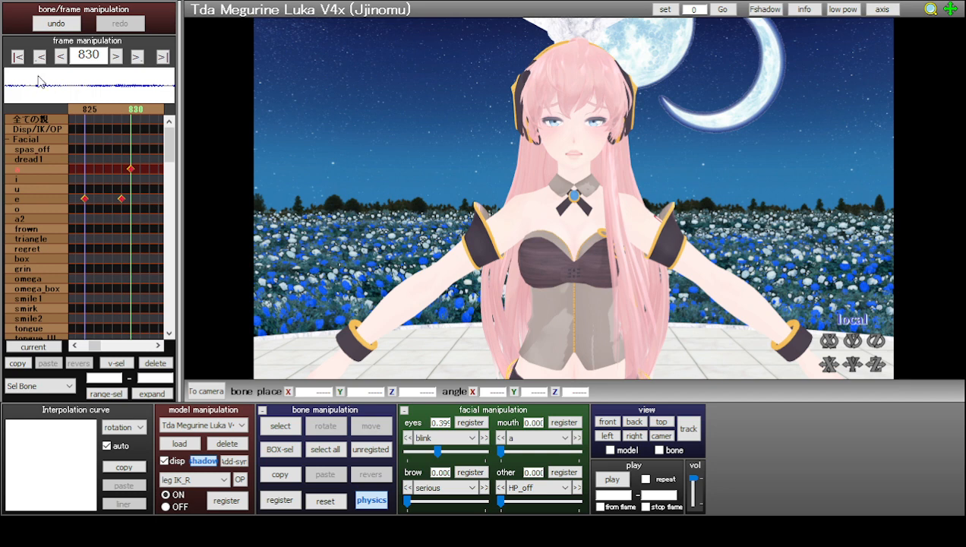
- Return to frame 0, collapse the Facial group and compare the expression at frames 1 and 0
{"action": "left_click", "coordinate": [17, 57]}
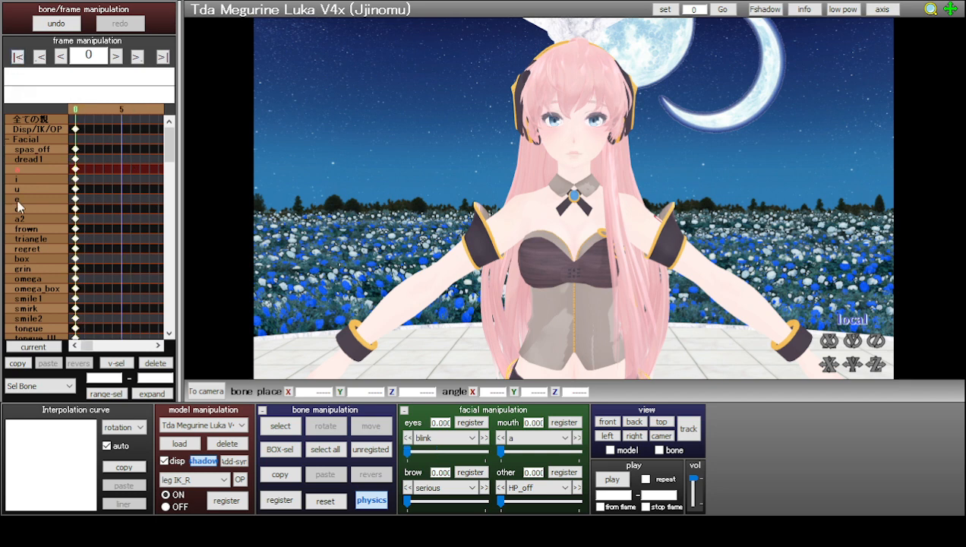
{"action": "left_click", "coordinate": [8, 140]}
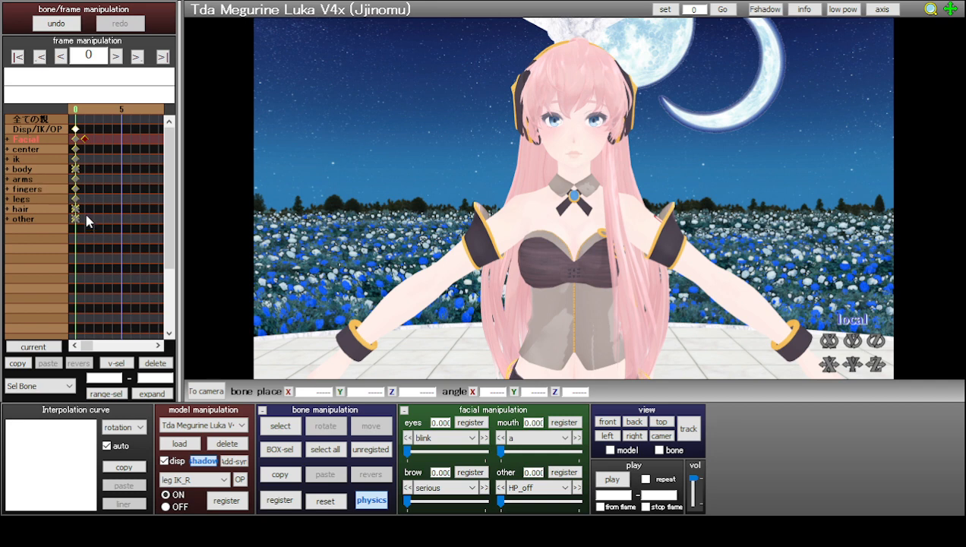
{"action": "left_click", "coordinate": [85, 112]}
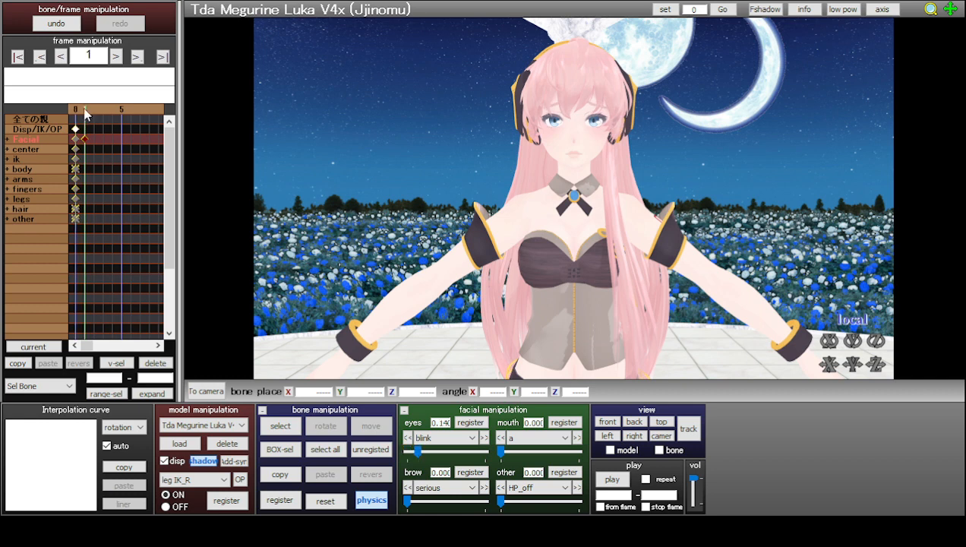
{"action": "left_click", "coordinate": [74, 109]}
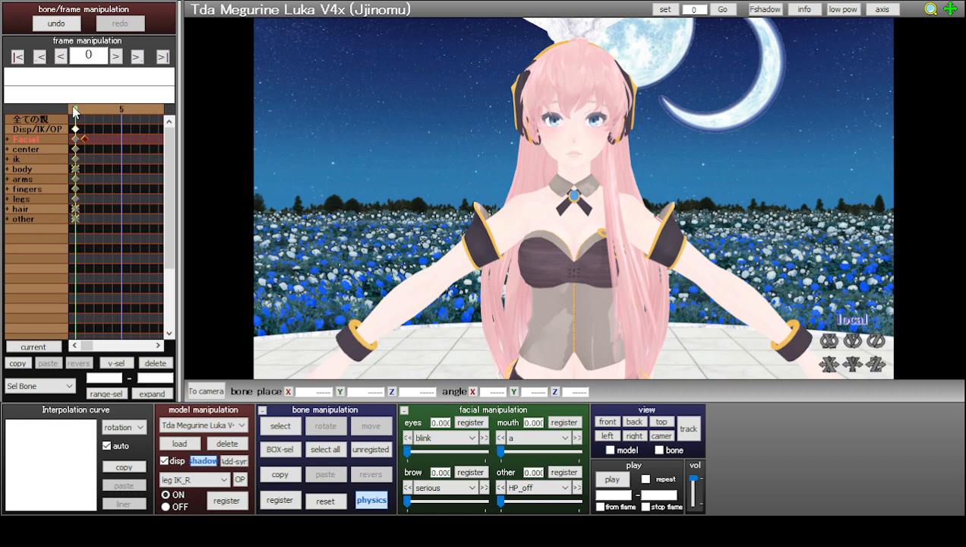
- Expand the Facial group again, move to frame 1 and examine the morph rows for keyframes on that frame
{"action": "left_click", "coordinate": [95, 151]}
{"action": "left_click", "coordinate": [11, 141]}
{"action": "left_click", "coordinate": [9, 140]}
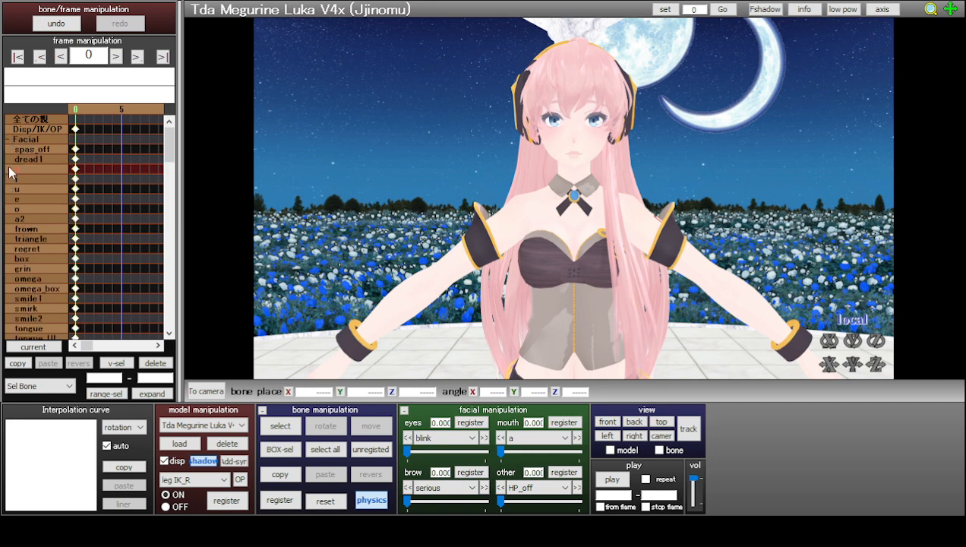
{"action": "scroll", "coordinate": [26, 196], "scroll_direction": "down", "scroll_amount": 1}
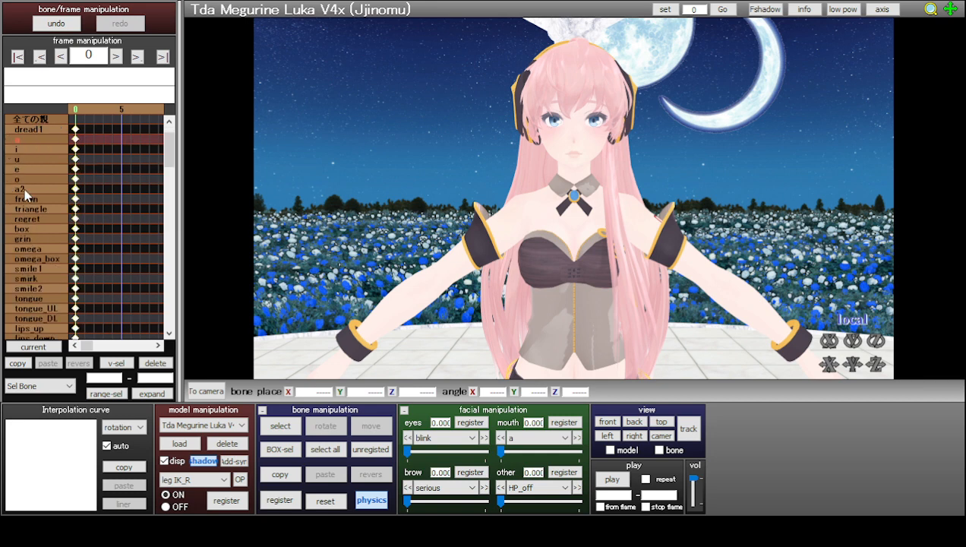
{"action": "scroll", "coordinate": [26, 196], "scroll_direction": "down", "scroll_amount": 3}
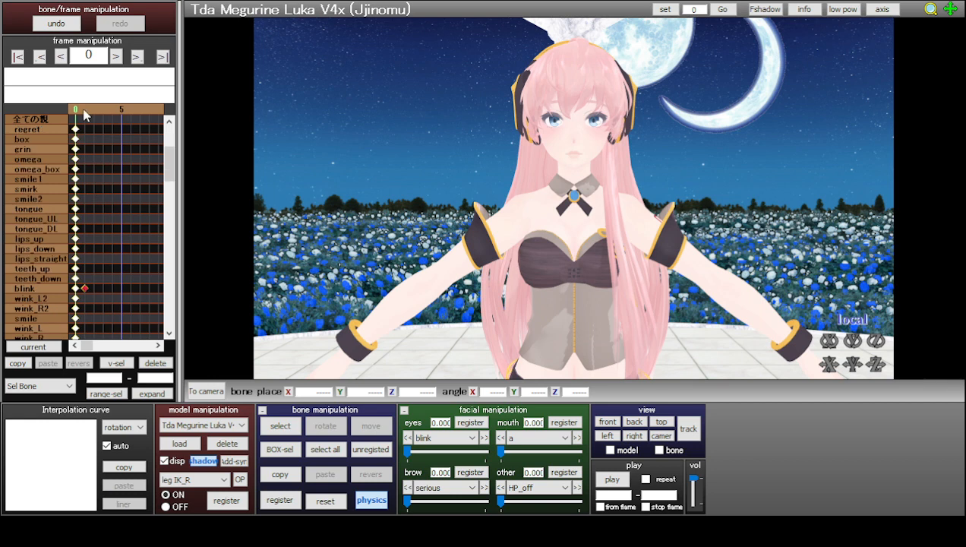
{"action": "left_click", "coordinate": [84, 110]}
{"action": "scroll", "coordinate": [99, 281], "scroll_direction": "down", "scroll_amount": 5}
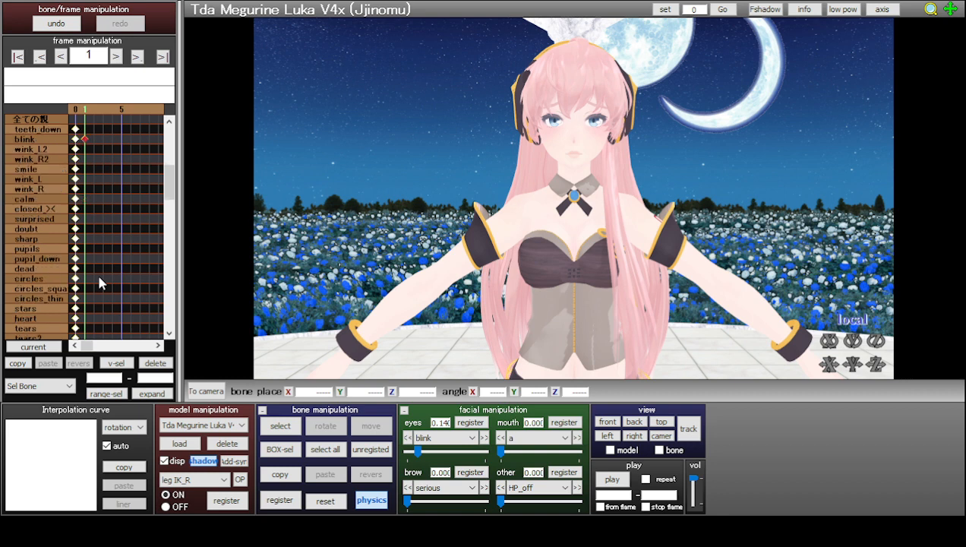
{"action": "scroll", "coordinate": [99, 281], "scroll_direction": "down", "scroll_amount": 3}
{"action": "scroll", "coordinate": [100, 281], "scroll_direction": "down", "scroll_amount": 3}
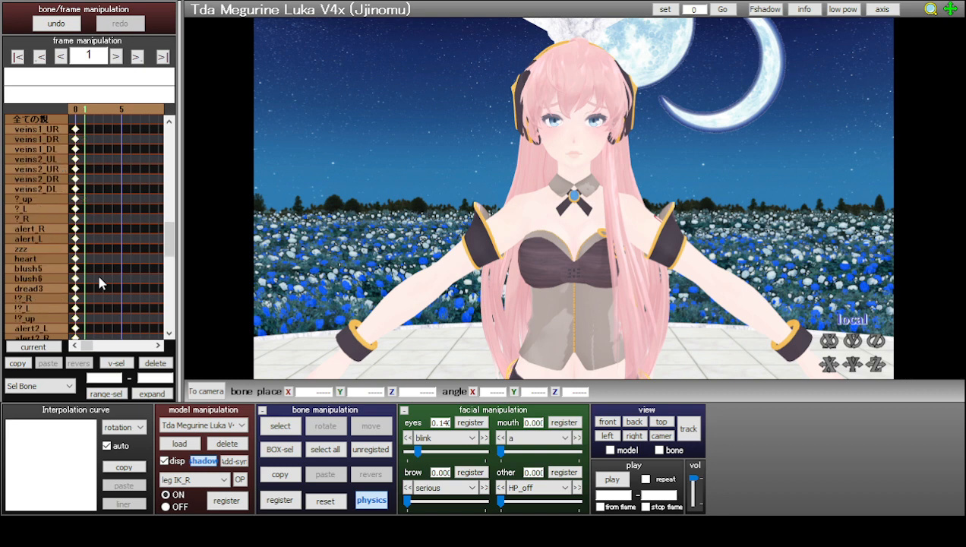
{"action": "scroll", "coordinate": [99, 282], "scroll_direction": "down", "scroll_amount": 3}
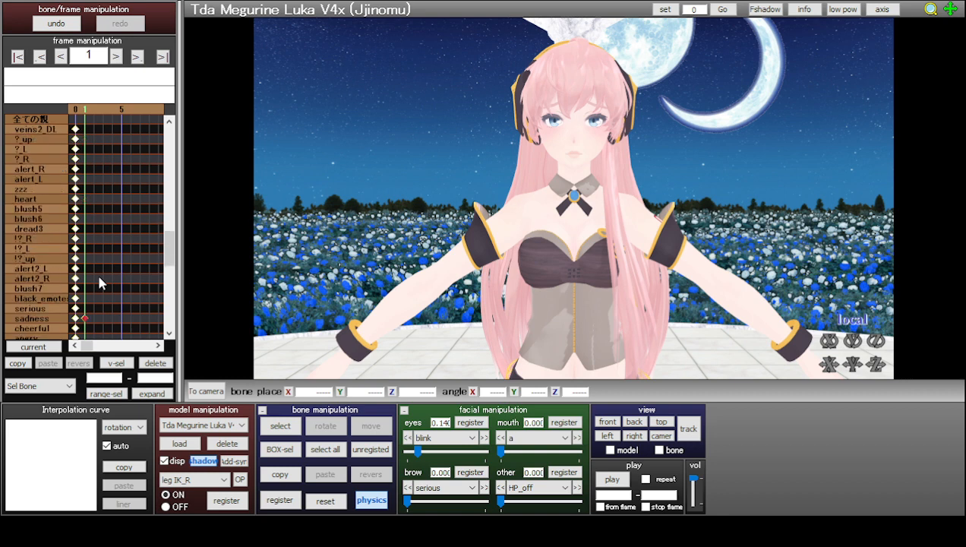
{"action": "scroll", "coordinate": [99, 282], "scroll_direction": "down", "scroll_amount": 9}
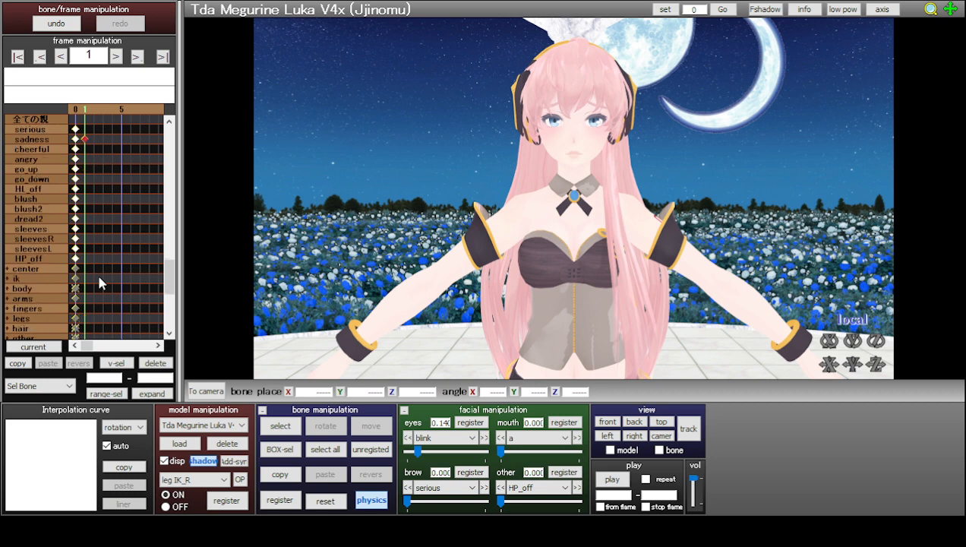
{"action": "scroll", "coordinate": [100, 282], "scroll_direction": "up", "scroll_amount": 3}
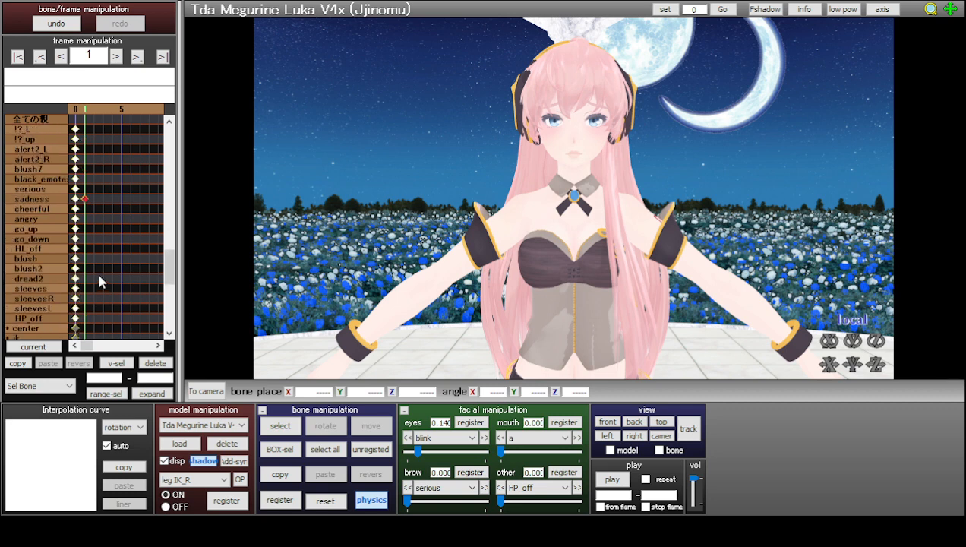
{"action": "scroll", "coordinate": [99, 282], "scroll_direction": "up", "scroll_amount": 2}
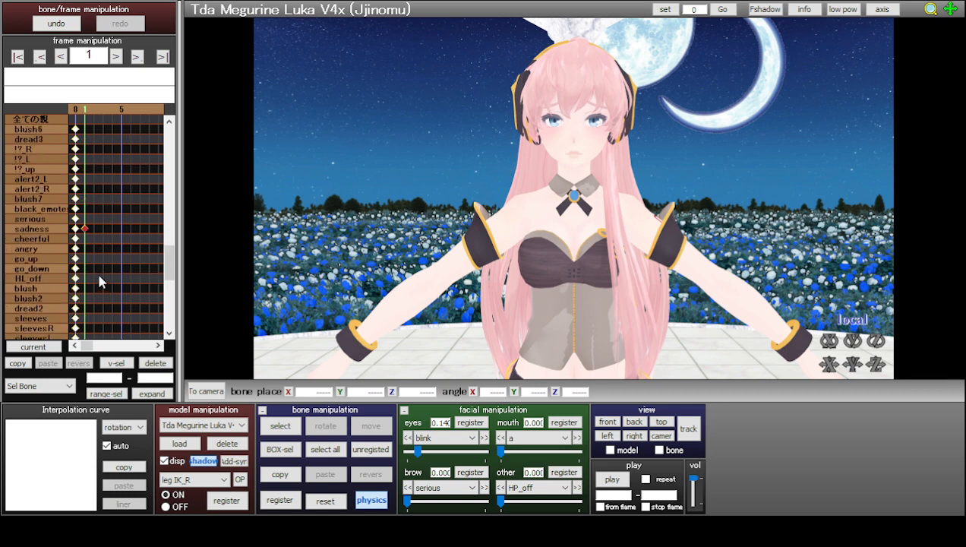
- Copy the sadness keyframe from frame 1 and paste it at frame 0, comparing the expression on both frames
{"action": "left_click", "coordinate": [94, 233]}
{"action": "left_click", "coordinate": [86, 229]}
{"action": "left_click", "coordinate": [18, 363]}
{"action": "left_click", "coordinate": [45, 364]}
{"action": "left_click", "coordinate": [76, 230]}
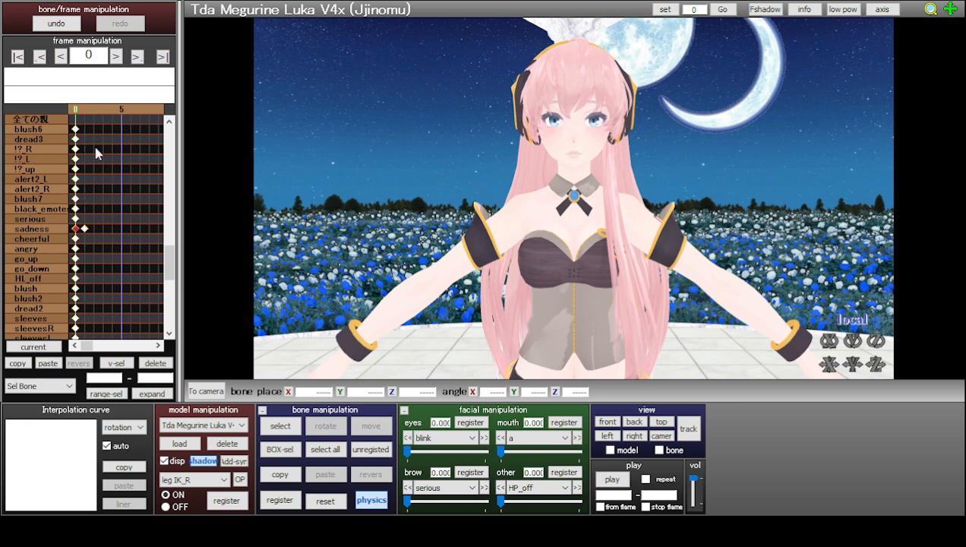
{"action": "left_click", "coordinate": [86, 109]}
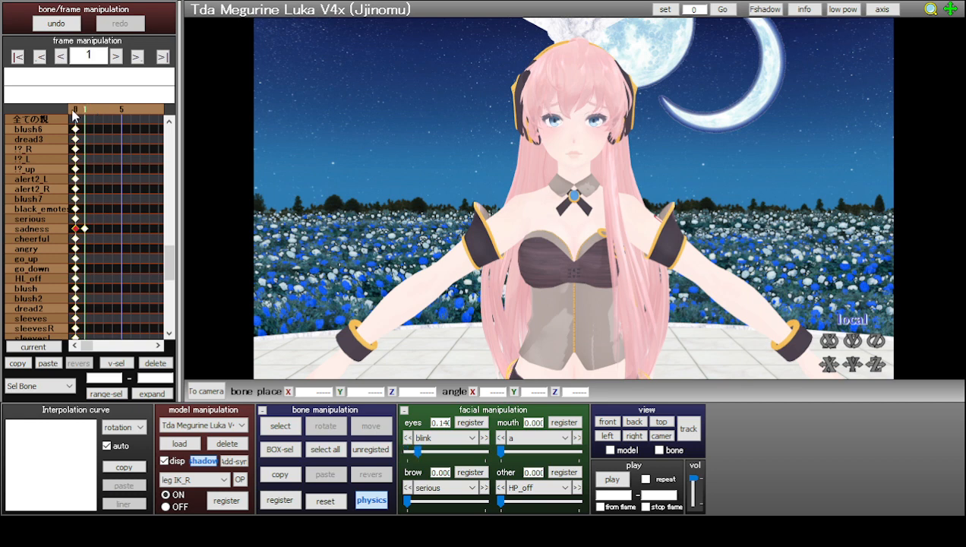
{"action": "left_click", "coordinate": [73, 111]}
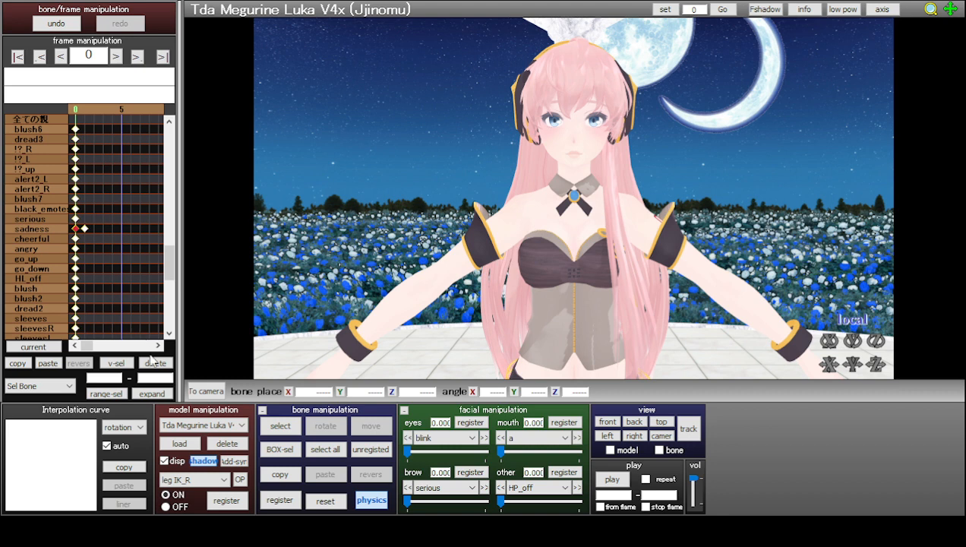
{"action": "left_click", "coordinate": [150, 356]}
{"action": "left_click", "coordinate": [84, 230]}
- Copy the blink keyframe from frame 1 and paste it at frame 0
{"action": "scroll", "coordinate": [83, 281], "scroll_direction": "up", "scroll_amount": 2}
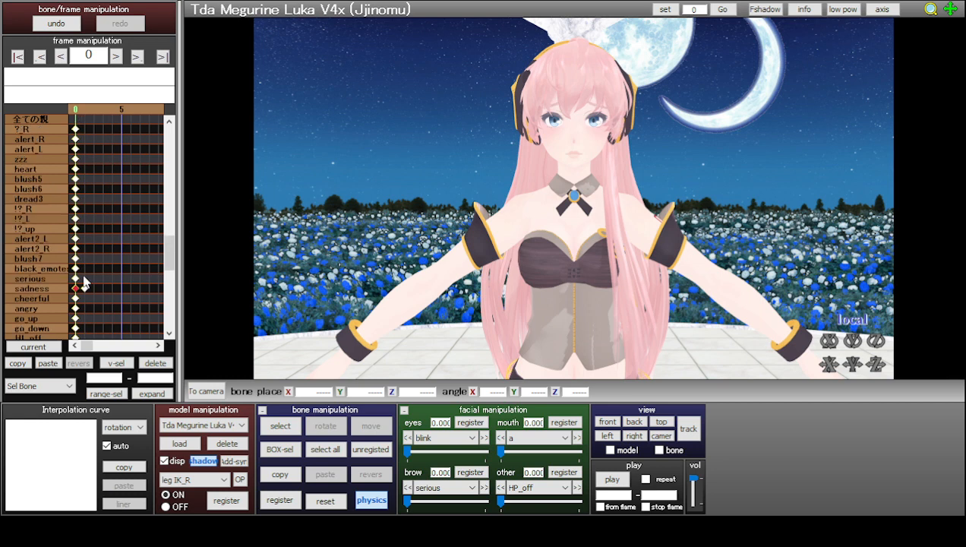
{"action": "scroll", "coordinate": [83, 281], "scroll_direction": "up", "scroll_amount": 7}
{"action": "scroll", "coordinate": [83, 281], "scroll_direction": "up", "scroll_amount": 7}
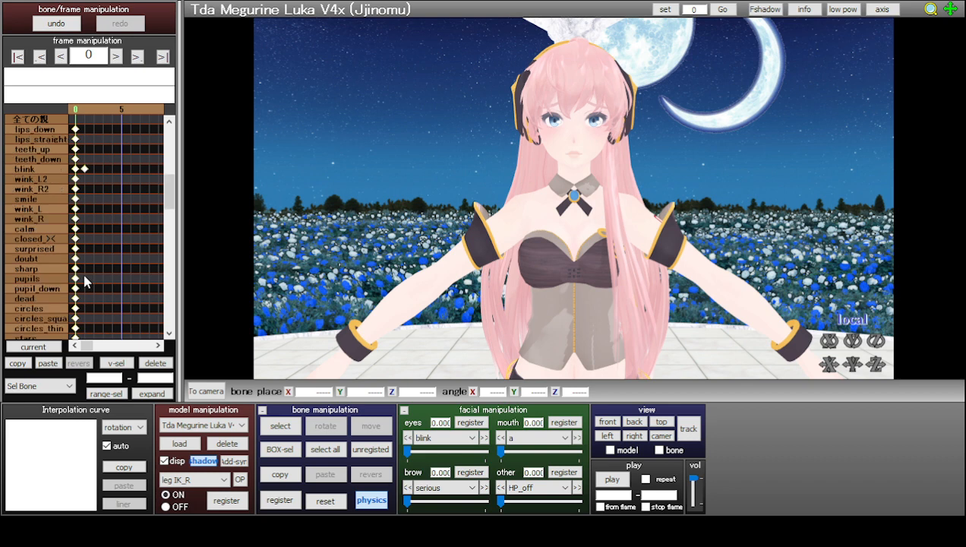
{"action": "scroll", "coordinate": [79, 234], "scroll_direction": "up", "scroll_amount": 2}
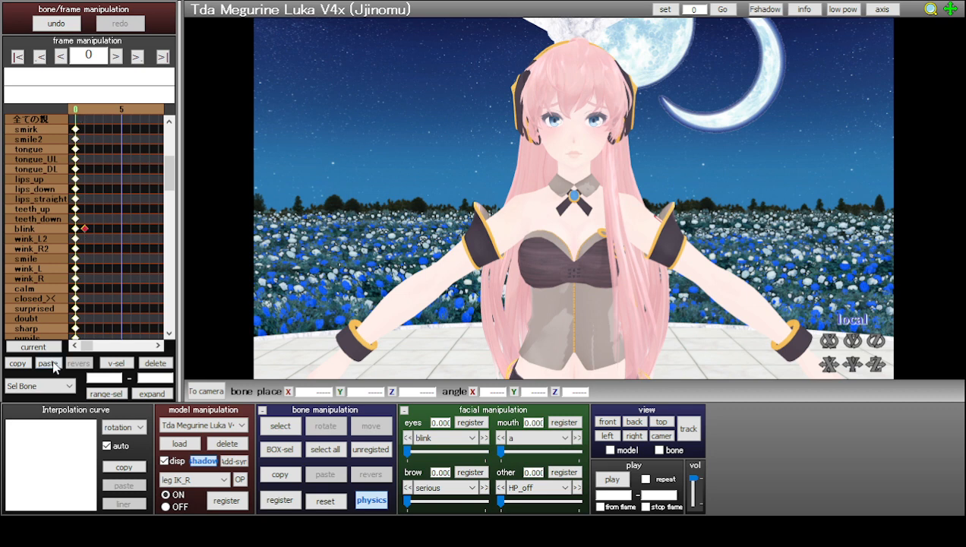
{"action": "left_click", "coordinate": [52, 364]}
{"action": "scroll", "coordinate": [82, 266], "scroll_direction": "up", "scroll_amount": 3}
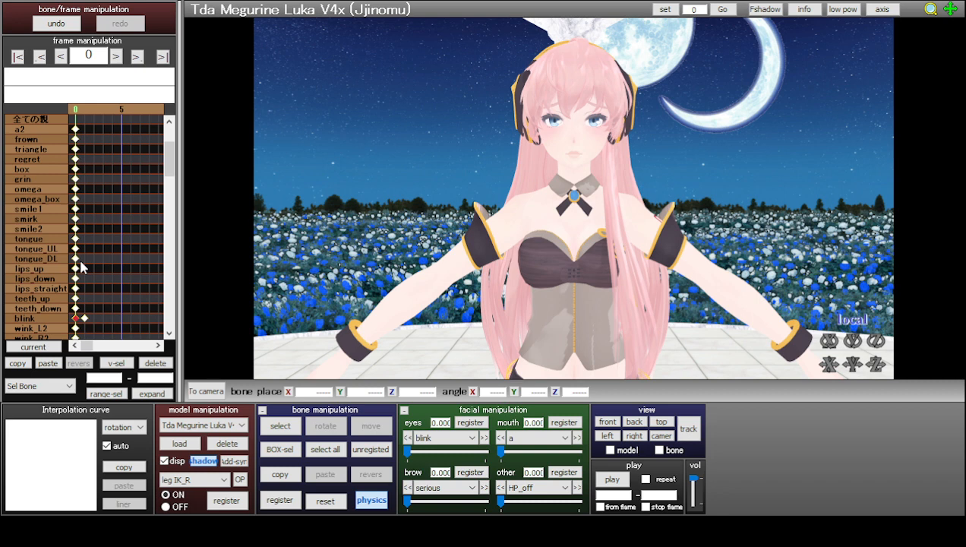
- Switch from model editing to camera, light and accessory editing and set the light's X direction to -0.4
{"action": "double_click", "coordinate": [49, 251]}
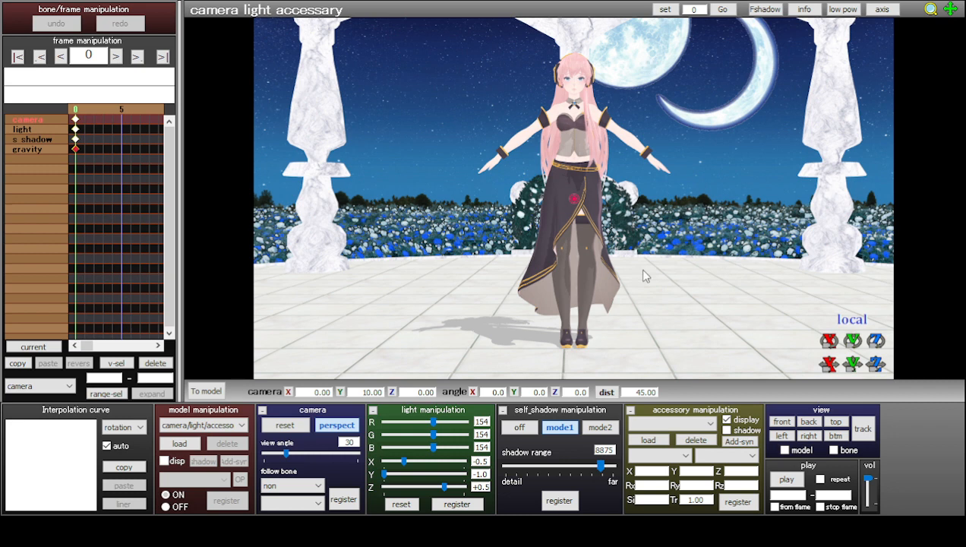
{"action": "left_click_drag", "start_coordinate": [403, 461], "coordinate": [408, 461]}
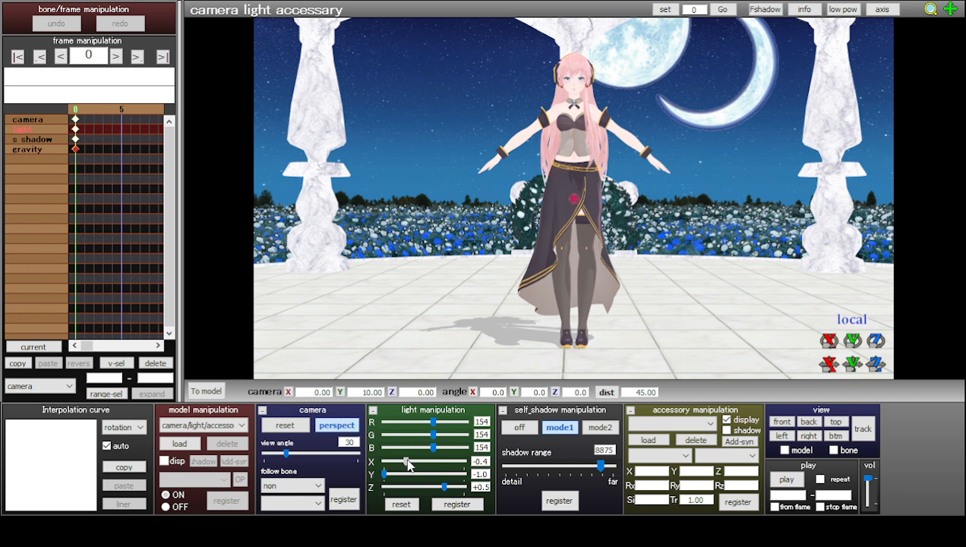
- Set the light direction to X -0.5, Y -0.6 and Z -0.5, and register it at frame 0
{"action": "left_click_drag", "start_coordinate": [384, 473], "coordinate": [396, 483]}
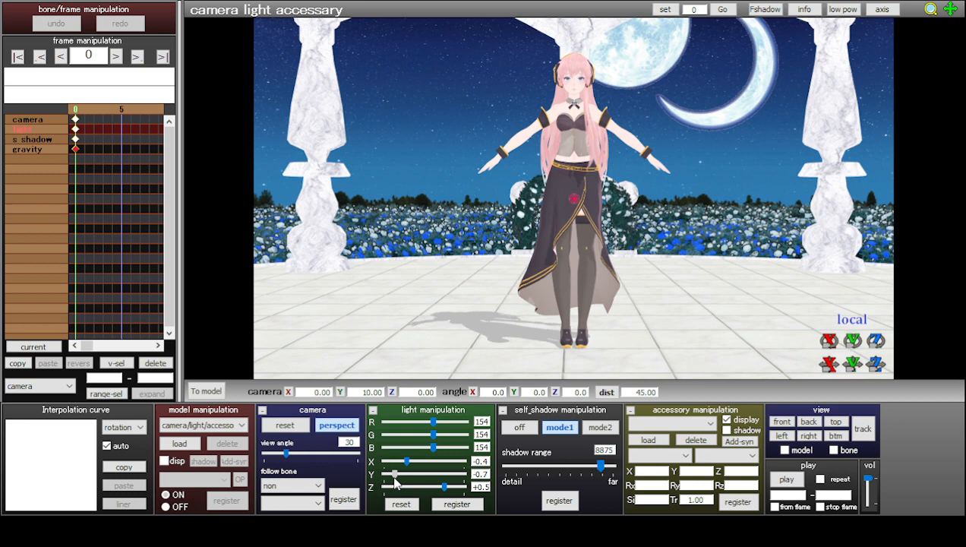
{"action": "left_click_drag", "start_coordinate": [396, 483], "coordinate": [405, 486]}
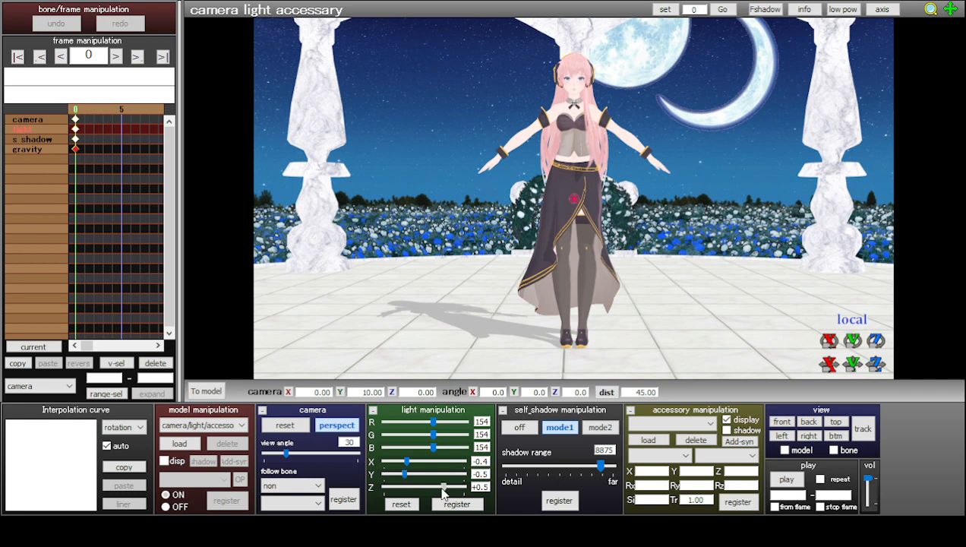
{"action": "left_click_drag", "start_coordinate": [442, 489], "coordinate": [407, 491]}
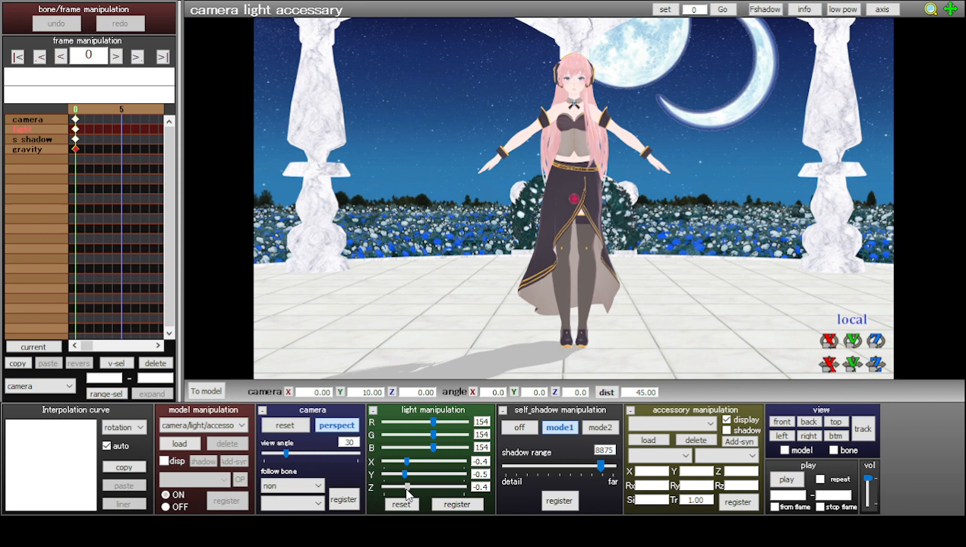
{"action": "left_click_drag", "start_coordinate": [408, 492], "coordinate": [398, 486]}
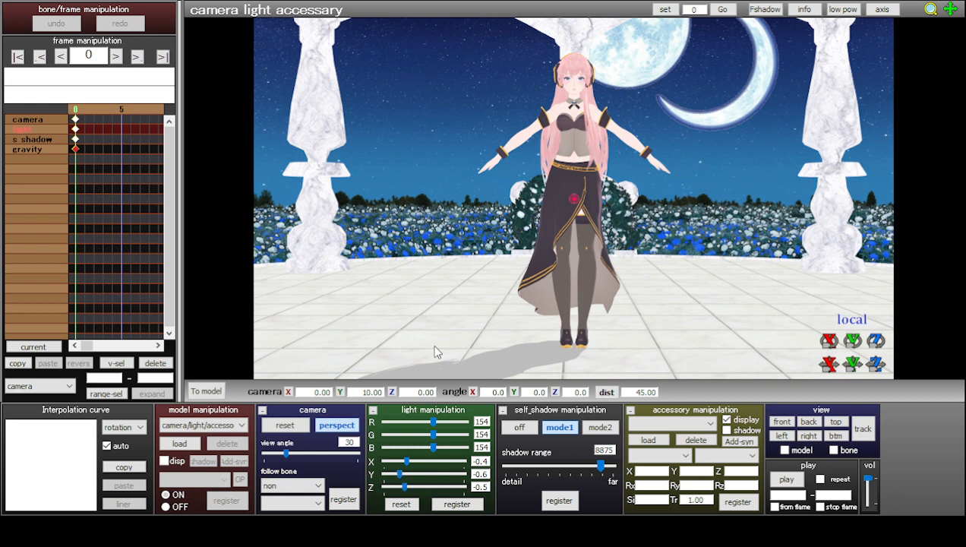
{"action": "left_click", "coordinate": [400, 504]}
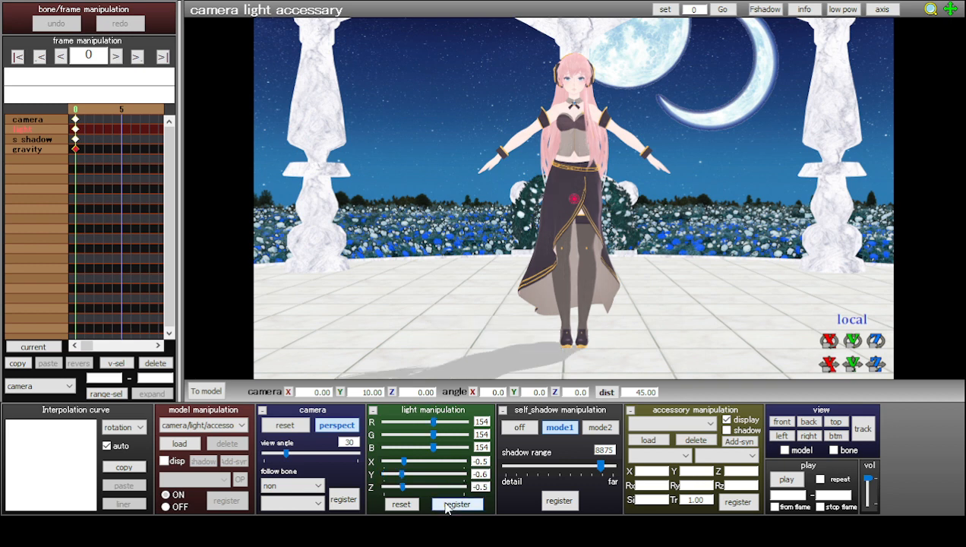
{"action": "left_click", "coordinate": [447, 508]}
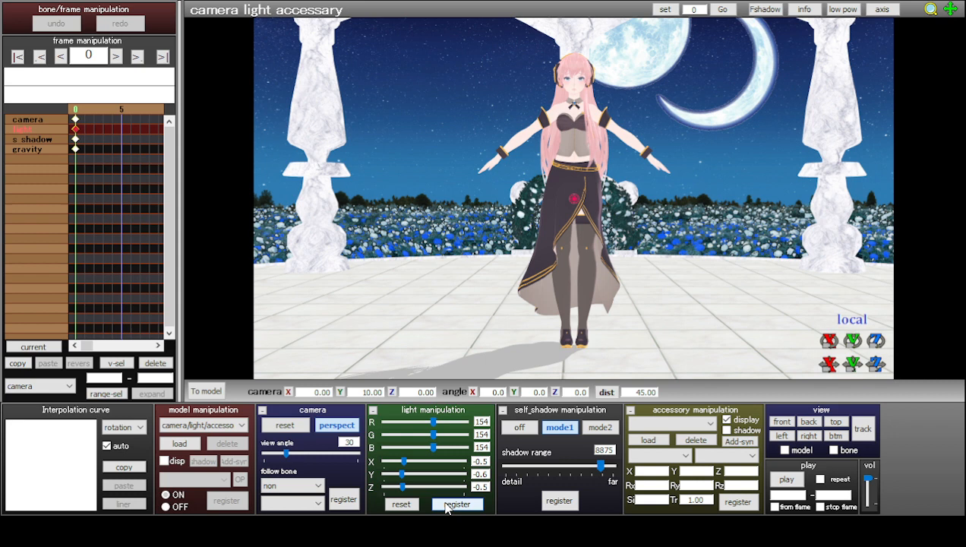
- Return to model editing, handle the 全ての親 bone, and try lowering the center bone to compare the two
{"action": "left_click", "coordinate": [207, 391]}
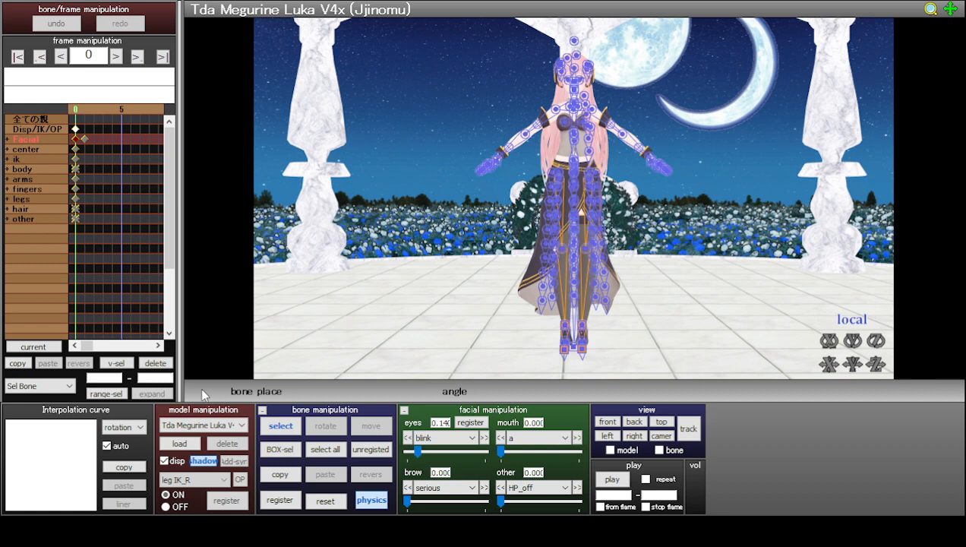
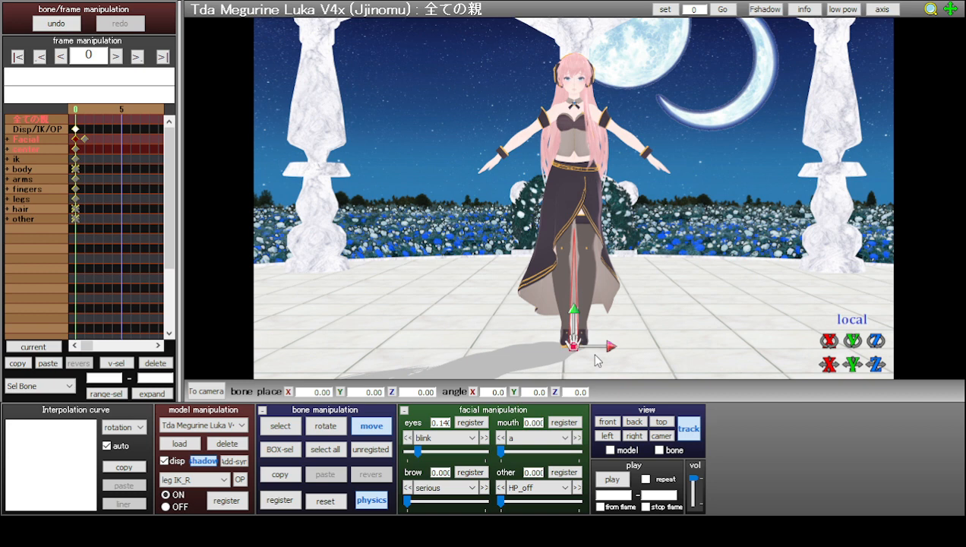
{"action": "left_click_drag", "start_coordinate": [606, 347], "coordinate": [604, 351]}
{"action": "left_click", "coordinate": [34, 149]}
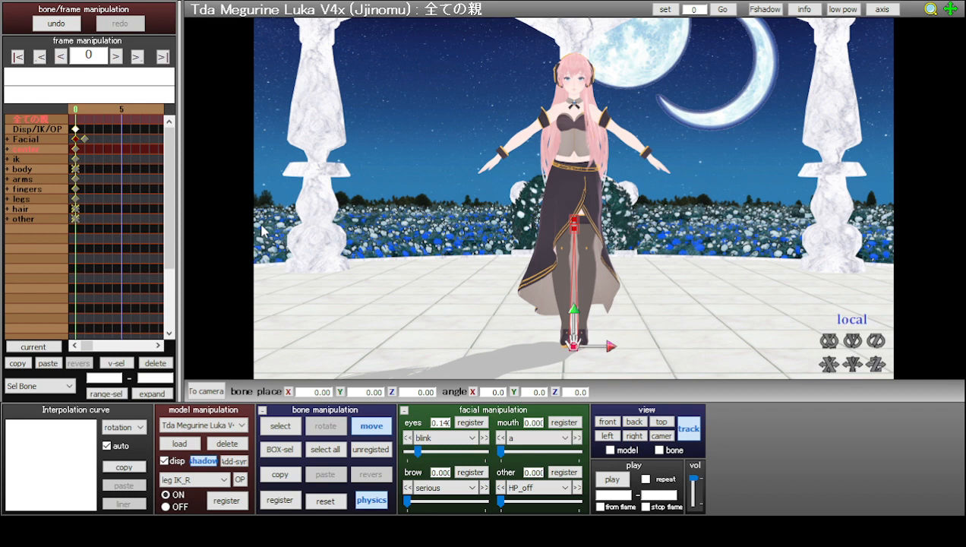
{"action": "left_click_drag", "start_coordinate": [613, 230], "coordinate": [598, 230]}
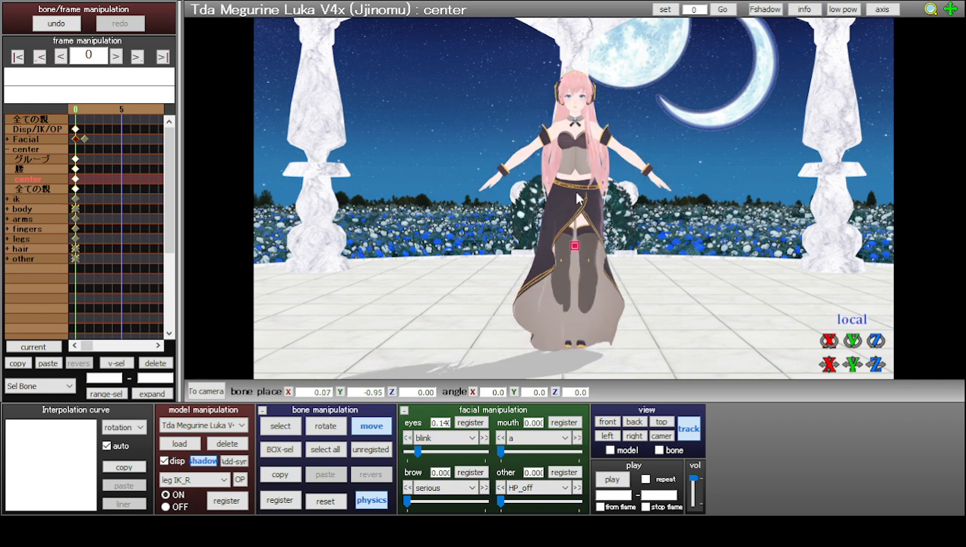
{"action": "left_click_drag", "start_coordinate": [577, 195], "coordinate": [576, 216]}
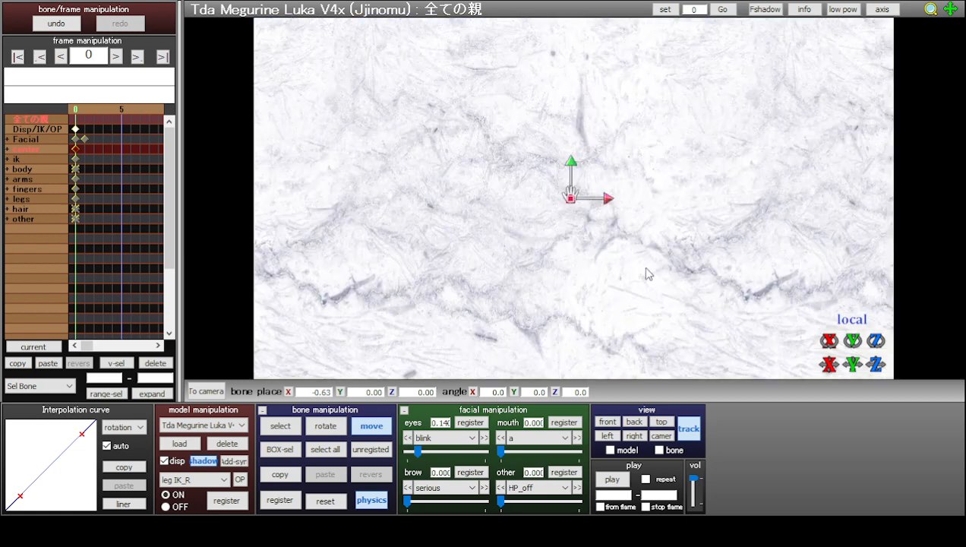
- Display the coordinate axes and grid on the stage floor around the character
{"action": "scroll", "coordinate": [655, 272], "scroll_direction": "down", "scroll_amount": 5}
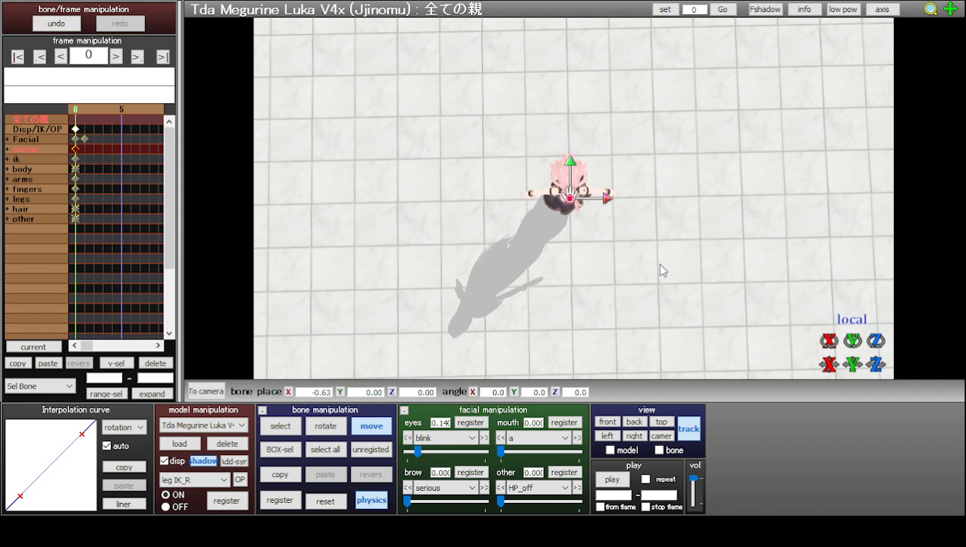
{"action": "right_click_drag", "start_coordinate": [661, 271], "coordinate": [639, 202]}
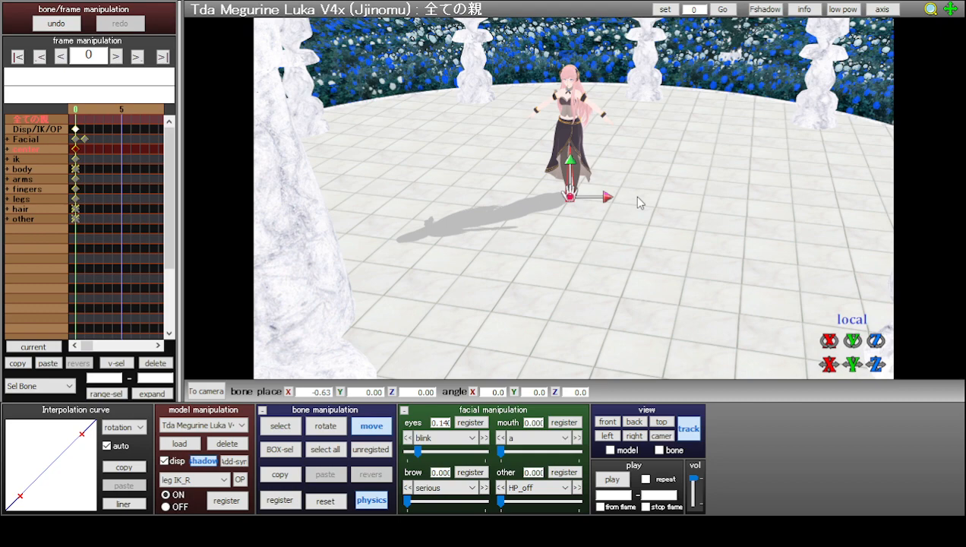
{"action": "right_click_drag", "start_coordinate": [638, 197], "coordinate": [686, 228]}
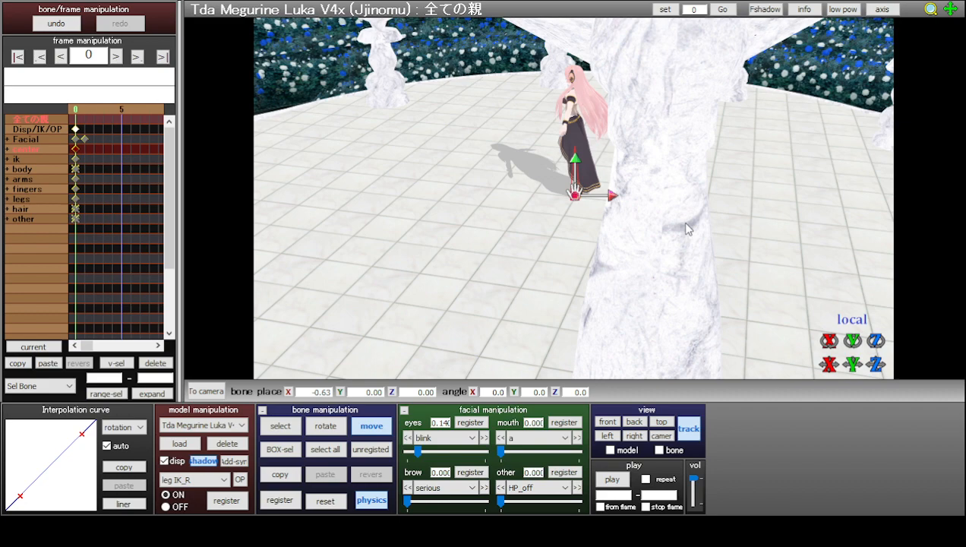
{"action": "left_click", "coordinate": [882, 10]}
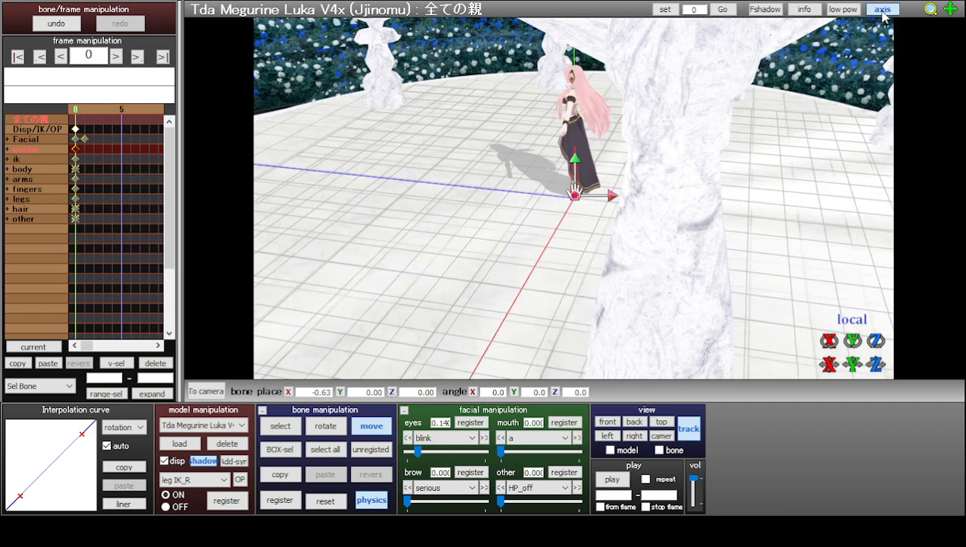
- Move the 全ての親 bone to about X -22.33, Z -42.55 and rotate it to about 120.9 on Y
{"action": "left_click_drag", "start_coordinate": [876, 365], "coordinate": [876, 362]}
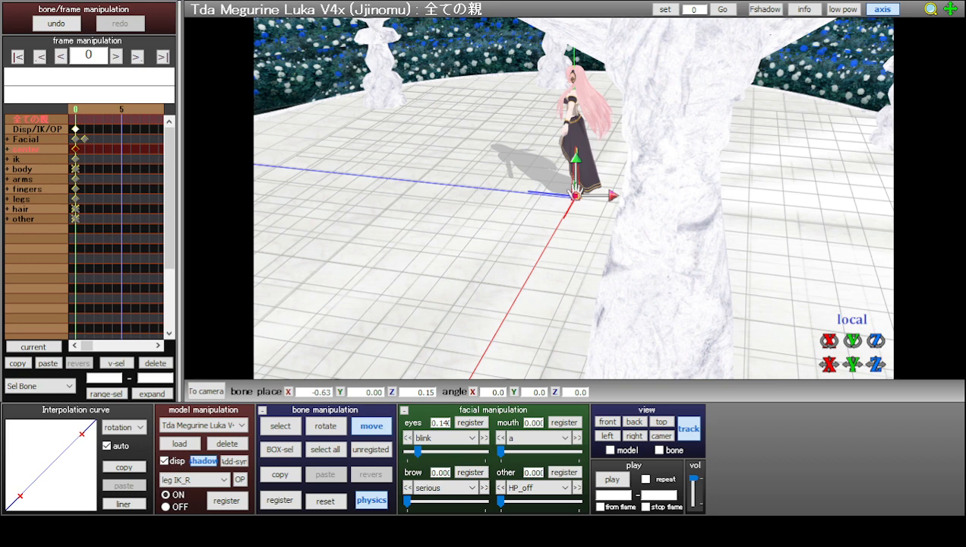
{"action": "left_click_drag", "start_coordinate": [577, 191], "coordinate": [453, 129]}
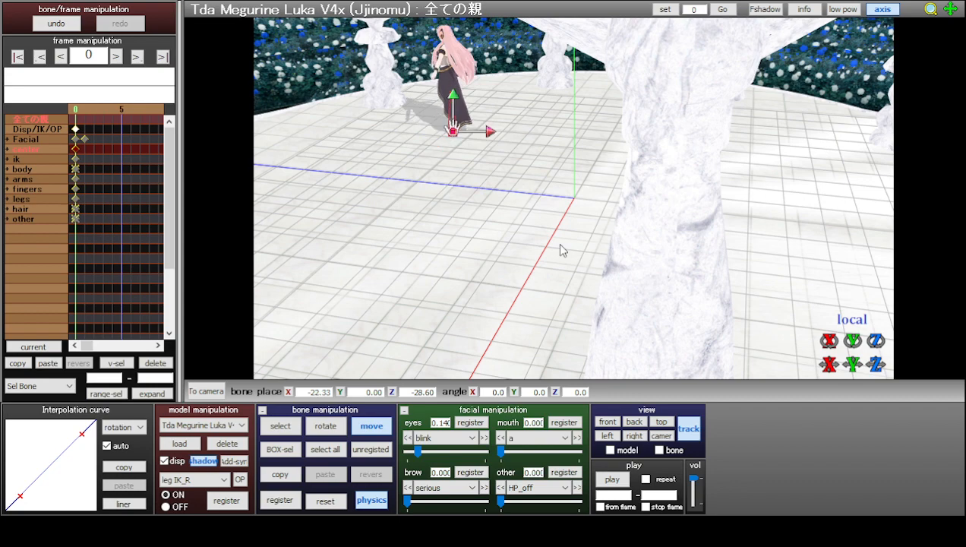
{"action": "right_click_drag", "start_coordinate": [563, 250], "coordinate": [383, 160]}
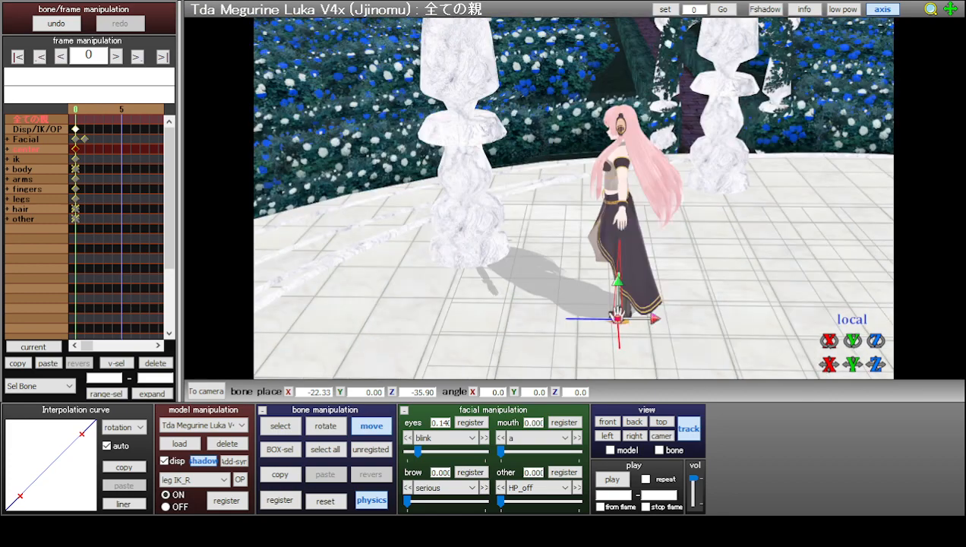
{"action": "left_click_drag", "start_coordinate": [876, 364], "coordinate": [878, 341]}
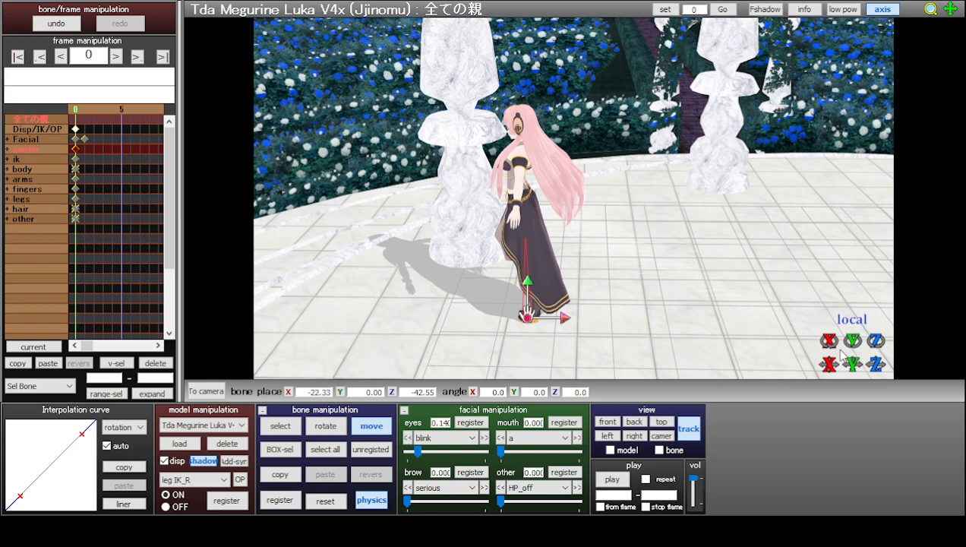
{"action": "left_click_drag", "start_coordinate": [852, 341], "coordinate": [712, 279]}
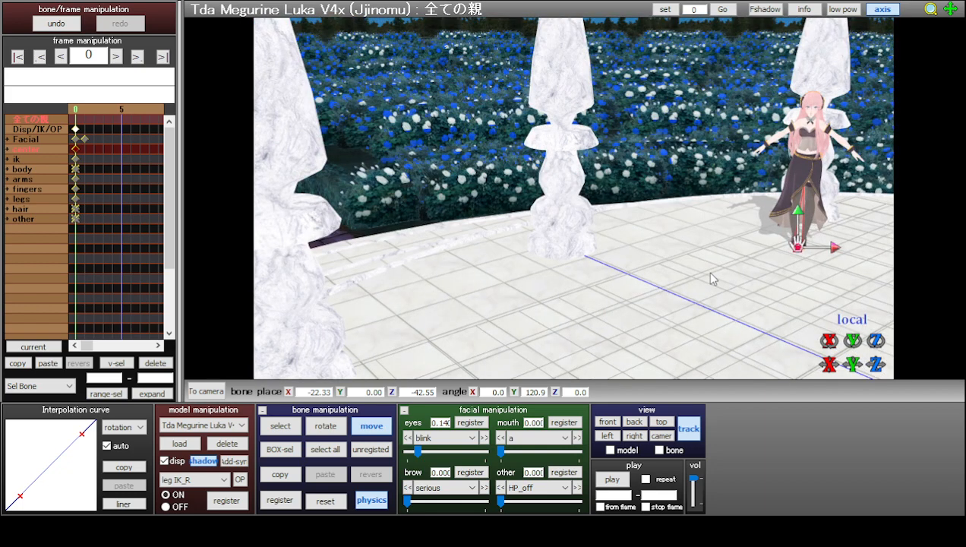
- Shift the 全ての親 bone across the floor to about X -30.09, Z -42.42, near the pillar
{"action": "middle_click_drag", "start_coordinate": [712, 279], "coordinate": [568, 262]}
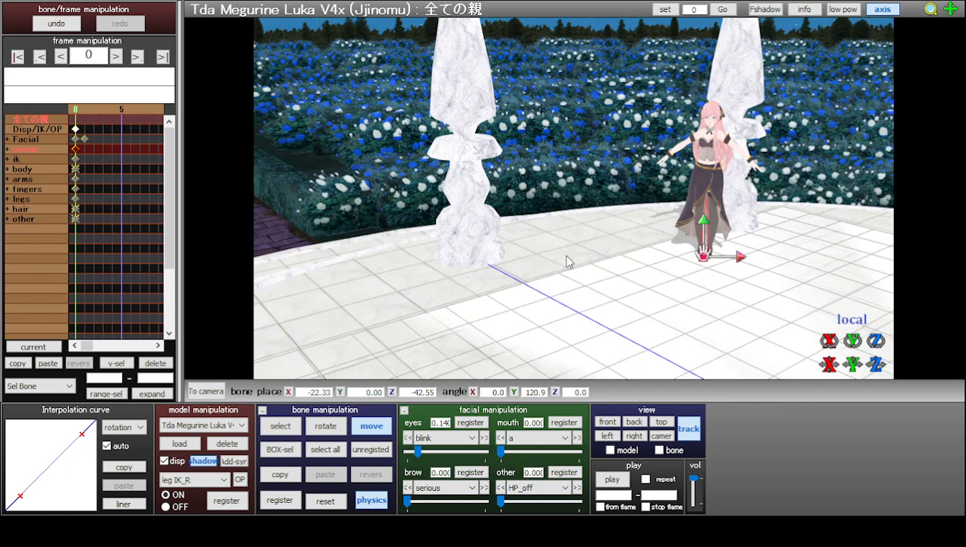
{"action": "right_click_drag", "start_coordinate": [569, 262], "coordinate": [686, 261]}
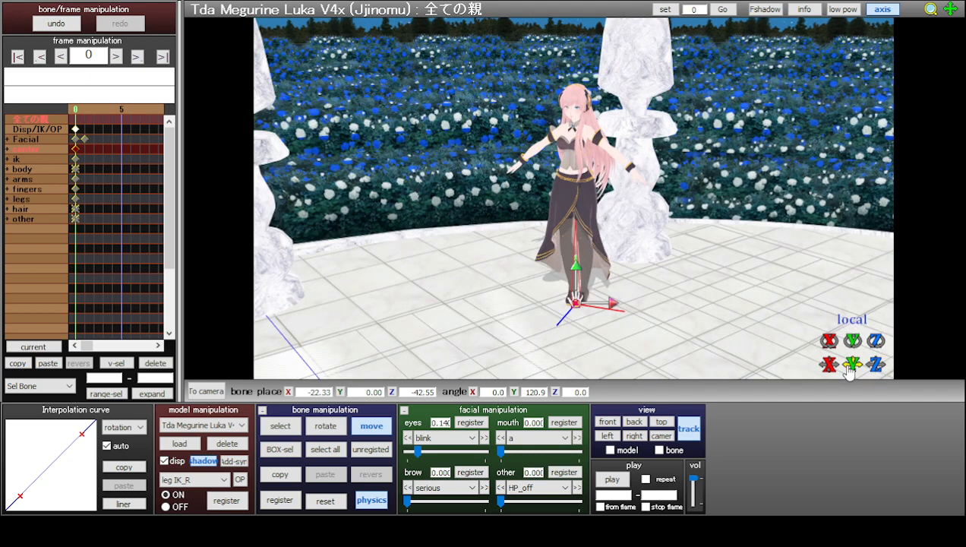
{"action": "left_click_drag", "start_coordinate": [828, 369], "coordinate": [827, 379]}
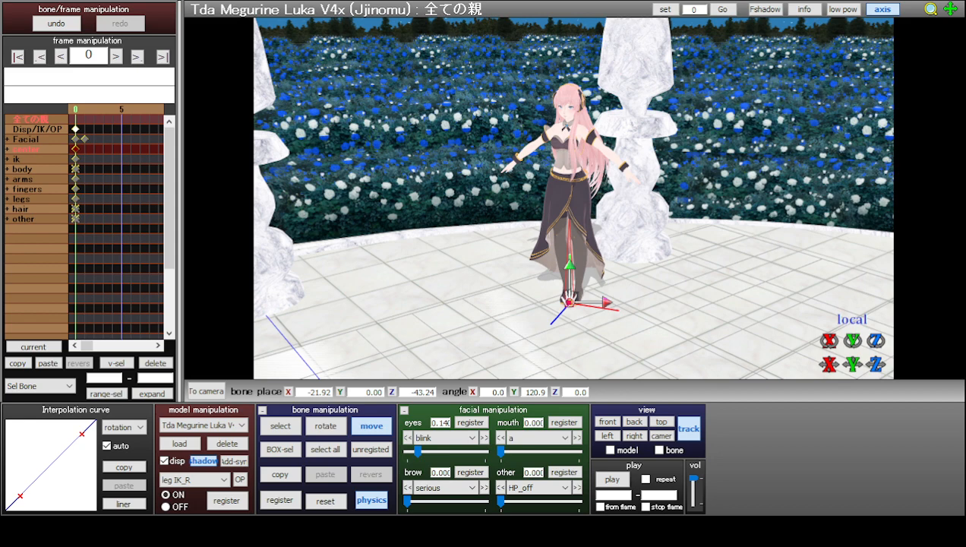
{"action": "left_click_drag", "start_coordinate": [828, 379], "coordinate": [815, 273]}
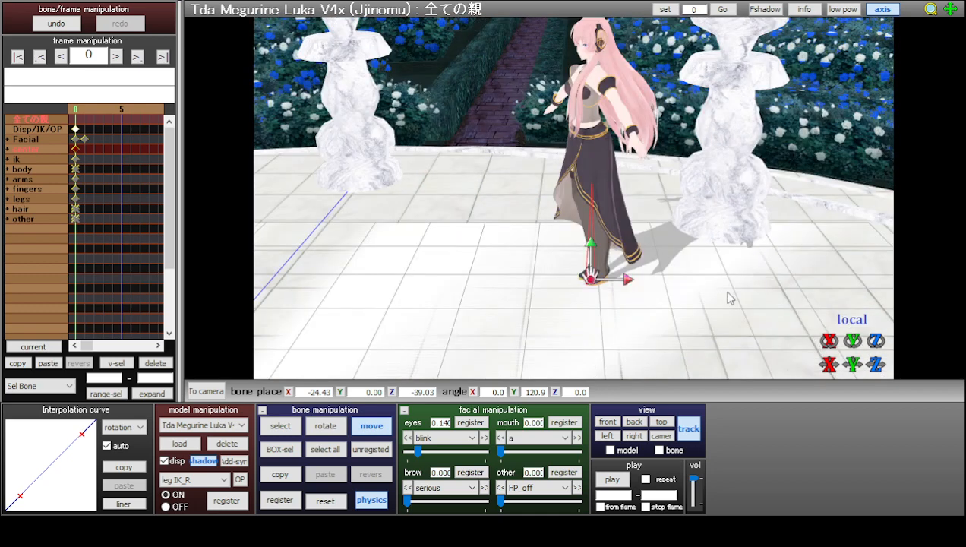
{"action": "left_click_drag", "start_coordinate": [590, 277], "coordinate": [661, 256]}
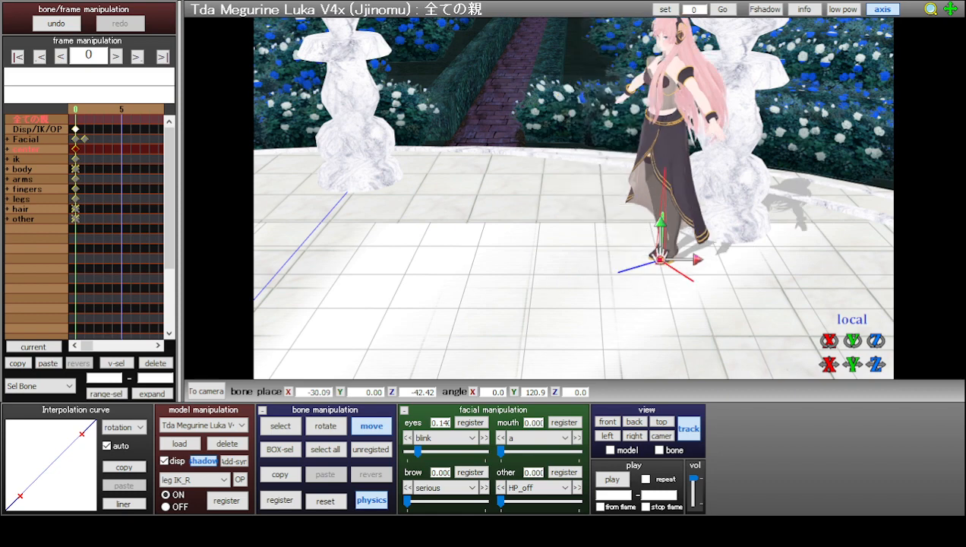
- Try tilting the 全ての親 bone about X, undo the tilt, and rotate the bone to about 139.2 on Y
{"action": "right_click_drag", "start_coordinate": [757, 270], "coordinate": [606, 238]}
{"action": "right_click_drag", "start_coordinate": [547, 213], "coordinate": [706, 234]}
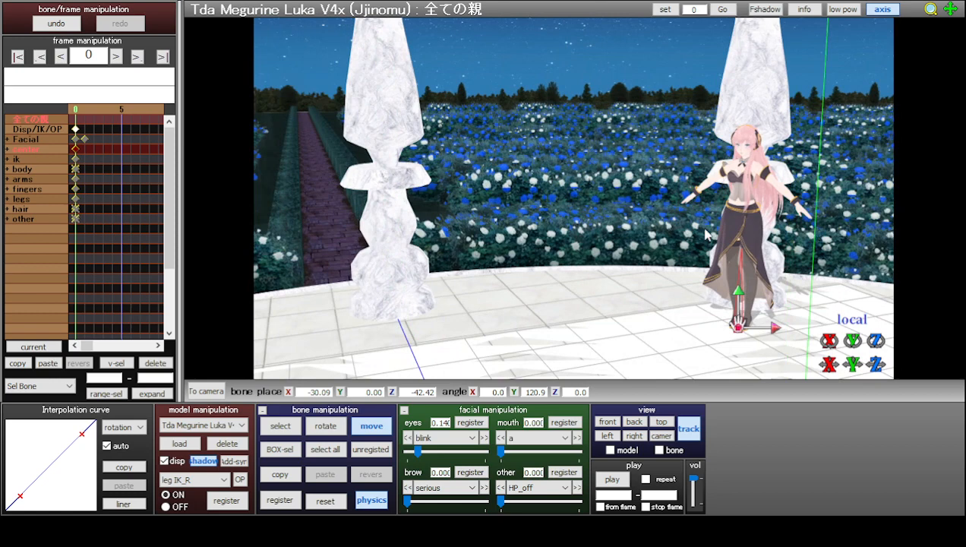
{"action": "right_click_drag", "start_coordinate": [643, 237], "coordinate": [664, 237]}
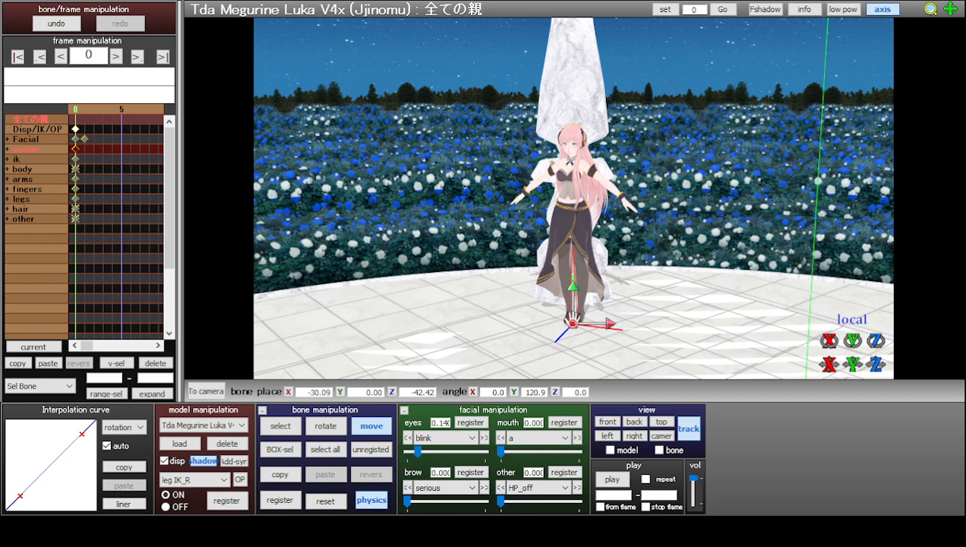
{"action": "left_click_drag", "start_coordinate": [828, 340], "coordinate": [811, 338]}
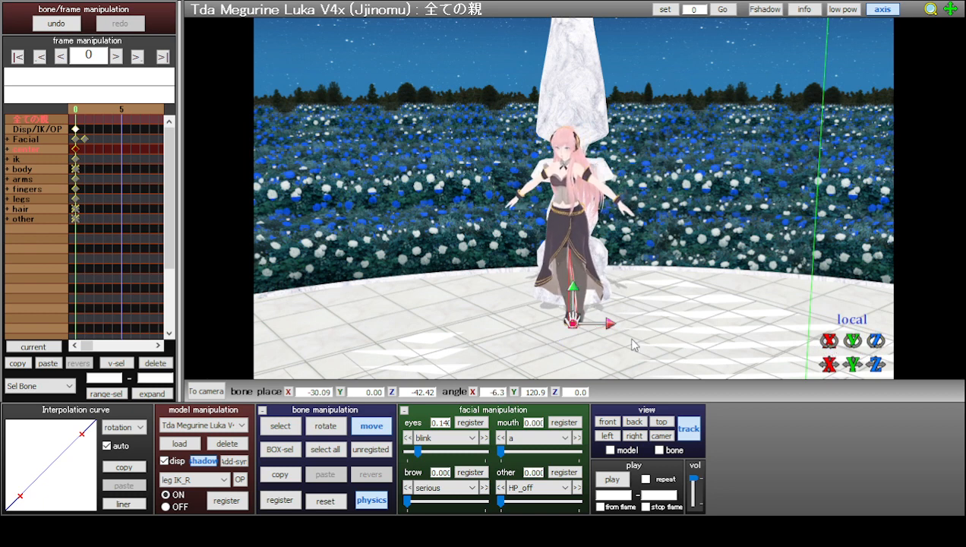
{"action": "key", "text": "ctrl+z"}
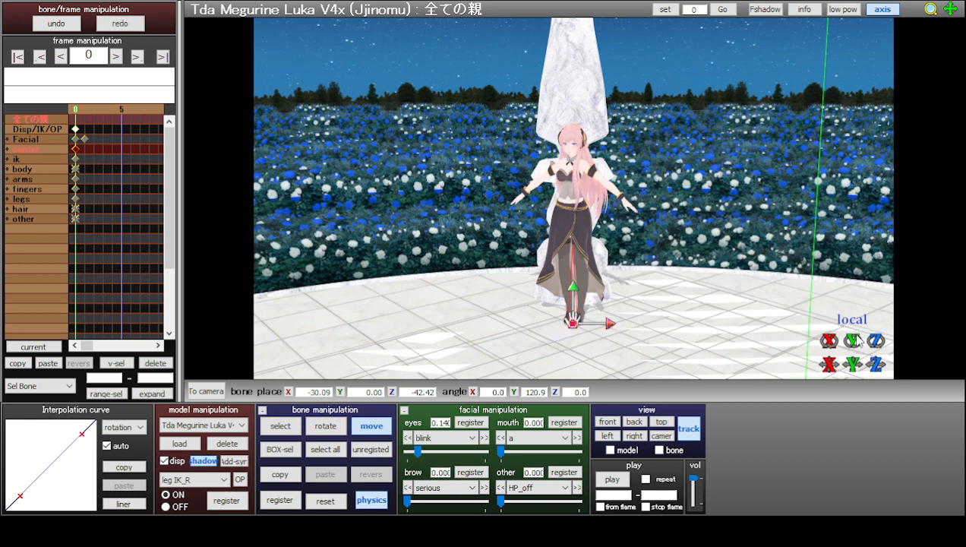
{"action": "left_click_drag", "start_coordinate": [852, 340], "coordinate": [873, 340]}
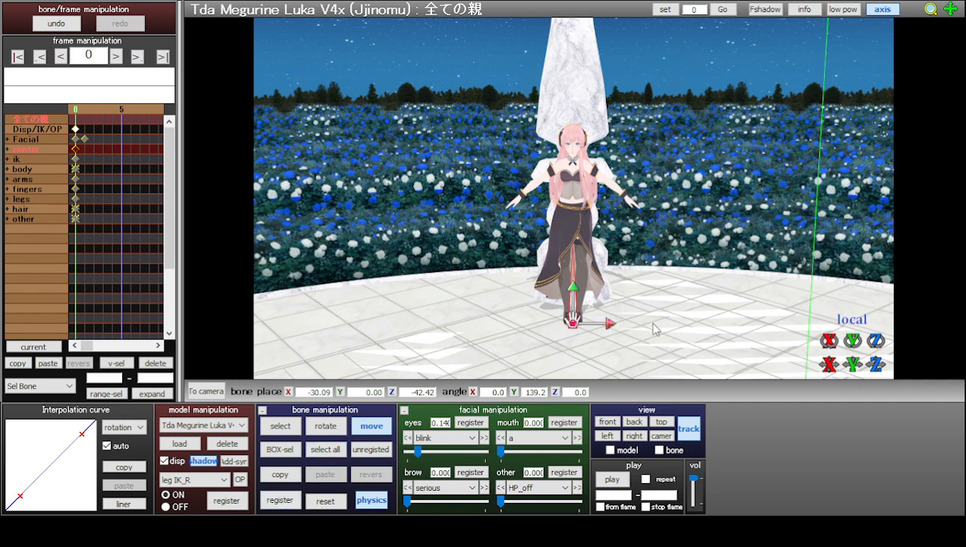
- Working in the top view, move the 全ての親 bone along its local Z axis to about X -31.04, Z -43.52 and register it at frame 0
{"action": "scroll", "coordinate": [701, 301], "scroll_direction": "up", "scroll_amount": 3}
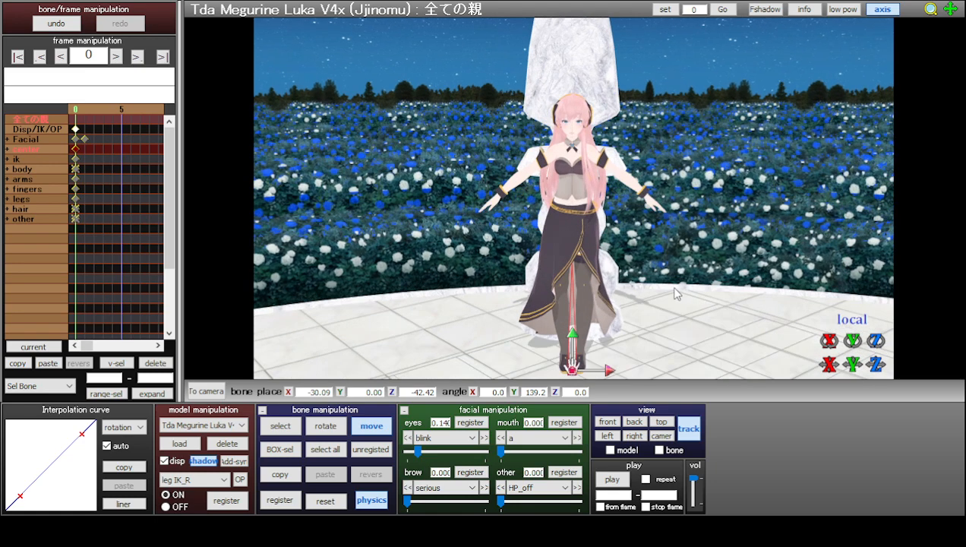
{"action": "right_click_drag", "start_coordinate": [686, 289], "coordinate": [686, 329]}
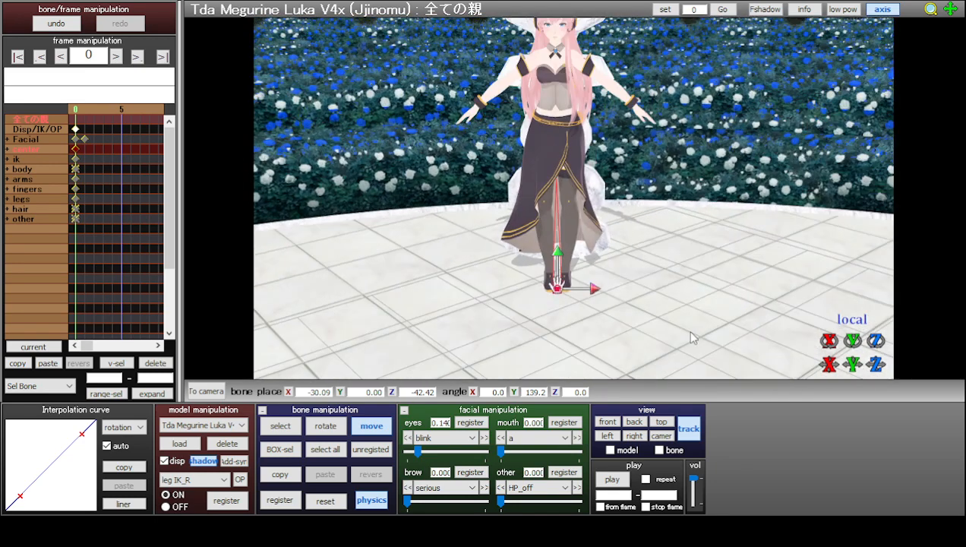
{"action": "left_click", "coordinate": [661, 420]}
{"action": "scroll", "coordinate": [543, 245], "scroll_direction": "down", "scroll_amount": 12}
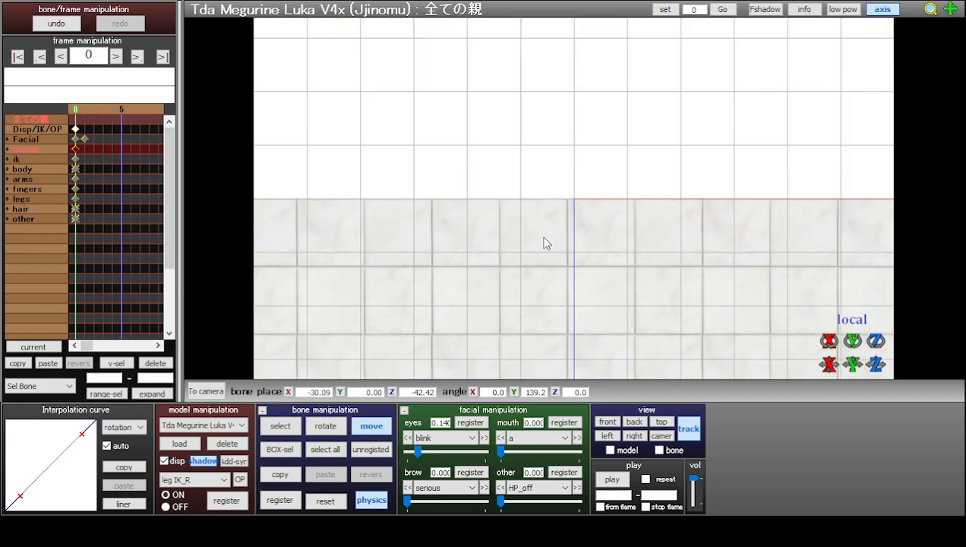
{"action": "scroll", "coordinate": [542, 246], "scroll_direction": "up", "scroll_amount": 6}
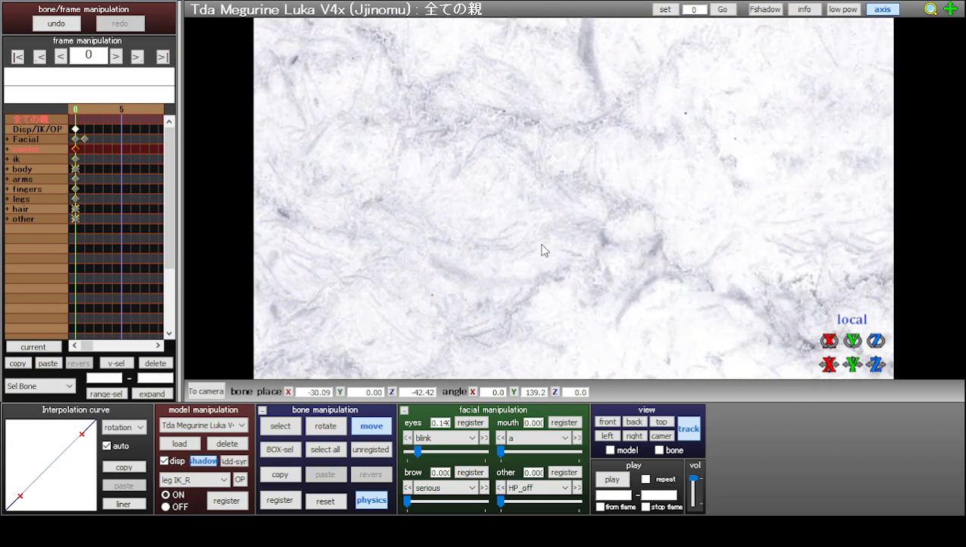
{"action": "middle_click_drag", "start_coordinate": [414, 253], "coordinate": [738, 71]}
{"action": "middle_click_drag", "start_coordinate": [511, 252], "coordinate": [621, 136]}
{"action": "middle_click_drag", "start_coordinate": [638, 238], "coordinate": [582, 89]}
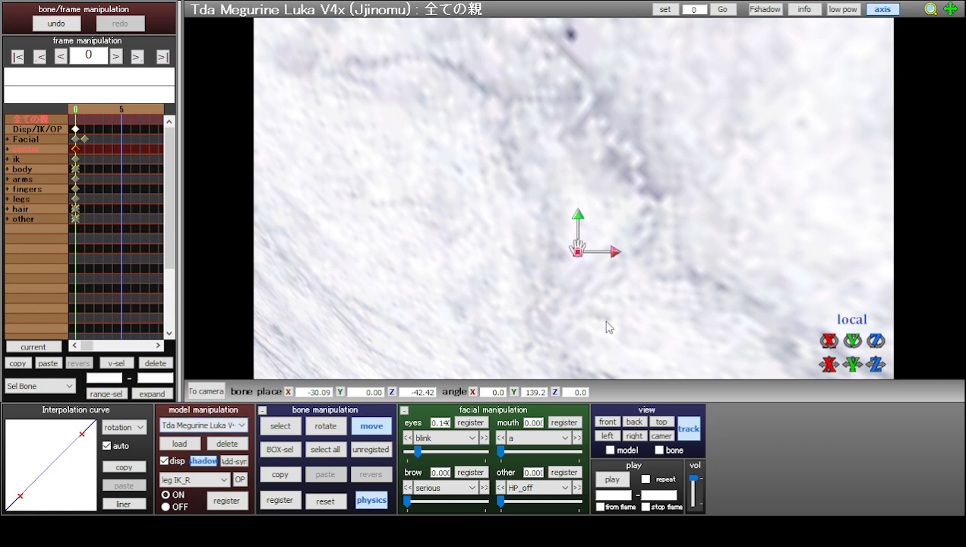
{"action": "scroll", "coordinate": [606, 328], "scroll_direction": "down", "scroll_amount": 5}
{"action": "middle_click_drag", "start_coordinate": [600, 322], "coordinate": [566, 207]}
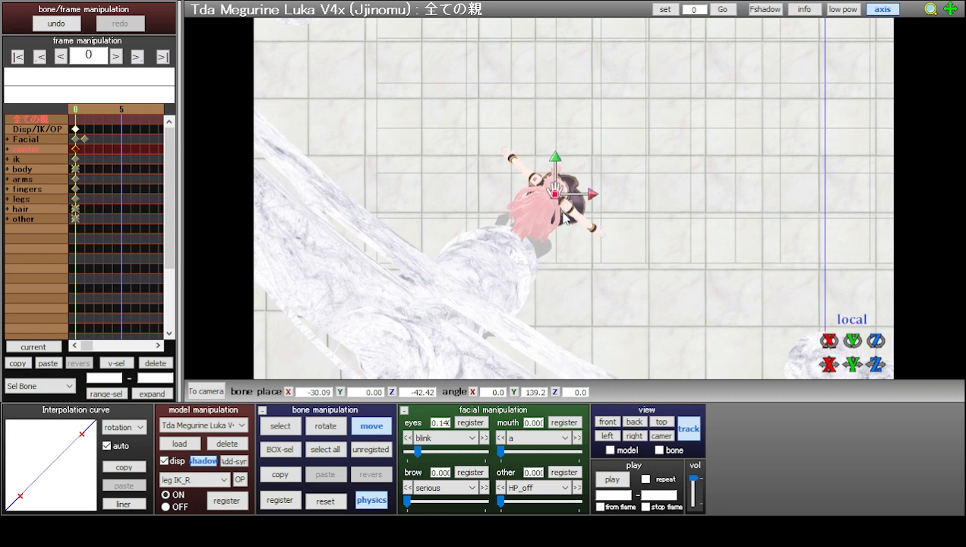
{"action": "scroll", "coordinate": [581, 244], "scroll_direction": "up", "scroll_amount": 4}
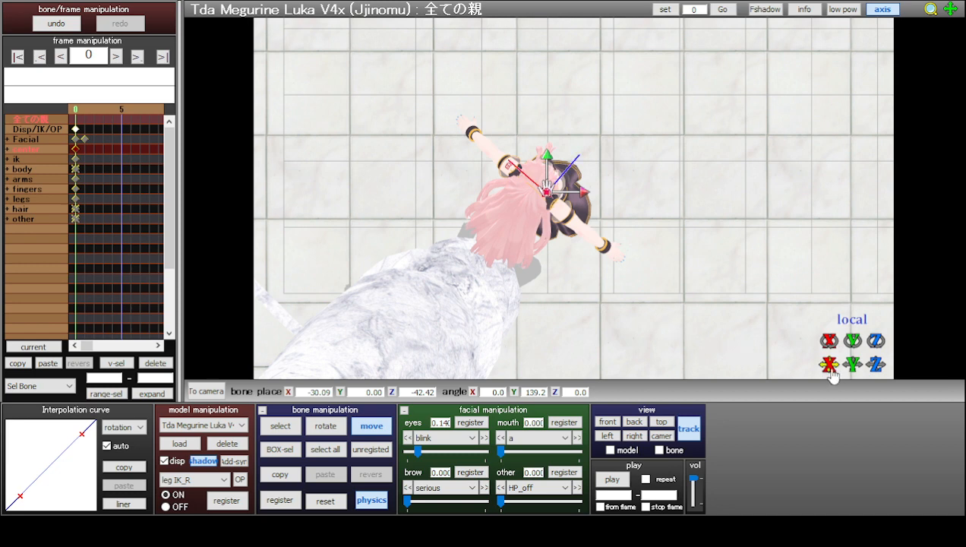
{"action": "left_click_drag", "start_coordinate": [877, 366], "coordinate": [878, 360]}
{"action": "left_click_drag", "start_coordinate": [549, 183], "coordinate": [526, 211]}
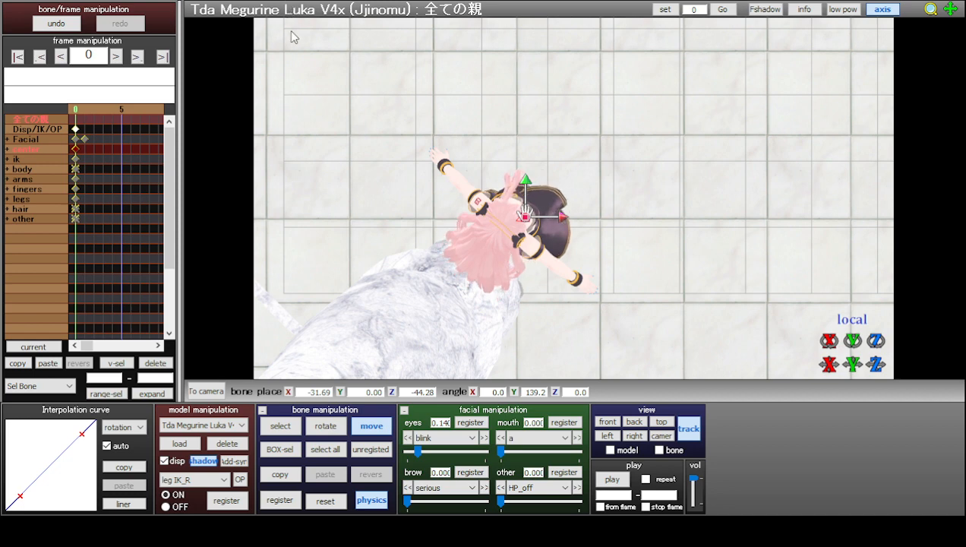
{"action": "mouse_move", "coordinate": [525, 214]}
{"action": "left_mouse_down"}
{"action": "mouse_move", "coordinate": [559, 177]}
{"action": "mouse_move", "coordinate": [561, 158]}
{"action": "mouse_move", "coordinate": [538, 201]}
{"action": "left_mouse_up"}
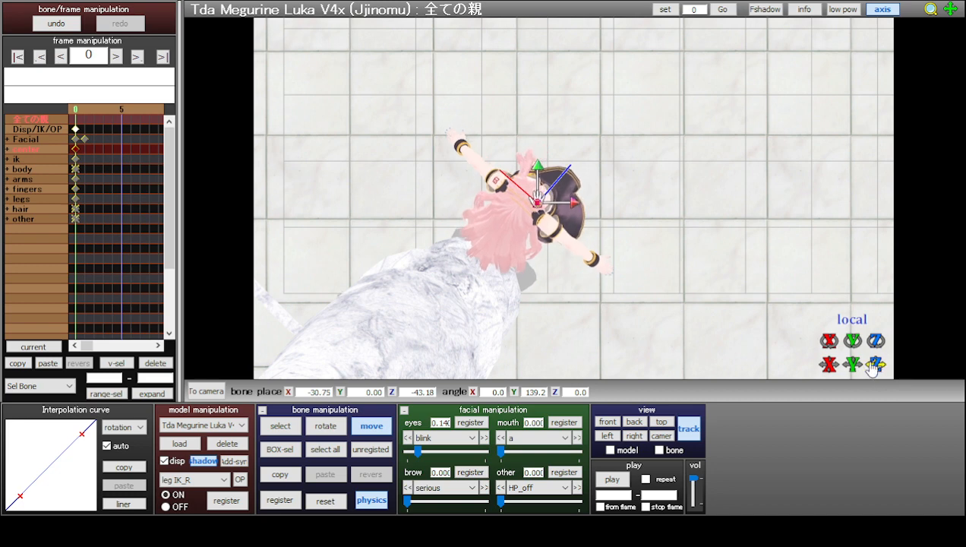
{"action": "left_click_drag", "start_coordinate": [538, 198], "coordinate": [533, 202]}
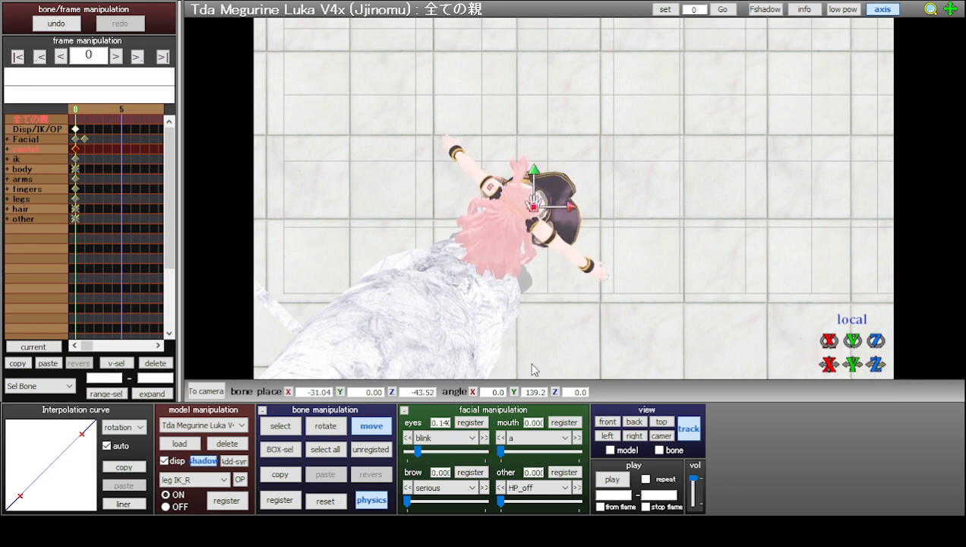
{"action": "left_click", "coordinate": [276, 502]}
{"action": "left_click", "coordinate": [290, 503]}
- Switch to camera editing, hide the coordinate axes, and frame the full character at about X 2.01, Y 13.69, Z -1.89, angle Y 142.1, distance -3.00
{"action": "left_click", "coordinate": [206, 391]}
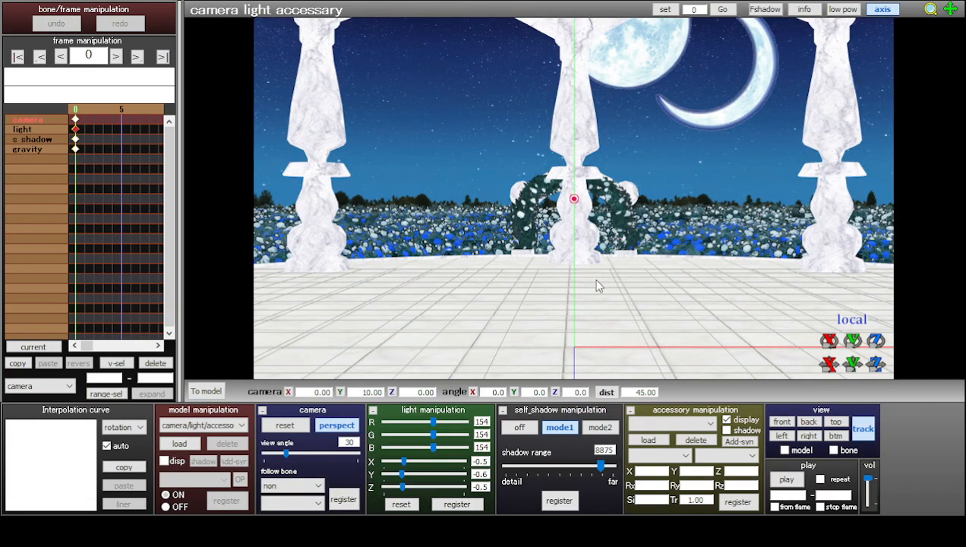
{"action": "left_click", "coordinate": [882, 11]}
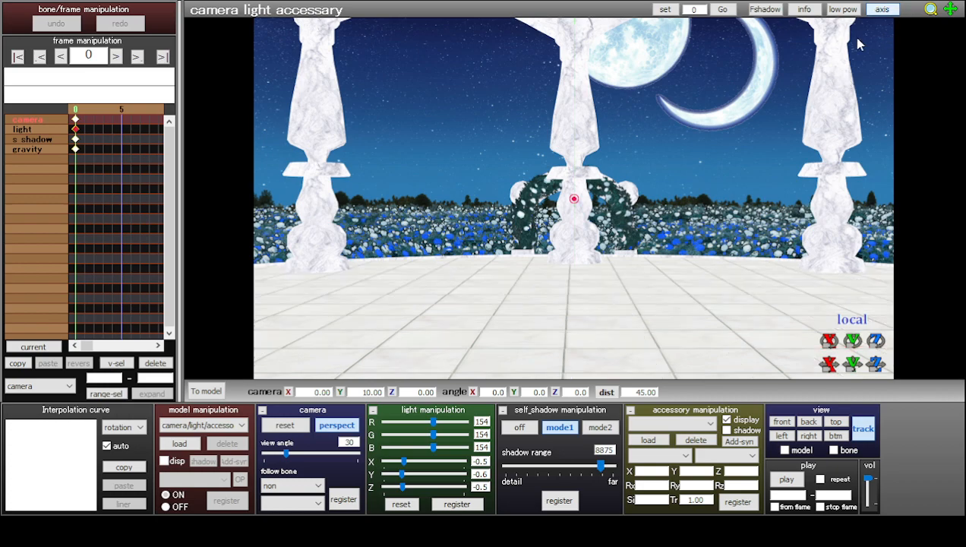
{"action": "right_click_drag", "start_coordinate": [721, 184], "coordinate": [546, 187]}
{"action": "scroll", "coordinate": [531, 163], "scroll_direction": "up", "scroll_amount": 10}
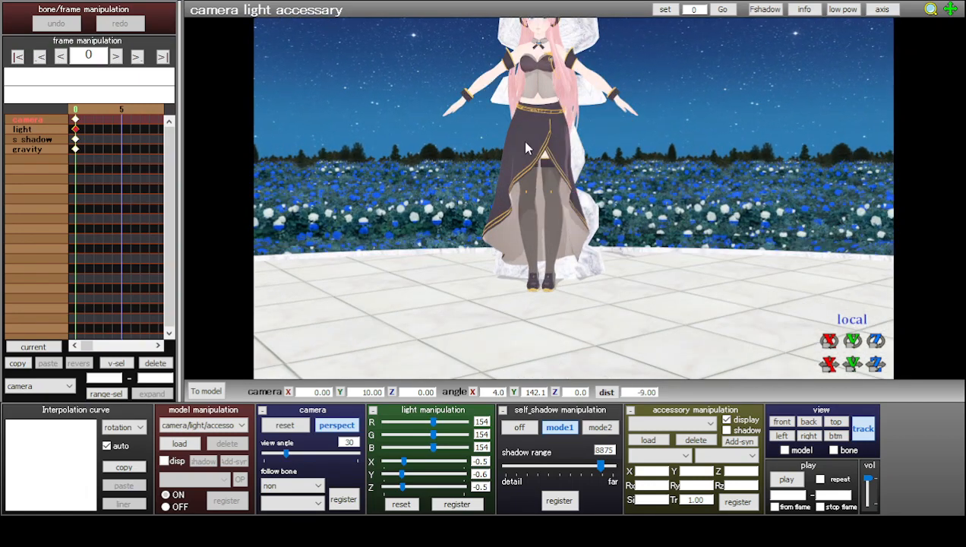
{"action": "middle_click_drag", "start_coordinate": [526, 142], "coordinate": [552, 202]}
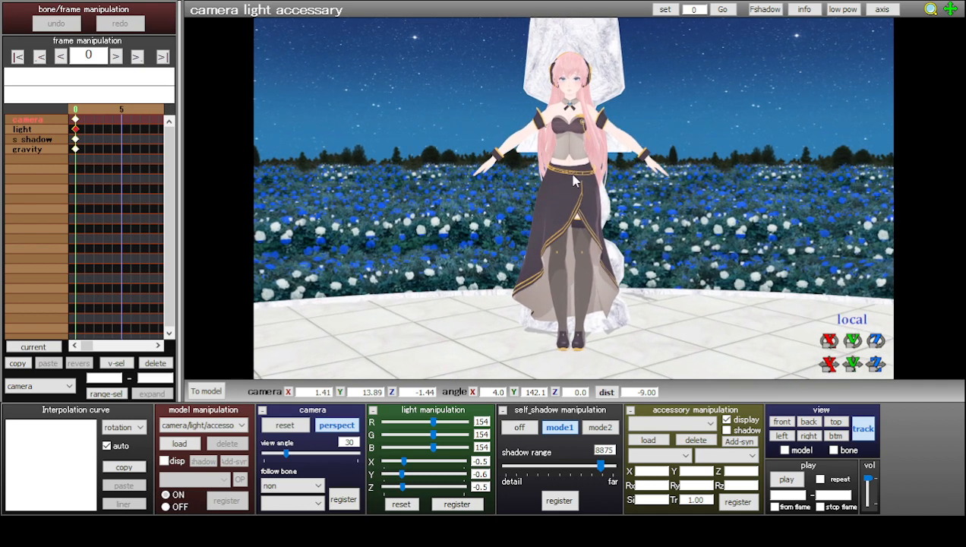
{"action": "scroll", "coordinate": [575, 180], "scroll_direction": "up", "scroll_amount": 2}
{"action": "scroll", "coordinate": [574, 180], "scroll_direction": "up", "scroll_amount": 2}
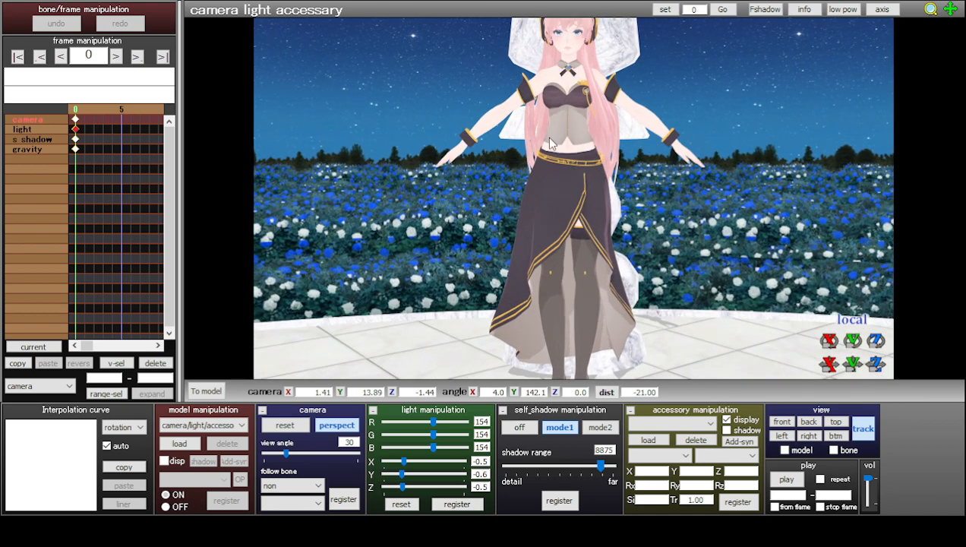
{"action": "middle_click_drag", "start_coordinate": [548, 143], "coordinate": [559, 159]}
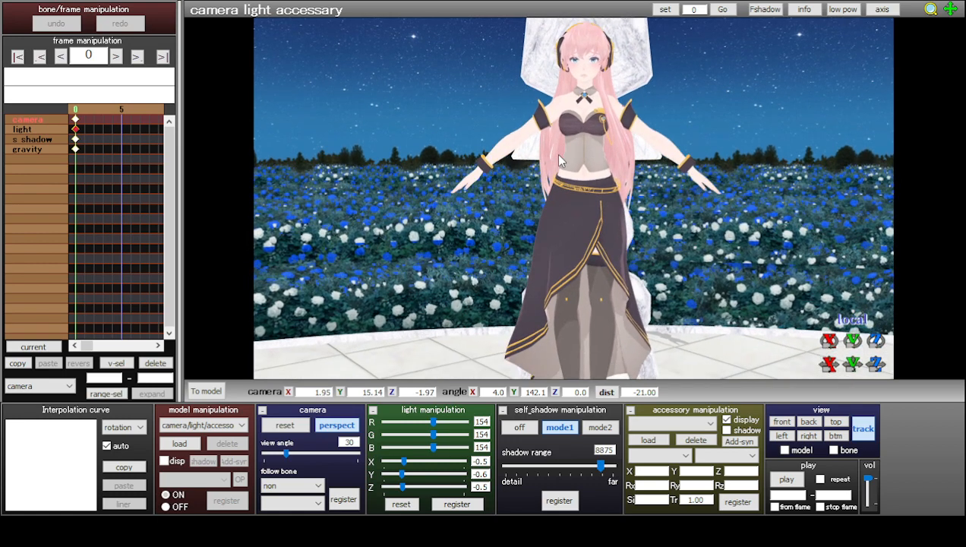
{"action": "scroll", "coordinate": [559, 161], "scroll_direction": "down", "scroll_amount": 6}
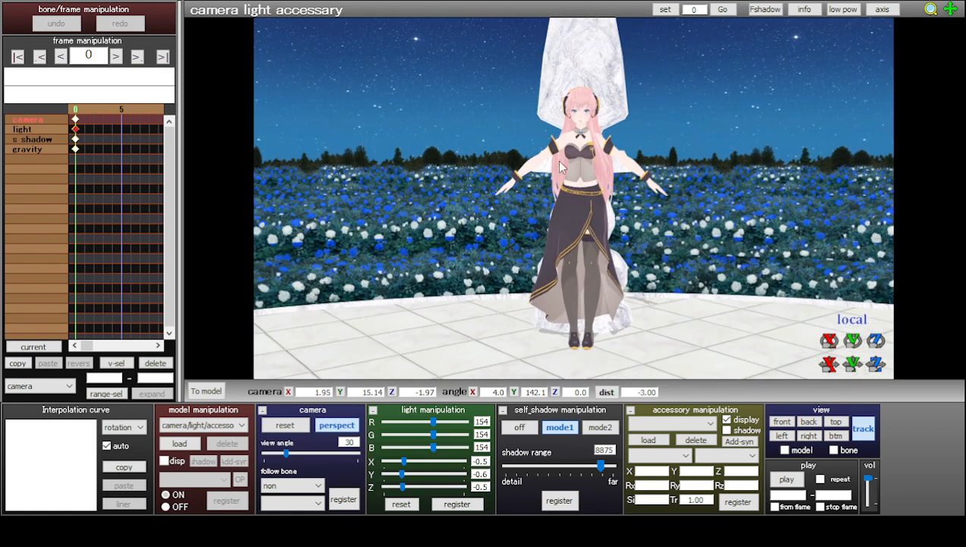
{"action": "middle_click_drag", "start_coordinate": [573, 198], "coordinate": [574, 177]}
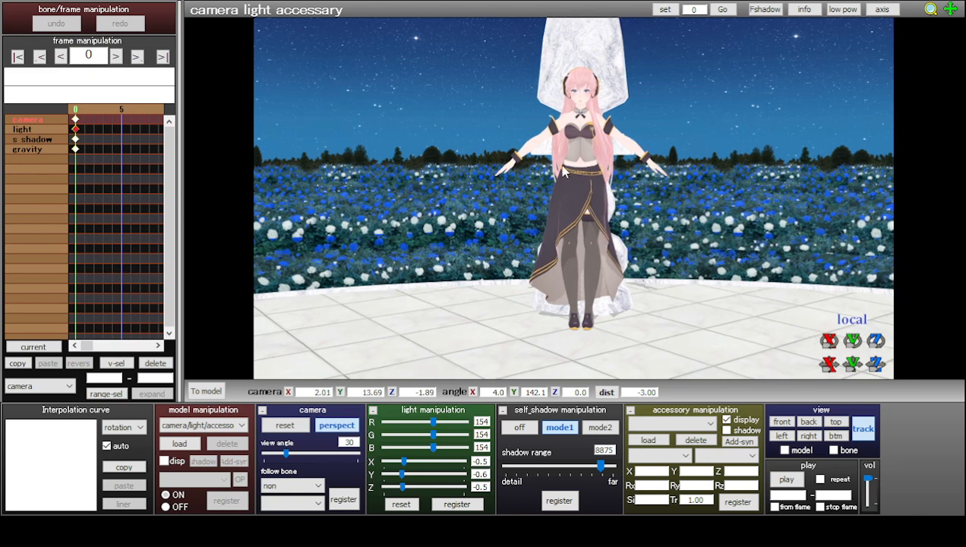
- Register the camera, light and self-shadow settings at frame 0 and return to model editing with the bone markers hidden
{"action": "left_click", "coordinate": [345, 499]}
{"action": "left_click", "coordinate": [455, 505]}
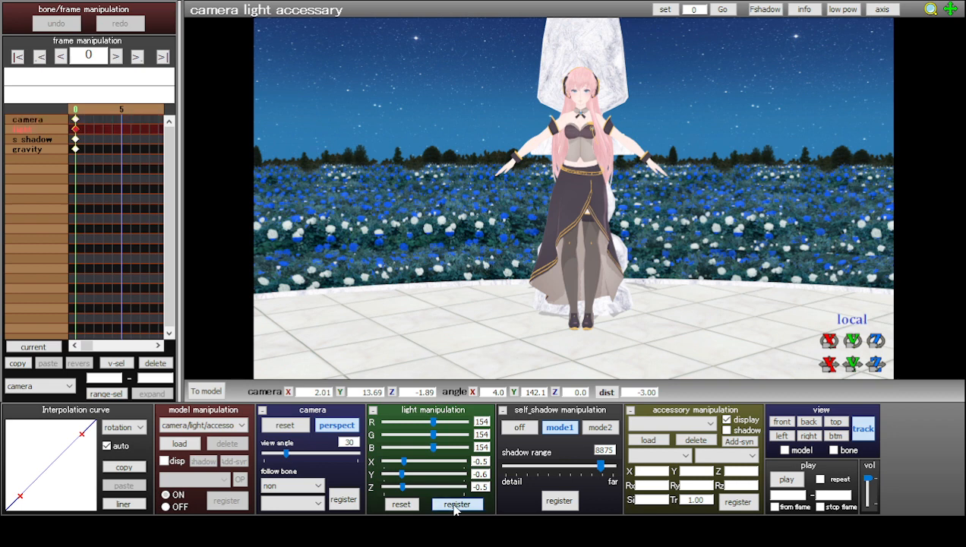
{"action": "left_click", "coordinate": [572, 505]}
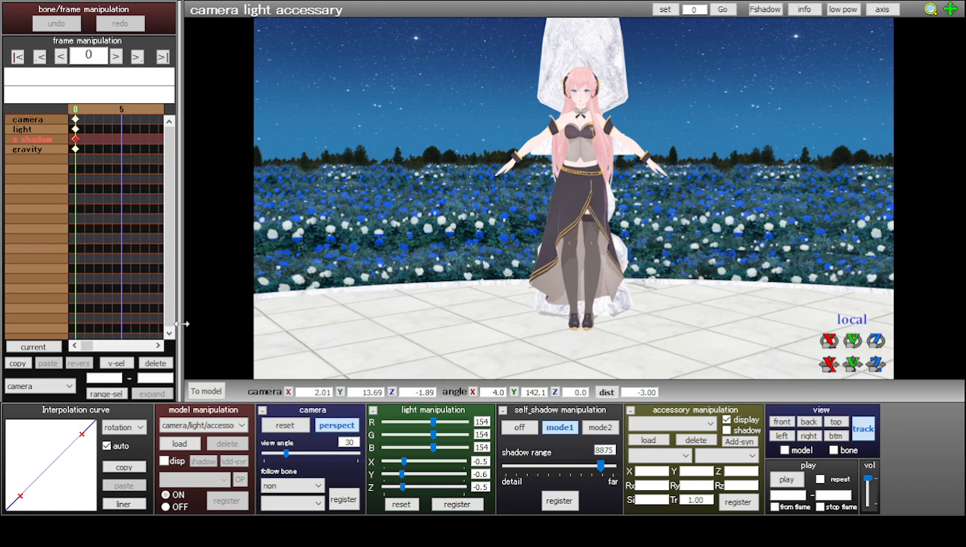
{"action": "left_click", "coordinate": [210, 392]}
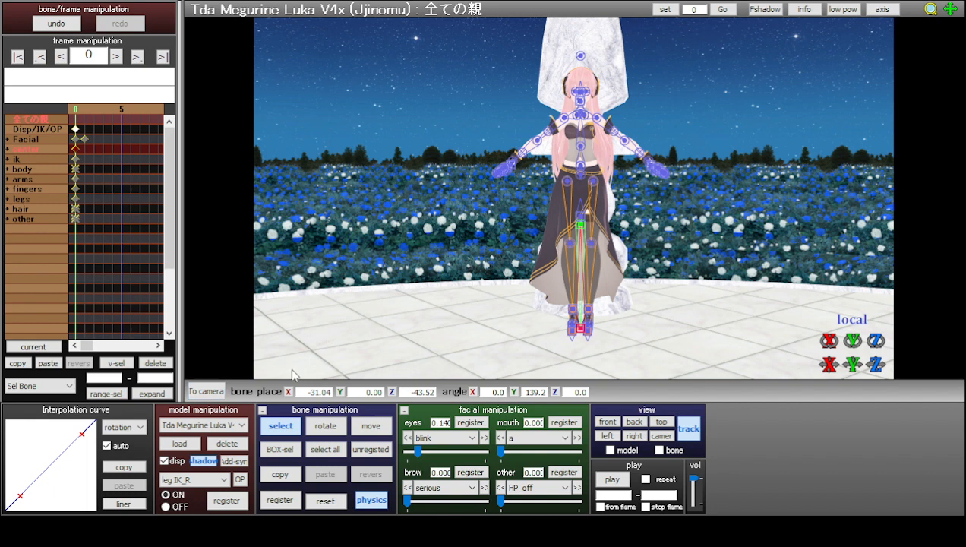
{"action": "left_click", "coordinate": [269, 425]}
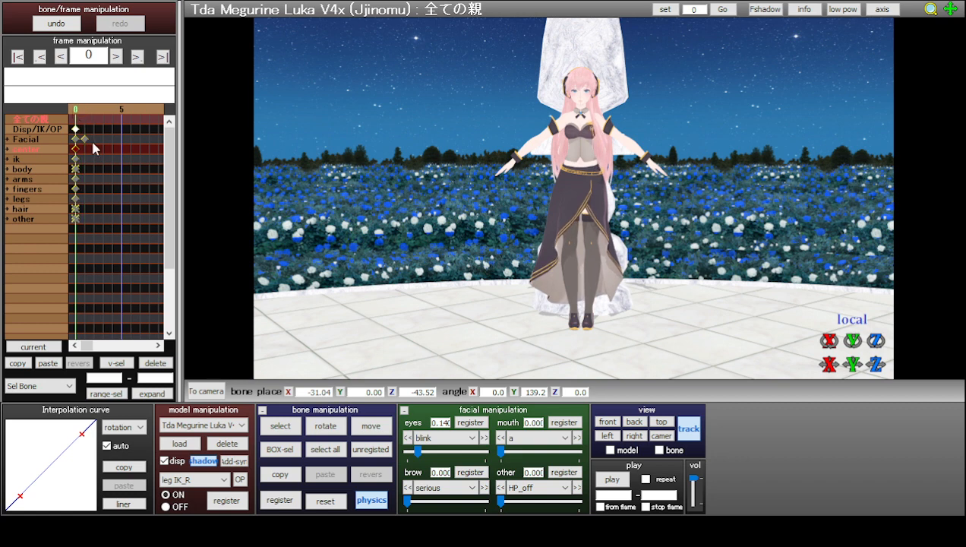
- Advance the timeline frame by frame from frame 0 past frame 157, examining the facial keyframes and blink values along the way
{"action": "key", "text": "Right"}
{"action": "key", "text": "Right"}
{"action": "key", "text": "Right"}
{"action": "key", "text": "Right"}
{"action": "key", "text": "Right"}
{"action": "key", "text": "Right"}
{"action": "key", "text": "Right"}
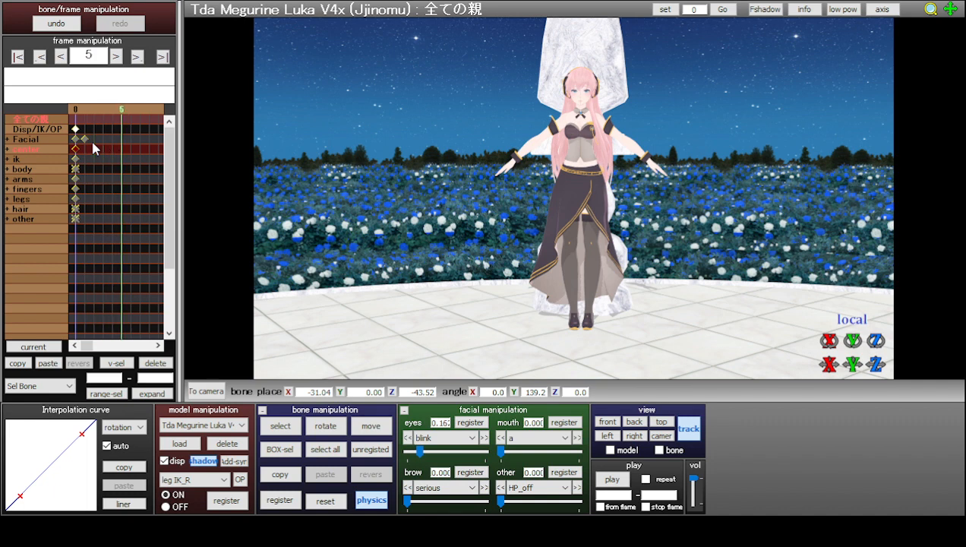
{"action": "key", "text": "Right"}
{"action": "key", "text": "Right"}
{"action": "key", "text": "Right"}
{"action": "key", "text": "Right"}
{"action": "key", "text": "Right"}
{"action": "key", "text": "Right"}
{"action": "key", "text": "Right"}
{"action": "key", "text": "Right"}
{"action": "key", "text": "Right"}
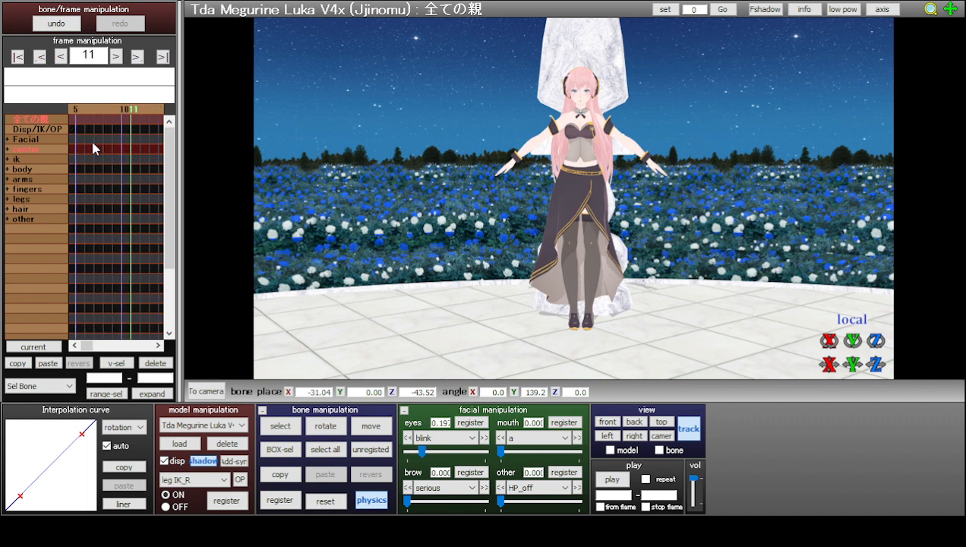
{"action": "key", "text": "Right"}
{"action": "key", "text": "Right"}
{"action": "key", "text": "Right"}
{"action": "key", "text": "Right"}
{"action": "key", "text": "Right"}
{"action": "key", "text": "Right"}
{"action": "key", "text": "Right"}
{"action": "key", "text": "Right"}
{"action": "key", "text": "Right"}
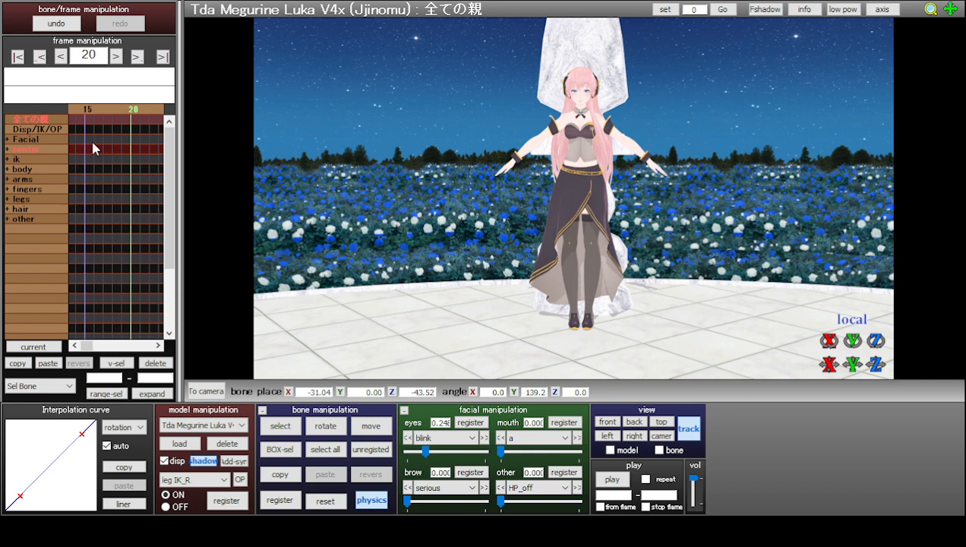
{"action": "key", "text": "Right"}
{"action": "key", "text": "Right"}
{"action": "key", "text": "Right"}
{"action": "key", "text": "Right"}
{"action": "key", "text": "Right"}
{"action": "key", "text": "Right"}
{"action": "key", "text": "Right"}
{"action": "key", "text": "Right"}
{"action": "key", "text": "Right"}
{"action": "key", "text": "Right"}
{"action": "key", "text": "Right"}
{"action": "key", "text": "Right"}
{"action": "key", "text": "Right"}
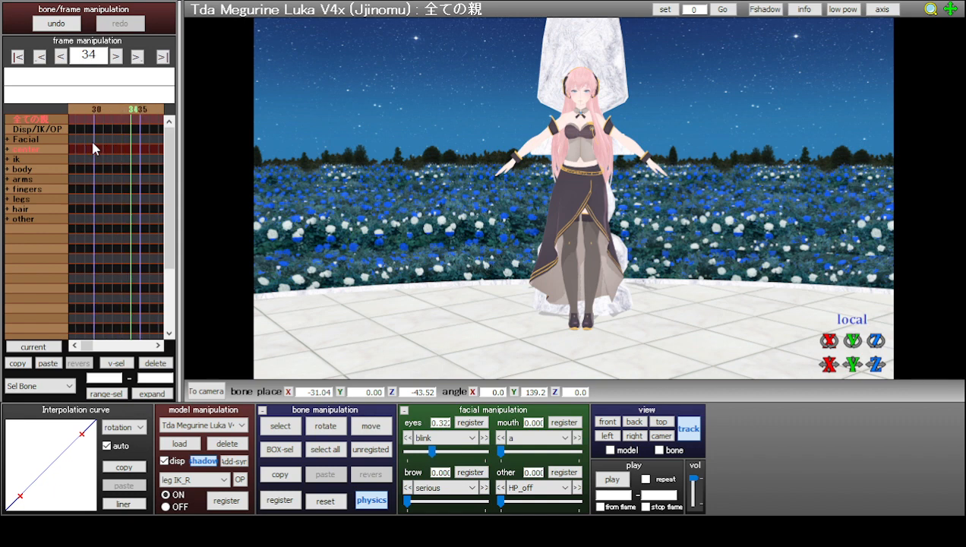
{"action": "key", "text": "Right"}
{"action": "key", "text": "Right"}
{"action": "key", "text": "Right"}
{"action": "key", "text": "Right"}
{"action": "key", "text": "Right"}
{"action": "key", "text": "Right"}
{"action": "key", "text": "Right"}
{"action": "key", "text": "Right"}
{"action": "key", "text": "Right"}
{"action": "key", "text": "Right"}
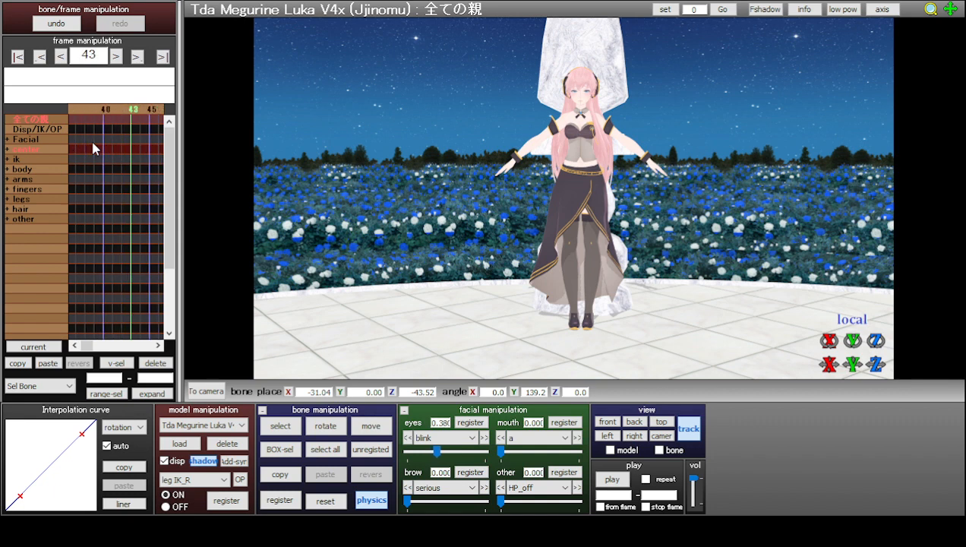
{"action": "key", "text": "Right"}
{"action": "key", "text": "Right"}
{"action": "key", "text": "Right"}
{"action": "key", "text": "Right"}
{"action": "key", "text": "Right"}
{"action": "key", "text": "Right"}
{"action": "key", "text": "Right"}
{"action": "key", "text": "Right"}
{"action": "key", "text": "Right"}
{"action": "key", "text": "Right"}
{"action": "key", "text": "Right"}
{"action": "key", "text": "Right"}
{"action": "key", "text": "Right"}
{"action": "key", "text": "Right"}
{"action": "key", "text": "Right"}
{"action": "key", "text": "Right"}
{"action": "key", "text": "Right"}
{"action": "key", "text": "Right"}
{"action": "key", "text": "Right"}
{"action": "key", "text": "Right"}
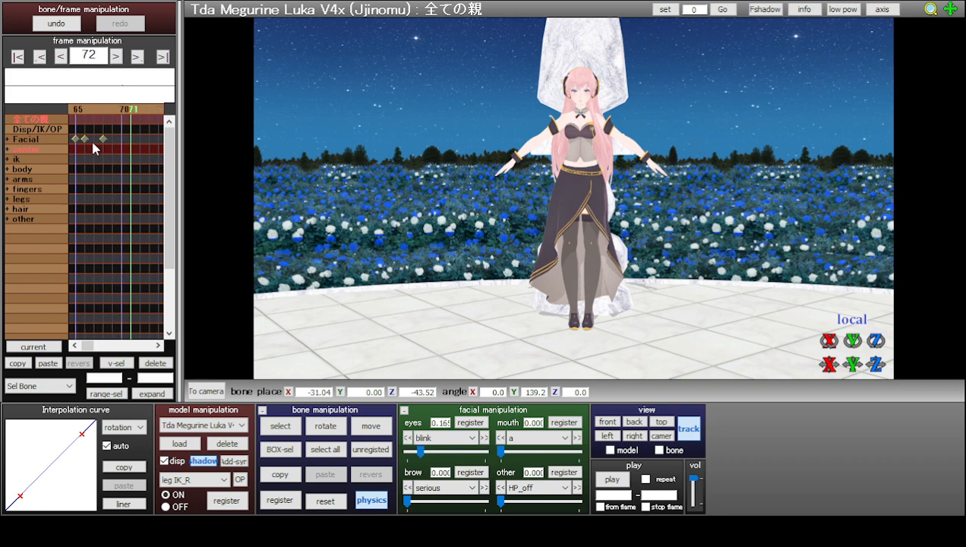
{"action": "key", "text": "Right"}
{"action": "key", "text": "Right"}
{"action": "key", "text": "Right"}
{"action": "key", "text": "Right"}
{"action": "key", "text": "Right"}
{"action": "key", "text": "Right"}
{"action": "key", "text": "Right"}
{"action": "key", "text": "Right"}
{"action": "key", "text": "Right"}
{"action": "key", "text": "Right"}
{"action": "key", "text": "Right"}
{"action": "key", "text": "Right"}
{"action": "key", "text": "Right"}
{"action": "key", "text": "Right"}
{"action": "key", "text": "Right"}
{"action": "key", "text": "Right"}
{"action": "key", "text": "Right"}
{"action": "key", "text": "Right"}
{"action": "key", "text": "Right"}
{"action": "key", "text": "Right"}
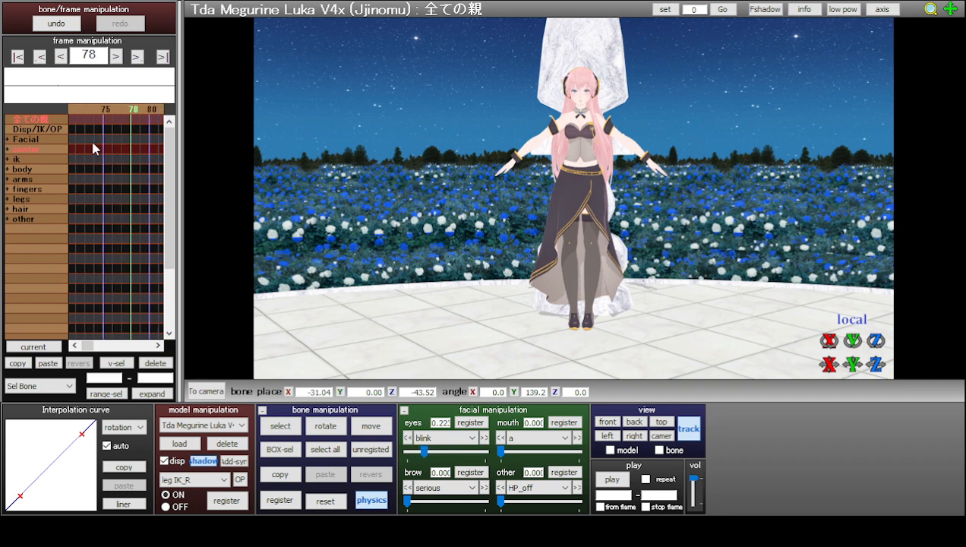
{"action": "key", "text": "Right"}
{"action": "key", "text": "Right"}
{"action": "key", "text": "Right"}
{"action": "key", "text": "Right"}
{"action": "key", "text": "Right"}
{"action": "key", "text": "Right"}
{"action": "key", "text": "Right"}
{"action": "key", "text": "Right"}
{"action": "key", "text": "Right"}
{"action": "key", "text": "Right"}
{"action": "key", "text": "Right"}
{"action": "key", "text": "Right"}
{"action": "key", "text": "Right"}
{"action": "key", "text": "Right"}
{"action": "key", "text": "Right"}
{"action": "key", "text": "Right"}
{"action": "key", "text": "Right"}
{"action": "key", "text": "Right"}
{"action": "key", "text": "Right"}
{"action": "key", "text": "Right"}
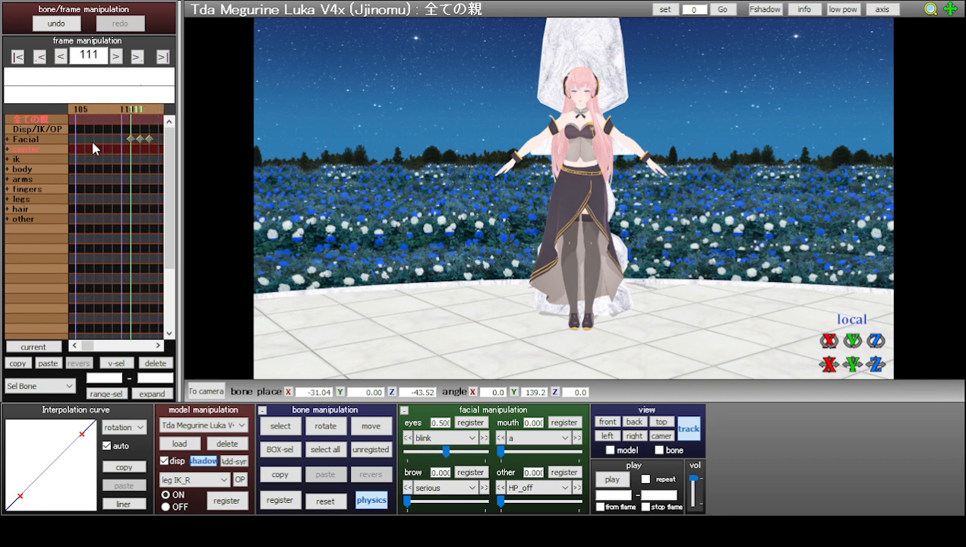
{"action": "key", "text": "Right"}
{"action": "key", "text": "Right"}
{"action": "key", "text": "Right"}
{"action": "key", "text": "Right"}
{"action": "key", "text": "Right"}
{"action": "key", "text": "Right"}
{"action": "key", "text": "Right"}
{"action": "key", "text": "Right"}
{"action": "key", "text": "Right"}
{"action": "key", "text": "Right"}
{"action": "key", "text": "Right"}
{"action": "key", "text": "Right"}
{"action": "key", "text": "Right"}
{"action": "key", "text": "Right"}
{"action": "key", "text": "Right"}
{"action": "key", "text": "Right"}
{"action": "key", "text": "Right"}
{"action": "key", "text": "Right"}
{"action": "key", "text": "Right"}
{"action": "key", "text": "Right"}
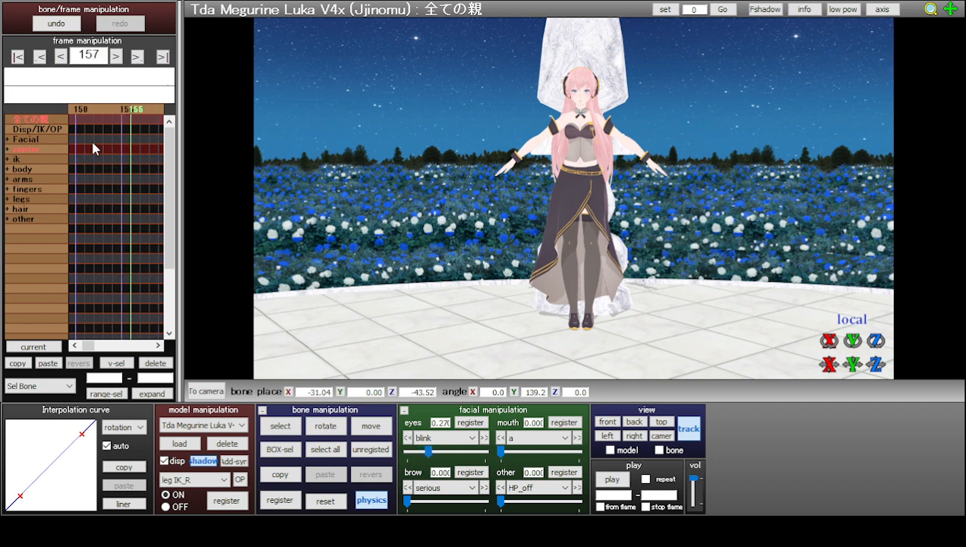
{"action": "key", "text": "Right"}
{"action": "key", "text": "Right"}
{"action": "key", "text": "Right"}
{"action": "key", "text": "Right"}
{"action": "key", "text": "Right"}
{"action": "key", "text": "Right"}
{"action": "key", "text": "Right"}
- Step backward through the timeline and return to frame 0
{"action": "key", "text": "Left"}
{"action": "key", "text": "Left"}
{"action": "key", "text": "Left"}
{"action": "key", "text": "Left"}
{"action": "key", "text": "Left"}
{"action": "key", "text": "Left"}
{"action": "key", "text": "Left"}
{"action": "key", "text": "Left"}
{"action": "key", "text": "Left"}
{"action": "key", "text": "Left"}
{"action": "key", "text": "Left"}
{"action": "key", "text": "Left"}
{"action": "key", "text": "Left"}
{"action": "key", "text": "Left"}
{"action": "key", "text": "Left"}
{"action": "key", "text": "Left"}
{"action": "key", "text": "Left"}
{"action": "key", "text": "Left"}
{"action": "key", "text": "Left"}
{"action": "key", "text": "Left"}
{"action": "key", "text": "Left"}
{"action": "left_click", "coordinate": [18, 58]}
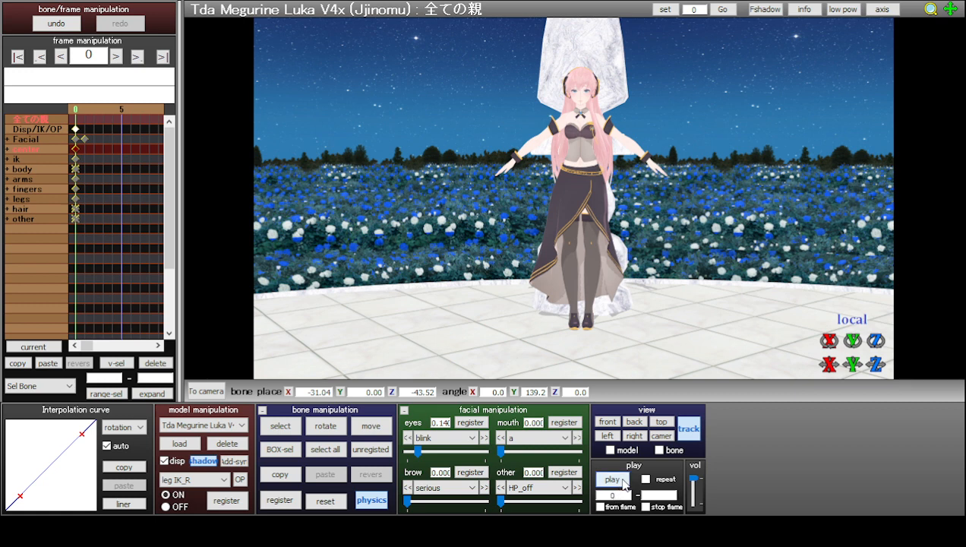
- Preview the animation playback from frame 0 and inspect the timeline around frames 705 to 710
{"action": "left_click", "coordinate": [614, 479]}
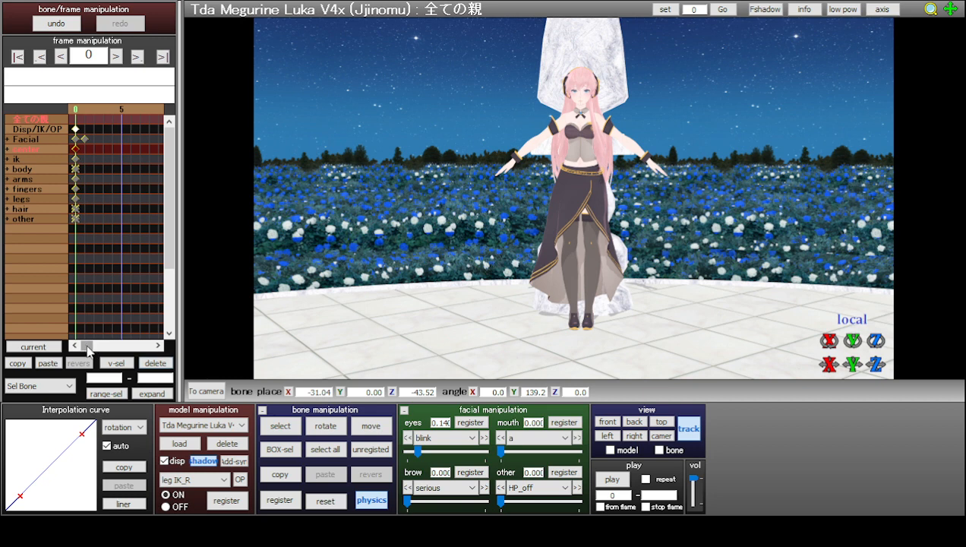
{"action": "left_click_drag", "start_coordinate": [88, 348], "coordinate": [93, 348]}
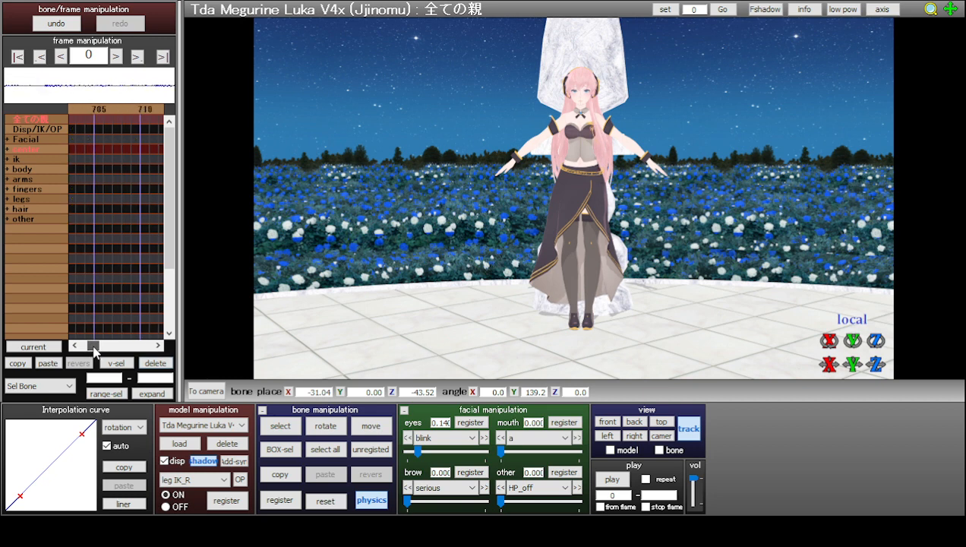
- Examine the timeline backward from around frame 705 to frame 255, looking for facial keyframes
{"action": "left_click", "coordinate": [74, 346]}
{"action": "left_click", "coordinate": [74, 346]}
{"action": "left_click", "coordinate": [74, 346]}
{"action": "left_click", "coordinate": [73, 346]}
{"action": "left_click", "coordinate": [74, 347]}
{"action": "left_click", "coordinate": [74, 347]}
{"action": "left_click", "coordinate": [74, 346]}
{"action": "left_click", "coordinate": [74, 347]}
{"action": "left_click", "coordinate": [74, 346]}
{"action": "left_click", "coordinate": [73, 346]}
{"action": "left_click", "coordinate": [74, 346]}
{"action": "left_click", "coordinate": [73, 346]}
{"action": "left_click", "coordinate": [73, 346]}
{"action": "left_click", "coordinate": [74, 346]}
{"action": "left_click", "coordinate": [73, 346]}
{"action": "left_click", "coordinate": [74, 346]}
{"action": "left_click", "coordinate": [74, 347]}
{"action": "left_click", "coordinate": [74, 347]}
{"action": "left_click", "coordinate": [74, 347]}
{"action": "left_click", "coordinate": [73, 346]}
{"action": "left_click", "coordinate": [74, 346]}
{"action": "left_click", "coordinate": [74, 346]}
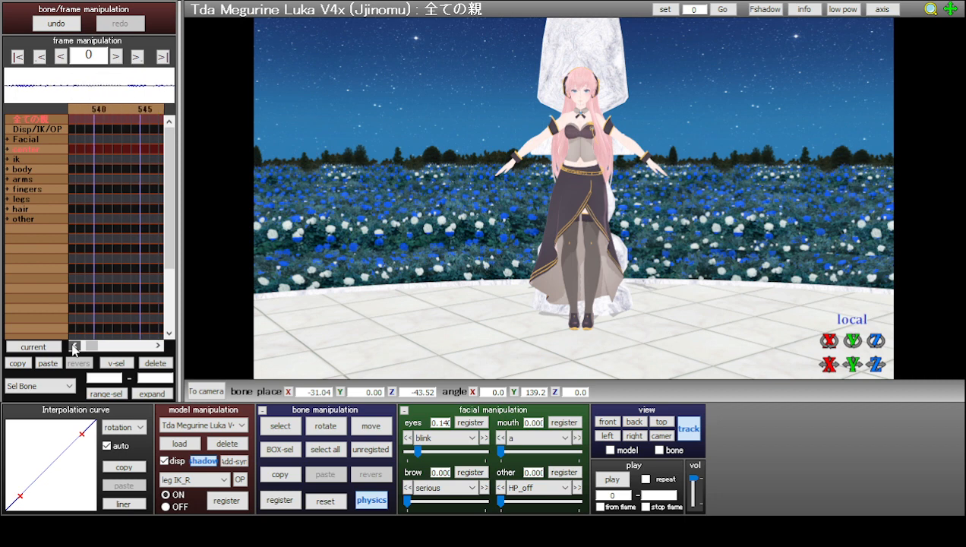
{"action": "left_click", "coordinate": [73, 346]}
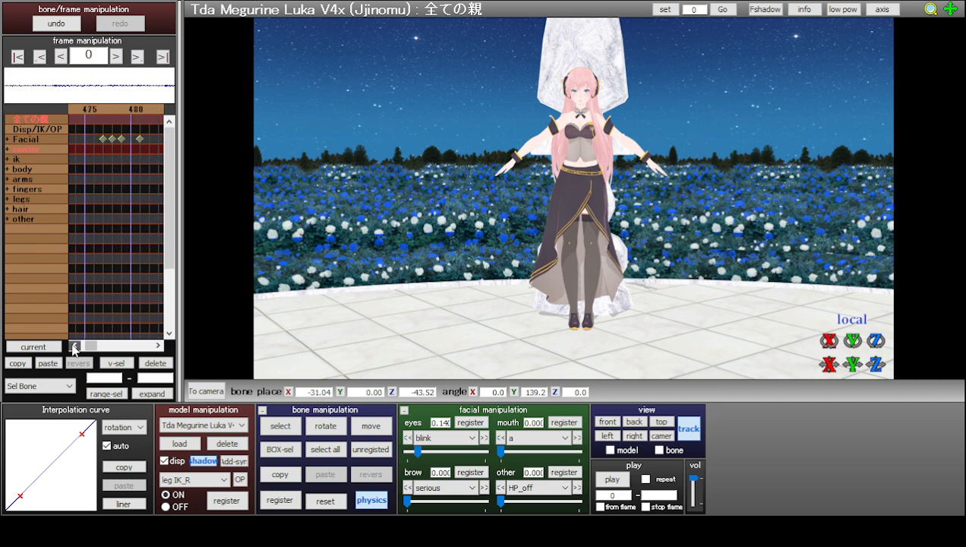
{"action": "left_click", "coordinate": [74, 346]}
{"action": "left_click", "coordinate": [73, 347]}
{"action": "left_click", "coordinate": [74, 347]}
{"action": "left_click", "coordinate": [74, 347]}
{"action": "left_click", "coordinate": [73, 347]}
{"action": "left_click", "coordinate": [74, 347]}
{"action": "left_click", "coordinate": [74, 347]}
{"action": "left_click", "coordinate": [74, 346]}
{"action": "left_click", "coordinate": [74, 347]}
{"action": "left_click", "coordinate": [73, 347]}
{"action": "left_click", "coordinate": [74, 346]}
{"action": "left_click", "coordinate": [74, 347]}
{"action": "left_click", "coordinate": [73, 346]}
{"action": "left_click", "coordinate": [73, 346]}
{"action": "left_click", "coordinate": [74, 347]}
{"action": "left_click", "coordinate": [73, 346]}
{"action": "left_click", "coordinate": [74, 346]}
{"action": "left_click", "coordinate": [73, 346]}
{"action": "left_click", "coordinate": [74, 346]}
{"action": "left_click", "coordinate": [74, 346]}
{"action": "left_click", "coordinate": [74, 347]}
{"action": "left_click", "coordinate": [74, 347]}
{"action": "left_click", "coordinate": [74, 347]}
{"action": "left_click", "coordinate": [74, 346]}
{"action": "left_click", "coordinate": [74, 346]}
{"action": "left_click", "coordinate": [74, 346]}
{"action": "left_click", "coordinate": [74, 346]}
{"action": "left_click", "coordinate": [159, 346]}
{"action": "left_click", "coordinate": [159, 345]}
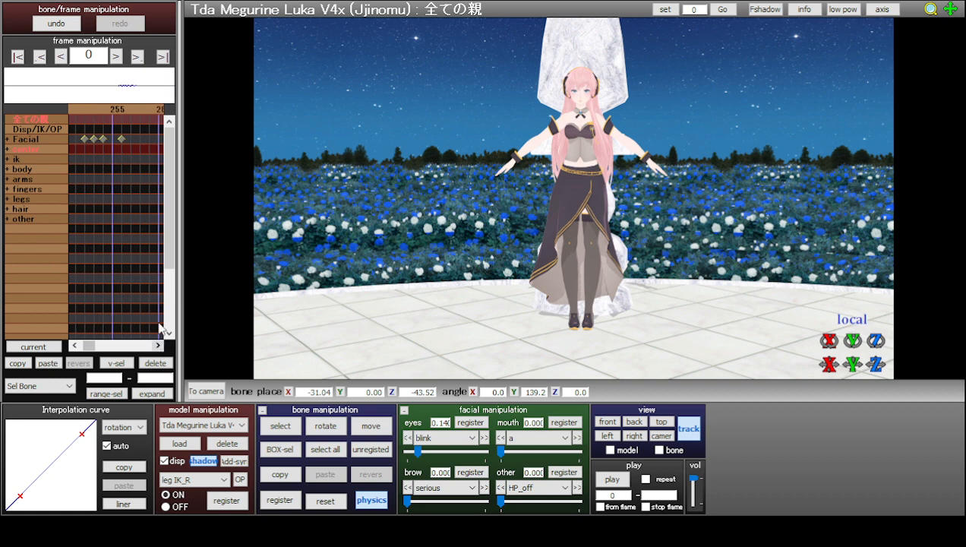
- Go to frame 255, set the playback start frame to 255, and briefly run the playback
{"action": "left_click", "coordinate": [114, 110]}
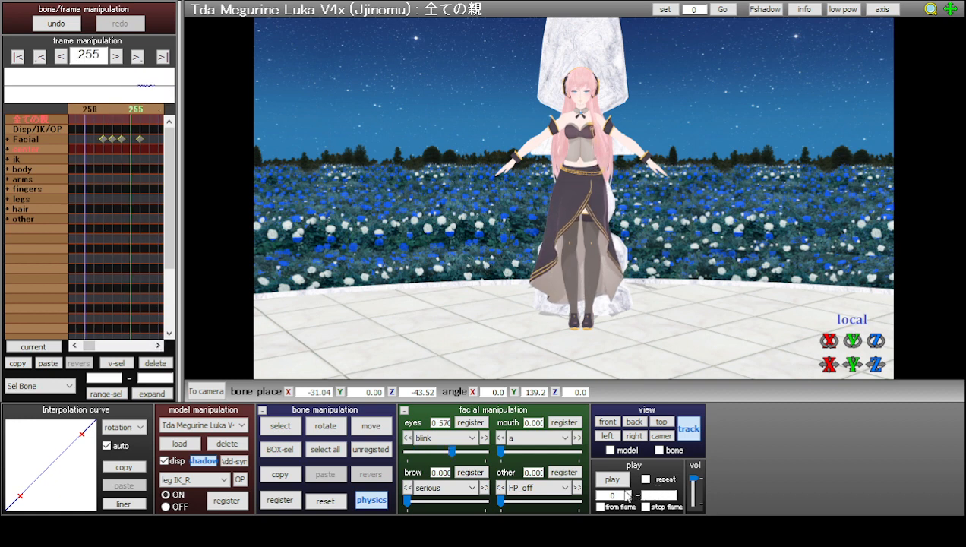
{"action": "left_click_drag", "start_coordinate": [623, 494], "coordinate": [590, 493]}
{"action": "type", "text": "255"}
{"action": "left_click", "coordinate": [615, 480]}
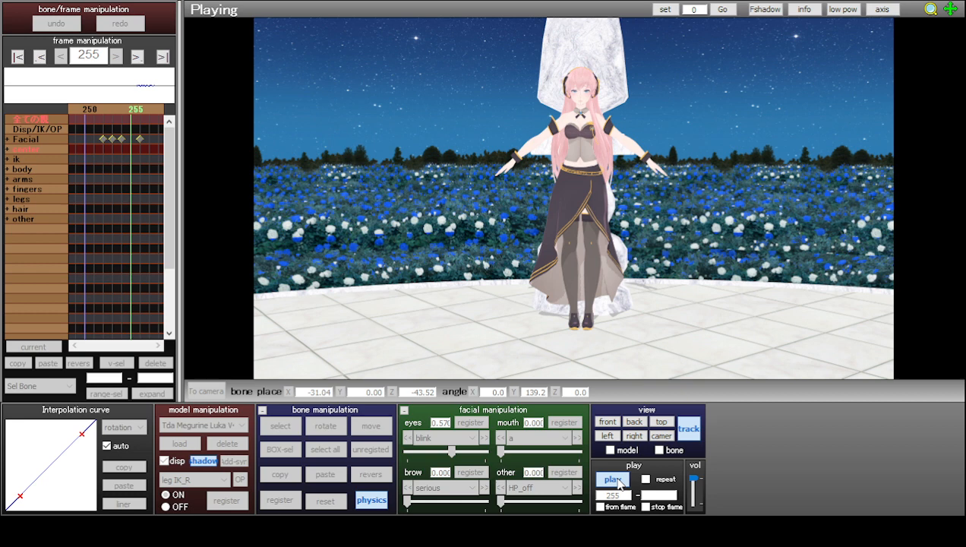
{"action": "left_click", "coordinate": [621, 484]}
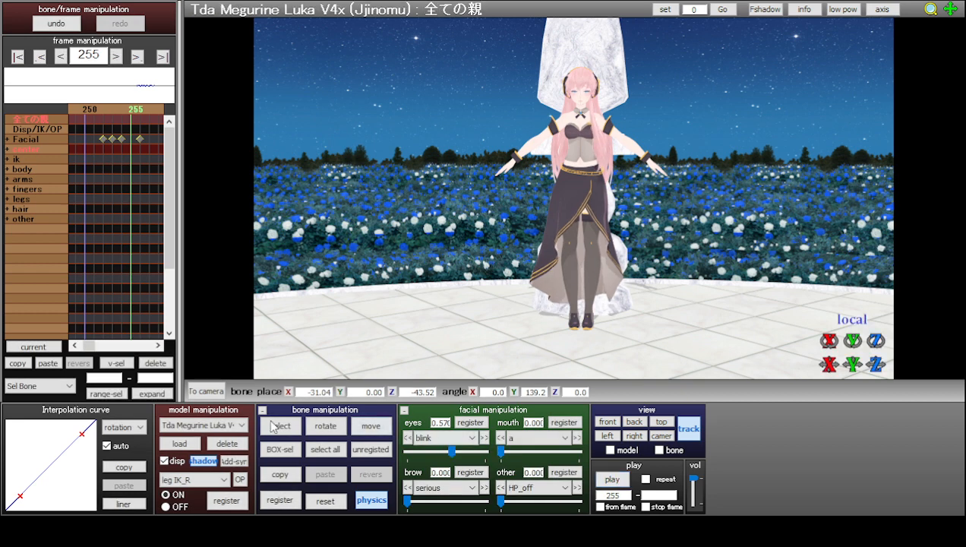
- Expand the Facial group in the timeline and select all of its morph tracks
{"action": "left_click_drag", "start_coordinate": [87, 345], "coordinate": [76, 345]}
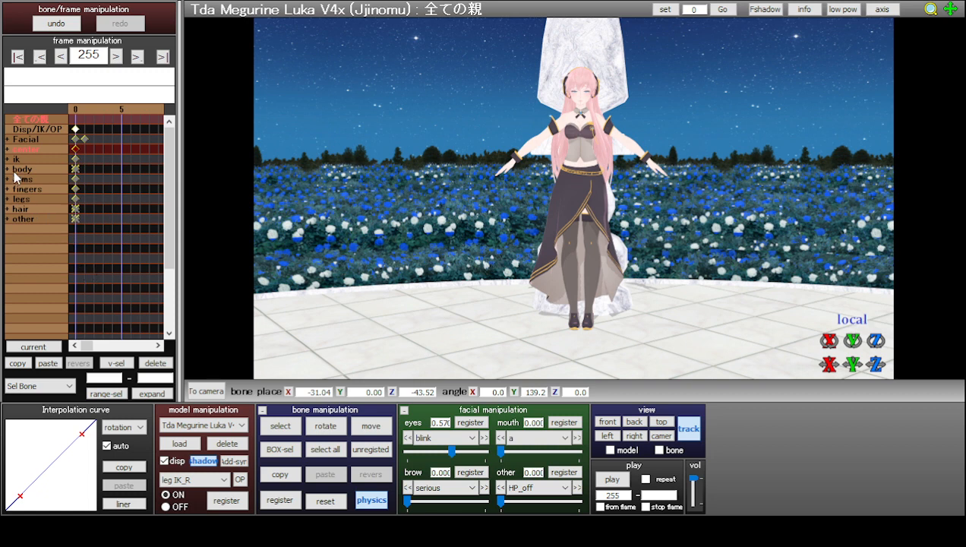
{"action": "left_click", "coordinate": [7, 141]}
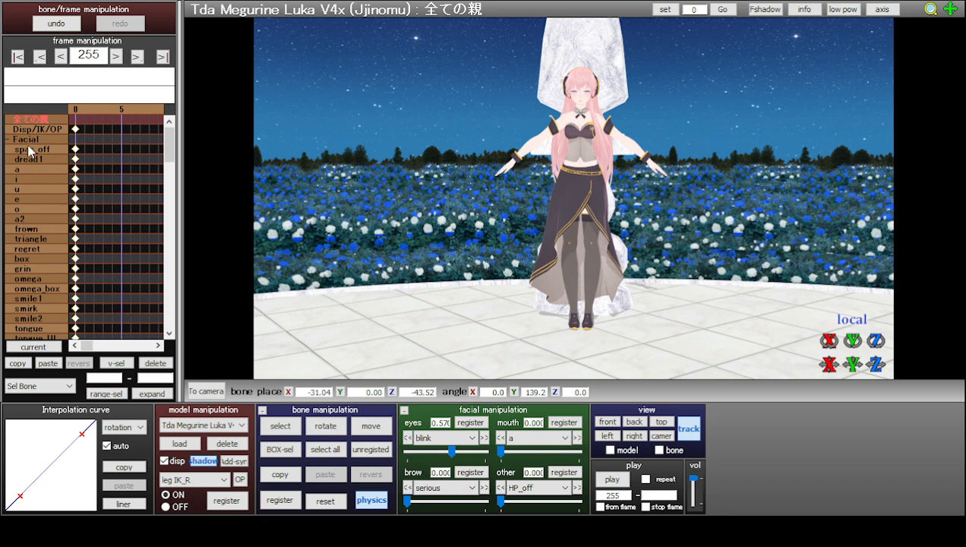
{"action": "left_click", "coordinate": [25, 142]}
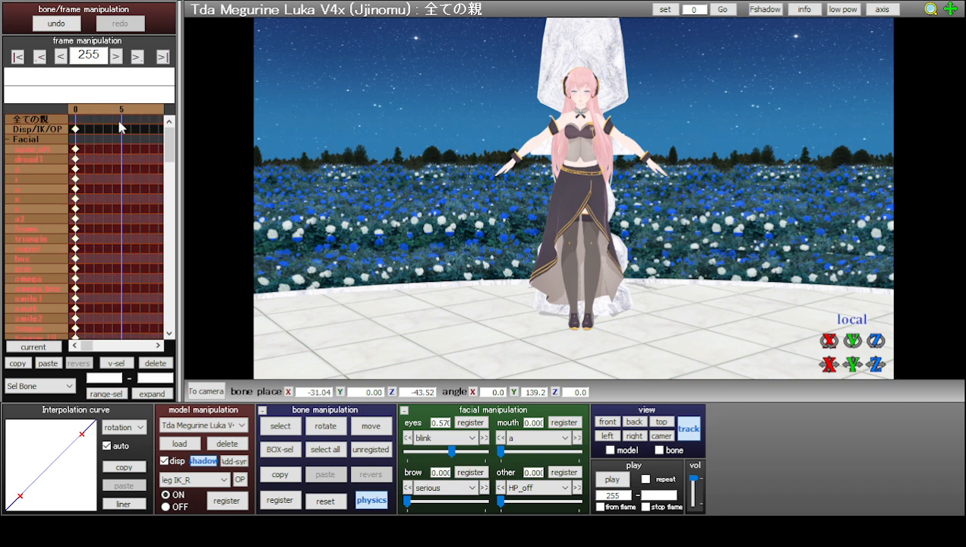
- Step through the selected facial keyframes to frame 275 and examine the blink keyframes and the face up close
{"action": "left_click", "coordinate": [139, 57]}
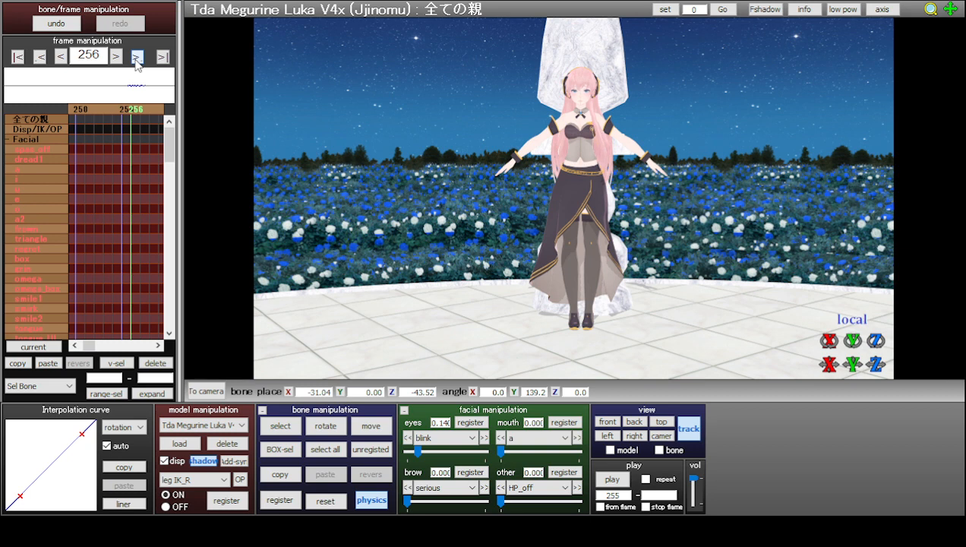
{"action": "left_click", "coordinate": [137, 57]}
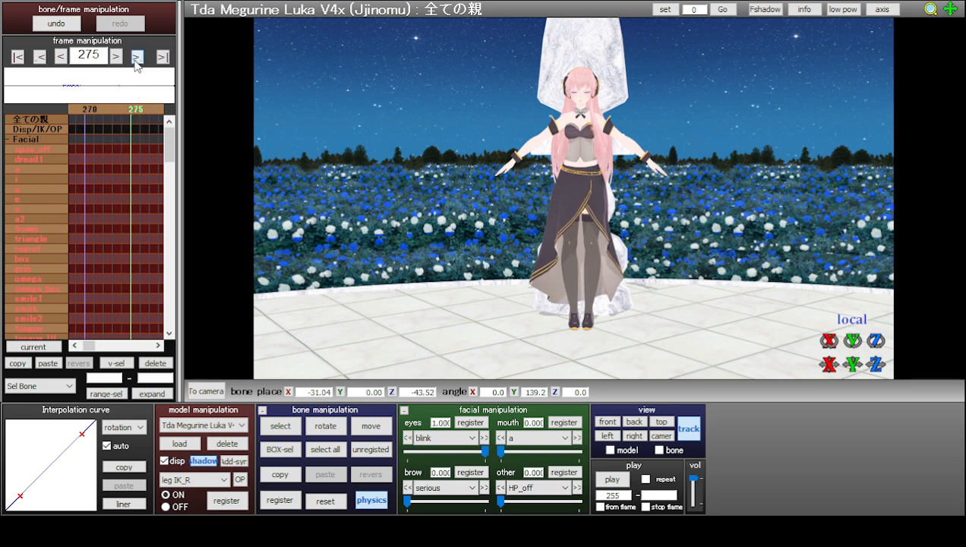
{"action": "scroll", "coordinate": [129, 154], "scroll_direction": "down", "scroll_amount": 6}
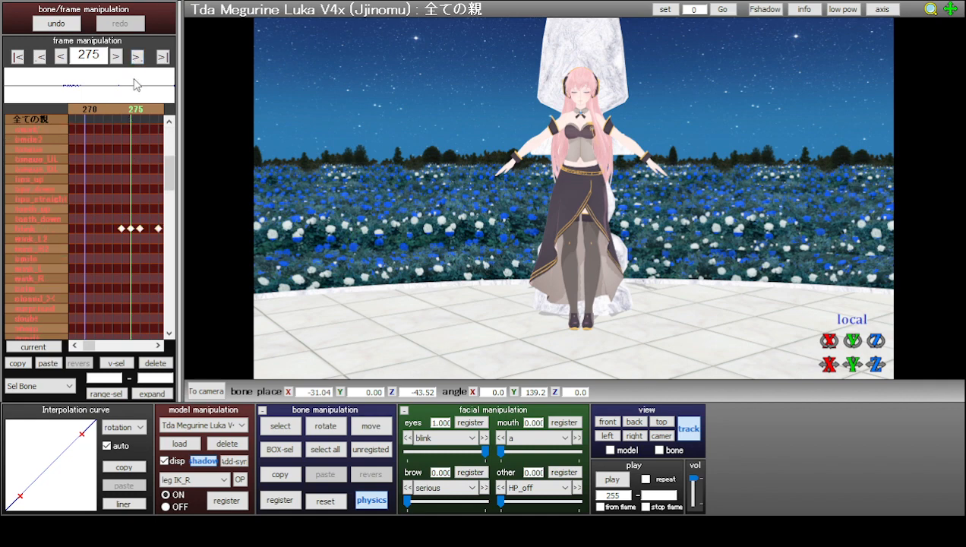
{"action": "scroll", "coordinate": [585, 114], "scroll_direction": "up", "scroll_amount": 5}
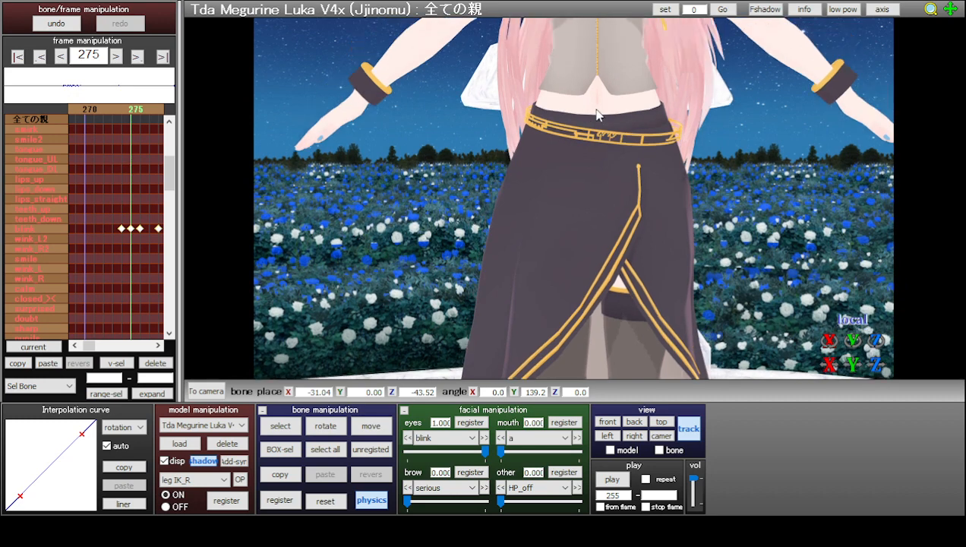
{"action": "middle_click_drag", "start_coordinate": [597, 108], "coordinate": [584, 165]}
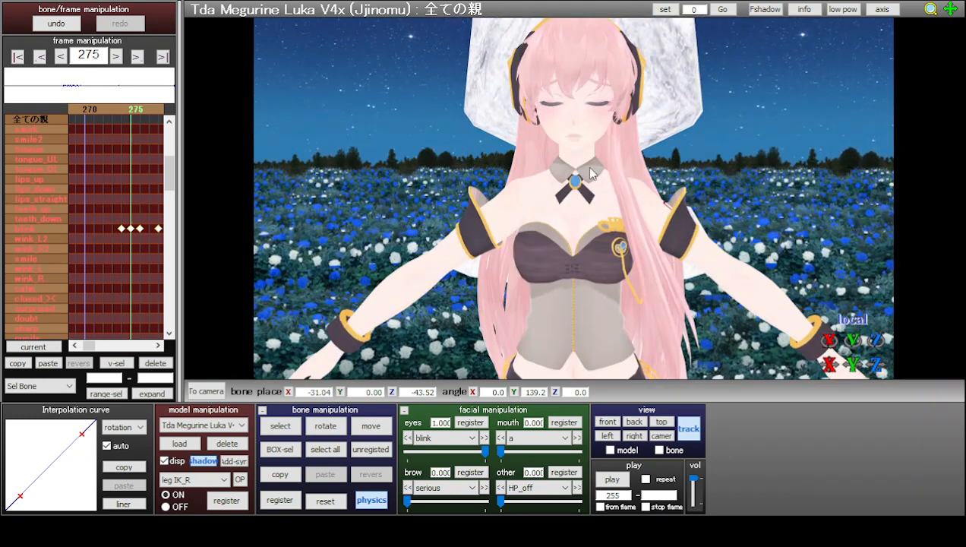
- Advance to the blink keyframe at frame 396, turn off view tracking and frame the model's face up close
{"action": "left_click", "coordinate": [136, 57]}
{"action": "left_click", "coordinate": [136, 57]}
{"action": "left_click", "coordinate": [137, 57]}
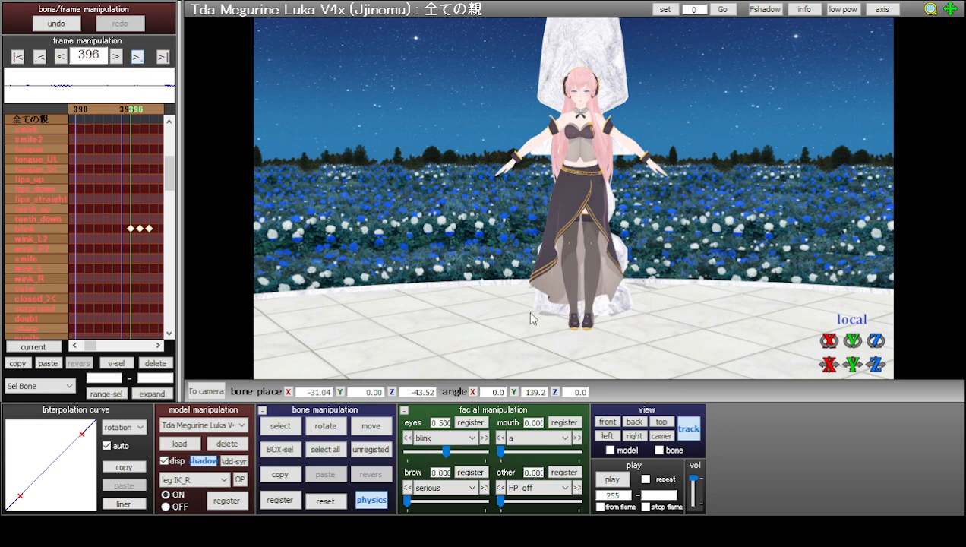
{"action": "left_click", "coordinate": [688, 429]}
{"action": "scroll", "coordinate": [587, 259], "scroll_direction": "up", "scroll_amount": 7}
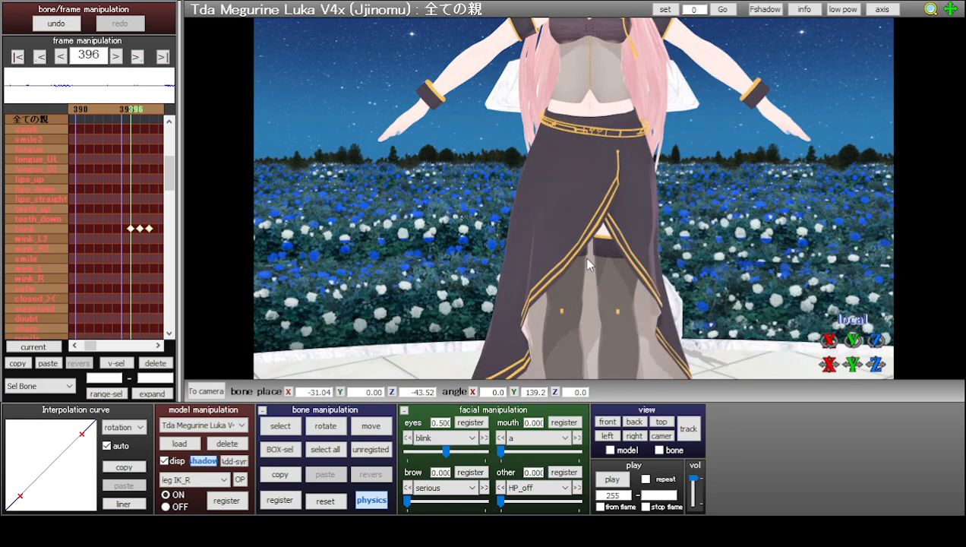
{"action": "middle_click_drag", "start_coordinate": [585, 103], "coordinate": [576, 186]}
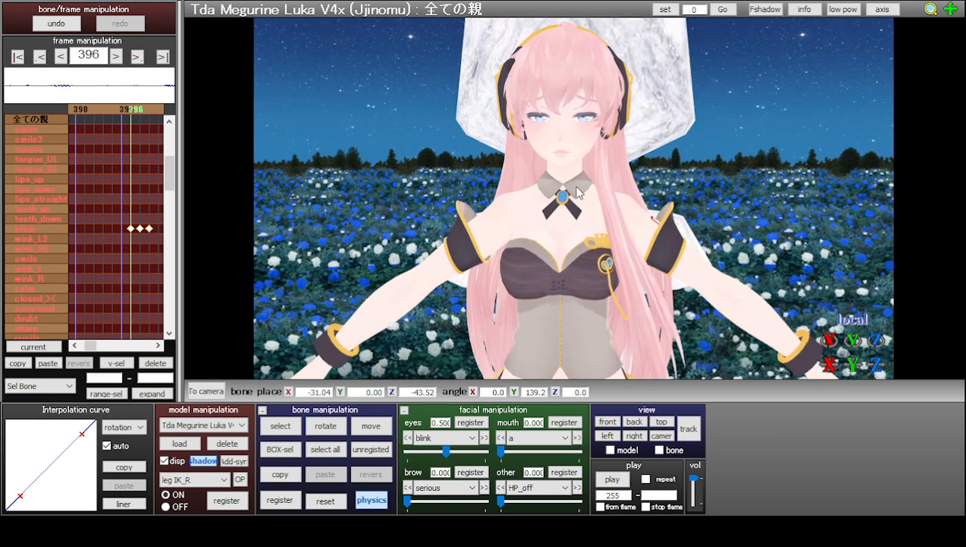
- Step through the facial keyframes from frame 396 to frame 830, examining the blinks on the face
{"action": "left_click", "coordinate": [142, 57]}
{"action": "left_click", "coordinate": [142, 57]}
{"action": "left_click", "coordinate": [142, 57]}
{"action": "left_click", "coordinate": [141, 57]}
{"action": "left_click", "coordinate": [139, 57]}
{"action": "left_click", "coordinate": [138, 57]}
{"action": "left_click", "coordinate": [138, 56]}
{"action": "left_click", "coordinate": [138, 57]}
{"action": "left_click", "coordinate": [138, 57]}
{"action": "left_click", "coordinate": [138, 57]}
{"action": "left_click", "coordinate": [138, 57]}
{"action": "left_click", "coordinate": [138, 57]}
{"action": "left_click", "coordinate": [141, 57]}
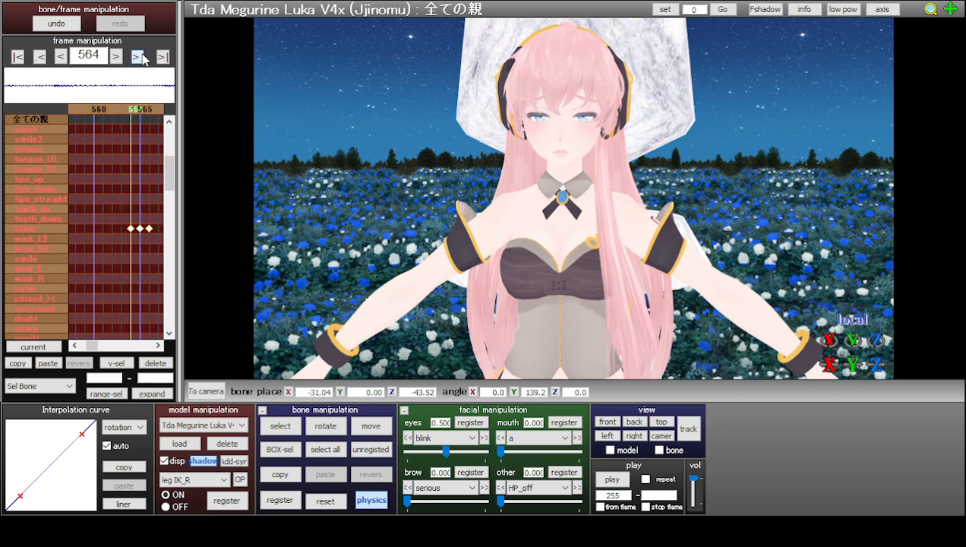
{"action": "left_click", "coordinate": [140, 57]}
{"action": "left_click", "coordinate": [138, 57]}
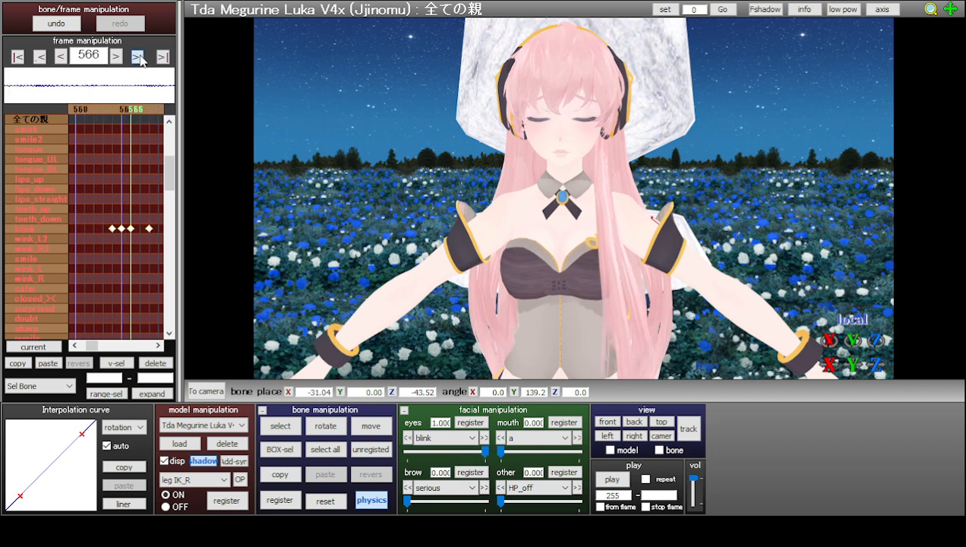
{"action": "left_click", "coordinate": [138, 57]}
{"action": "left_click", "coordinate": [139, 57]}
{"action": "left_click", "coordinate": [139, 57]}
{"action": "left_click", "coordinate": [139, 57]}
{"action": "left_click", "coordinate": [138, 57]}
{"action": "left_click", "coordinate": [139, 57]}
{"action": "left_click", "coordinate": [138, 57]}
{"action": "left_click", "coordinate": [139, 57]}
{"action": "left_click", "coordinate": [138, 57]}
{"action": "left_click", "coordinate": [138, 57]}
{"action": "left_click", "coordinate": [138, 57]}
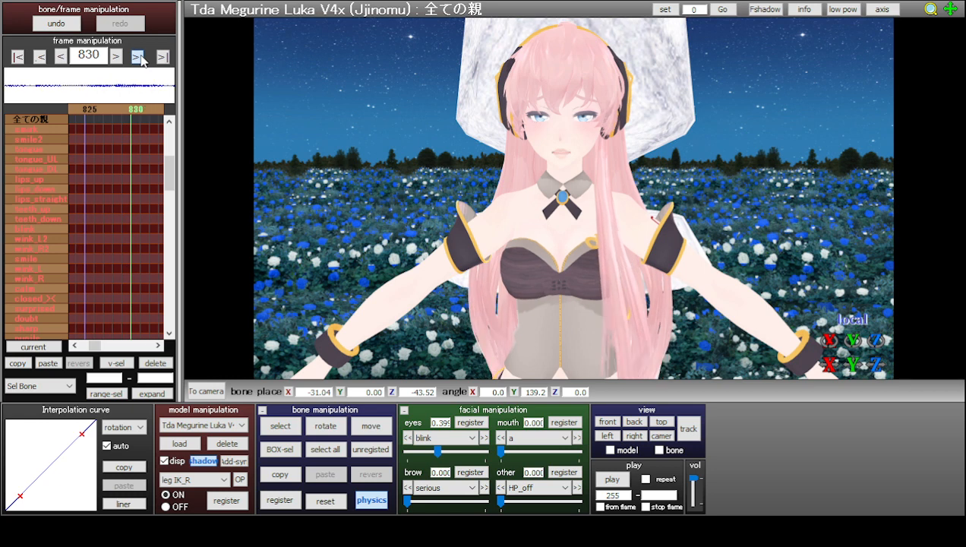
- Step back to the facial keyframe at frame 825 and look through the morph tracks for the one keyed there
{"action": "left_click", "coordinate": [40, 58]}
{"action": "left_click", "coordinate": [39, 58]}
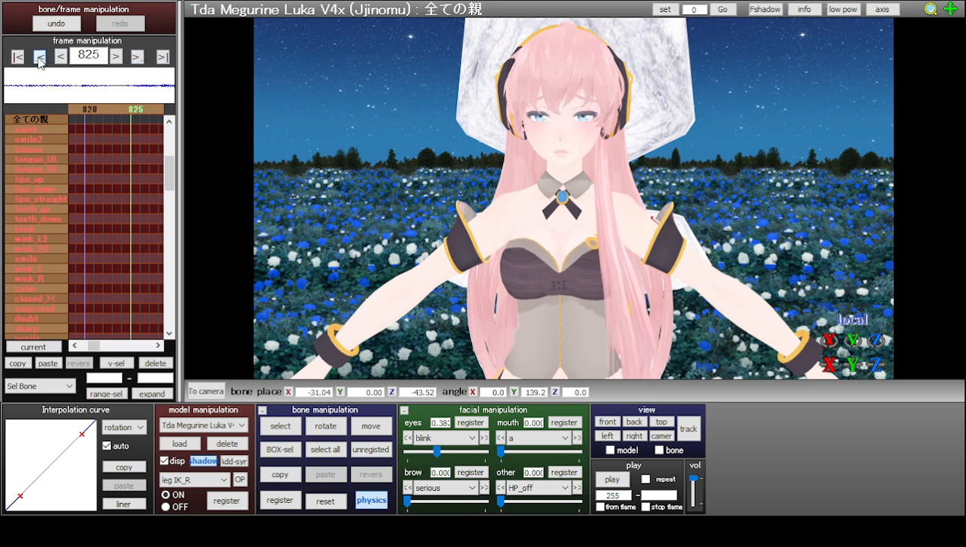
{"action": "scroll", "coordinate": [127, 164], "scroll_direction": "down", "scroll_amount": 6}
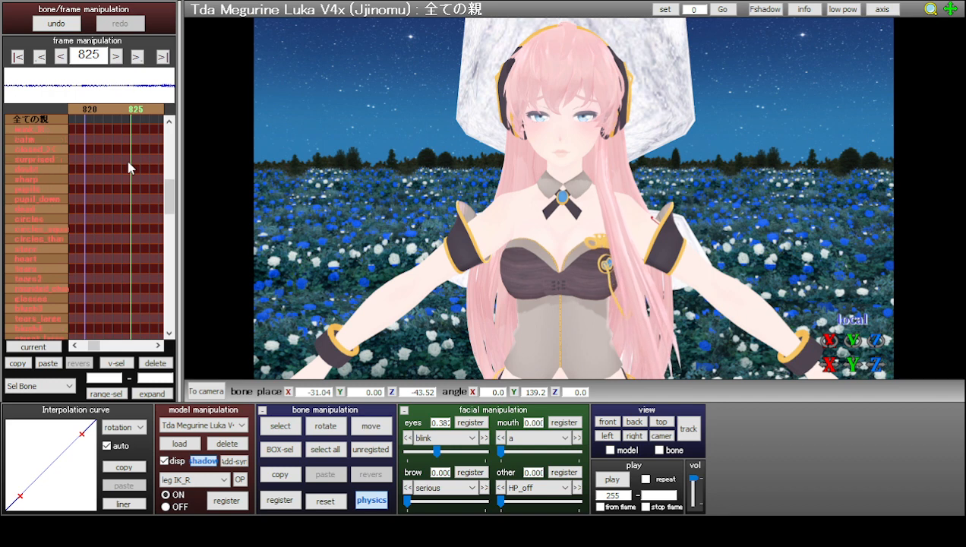
{"action": "scroll", "coordinate": [129, 168], "scroll_direction": "down", "scroll_amount": 6}
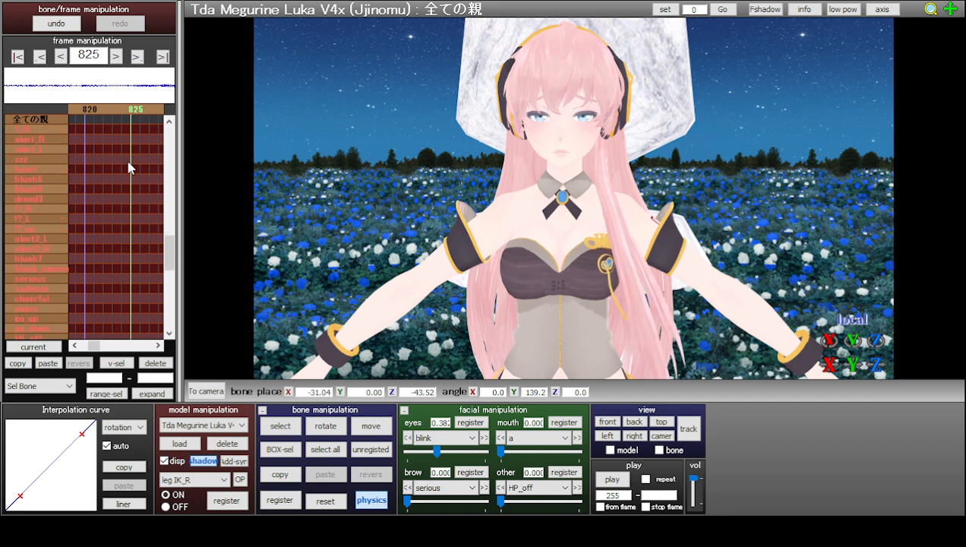
{"action": "scroll", "coordinate": [129, 173], "scroll_direction": "up", "scroll_amount": 10}
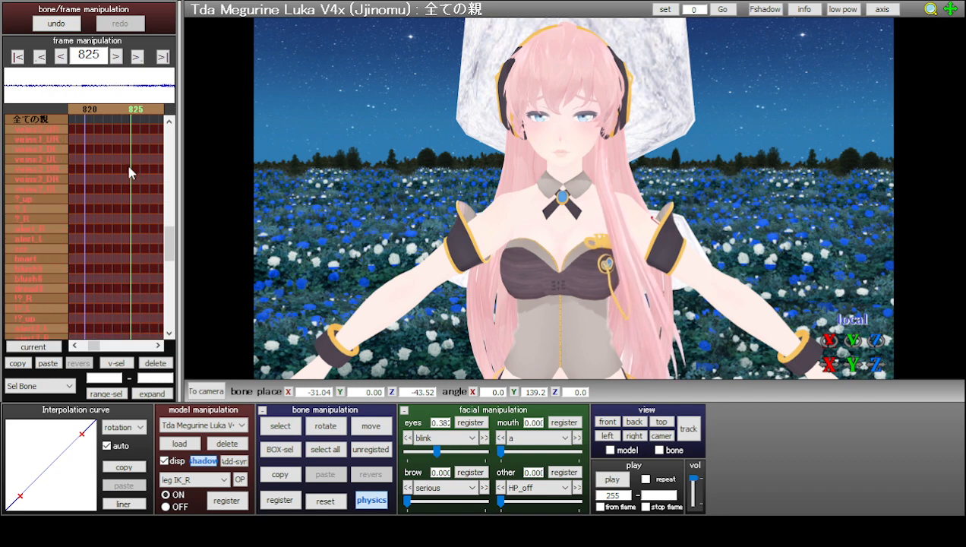
{"action": "scroll", "coordinate": [131, 173], "scroll_direction": "up", "scroll_amount": 3}
{"action": "scroll", "coordinate": [131, 174], "scroll_direction": "up", "scroll_amount": 3}
{"action": "scroll", "coordinate": [129, 173], "scroll_direction": "up", "scroll_amount": 10}
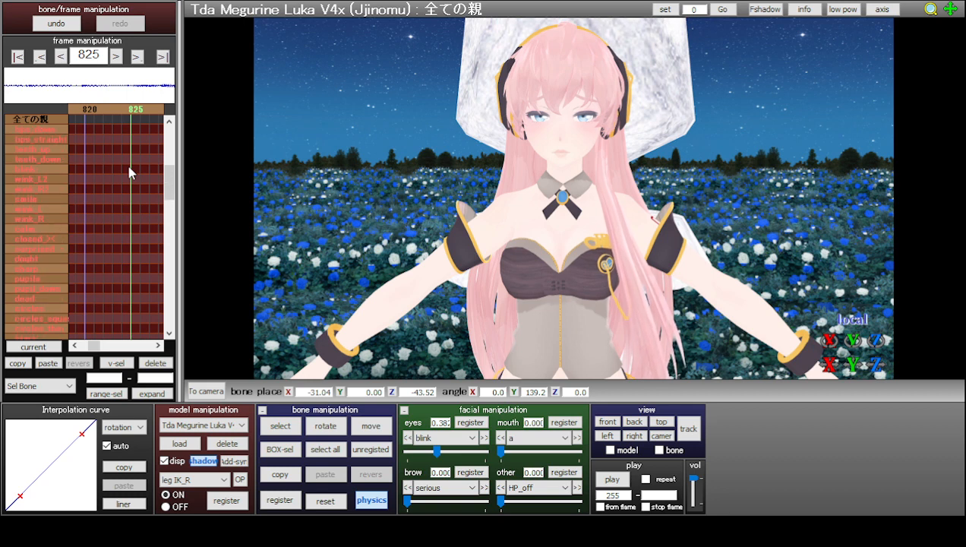
{"action": "scroll", "coordinate": [129, 173], "scroll_direction": "up", "scroll_amount": 5}
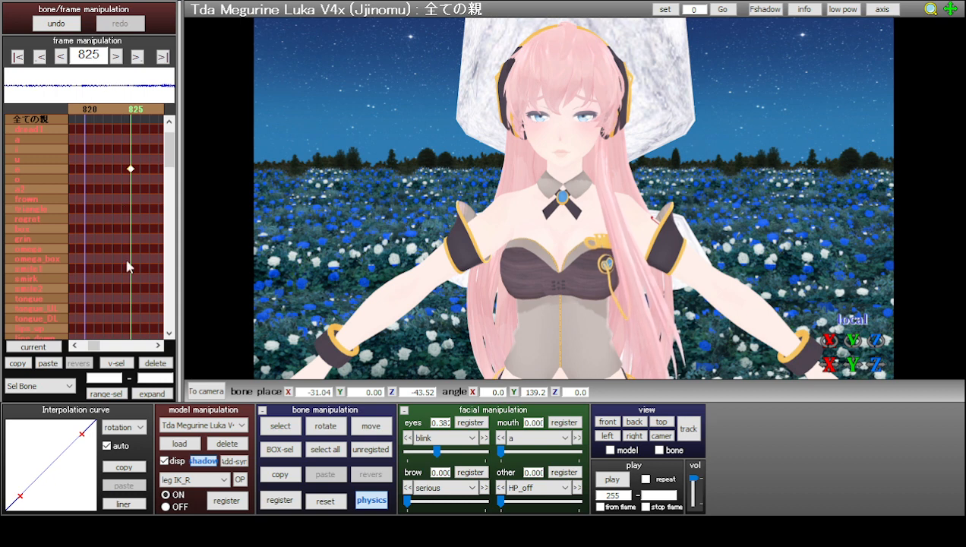
- Examine the mouth morph keyframes around frames 1015, 920 and 825 to 830, comparing the face at frames 829 and 825
{"action": "left_click_drag", "start_coordinate": [93, 345], "coordinate": [98, 349]}
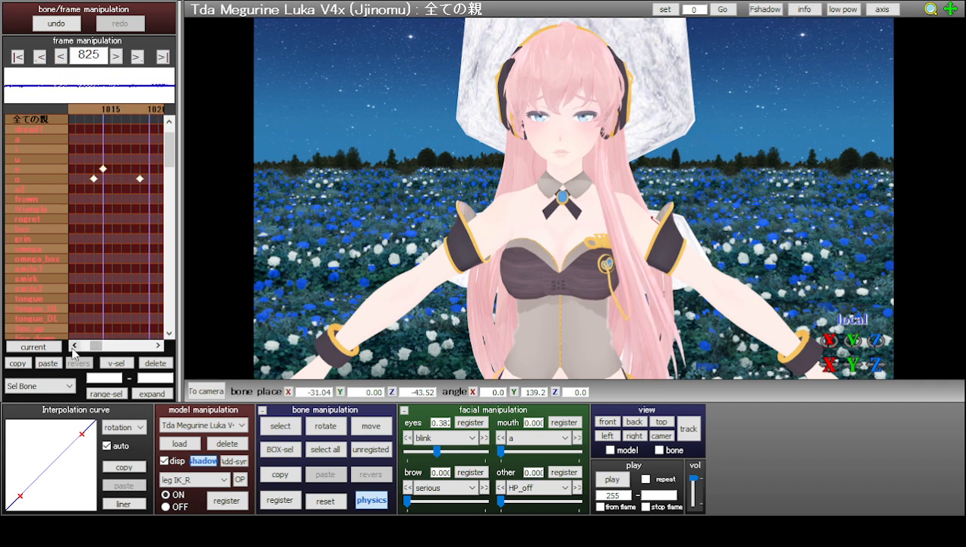
{"action": "left_click", "coordinate": [74, 347]}
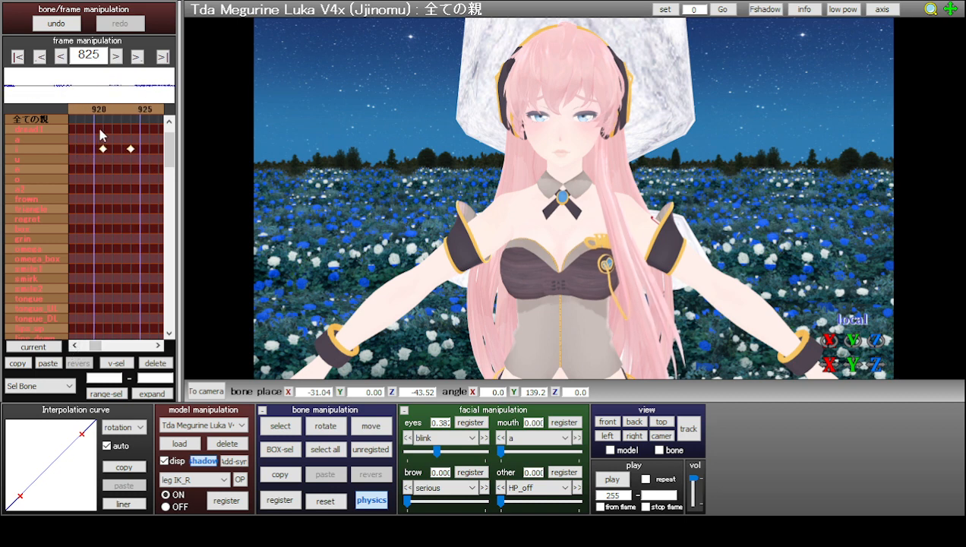
{"action": "key", "text": "Return"}
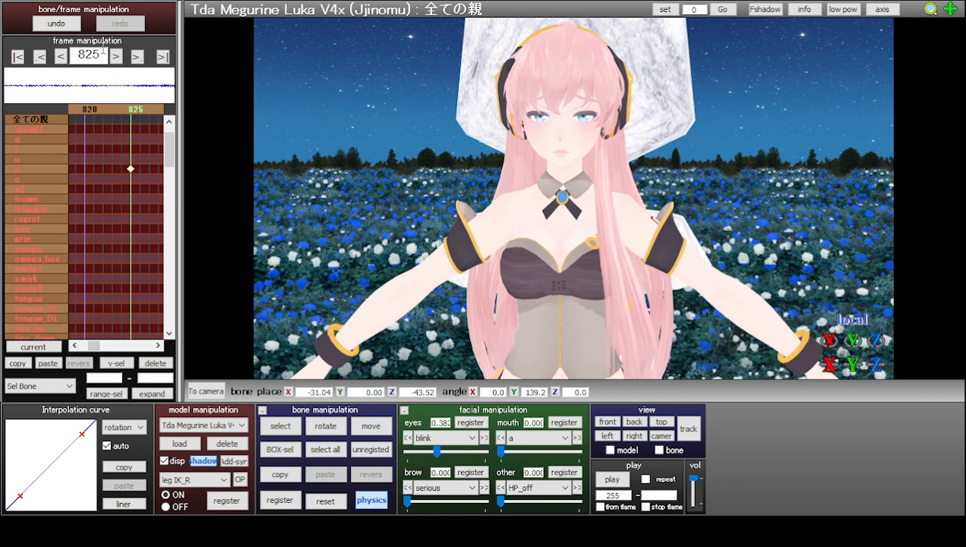
{"action": "left_click", "coordinate": [159, 346]}
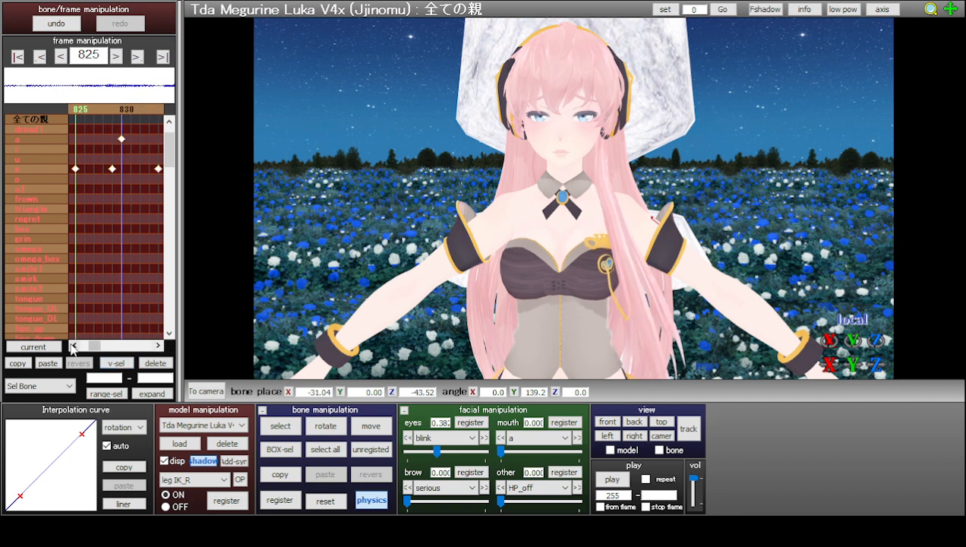
{"action": "left_click", "coordinate": [74, 345]}
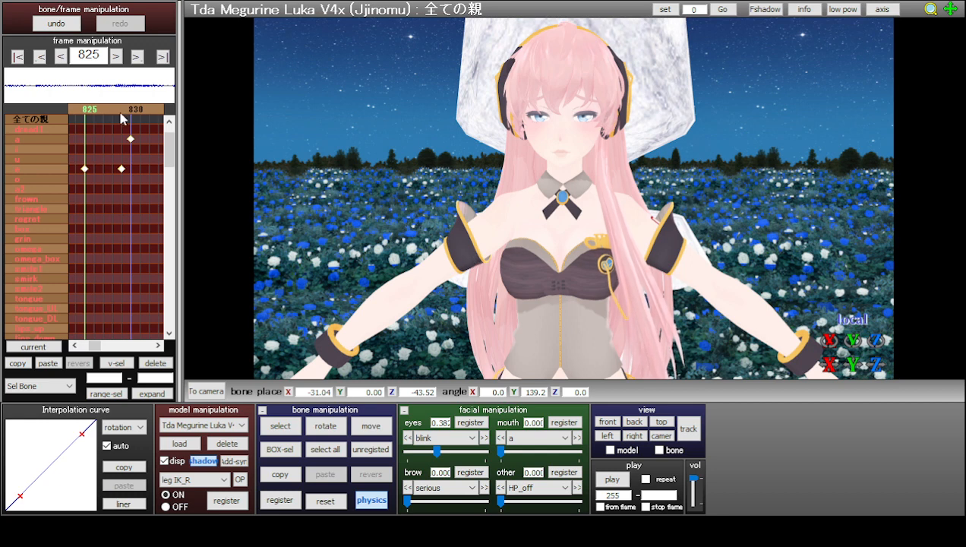
{"action": "left_click", "coordinate": [122, 118]}
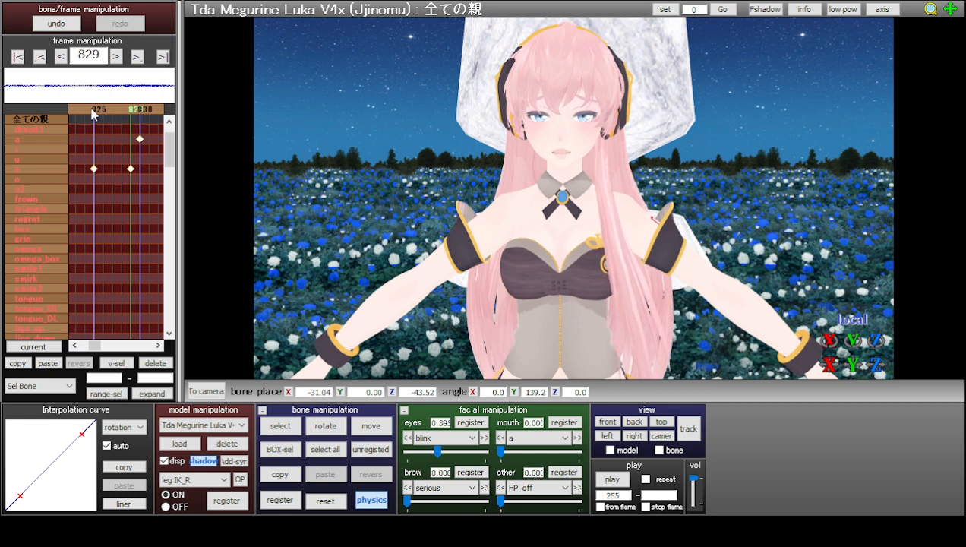
{"action": "left_click", "coordinate": [93, 114]}
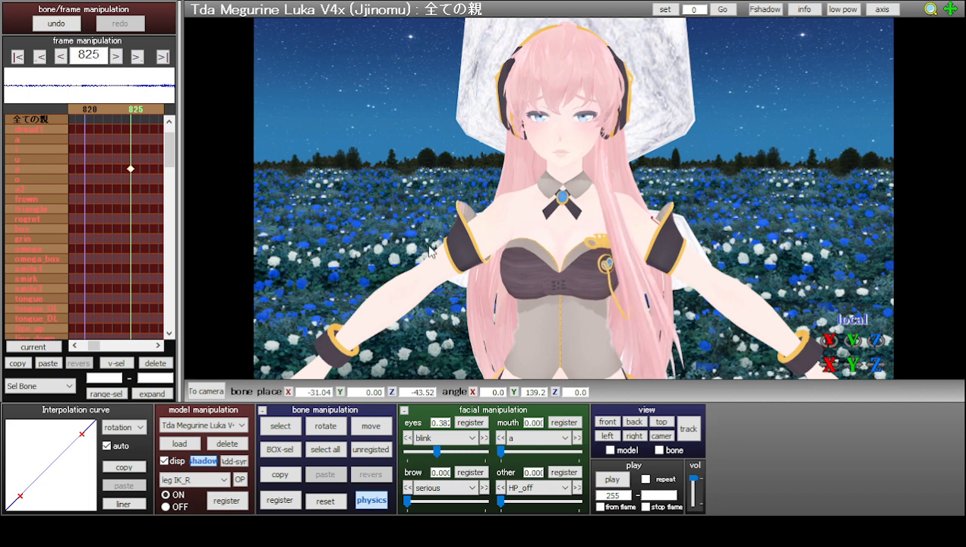
- Switch to camera editing at frame 825 and pull the camera back from the model to a distance of 123
{"action": "left_click", "coordinate": [206, 391]}
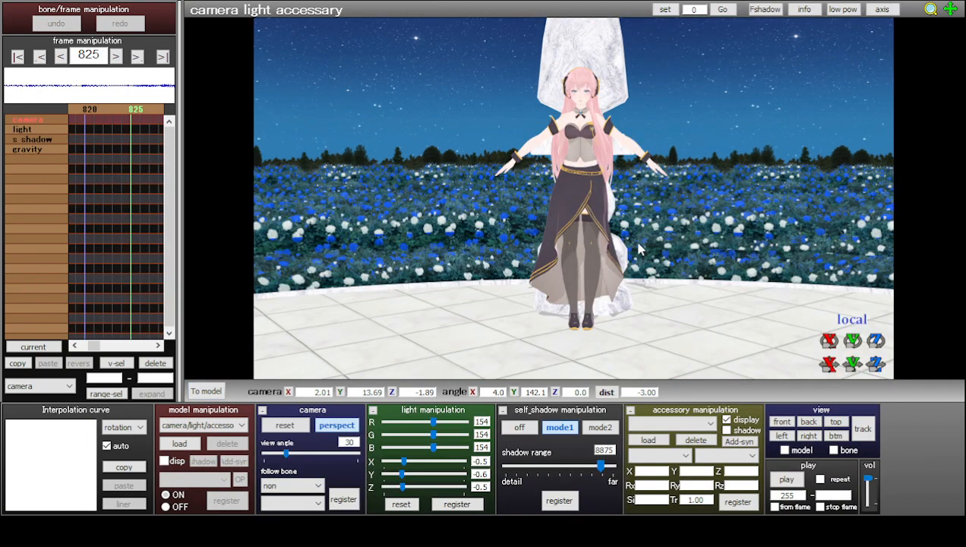
{"action": "scroll", "coordinate": [638, 248], "scroll_direction": "down", "scroll_amount": 10}
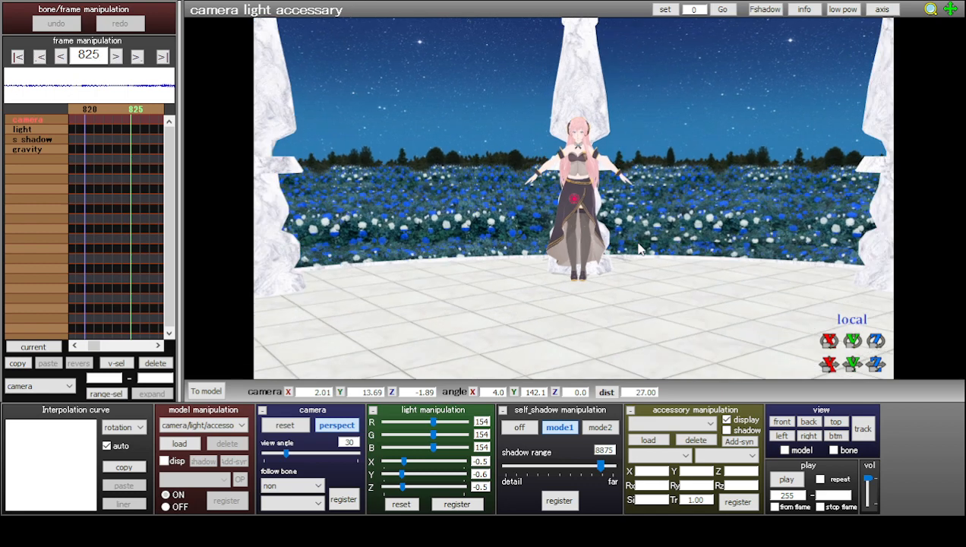
{"action": "scroll", "coordinate": [639, 248], "scroll_direction": "down", "scroll_amount": 3}
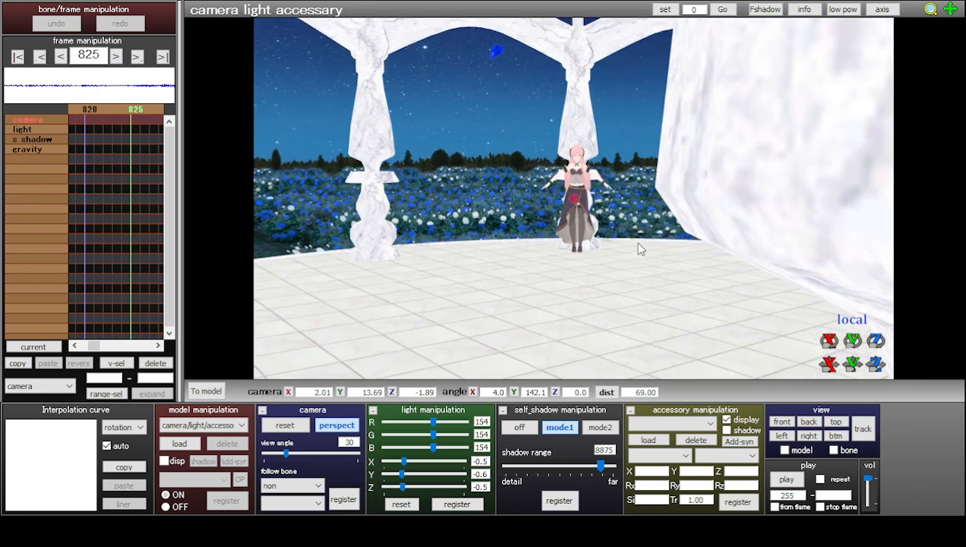
{"action": "scroll", "coordinate": [639, 249], "scroll_direction": "down", "scroll_amount": 2}
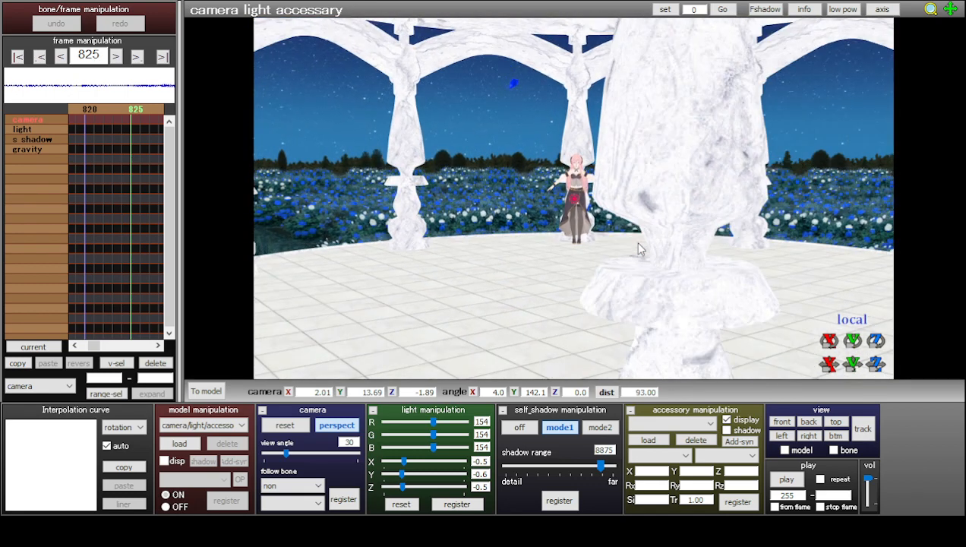
{"action": "scroll", "coordinate": [639, 248], "scroll_direction": "down", "scroll_amount": 2}
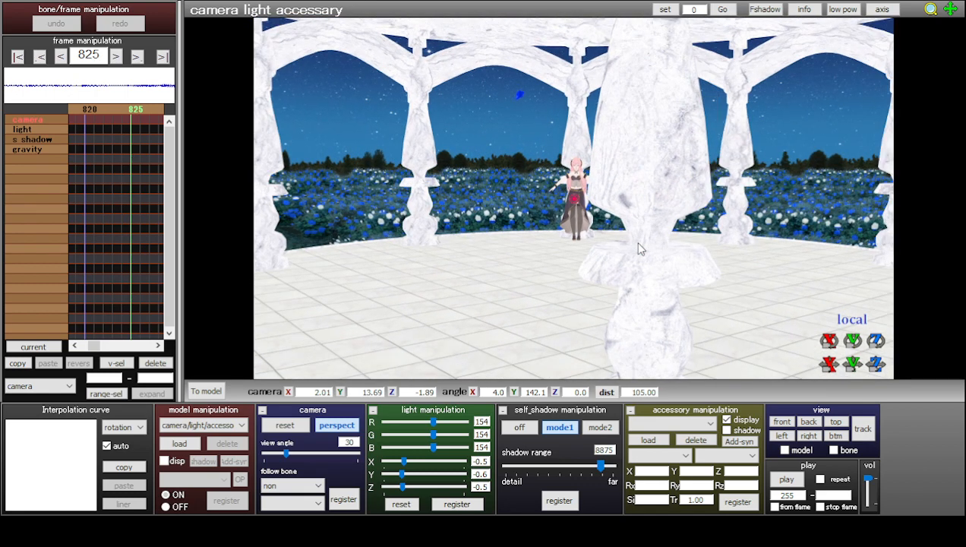
{"action": "scroll", "coordinate": [639, 248], "scroll_direction": "down", "scroll_amount": 3}
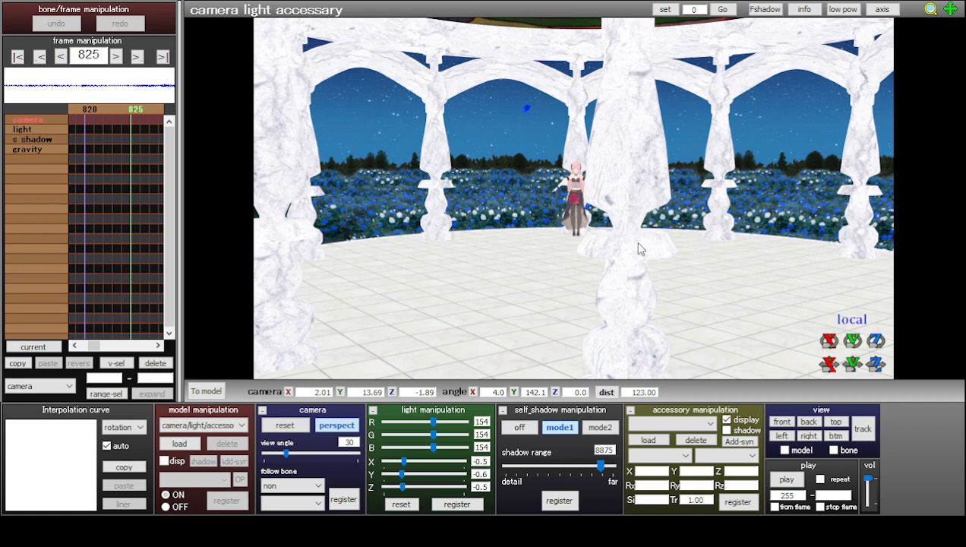
- At frame 0, pull the camera back to a distance of 171 and register camera, light and self-shadow keyframes
{"action": "scroll", "coordinate": [639, 248], "scroll_direction": "down", "scroll_amount": 2}
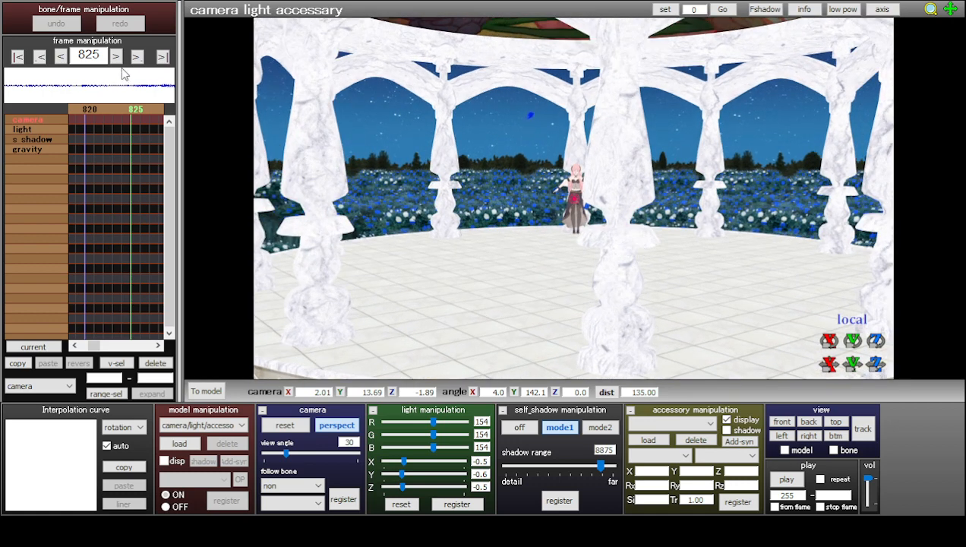
{"action": "left_click", "coordinate": [101, 55]}
{"action": "left_click_drag", "start_coordinate": [101, 55], "coordinate": [73, 56]}
{"action": "left_click", "coordinate": [470, 506]}
{"action": "left_click_drag", "start_coordinate": [102, 55], "coordinate": [73, 55]}
{"action": "type", "text": "0"}
{"action": "key", "text": "Return"}
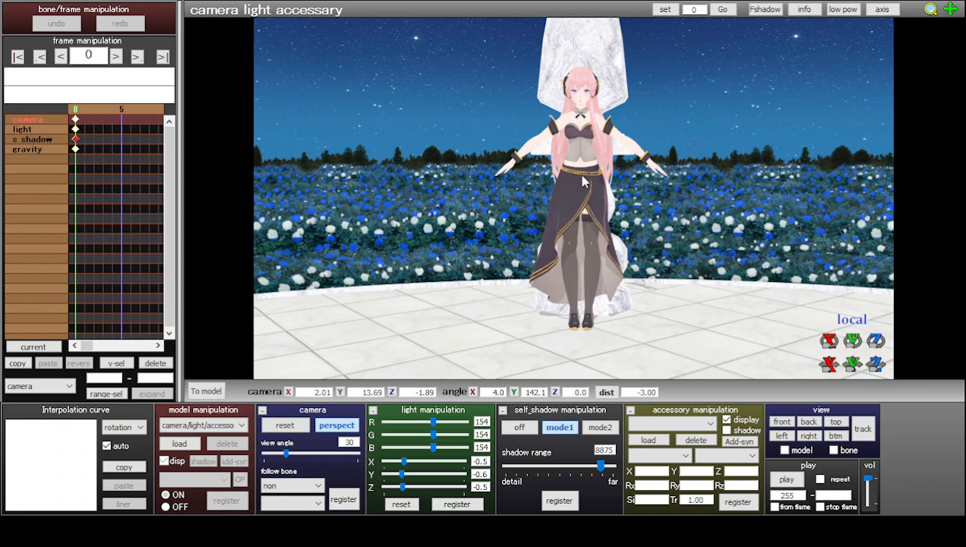
{"action": "scroll", "coordinate": [584, 180], "scroll_direction": "down", "scroll_amount": 20}
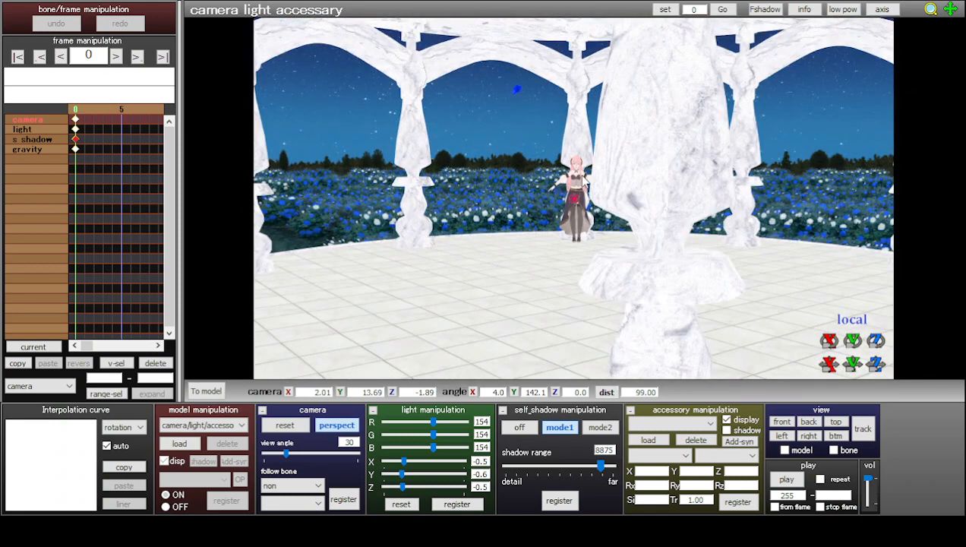
{"action": "scroll", "coordinate": [583, 182], "scroll_direction": "down", "scroll_amount": 13}
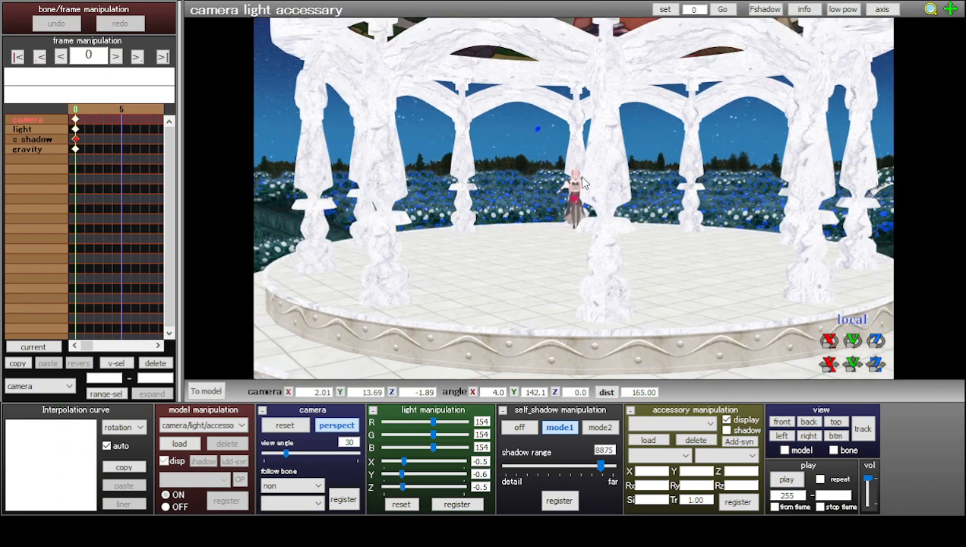
{"action": "scroll", "coordinate": [584, 182], "scroll_direction": "down", "scroll_amount": 1}
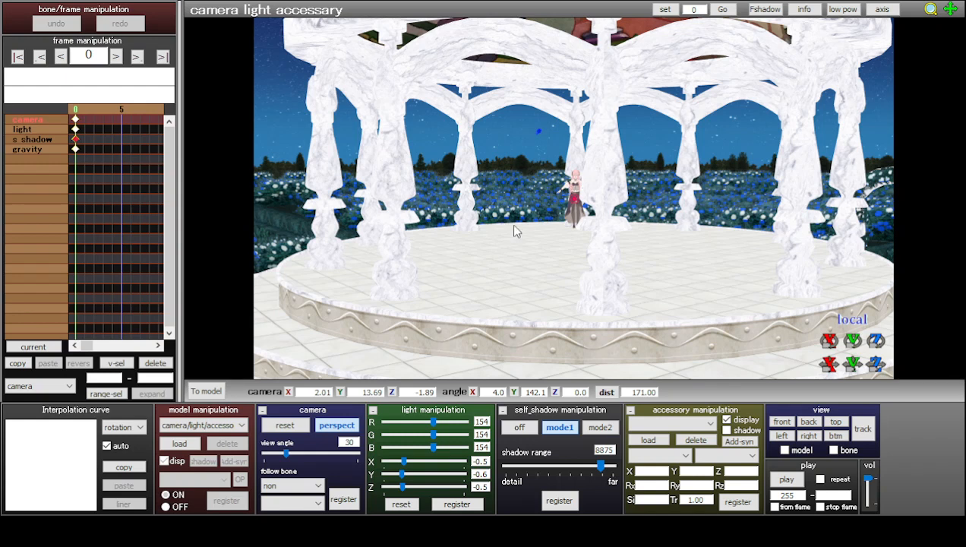
{"action": "left_click", "coordinate": [343, 499]}
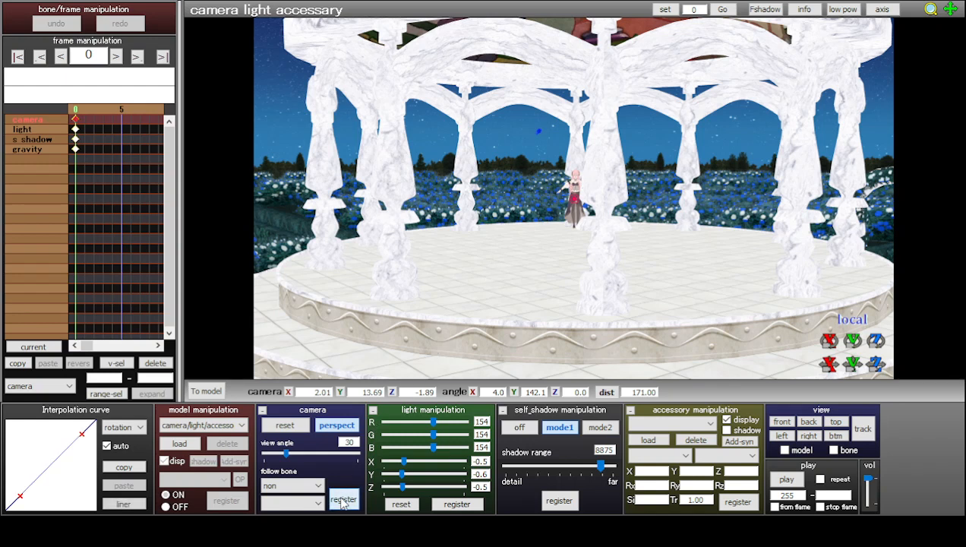
{"action": "left_click", "coordinate": [454, 506]}
{"action": "left_click", "coordinate": [556, 501]}
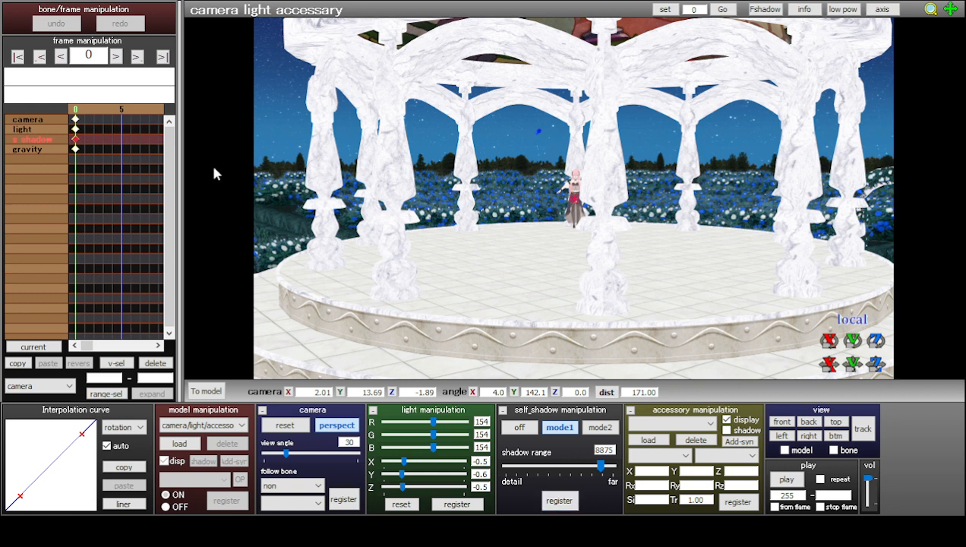
- At frame 825, move the camera in on the character's upper body at distance -39 and register camera, light and self-shadow keyframes
{"action": "double_click", "coordinate": [97, 53]}
{"action": "type", "text": "825"}
{"action": "key", "text": "Return"}
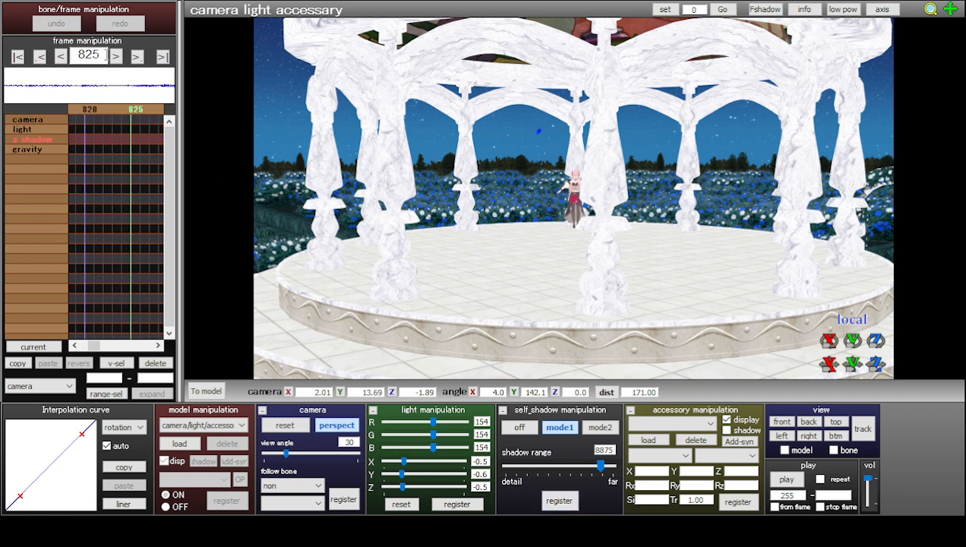
{"action": "scroll", "coordinate": [575, 197], "scroll_direction": "up", "scroll_amount": 5}
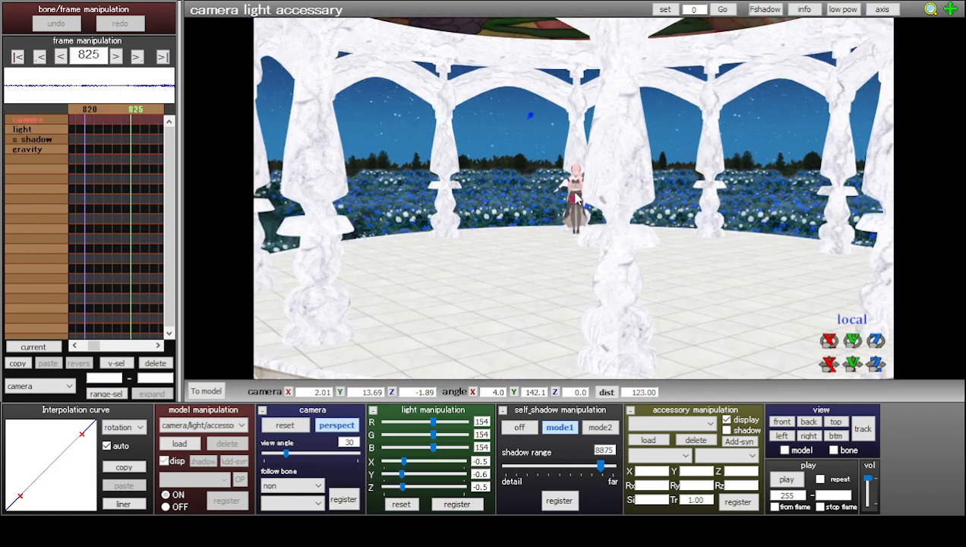
{"action": "scroll", "coordinate": [575, 198], "scroll_direction": "up", "scroll_amount": 14}
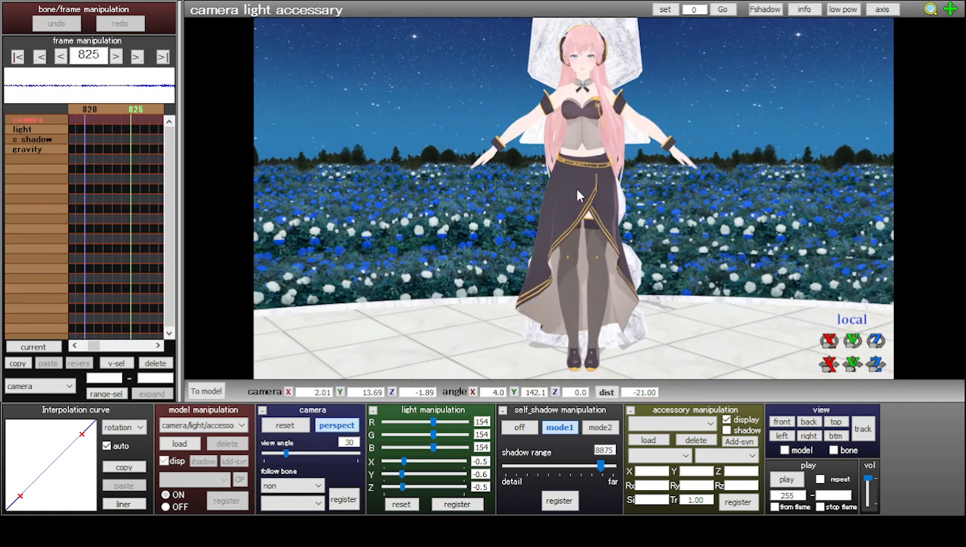
{"action": "scroll", "coordinate": [577, 196], "scroll_direction": "up", "scroll_amount": 3}
{"action": "scroll", "coordinate": [585, 122], "scroll_direction": "up", "scroll_amount": 6}
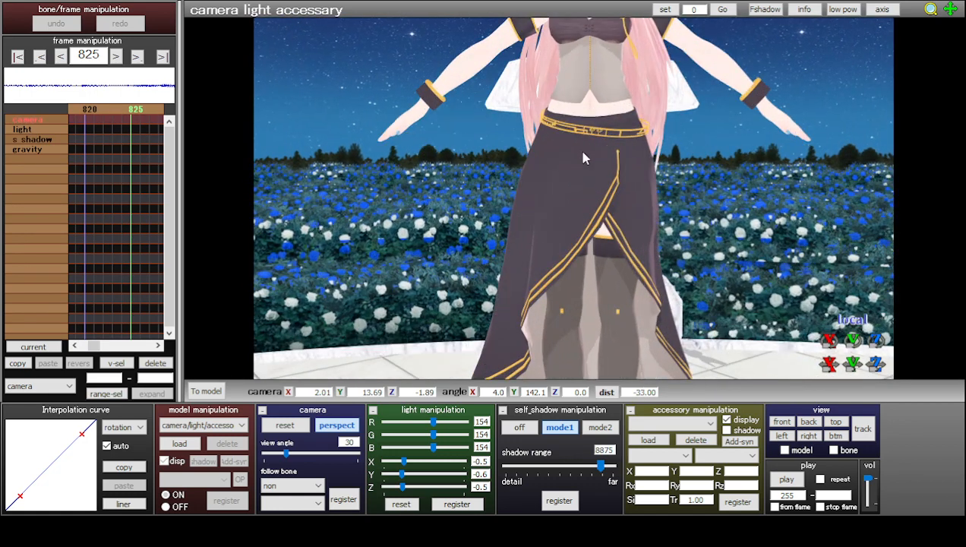
{"action": "scroll", "coordinate": [600, 142], "scroll_direction": "down", "scroll_amount": 3}
{"action": "middle_click_drag", "start_coordinate": [595, 112], "coordinate": [588, 175]}
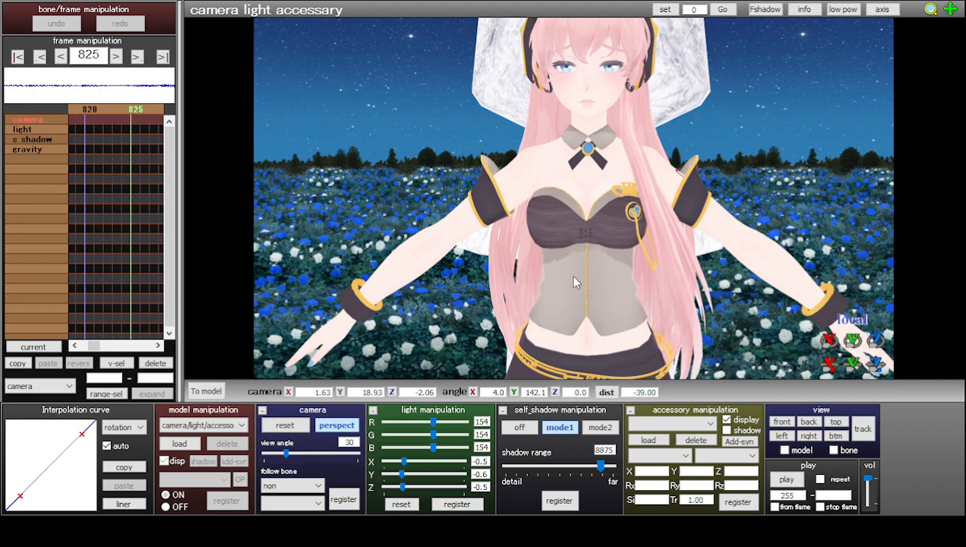
{"action": "middle_click_drag", "start_coordinate": [599, 190], "coordinate": [596, 210]}
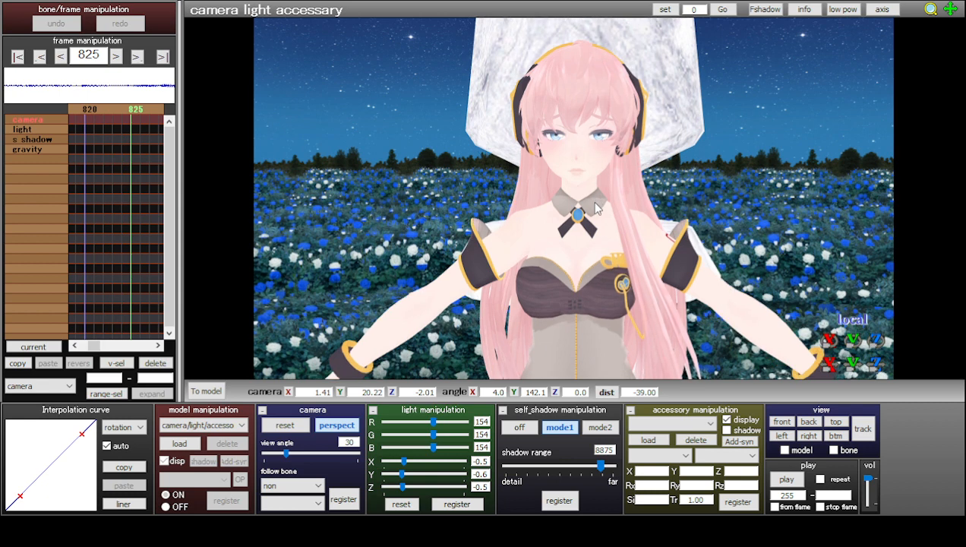
{"action": "left_click", "coordinate": [348, 499]}
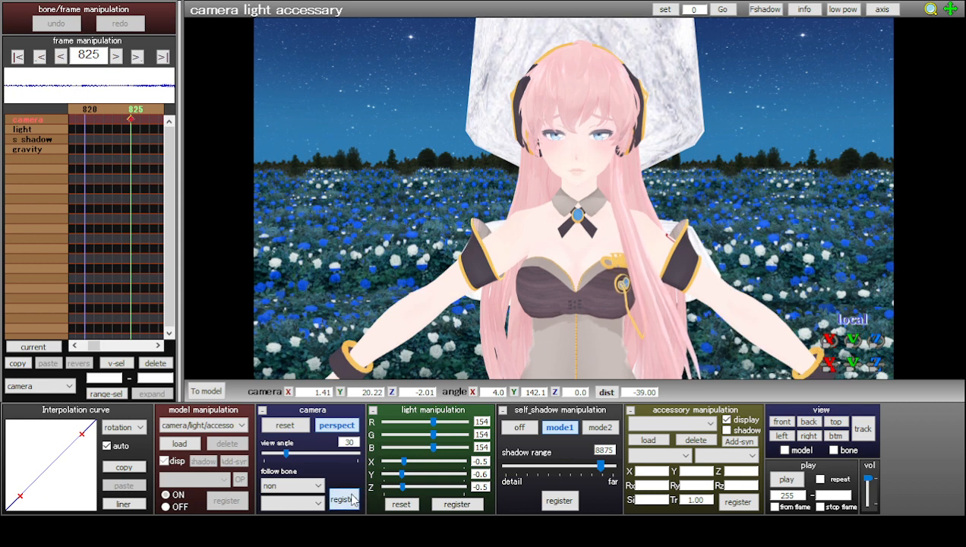
{"action": "left_click", "coordinate": [457, 504]}
{"action": "left_click", "coordinate": [555, 502]}
- Set the playback range to frames 0 to 840 and preview the camera animation from frame 0
{"action": "left_click_drag", "start_coordinate": [795, 495], "coordinate": [767, 493]}
{"action": "type", "text": "0"}
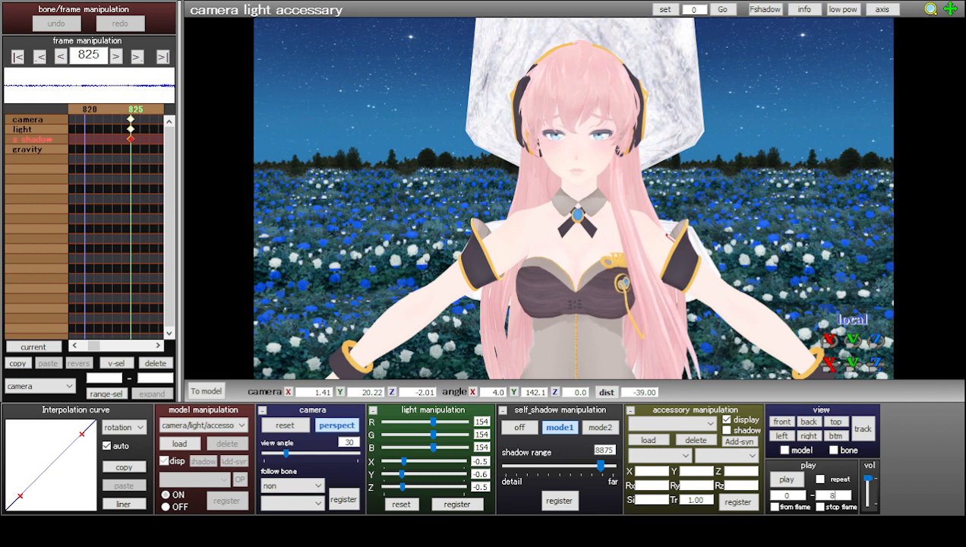
{"action": "type", "text": "840"}
{"action": "double_click", "coordinate": [99, 55]}
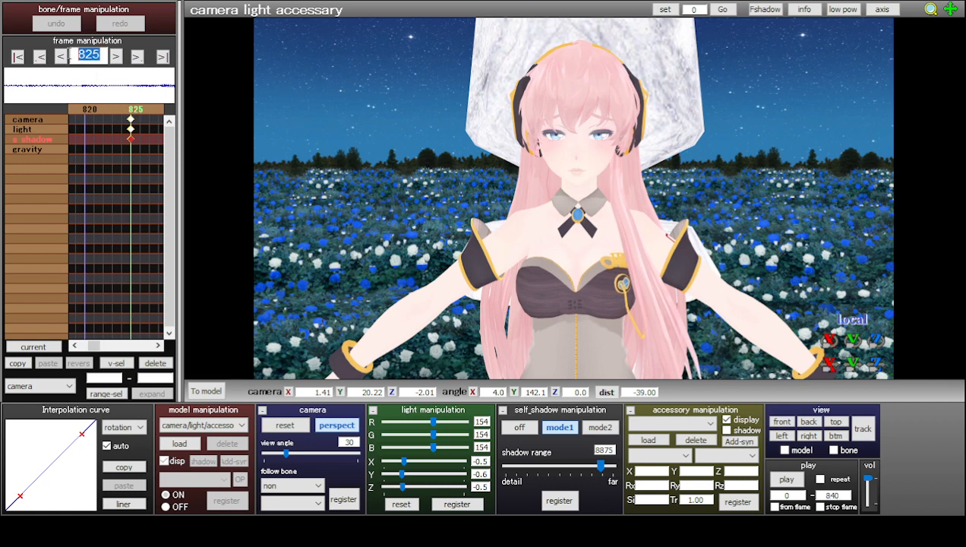
{"action": "type", "text": "0"}
{"action": "key", "text": "Return"}
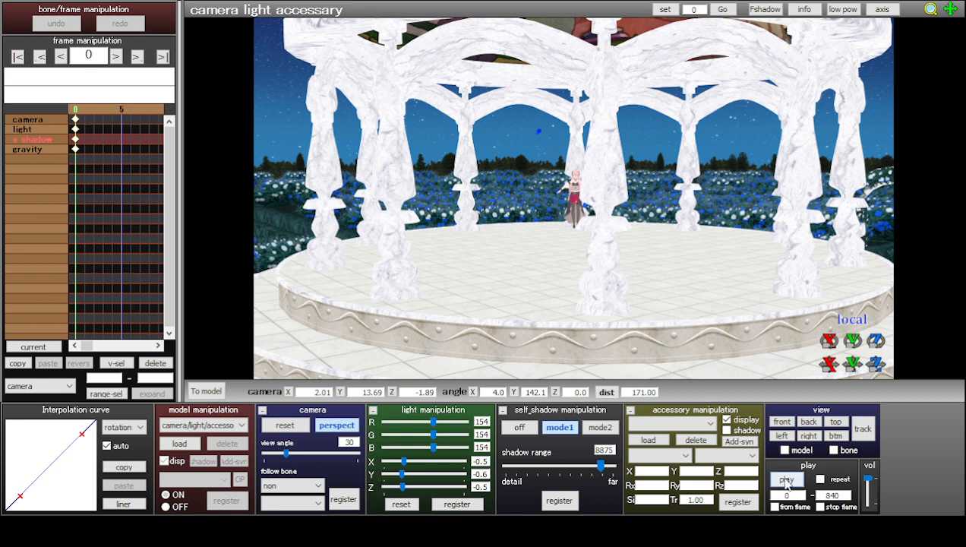
{"action": "left_click", "coordinate": [788, 480]}
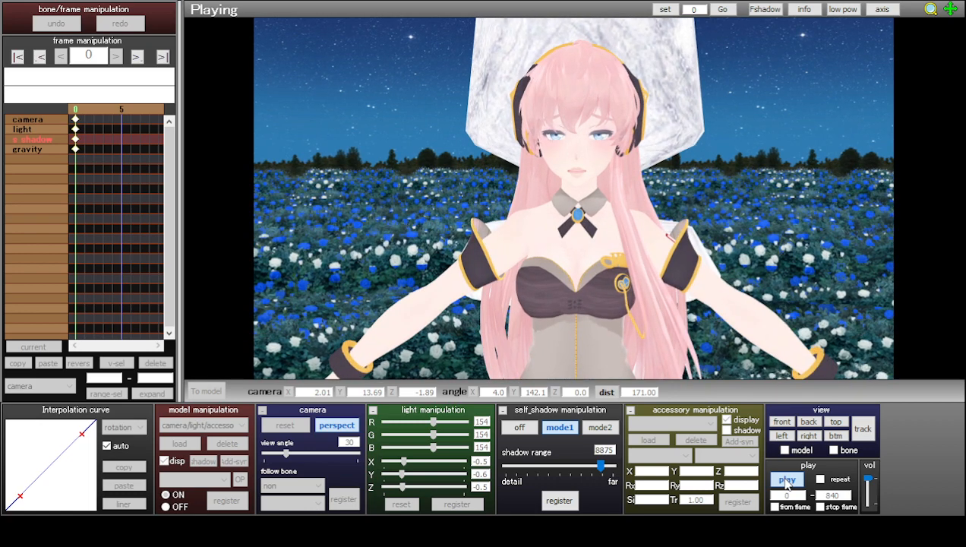
{"action": "left_click", "coordinate": [787, 484]}
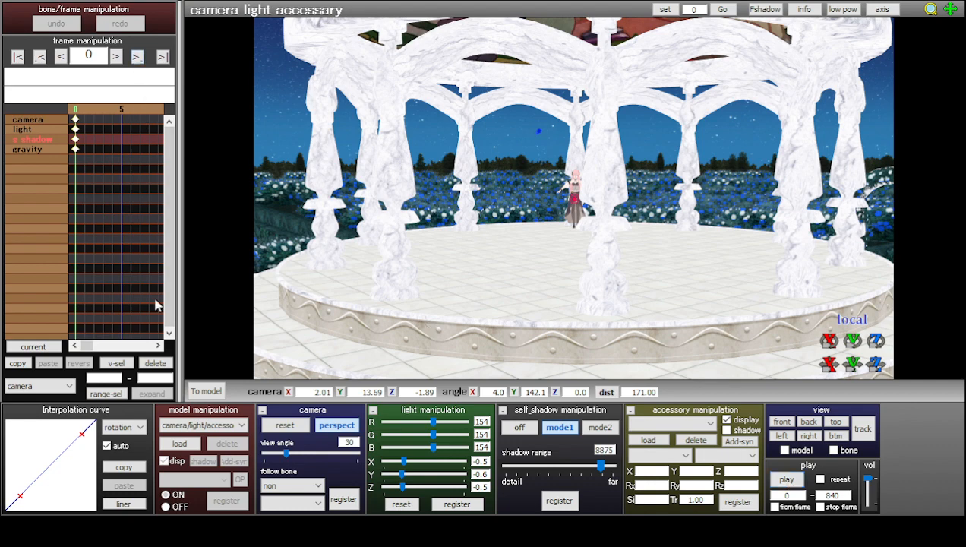
- Switch from camera mode to editing the Tda Megurine Luka model with view tracking turned off
{"action": "left_click", "coordinate": [213, 391]}
{"action": "left_click", "coordinate": [689, 429]}
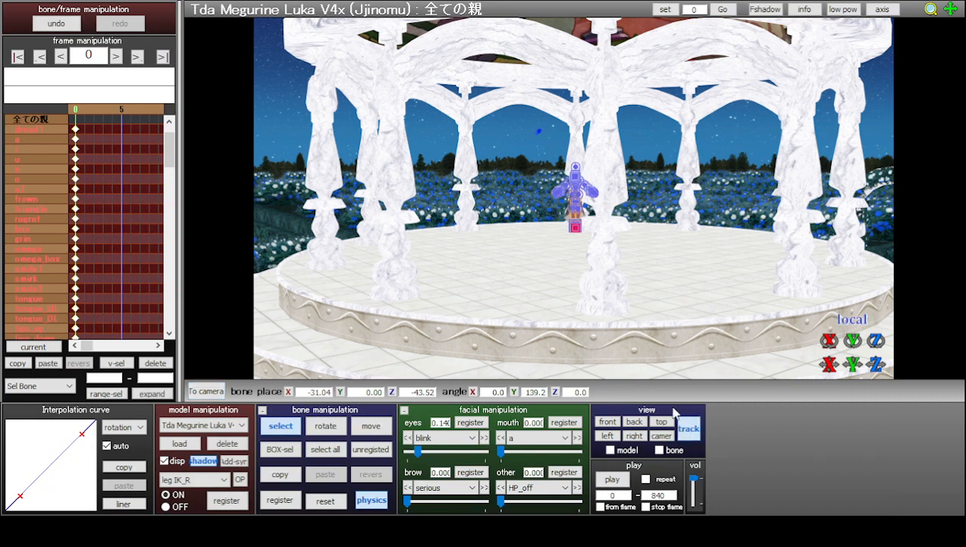
{"action": "left_click", "coordinate": [688, 429]}
{"action": "scroll", "coordinate": [532, 221], "scroll_direction": "up", "scroll_amount": 10}
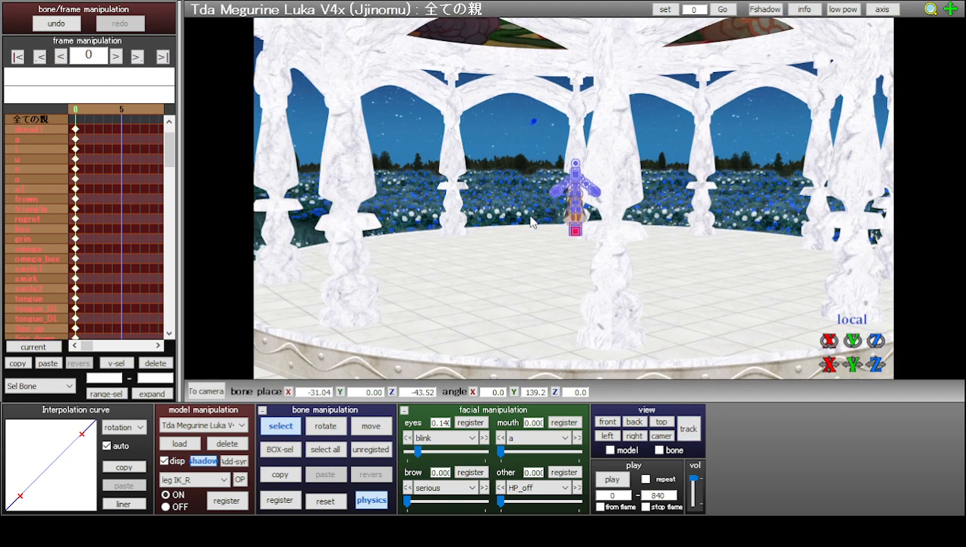
{"action": "scroll", "coordinate": [536, 220], "scroll_direction": "up", "scroll_amount": 3}
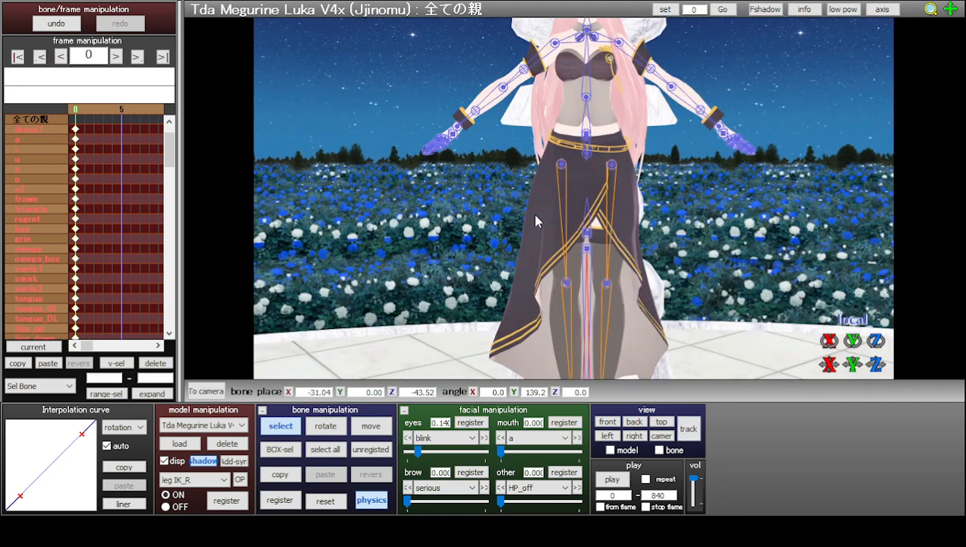
{"action": "scroll", "coordinate": [536, 220], "scroll_direction": "up", "scroll_amount": 3}
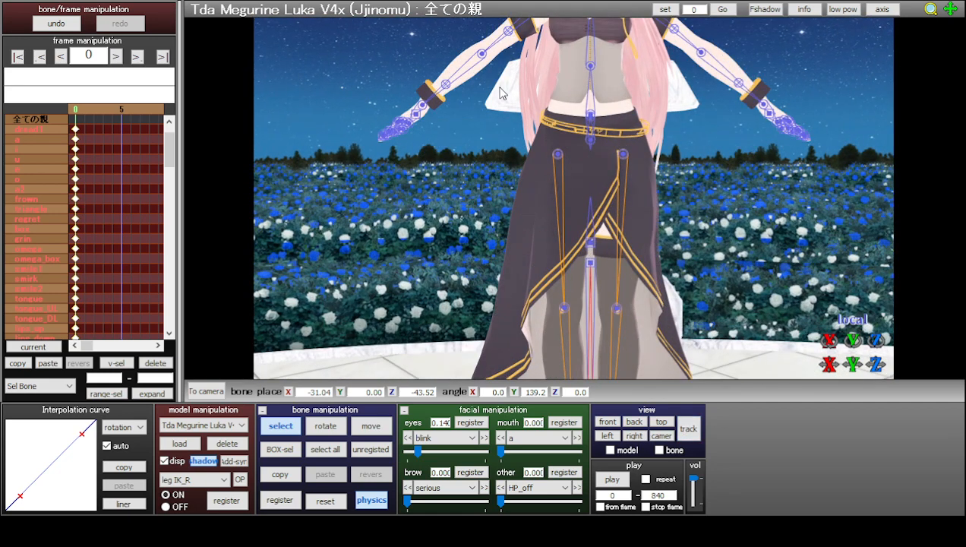
{"action": "middle_click_drag", "start_coordinate": [500, 94], "coordinate": [500, 164]}
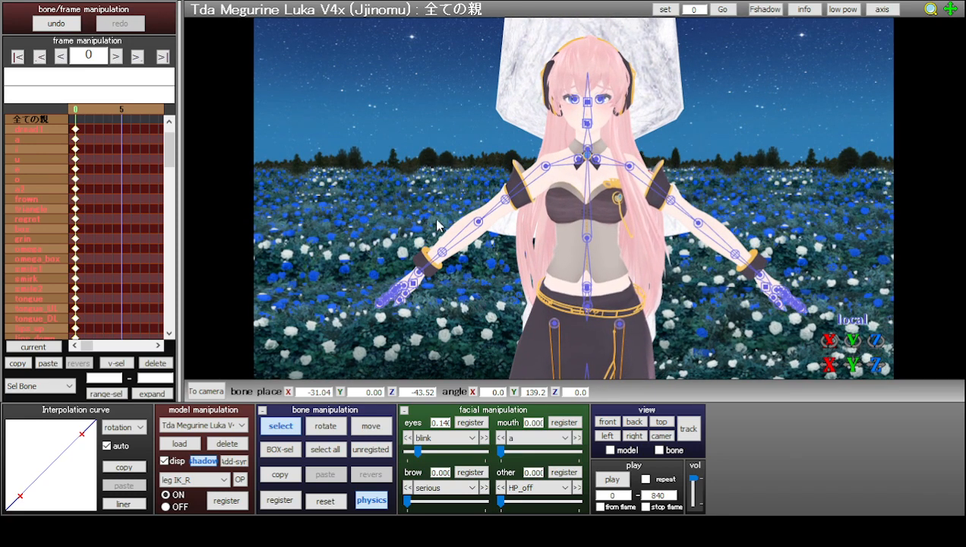
- Rotate the arm_R bone down beside the body to about -36.6° on Z and register it at frame 0
{"action": "left_click", "coordinate": [299, 427]}
{"action": "left_click", "coordinate": [545, 167]}
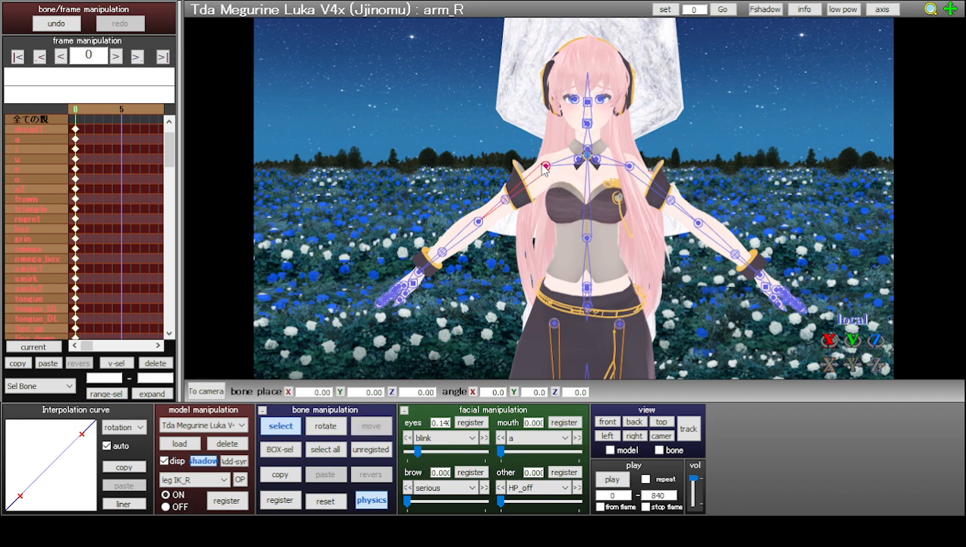
{"action": "left_click", "coordinate": [327, 425]}
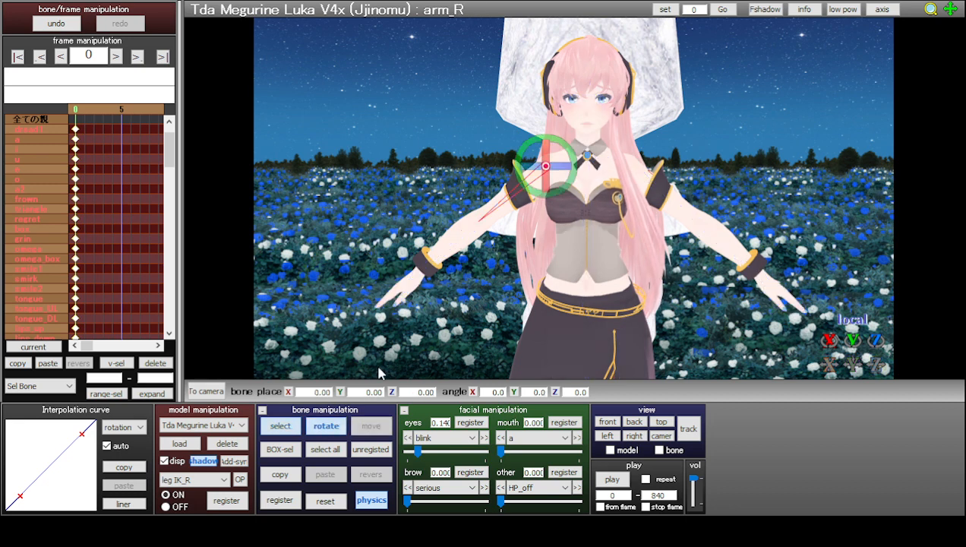
{"action": "left_click_drag", "start_coordinate": [516, 172], "coordinate": [514, 179]}
{"action": "left_click", "coordinate": [280, 501]}
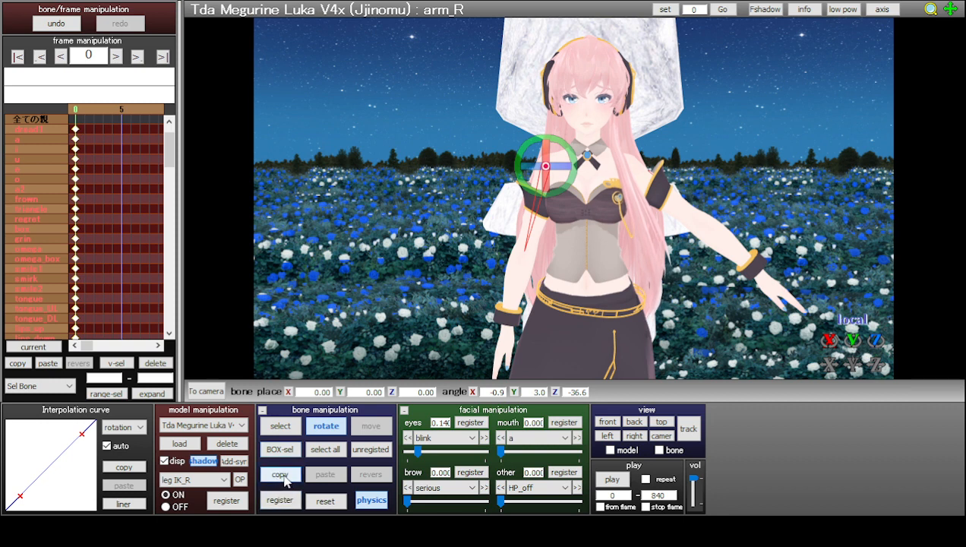
- Copy the right arm bone's pose, paste it mirrored onto the left arm, and select both arm bones together
{"action": "left_click", "coordinate": [283, 475]}
{"action": "left_click", "coordinate": [373, 475]}
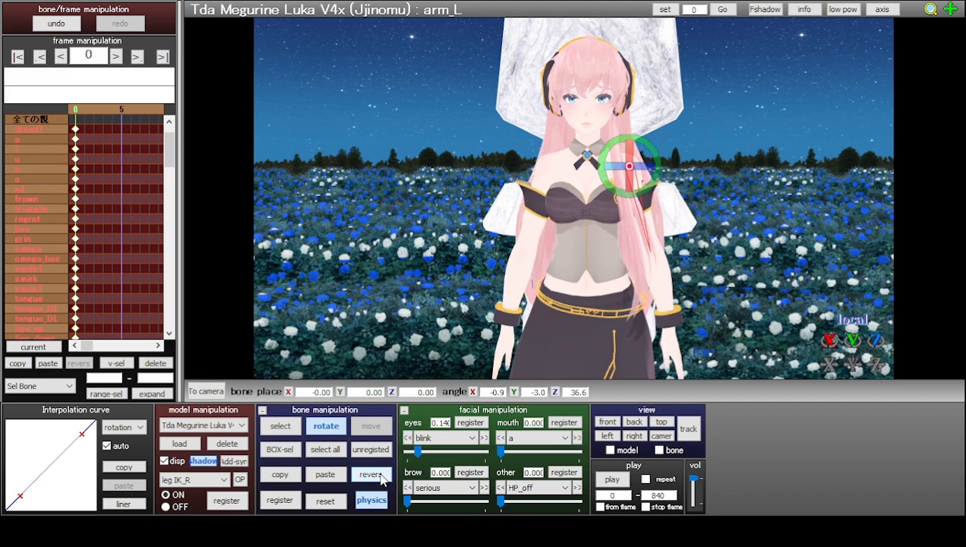
{"action": "left_click", "coordinate": [281, 427]}
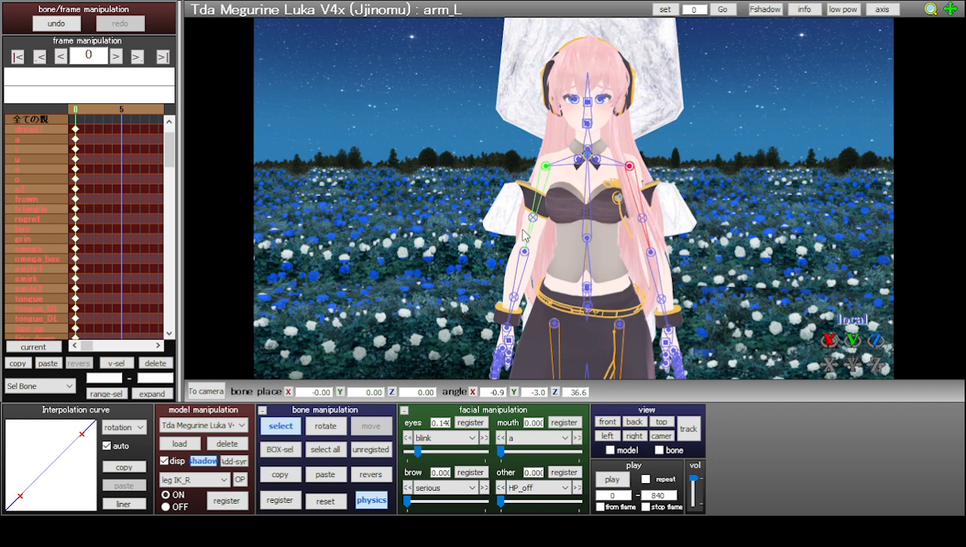
{"action": "left_click", "coordinate": [546, 168]}
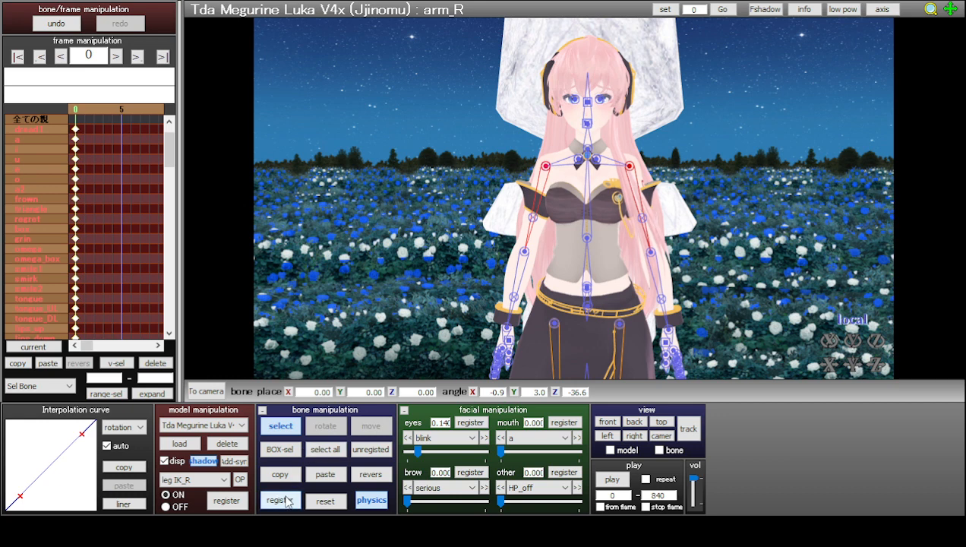
- Rotate the elbow_R bone slightly to about -2.6° on Z and mirror the pose onto the left elbow
{"action": "left_click", "coordinate": [525, 252]}
{"action": "left_click", "coordinate": [332, 426]}
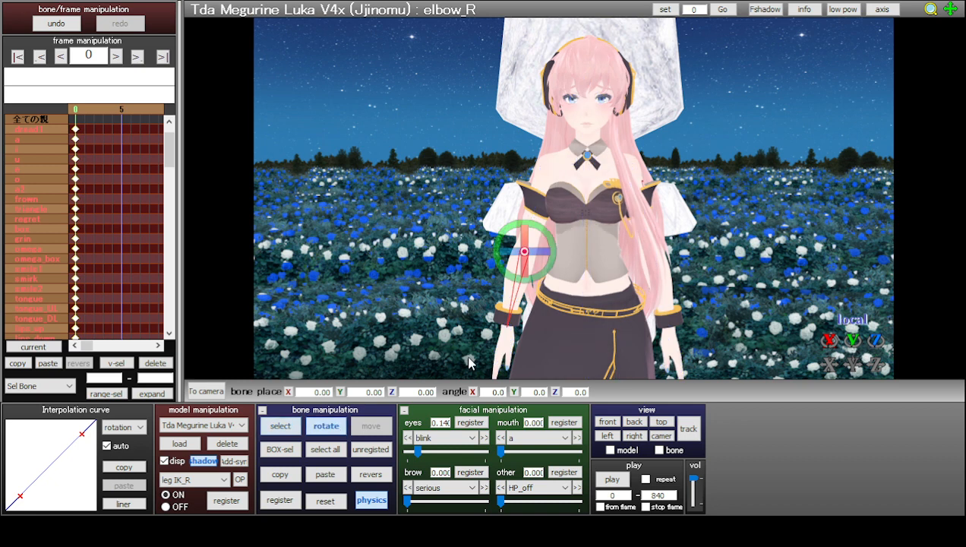
{"action": "left_click_drag", "start_coordinate": [499, 253], "coordinate": [499, 247]}
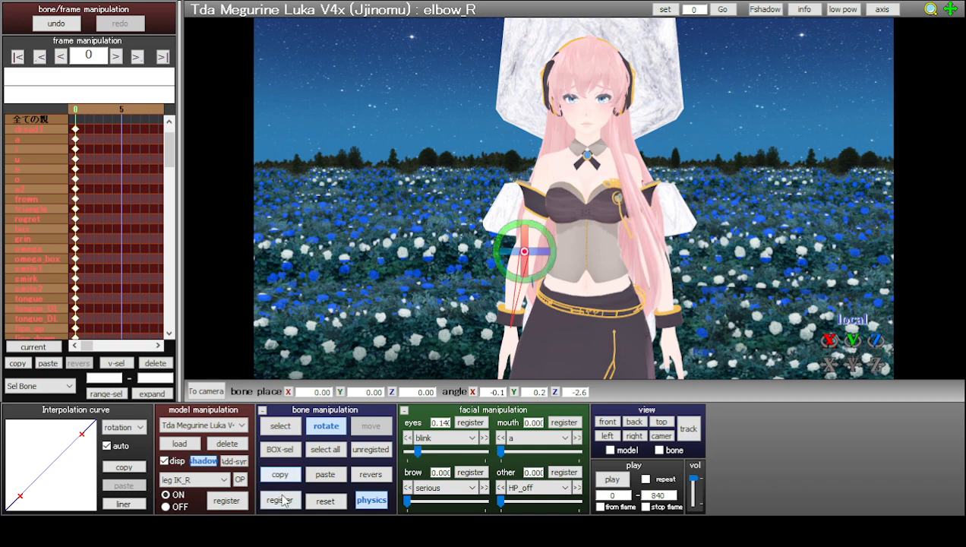
{"action": "left_click", "coordinate": [371, 475]}
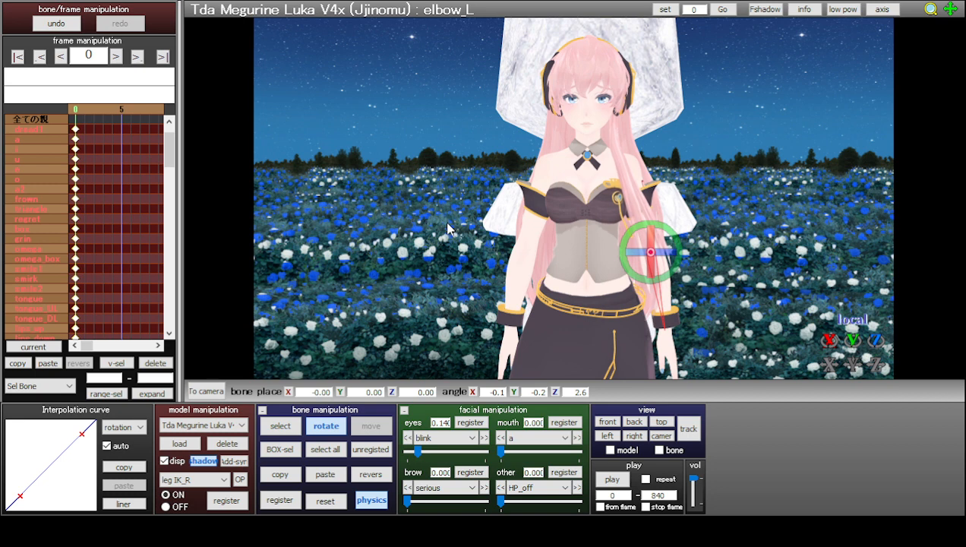
- Rotate the right shoulder bone 右肩P to about -7.4° on Z and paste its pose mirrored onto 左肩P
{"action": "left_click", "coordinate": [280, 426]}
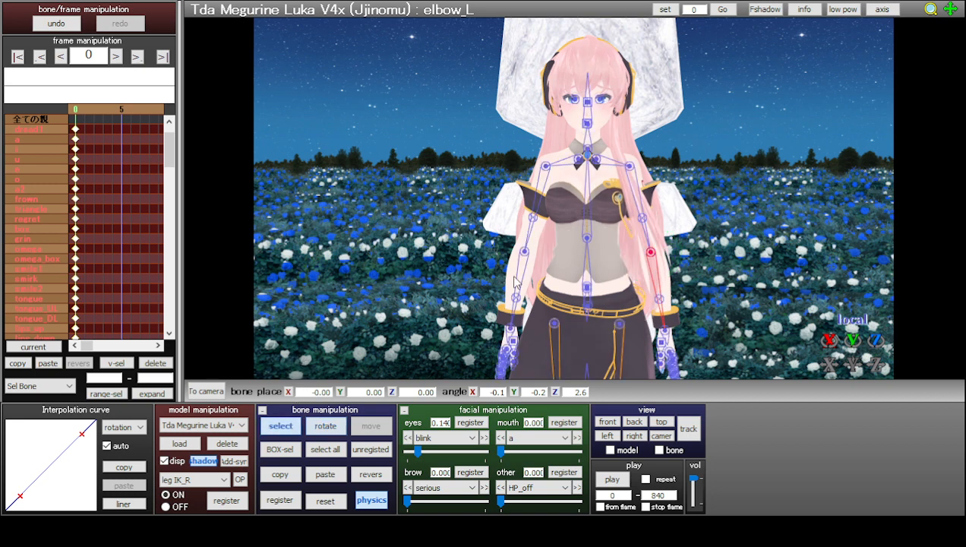
{"action": "left_click", "coordinate": [579, 160]}
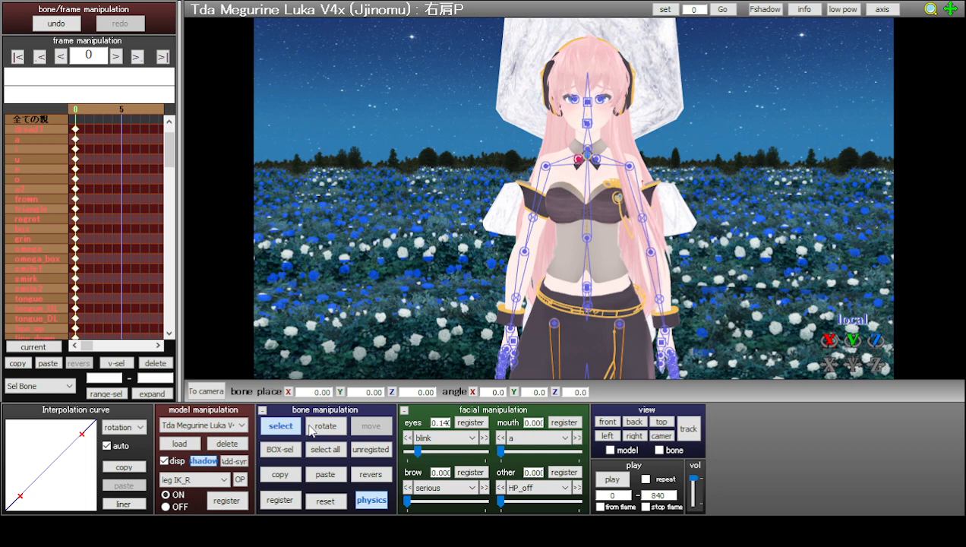
{"action": "left_click", "coordinate": [323, 426]}
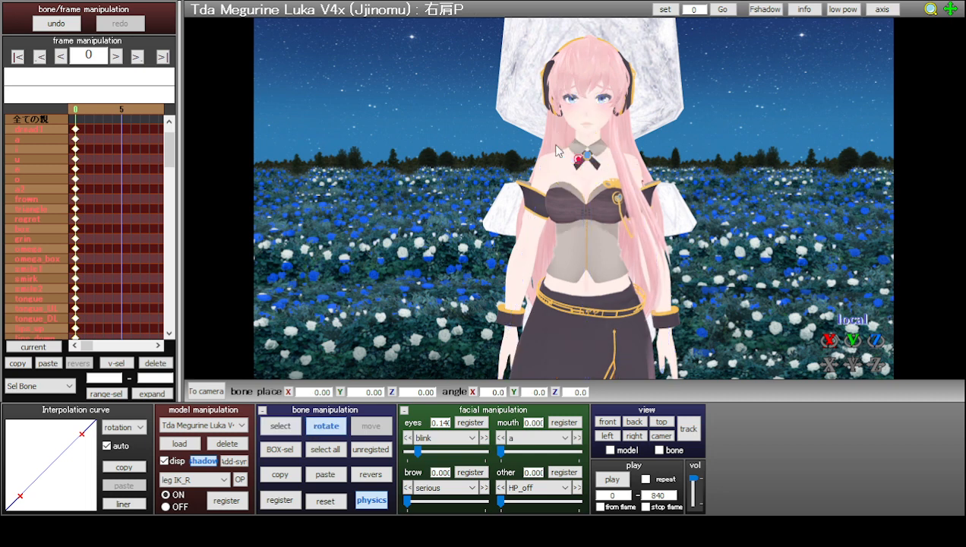
{"action": "left_click_drag", "start_coordinate": [557, 151], "coordinate": [555, 155]}
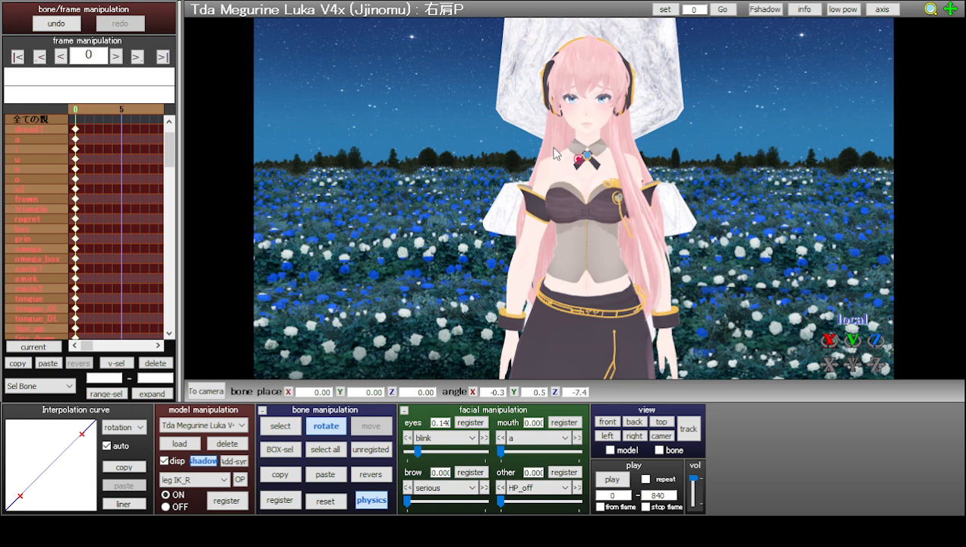
{"action": "left_click", "coordinate": [281, 474]}
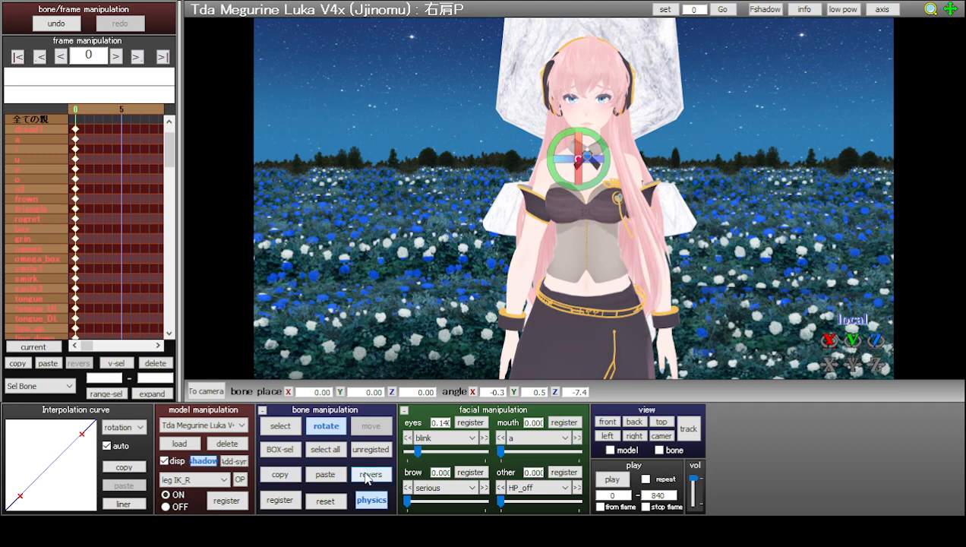
{"action": "left_click", "coordinate": [371, 474]}
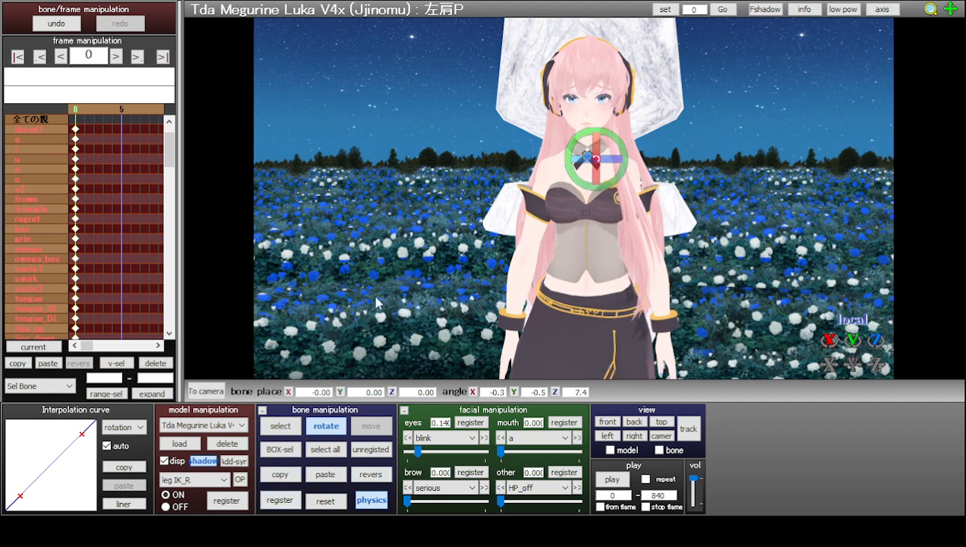
{"action": "left_click", "coordinate": [282, 427]}
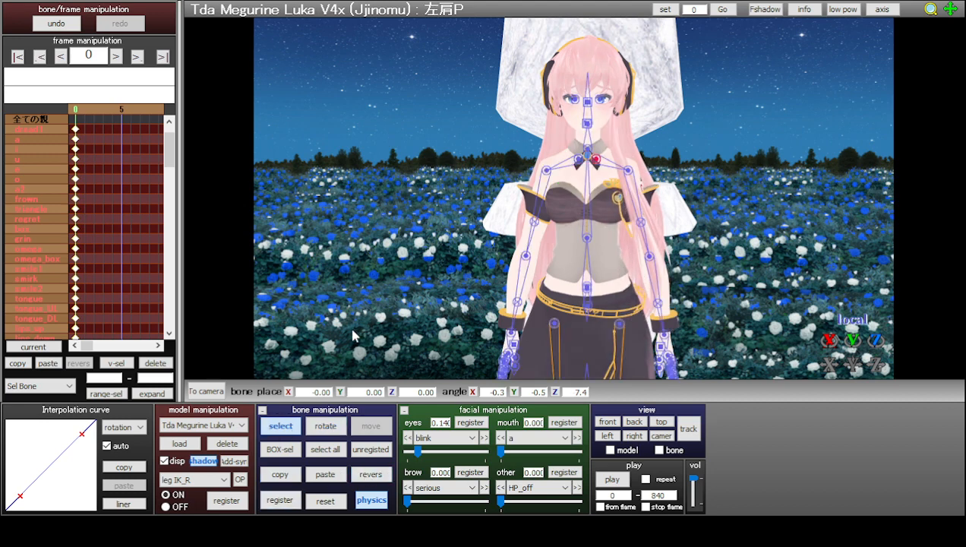
{"action": "left_click", "coordinate": [288, 424]}
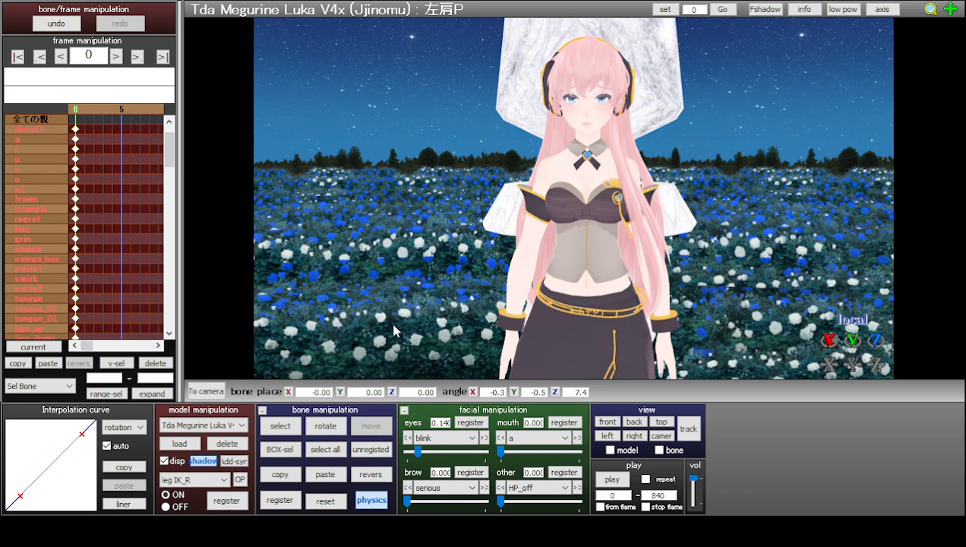
- Tilt the neck bone to about -2.9° on X and register it at frame 0
{"action": "left_click", "coordinate": [280, 426]}
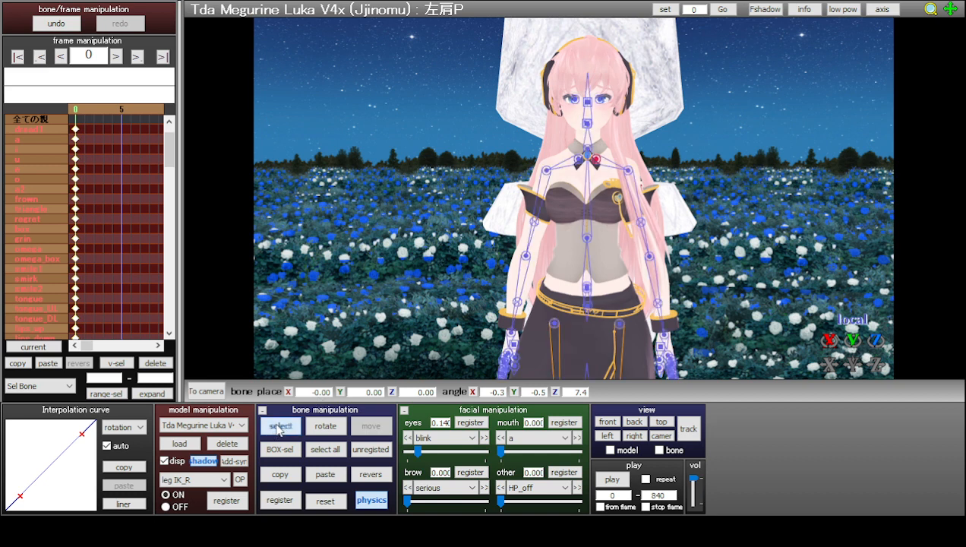
{"action": "left_click", "coordinate": [588, 152]}
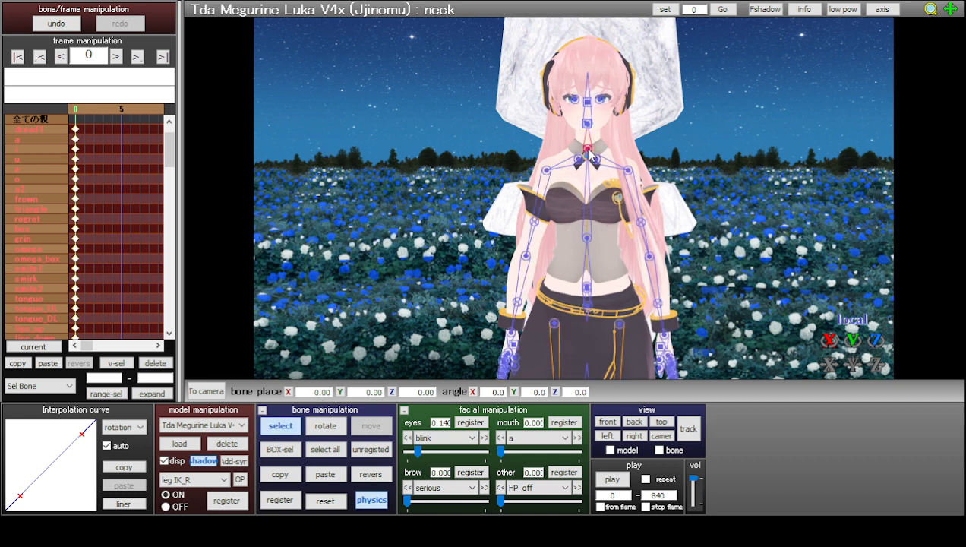
{"action": "left_click", "coordinate": [326, 426]}
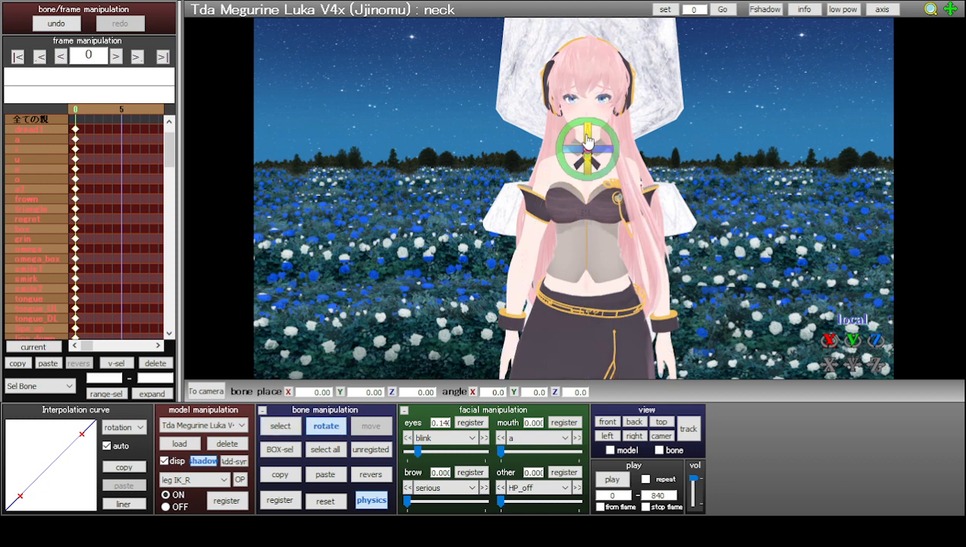
{"action": "left_click_drag", "start_coordinate": [588, 143], "coordinate": [591, 133]}
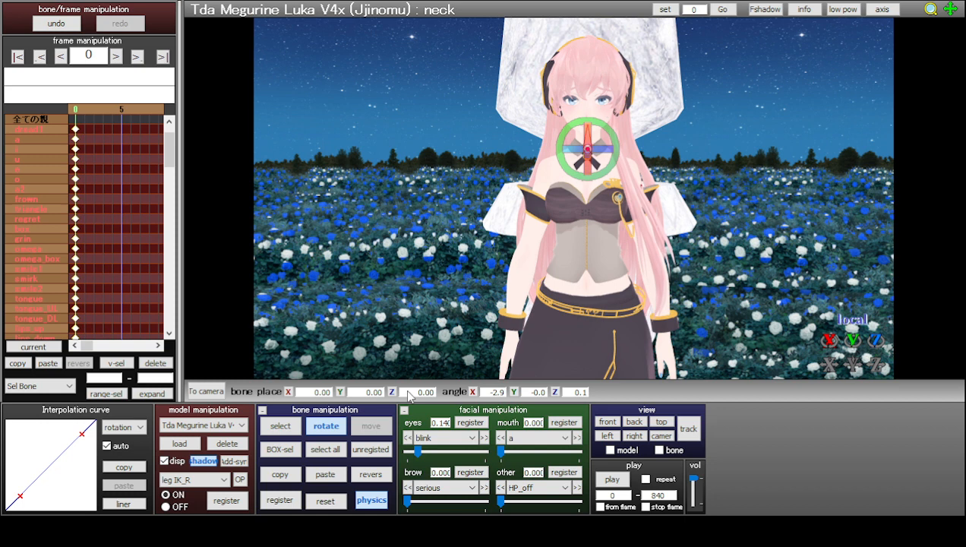
{"action": "left_click", "coordinate": [278, 501]}
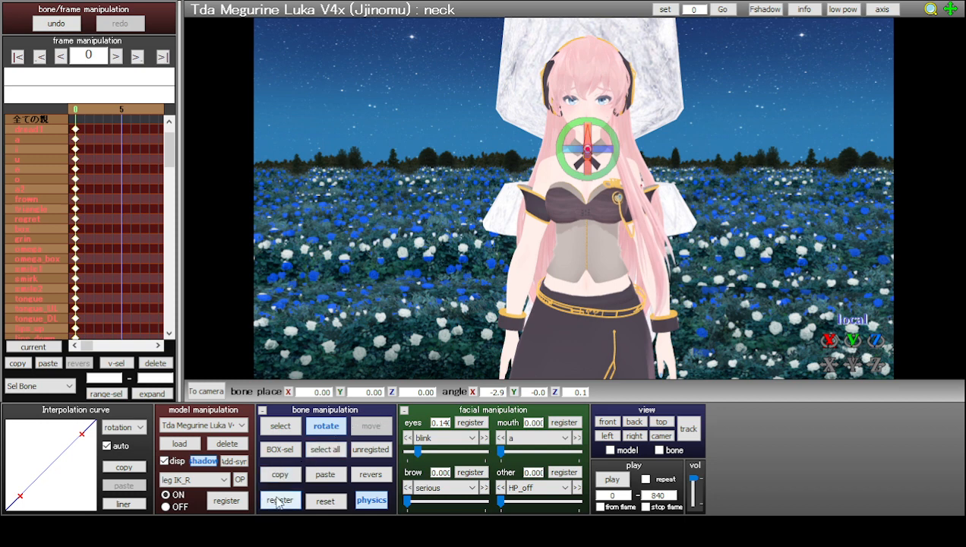
- Tilt the head bone to about -3.4° on X at frame 0
{"action": "left_click", "coordinate": [281, 425]}
{"action": "left_click", "coordinate": [590, 127]}
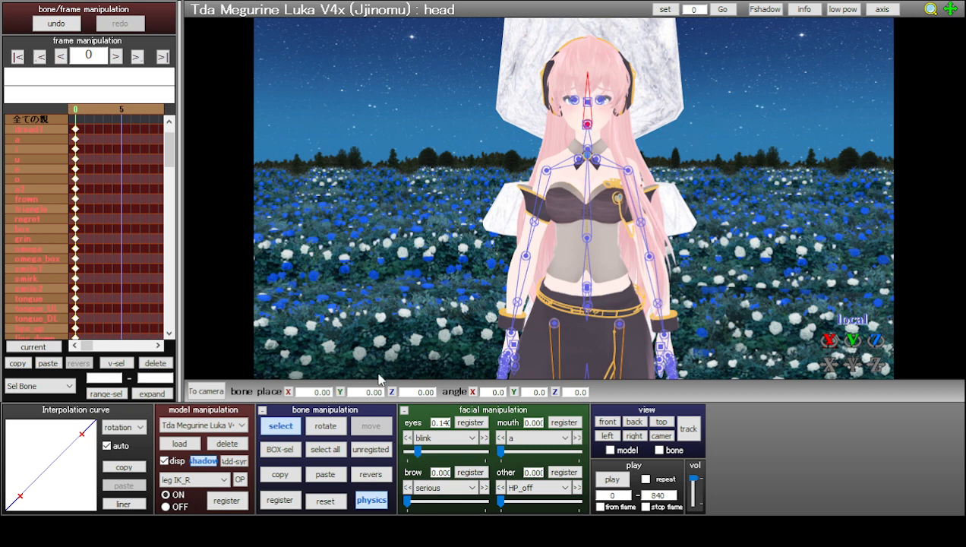
{"action": "left_click", "coordinate": [326, 426]}
{"action": "left_click_drag", "start_coordinate": [589, 108], "coordinate": [589, 120]}
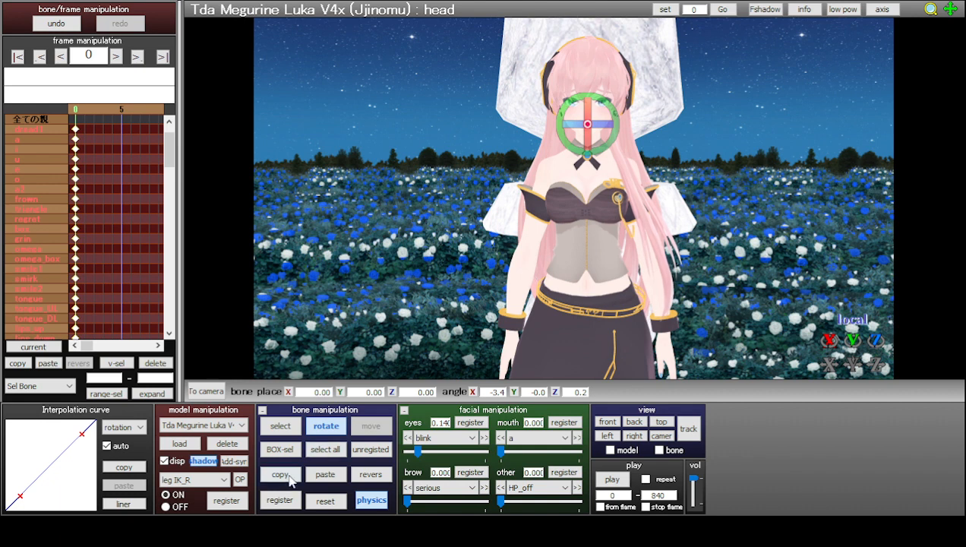
{"action": "left_click", "coordinate": [281, 425]}
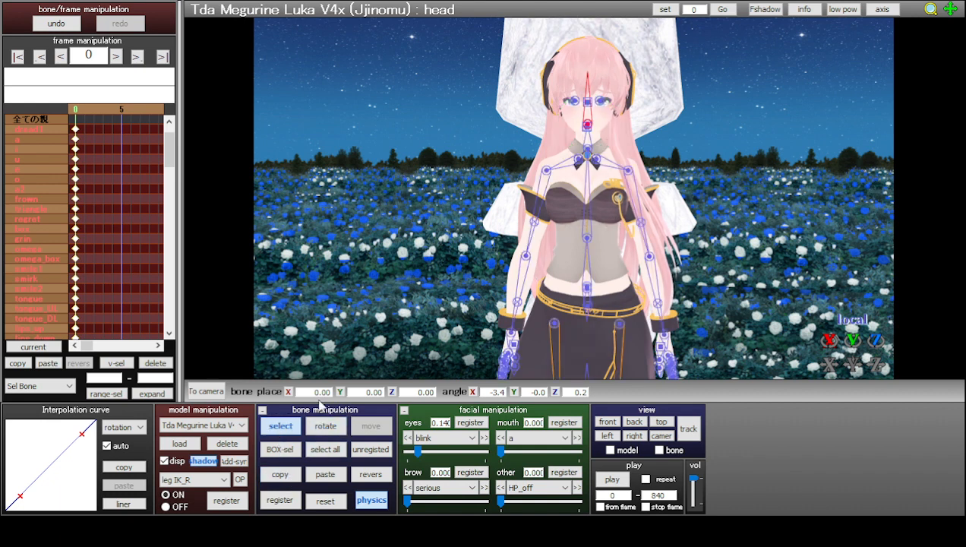
{"action": "left_click", "coordinate": [286, 428]}
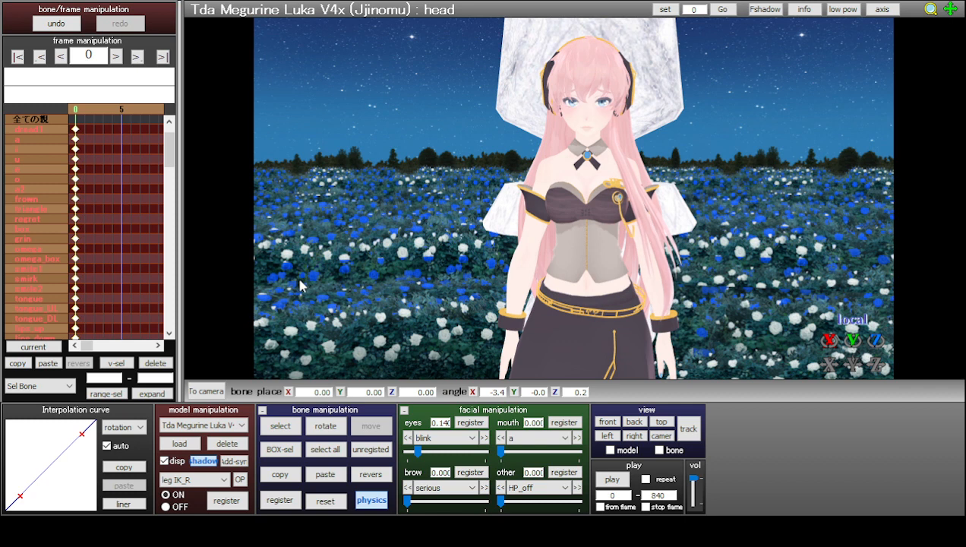
- Collapse the Facial group in the model's keyframe list
{"action": "scroll", "coordinate": [30, 178], "scroll_direction": "up", "scroll_amount": 1}
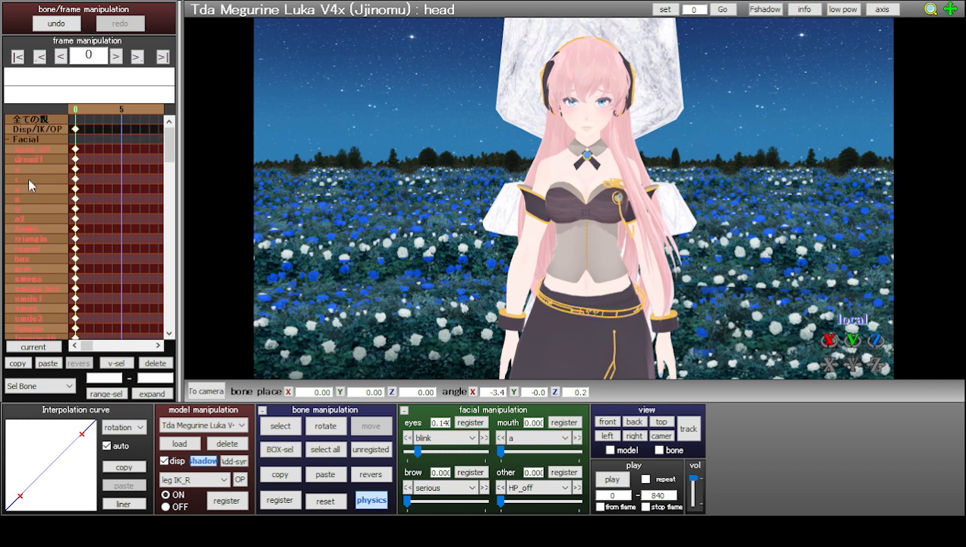
{"action": "left_click", "coordinate": [7, 140]}
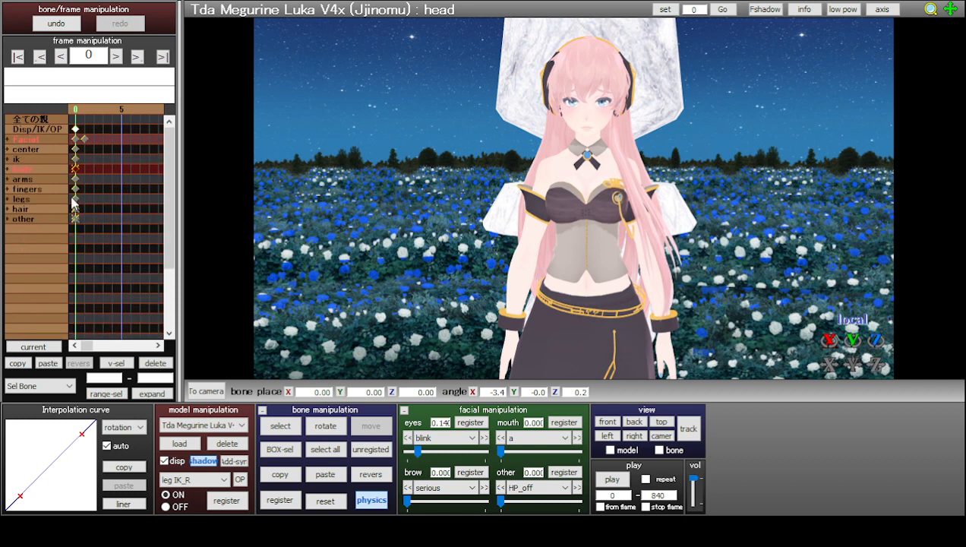
- Rotate the eyes bone above the head to about -8.6° on X and register it at frame 0
{"action": "scroll", "coordinate": [486, 162], "scroll_direction": "down", "scroll_amount": 2}
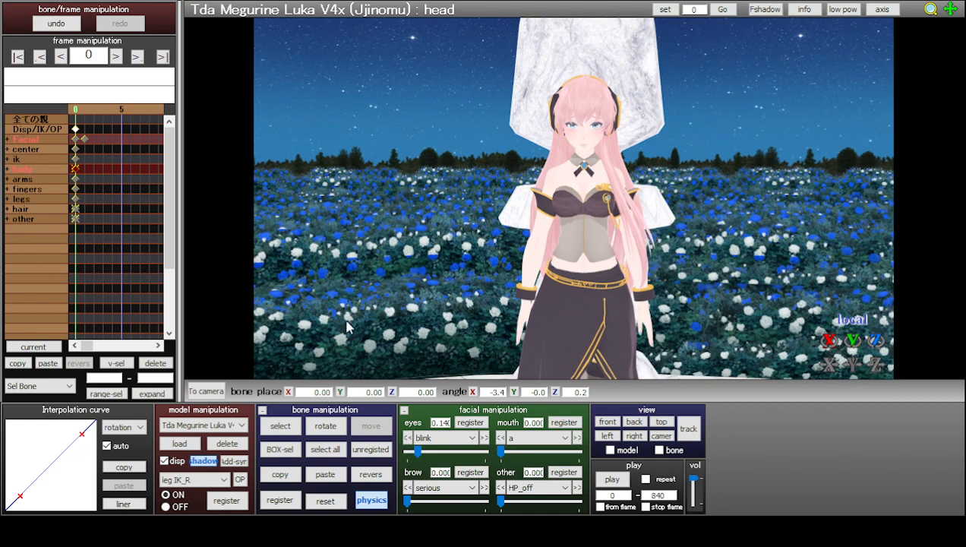
{"action": "left_click", "coordinate": [280, 426]}
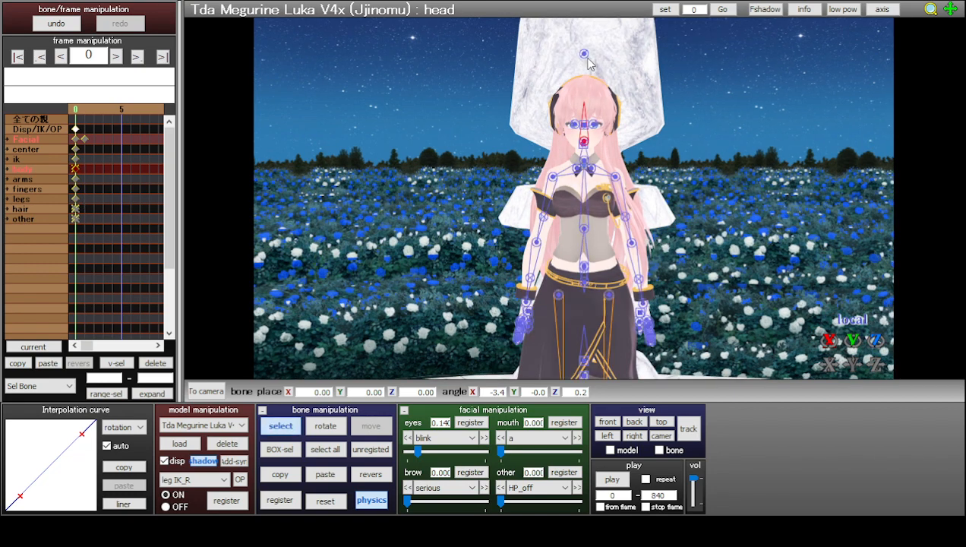
{"action": "left_click", "coordinate": [585, 54]}
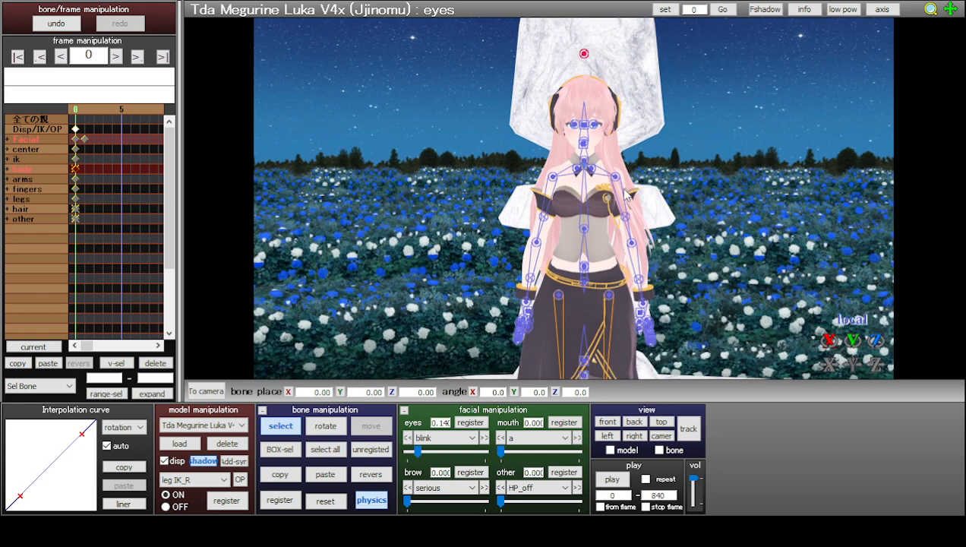
{"action": "scroll", "coordinate": [629, 197], "scroll_direction": "up", "scroll_amount": 6}
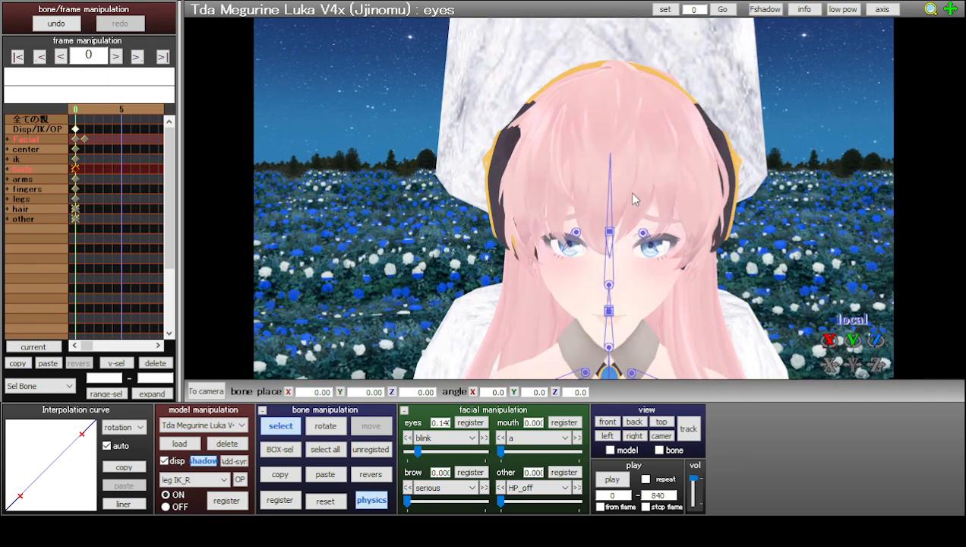
{"action": "scroll", "coordinate": [652, 203], "scroll_direction": "down", "scroll_amount": 3}
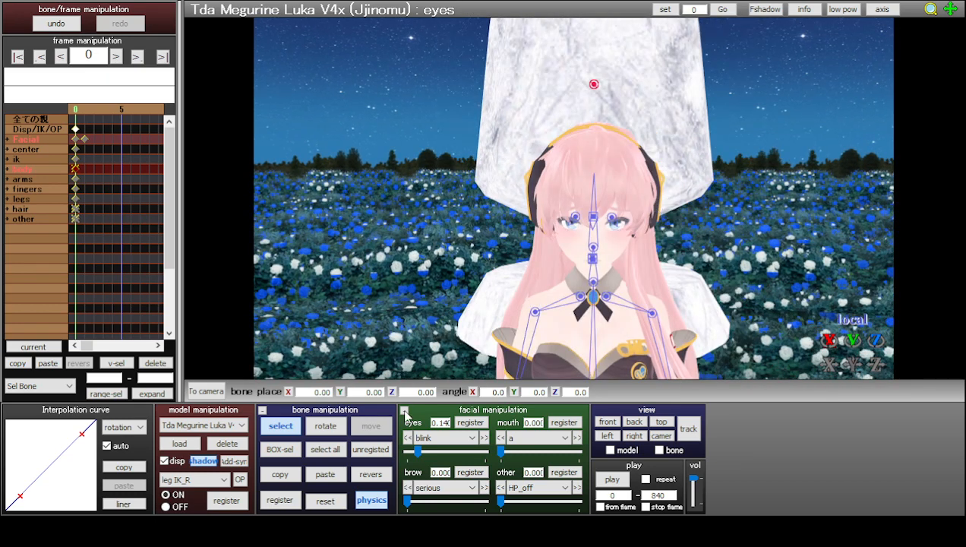
{"action": "left_click", "coordinate": [327, 427]}
{"action": "left_click_drag", "start_coordinate": [595, 95], "coordinate": [594, 85]}
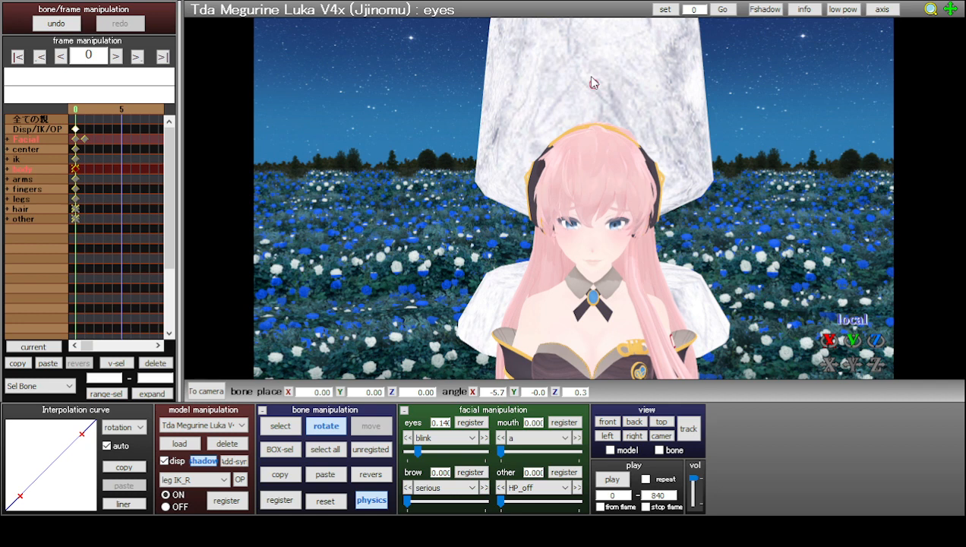
{"action": "left_click_drag", "start_coordinate": [591, 79], "coordinate": [588, 79]}
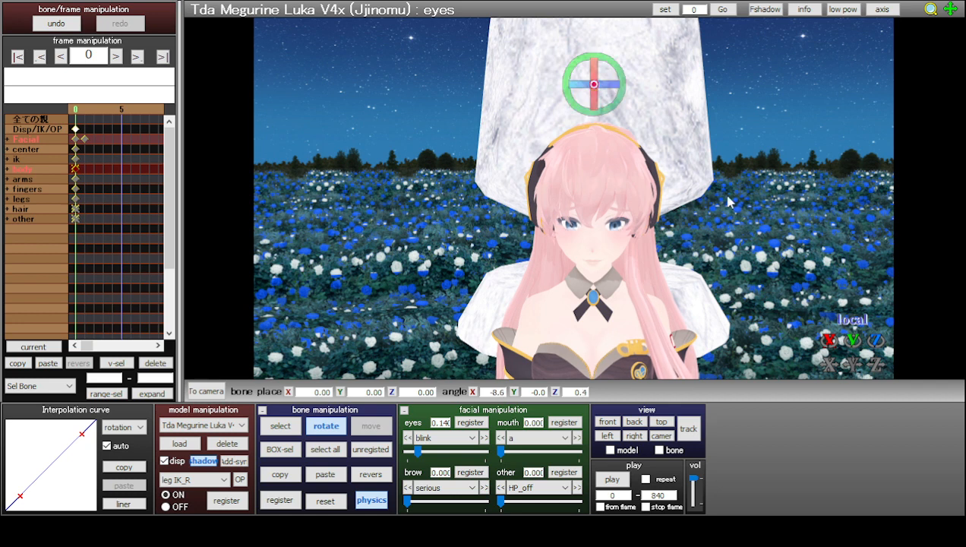
{"action": "left_click", "coordinate": [280, 427]}
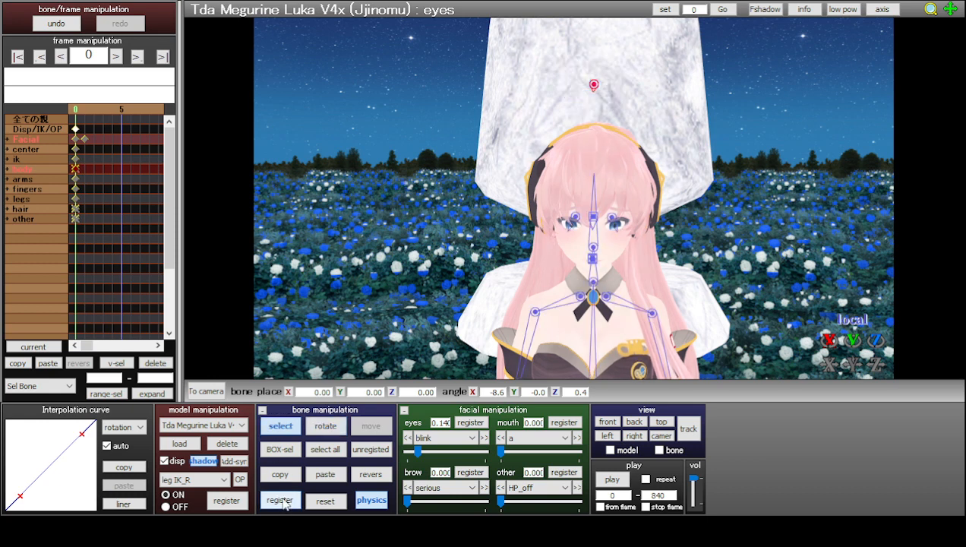
{"action": "left_click", "coordinate": [280, 426]}
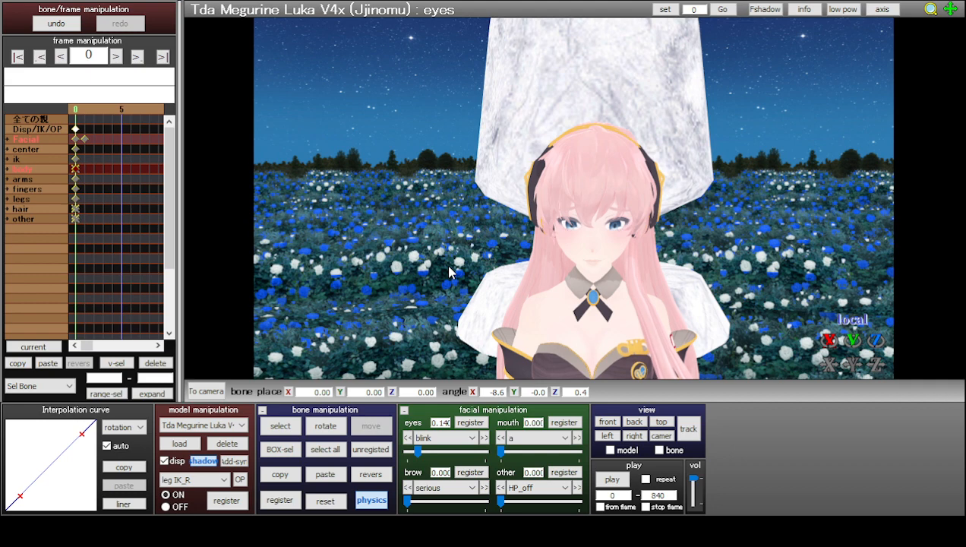
- Turn view tracking on and go to frame 825
{"action": "left_click", "coordinate": [687, 429]}
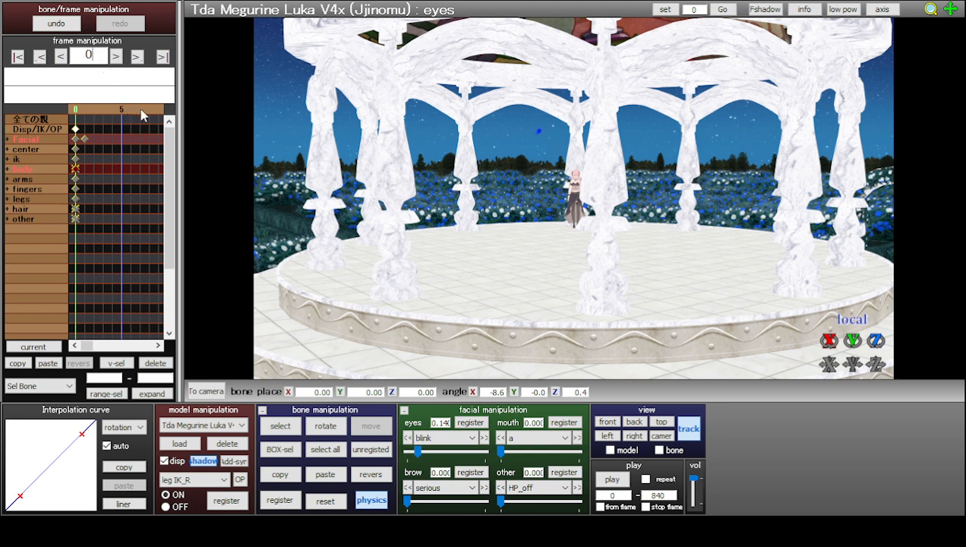
{"action": "type", "text": "825"}
{"action": "key", "text": "Return"}
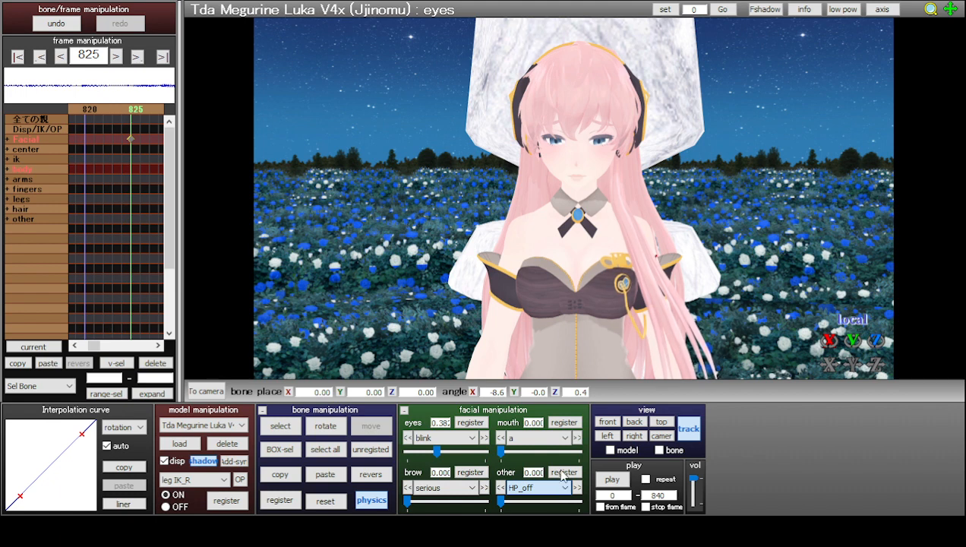
- Set the sleeves morph to 1.000 at frame 825 and turn view tracking off to inspect the model
{"action": "left_click", "coordinate": [540, 220]}
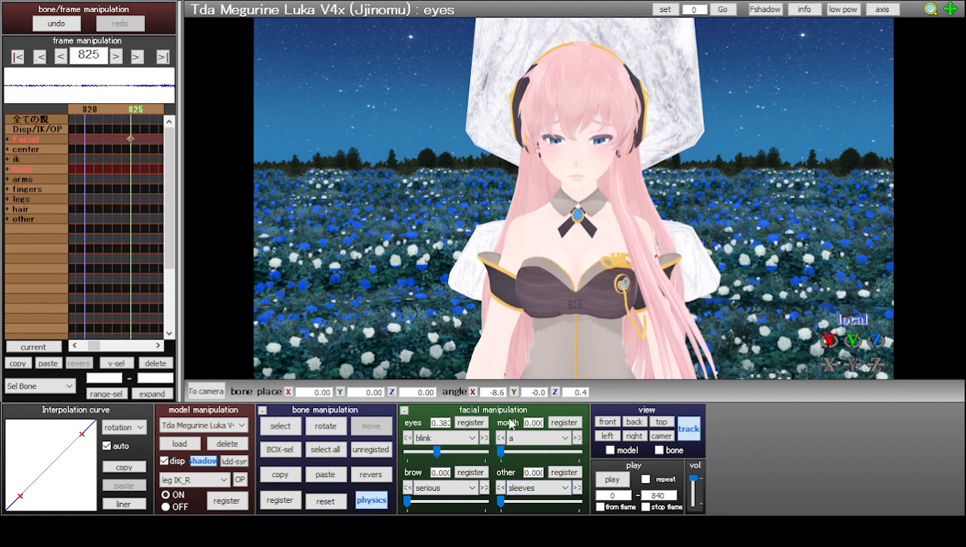
{"action": "left_click_drag", "start_coordinate": [501, 501], "coordinate": [436, 479]}
{"action": "scroll", "coordinate": [585, 264], "scroll_direction": "down", "scroll_amount": 3}
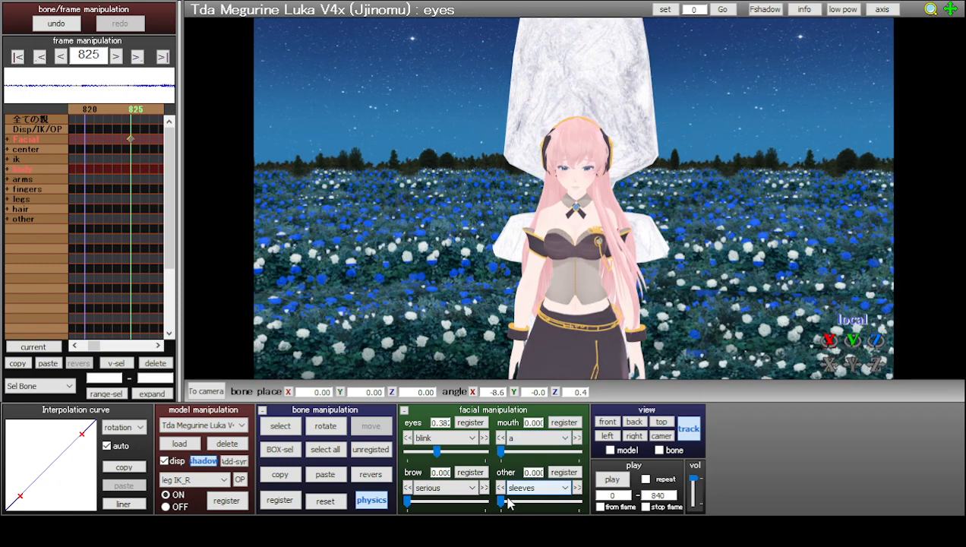
{"action": "left_click_drag", "start_coordinate": [502, 501], "coordinate": [600, 492]}
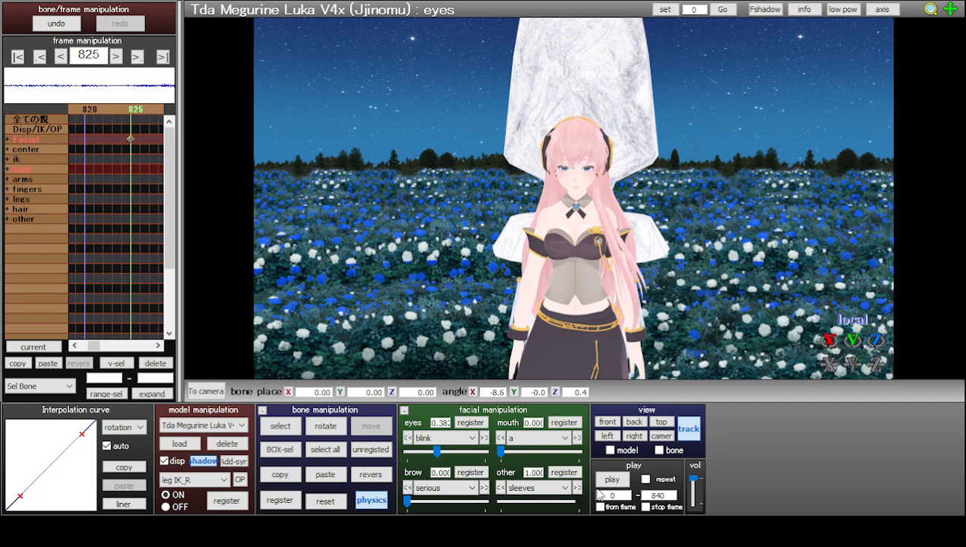
{"action": "mouse_move", "coordinate": [690, 308]}
{"action": "right_mouse_down"}
{"action": "mouse_move", "coordinate": [646, 312]}
{"action": "mouse_move", "coordinate": [747, 318]}
{"action": "mouse_move", "coordinate": [685, 312]}
{"action": "right_mouse_up"}
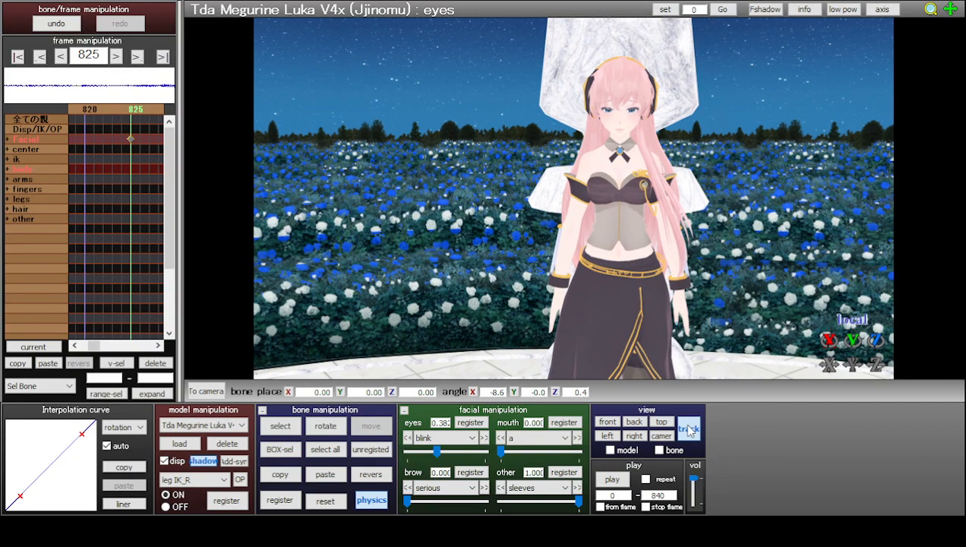
{"action": "scroll", "coordinate": [687, 357], "scroll_direction": "up", "scroll_amount": 5}
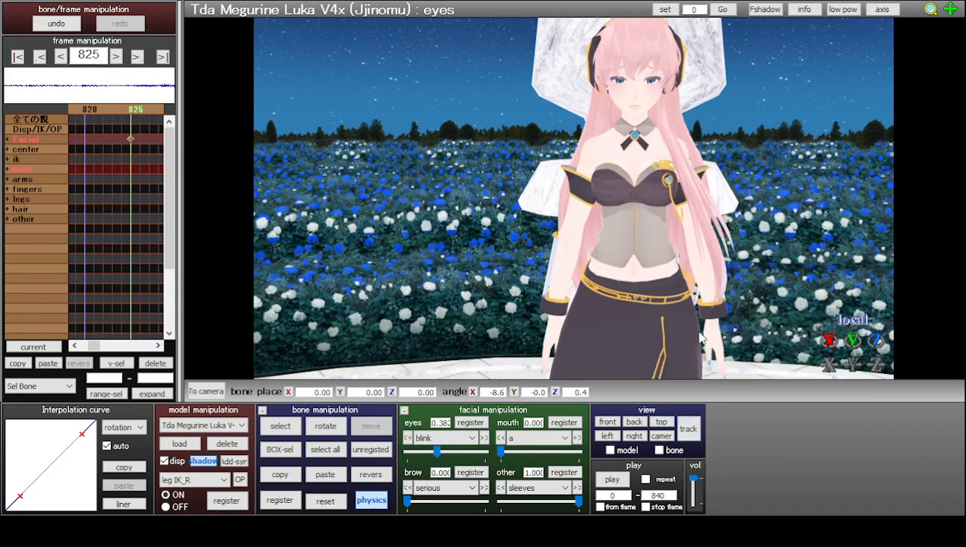
- Try the sleeves morph at lower values on the closer view of the model and return it to 1.000
{"action": "mouse_move", "coordinate": [600, 320]}
{"action": "right_mouse_down"}
{"action": "mouse_move", "coordinate": [562, 321]}
{"action": "mouse_move", "coordinate": [617, 321]}
{"action": "mouse_move", "coordinate": [566, 327]}
{"action": "mouse_move", "coordinate": [600, 319]}
{"action": "right_mouse_up"}
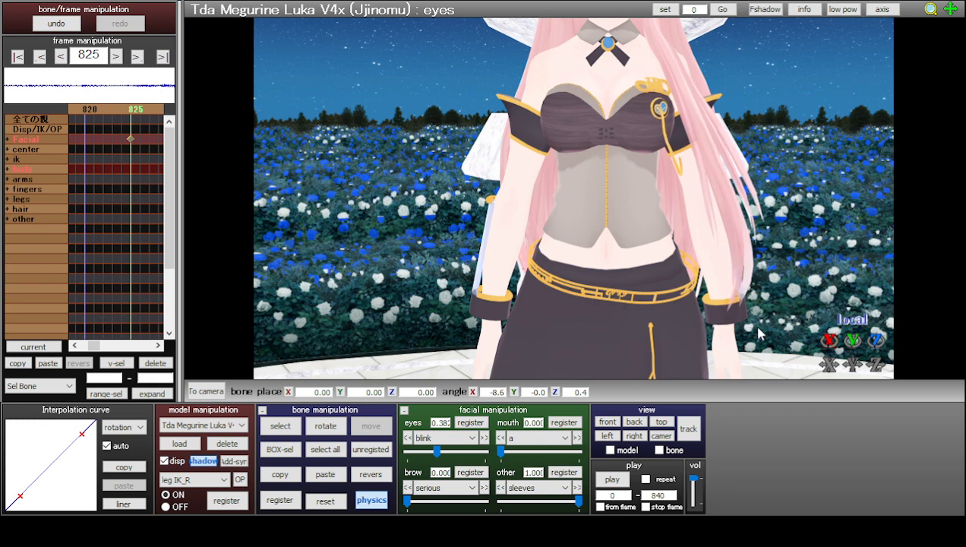
{"action": "left_click_drag", "start_coordinate": [578, 500], "coordinate": [485, 507]}
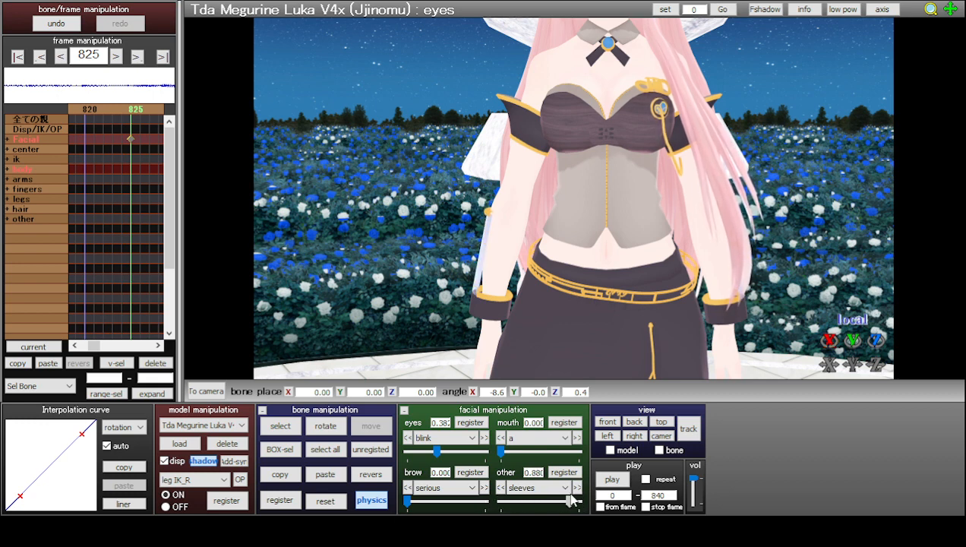
{"action": "left_click_drag", "start_coordinate": [499, 501], "coordinate": [600, 487]}
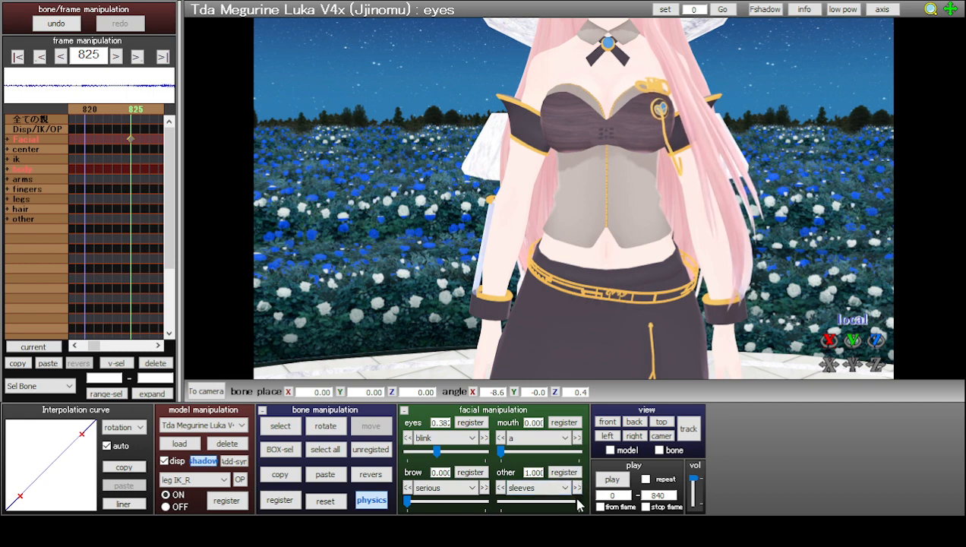
- Go to frame 0, set the sleeves morph to 1.000 and register it there
{"action": "double_click", "coordinate": [72, 55]}
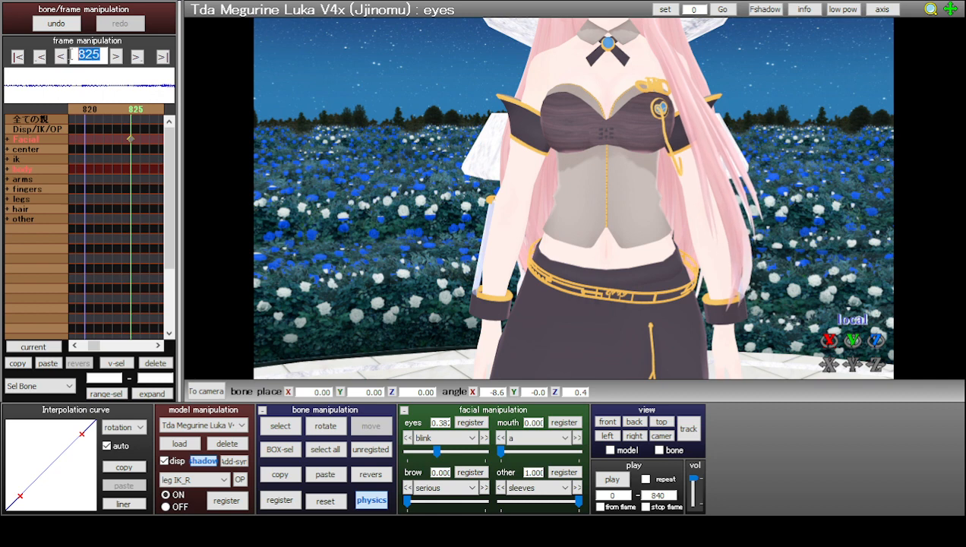
{"action": "type", "text": "0"}
{"action": "key", "text": "Return"}
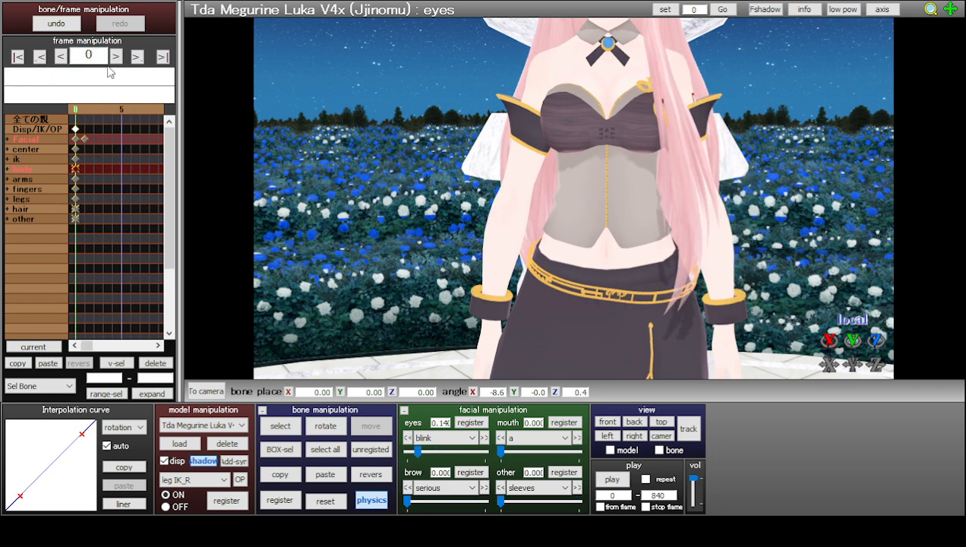
{"action": "left_click_drag", "start_coordinate": [500, 502], "coordinate": [593, 505]}
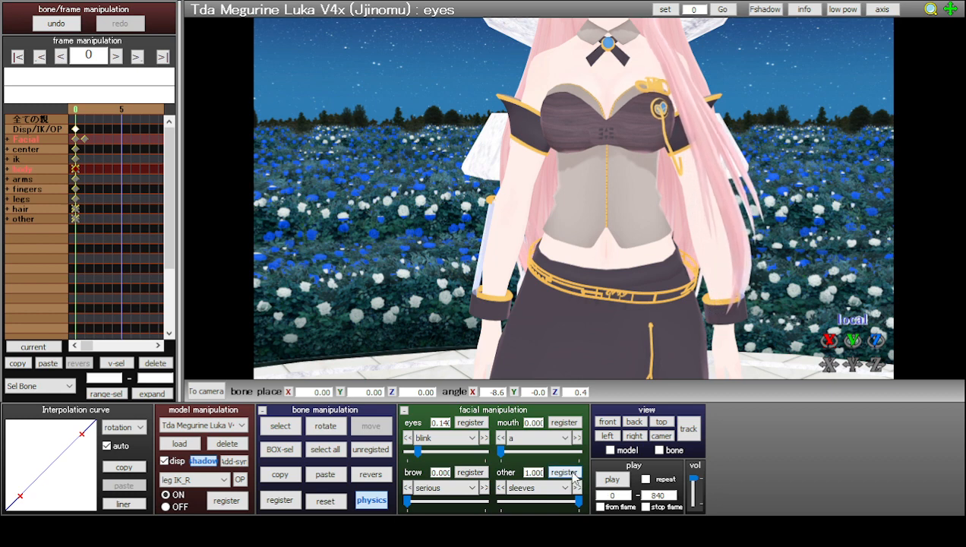
{"action": "left_click", "coordinate": [574, 477]}
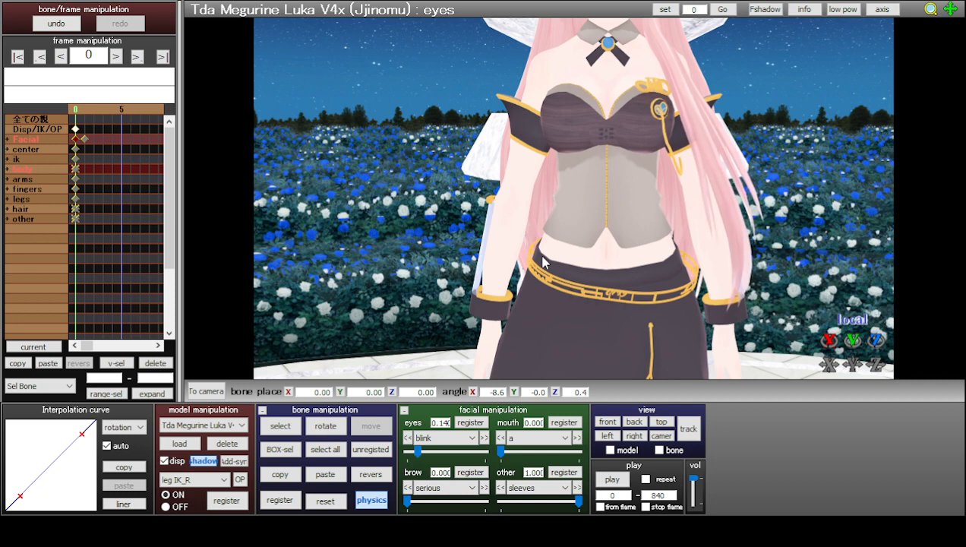
- Expand and collapse the Facial group in the keyframe list, and return to frame 825
{"action": "left_click", "coordinate": [65, 140]}
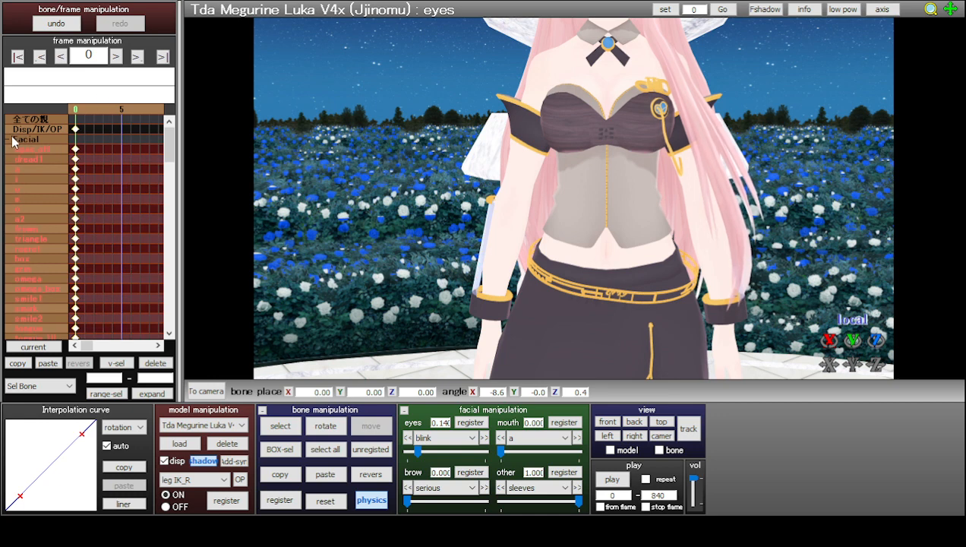
{"action": "left_click", "coordinate": [7, 138]}
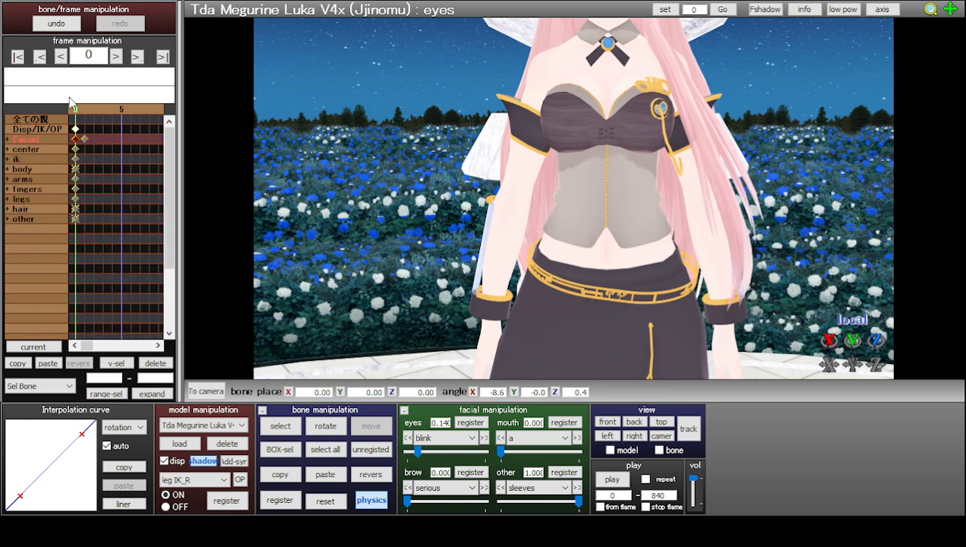
{"action": "left_click_drag", "start_coordinate": [100, 56], "coordinate": [67, 54]}
{"action": "type", "text": "825"}
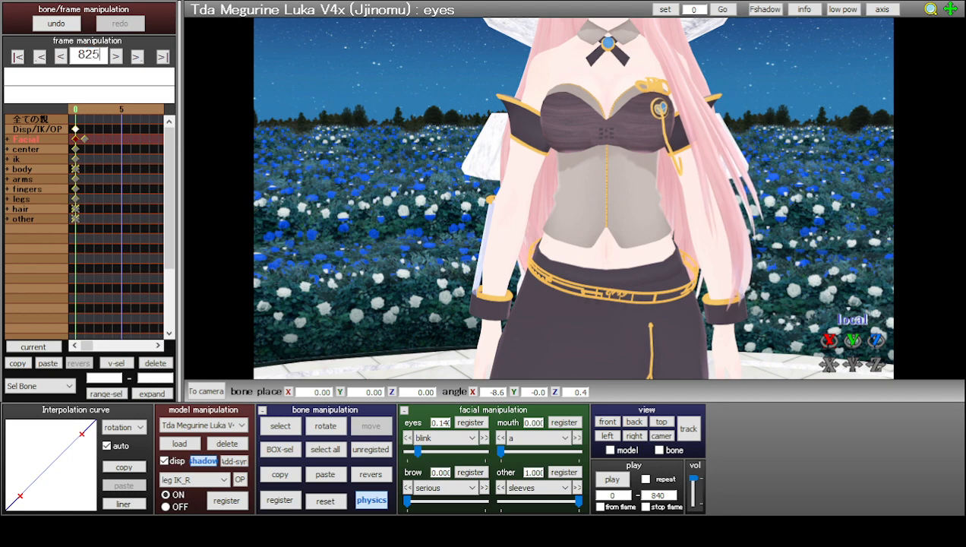
{"action": "key", "text": "Return"}
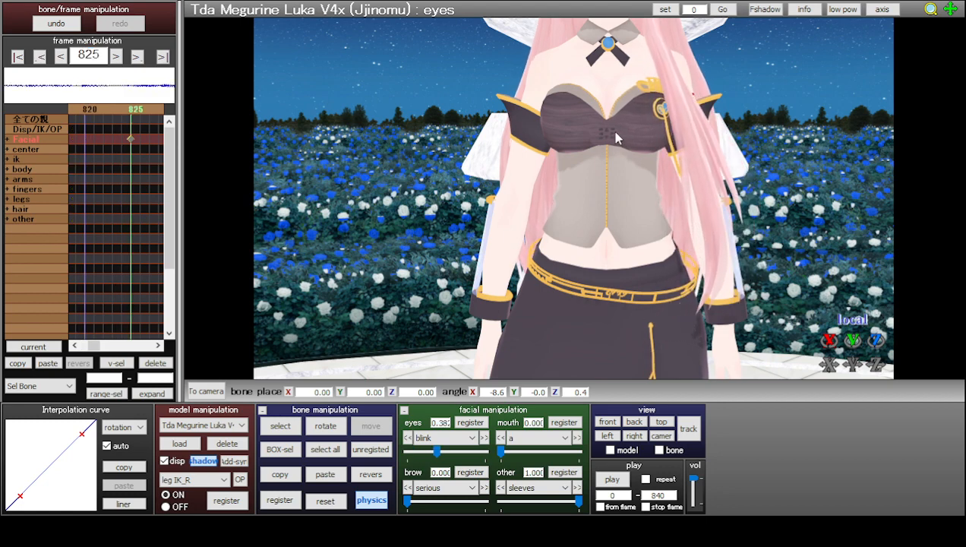
- Step frame by frame from 825 to 843 and back to 825, examining the model's face and mouth movement
{"action": "middle_click_drag", "start_coordinate": [612, 146], "coordinate": [607, 189]}
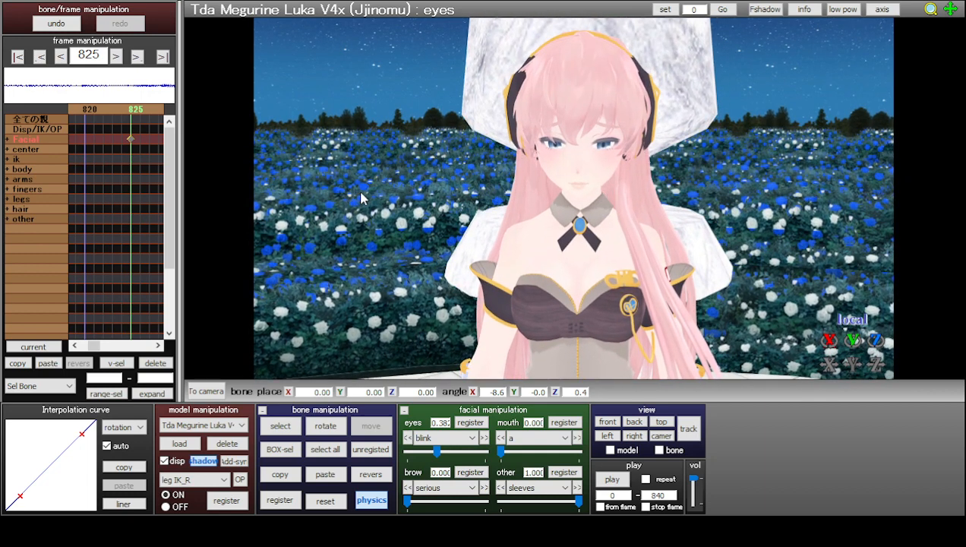
{"action": "key", "text": "Right"}
{"action": "key", "text": "Right"}
{"action": "key", "text": "Right"}
{"action": "key", "text": "Right"}
{"action": "key", "text": "Right"}
{"action": "key", "text": "Right"}
{"action": "key", "text": "Right"}
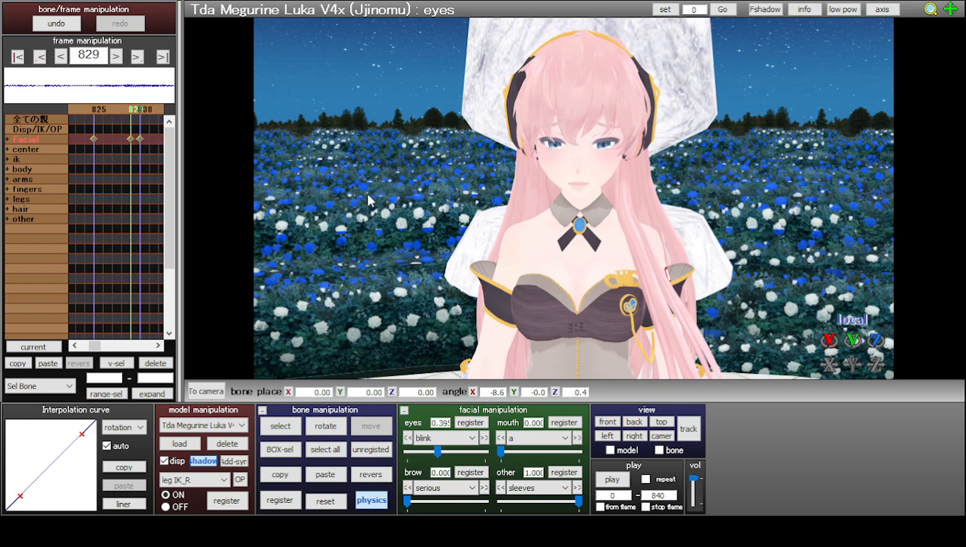
{"action": "key", "text": "Right"}
{"action": "key", "text": "Right"}
{"action": "key", "text": "Right"}
{"action": "key", "text": "Right"}
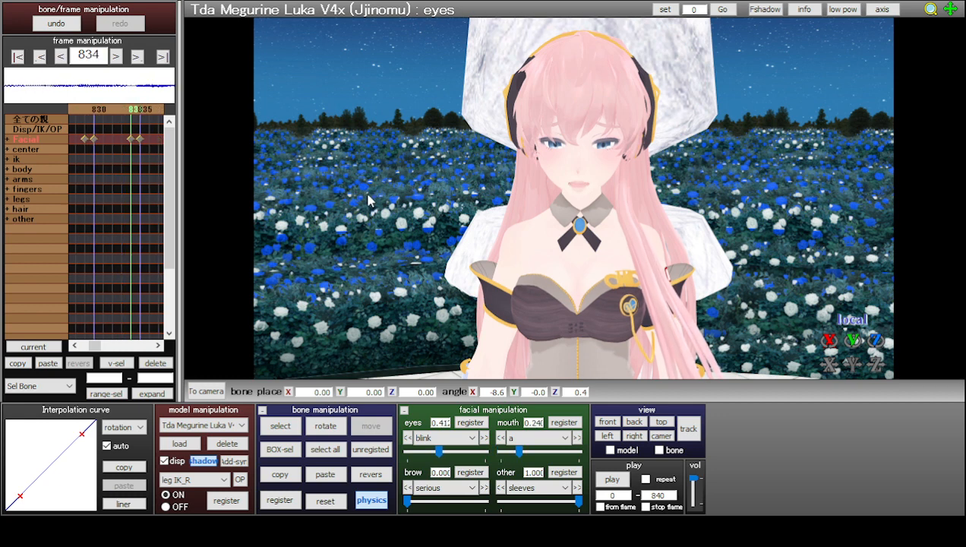
{"action": "key", "text": "Right"}
{"action": "key", "text": "Right"}
{"action": "key", "text": "Right"}
{"action": "key", "text": "Right"}
{"action": "key", "text": "Right"}
{"action": "key", "text": "Right"}
{"action": "key", "text": "Right"}
{"action": "key", "text": "Right"}
{"action": "key", "text": "Right"}
{"action": "key", "text": "Right"}
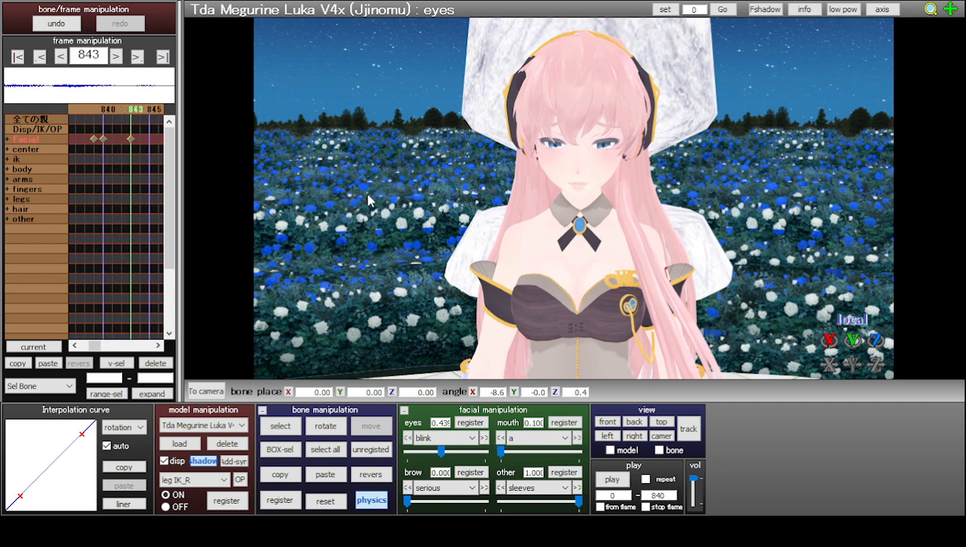
{"action": "key", "text": "Left"}
{"action": "key", "text": "Left"}
{"action": "key", "text": "Left"}
{"action": "key", "text": "Left"}
{"action": "key", "text": "Left"}
{"action": "key", "text": "Left"}
{"action": "key", "text": "Left"}
{"action": "key", "text": "Left"}
{"action": "key", "text": "Left"}
{"action": "key", "text": "Left"}
{"action": "key", "text": "Left"}
{"action": "key", "text": "Left"}
{"action": "key", "text": "Left"}
{"action": "key", "text": "Left"}
{"action": "key", "text": "Left"}
{"action": "key", "text": "Left"}
{"action": "key", "text": "Left"}
{"action": "key", "text": "Left"}
{"action": "key", "text": "Left"}
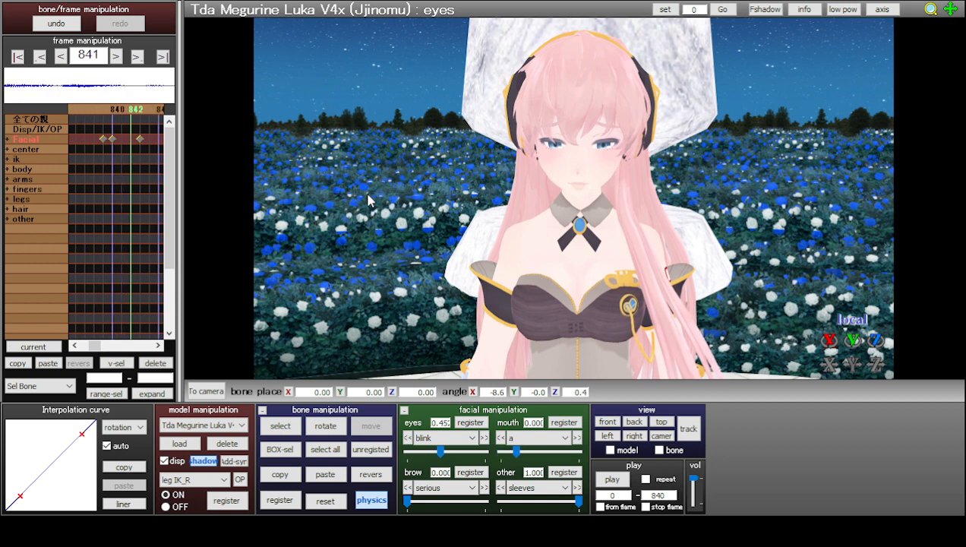
{"action": "key", "text": "Left"}
{"action": "key", "text": "Left"}
{"action": "key", "text": "Left"}
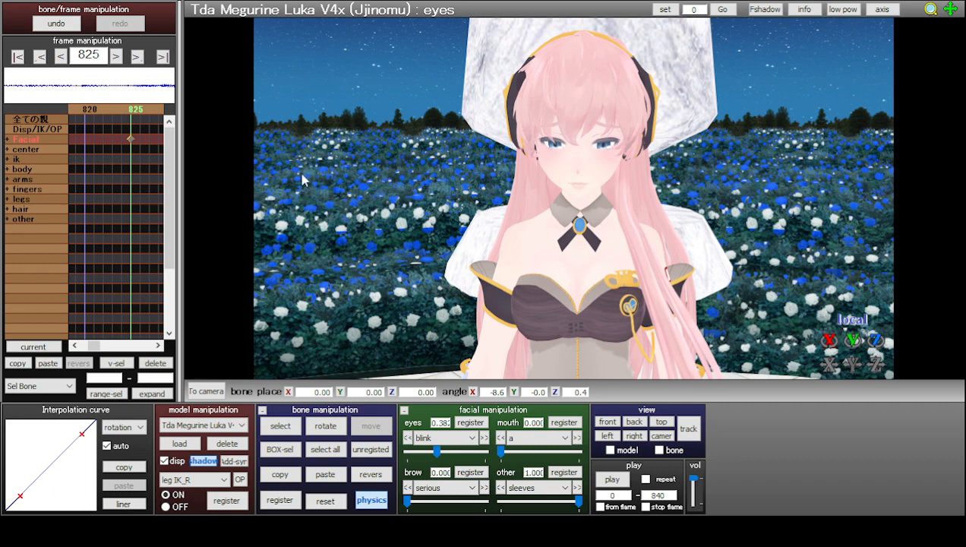
- Select all bones of the model, register them at frame 825 and leave bone selection mode
{"action": "left_click", "coordinate": [281, 428]}
{"action": "left_click", "coordinate": [326, 450]}
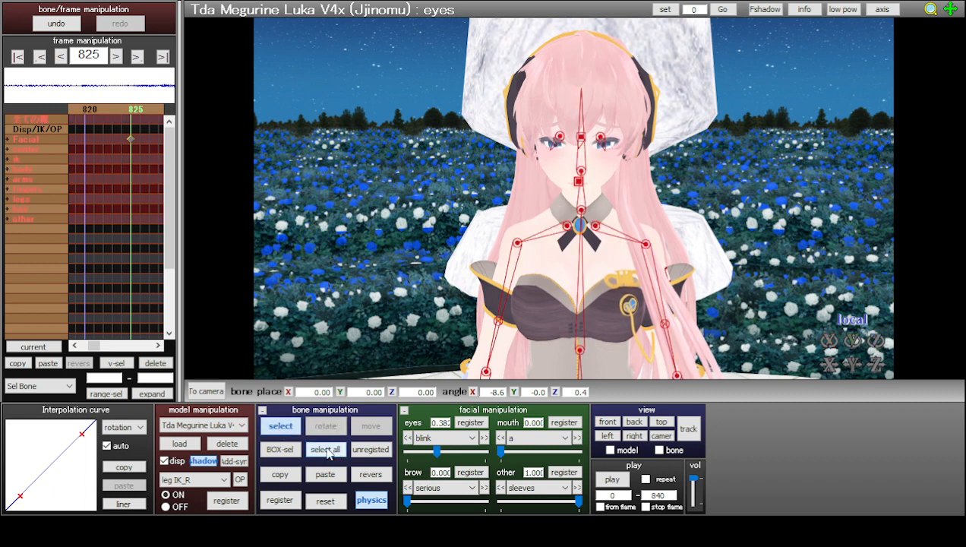
{"action": "left_click", "coordinate": [287, 501]}
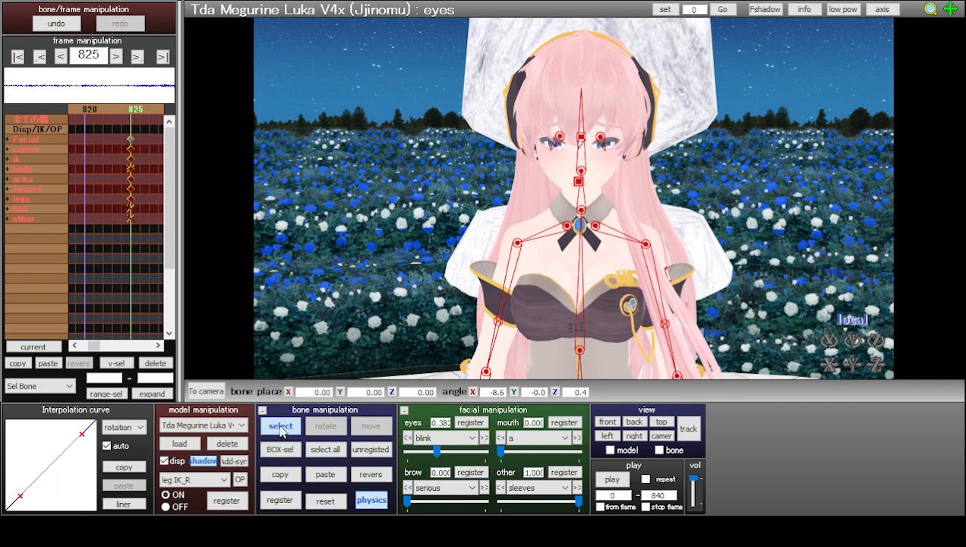
{"action": "left_click", "coordinate": [280, 428]}
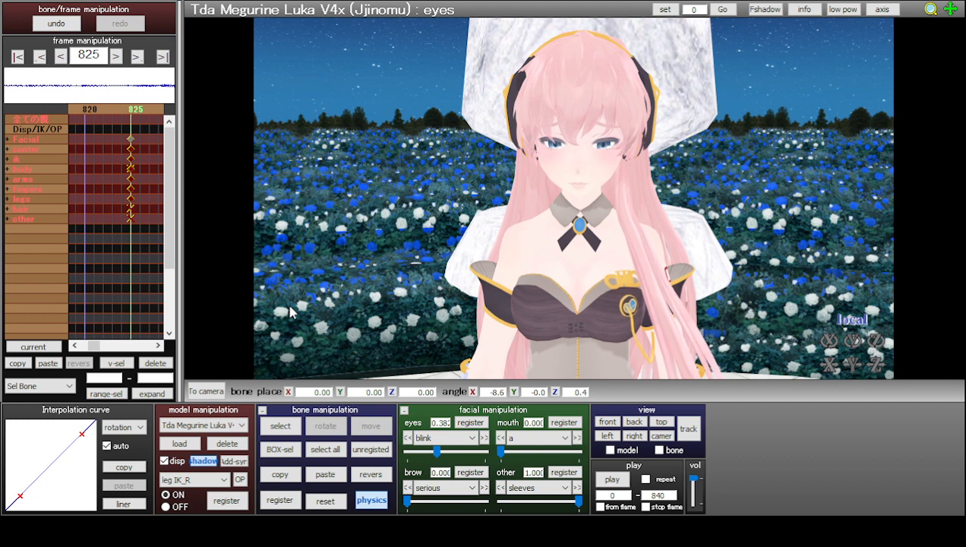
- Step back and forth through frames 821 to 858, examining the facial keyframes and the mouth movement
{"action": "key", "text": "Right"}
{"action": "key", "text": "Right"}
{"action": "key", "text": "Right"}
{"action": "key", "text": "Right"}
{"action": "key", "text": "Right"}
{"action": "key", "text": "Right"}
{"action": "key", "text": "Right"}
{"action": "key", "text": "Right"}
{"action": "key", "text": "Right"}
{"action": "key", "text": "Right"}
{"action": "key", "text": "Right"}
{"action": "key", "text": "Right"}
{"action": "key", "text": "Right"}
{"action": "key", "text": "Right"}
{"action": "key", "text": "Right"}
{"action": "key", "text": "Right"}
{"action": "key", "text": "Right"}
{"action": "key", "text": "Right"}
{"action": "key", "text": "Right"}
{"action": "key", "text": "Right"}
{"action": "key", "text": "Right"}
{"action": "key", "text": "Right"}
{"action": "key", "text": "Right"}
{"action": "key", "text": "Right"}
{"action": "key", "text": "Right"}
{"action": "key", "text": "Right"}
{"action": "key", "text": "Right"}
{"action": "key", "text": "Right"}
{"action": "key", "text": "Right"}
{"action": "key", "text": "Right"}
{"action": "key", "text": "Right"}
{"action": "key", "text": "Right"}
{"action": "key", "text": "Right"}
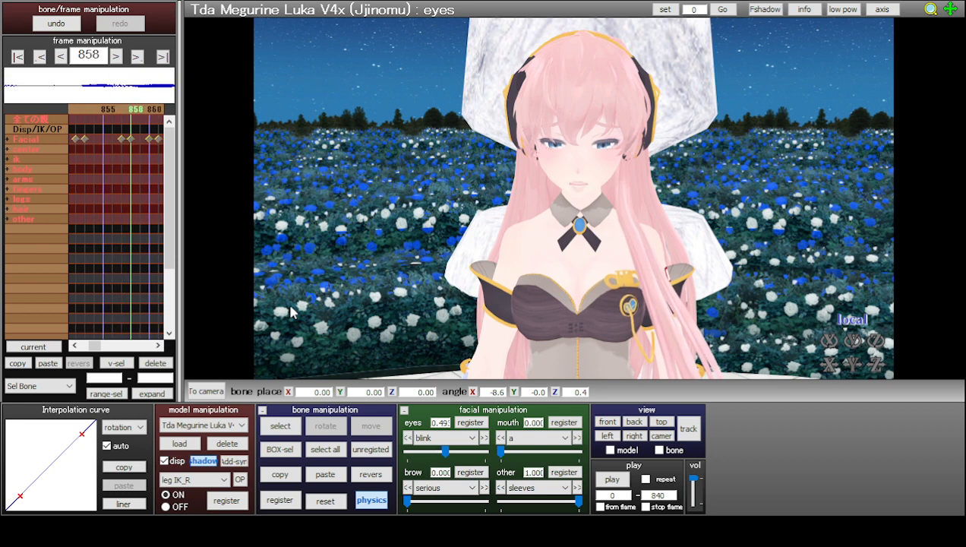
{"action": "key", "text": "Left"}
{"action": "key", "text": "Left"}
{"action": "key", "text": "Left"}
{"action": "key", "text": "Left"}
{"action": "key", "text": "Left"}
{"action": "key", "text": "Left"}
{"action": "key", "text": "Left"}
{"action": "key", "text": "Left"}
{"action": "key", "text": "Left"}
{"action": "key", "text": "Left"}
{"action": "key", "text": "Left"}
{"action": "key", "text": "Left"}
{"action": "key", "text": "Left"}
{"action": "key", "text": "Left"}
{"action": "key", "text": "Left"}
{"action": "key", "text": "Left"}
{"action": "key", "text": "Left"}
{"action": "key", "text": "Left"}
{"action": "key", "text": "Left"}
{"action": "key", "text": "Left"}
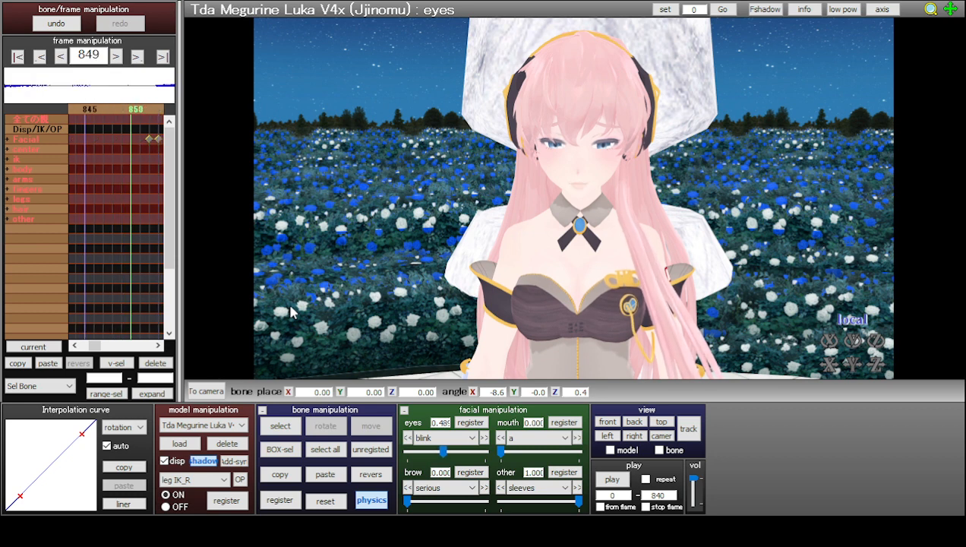
{"action": "key", "text": "Left"}
{"action": "key", "text": "Left"}
{"action": "key", "text": "Left"}
{"action": "key", "text": "Left"}
{"action": "key", "text": "Left"}
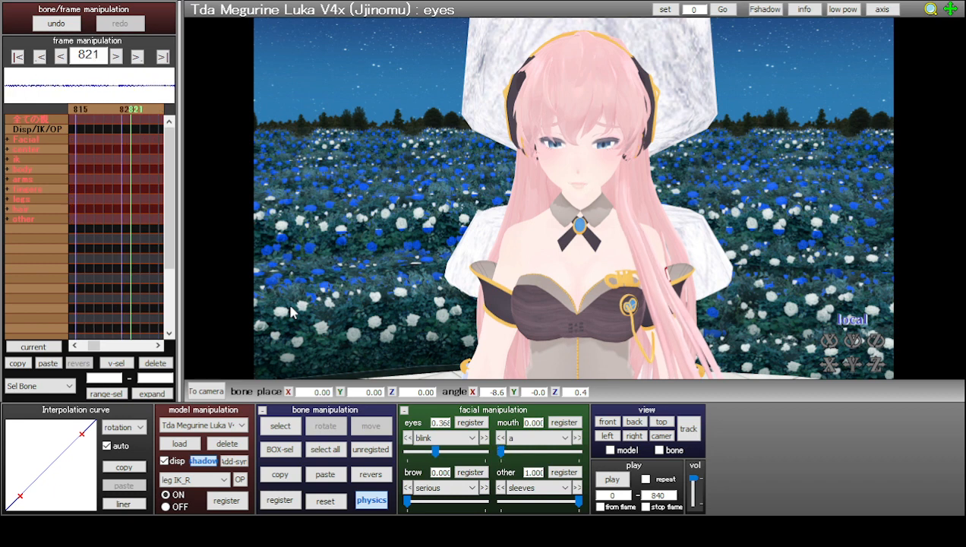
{"action": "key", "text": "Right"}
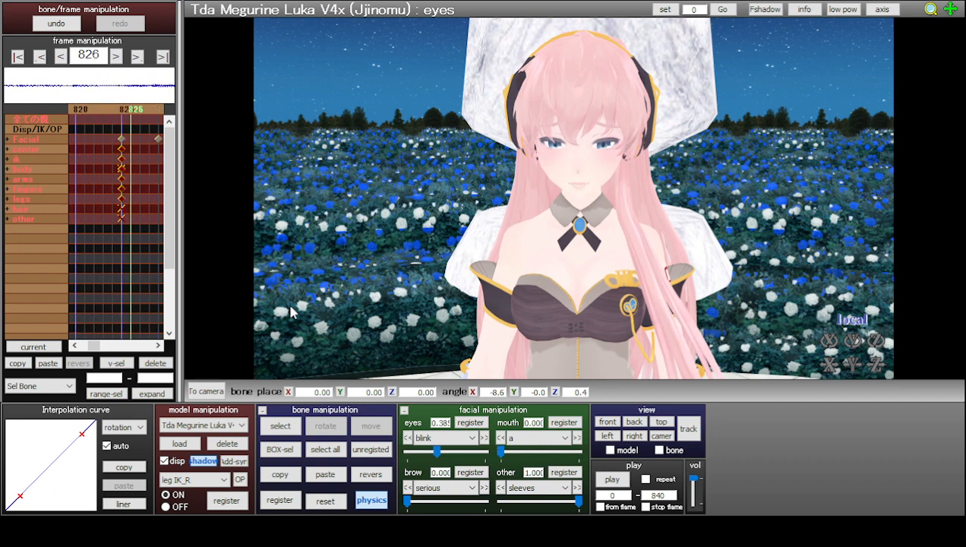
{"action": "key", "text": "Right"}
{"action": "key", "text": "Right"}
{"action": "key", "text": "Right"}
{"action": "key", "text": "Right"}
{"action": "key", "text": "Right"}
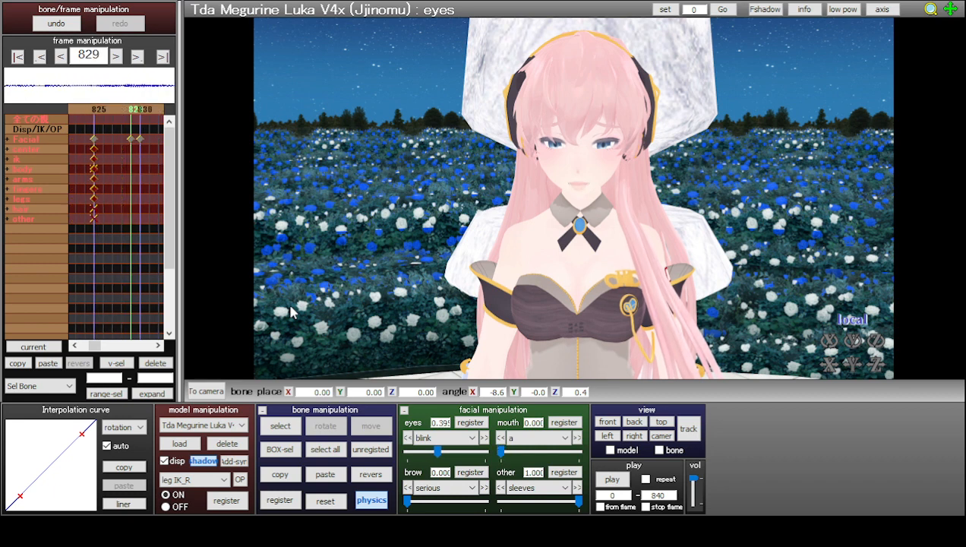
{"action": "key", "text": "Right"}
{"action": "key", "text": "Right"}
{"action": "key", "text": "Right"}
{"action": "key", "text": "Right"}
{"action": "key", "text": "Right"}
{"action": "key", "text": "Right"}
{"action": "key", "text": "Right"}
{"action": "key", "text": "Right"}
{"action": "key", "text": "Right"}
{"action": "key", "text": "Right"}
{"action": "key", "text": "Right"}
{"action": "key", "text": "Right"}
{"action": "key", "text": "Right"}
{"action": "key", "text": "Right"}
{"action": "key", "text": "Right"}
{"action": "key", "text": "Right"}
{"action": "key", "text": "Right"}
{"action": "key", "text": "Right"}
{"action": "key", "text": "Right"}
{"action": "key", "text": "Right"}
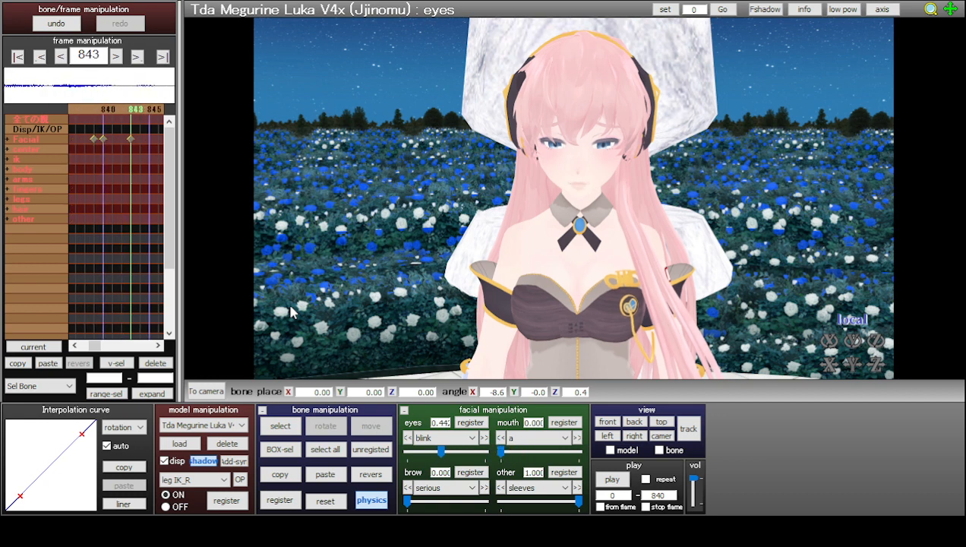
{"action": "key", "text": "Right"}
{"action": "key", "text": "Right"}
{"action": "key", "text": "Right"}
{"action": "key", "text": "Right"}
{"action": "key", "text": "Right"}
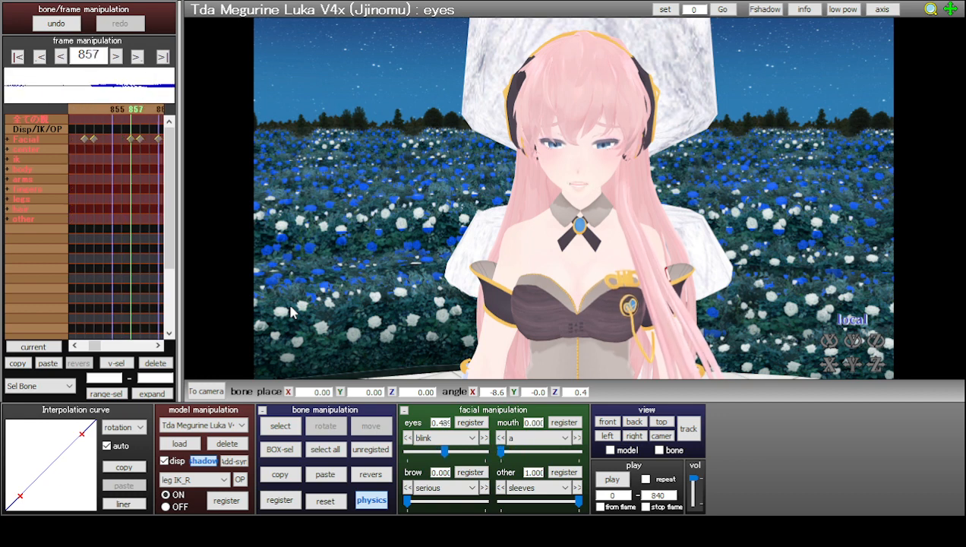
- Advance frame by frame from 857 to 885, examining the facial keyframes and the model's expression along the way
{"action": "key", "text": "Right"}
{"action": "key", "text": "Right"}
{"action": "key", "text": "Right"}
{"action": "key", "text": "Right"}
{"action": "key", "text": "Right"}
{"action": "key", "text": "Right"}
{"action": "key", "text": "Right"}
{"action": "key", "text": "Right"}
{"action": "key", "text": "Right"}
{"action": "key", "text": "Right"}
{"action": "key", "text": "Right"}
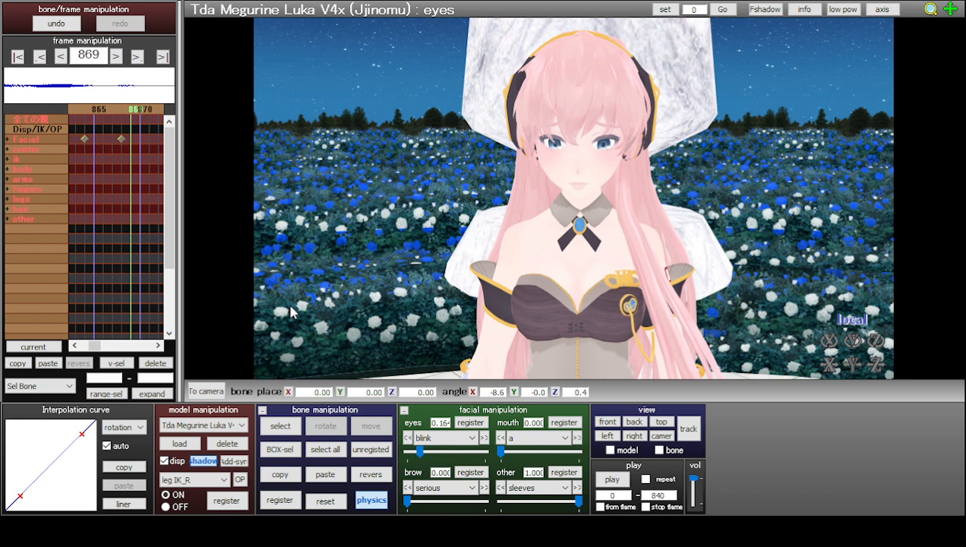
{"action": "key", "text": "Right"}
{"action": "key", "text": "Right"}
{"action": "key", "text": "Right"}
{"action": "key", "text": "Right"}
{"action": "key", "text": "Right"}
{"action": "key", "text": "Right"}
{"action": "key", "text": "Right"}
{"action": "key", "text": "Right"}
{"action": "key", "text": "Right"}
{"action": "key", "text": "Right"}
{"action": "key", "text": "Right"}
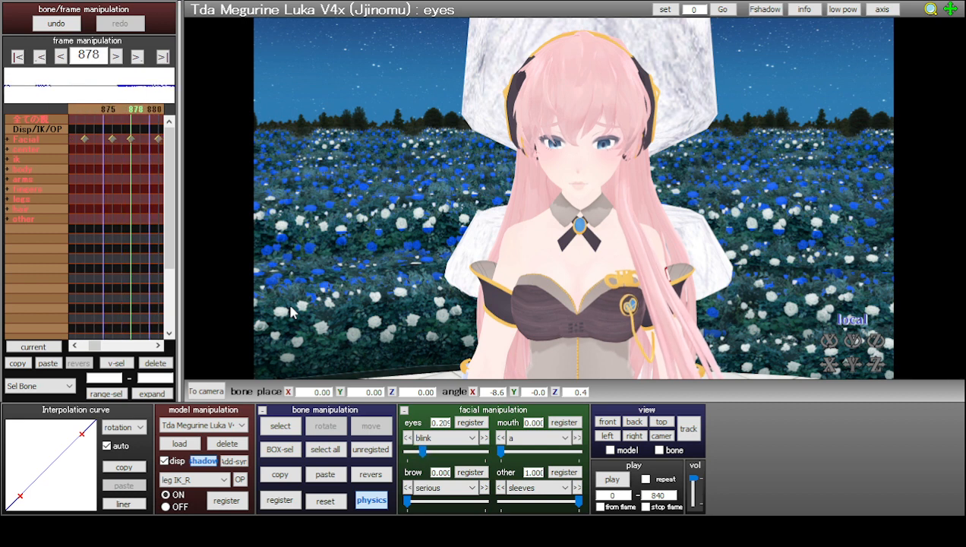
{"action": "key", "text": "Right"}
{"action": "key", "text": "Right"}
{"action": "key", "text": "Right"}
{"action": "key", "text": "Right"}
{"action": "key", "text": "Right"}
{"action": "key", "text": "Right"}
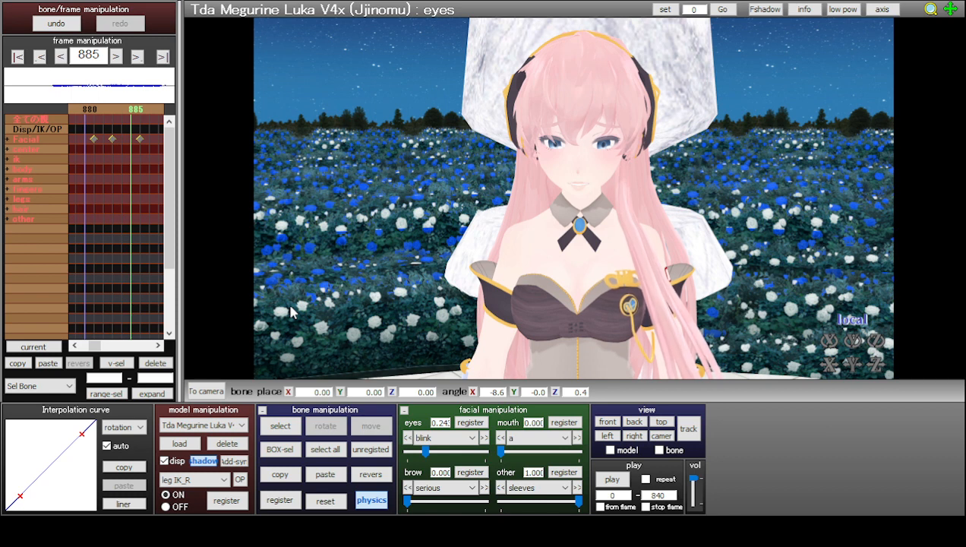
- Select the head bone and the neck bone in turn and reset the rotation of each at frame 885
{"action": "left_click", "coordinate": [280, 425]}
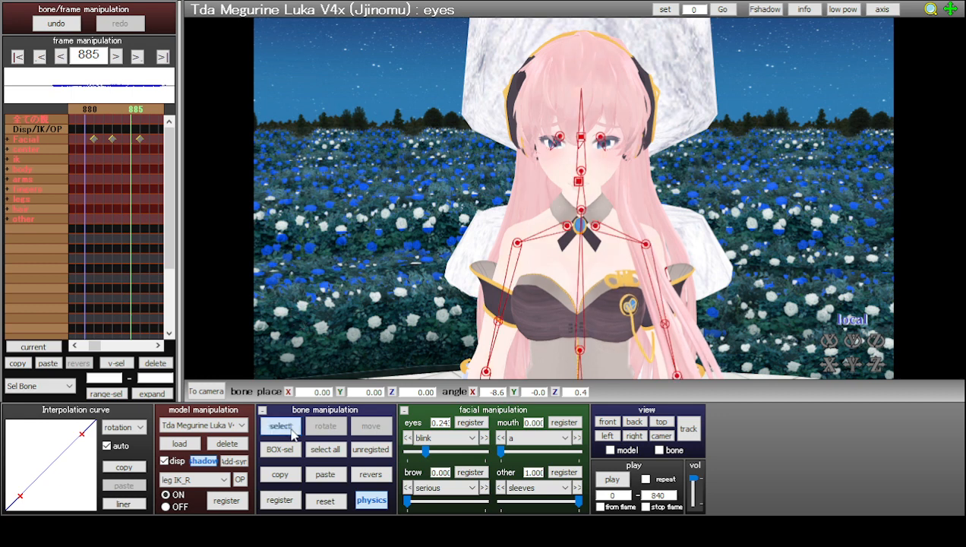
{"action": "left_click", "coordinate": [580, 173]}
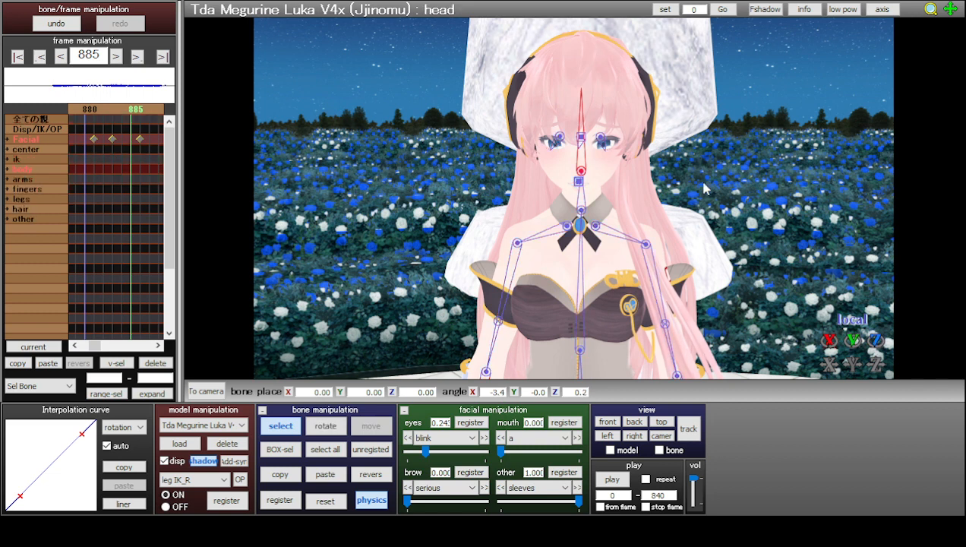
{"action": "left_click", "coordinate": [330, 503]}
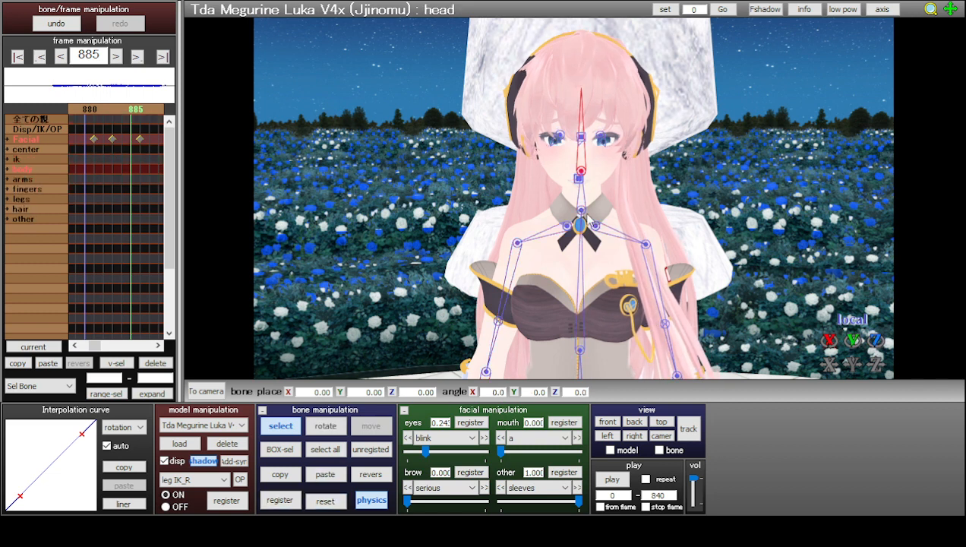
{"action": "left_click", "coordinate": [582, 212]}
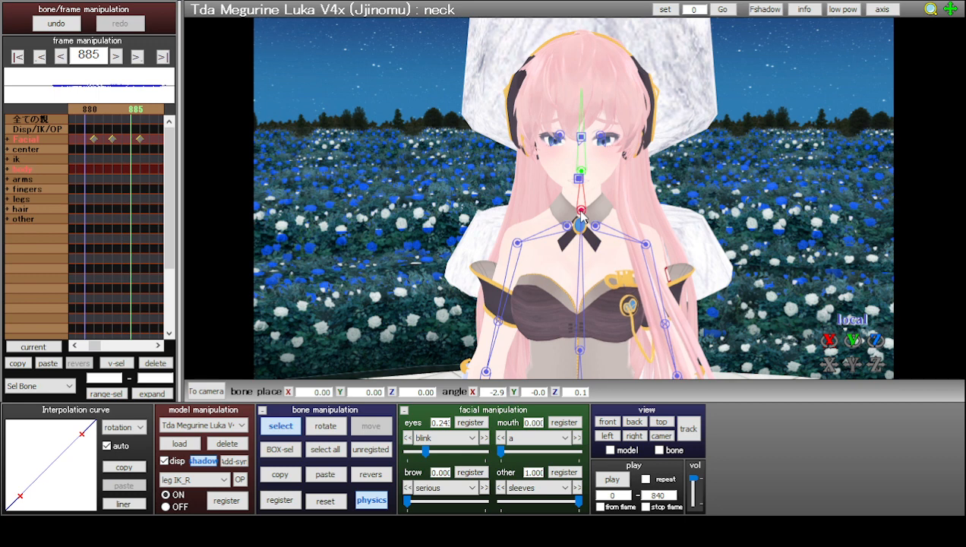
{"action": "left_click", "coordinate": [337, 503]}
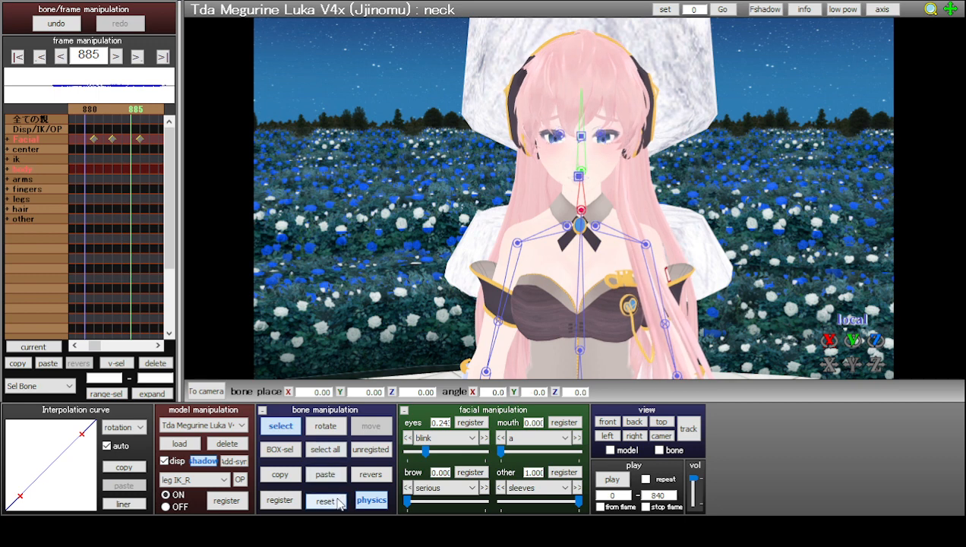
- Check the pose with the bones hidden, and register the neck and head bones at frame 885
{"action": "left_click", "coordinate": [293, 432]}
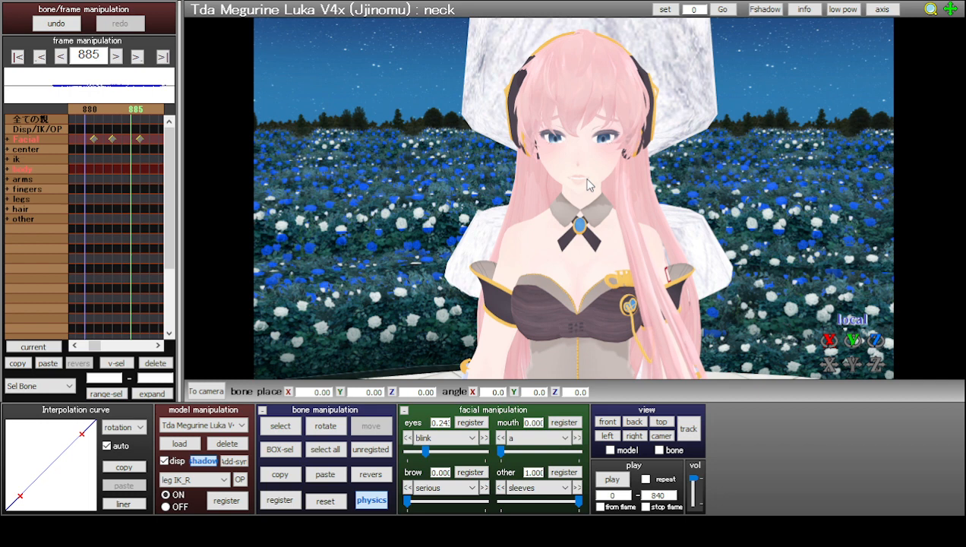
{"action": "left_click", "coordinate": [287, 433]}
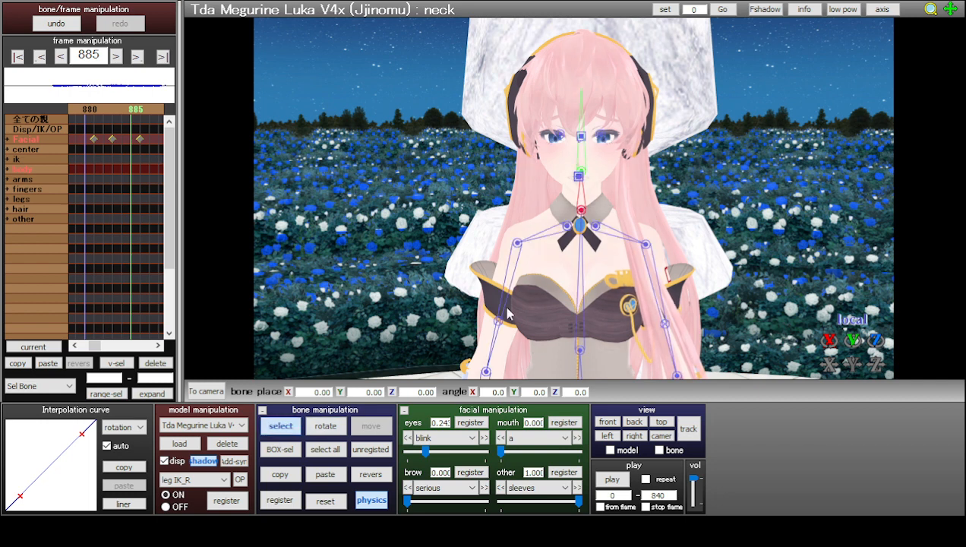
{"action": "left_click", "coordinate": [279, 500]}
{"action": "left_click", "coordinate": [581, 173]}
{"action": "left_click", "coordinate": [280, 499]}
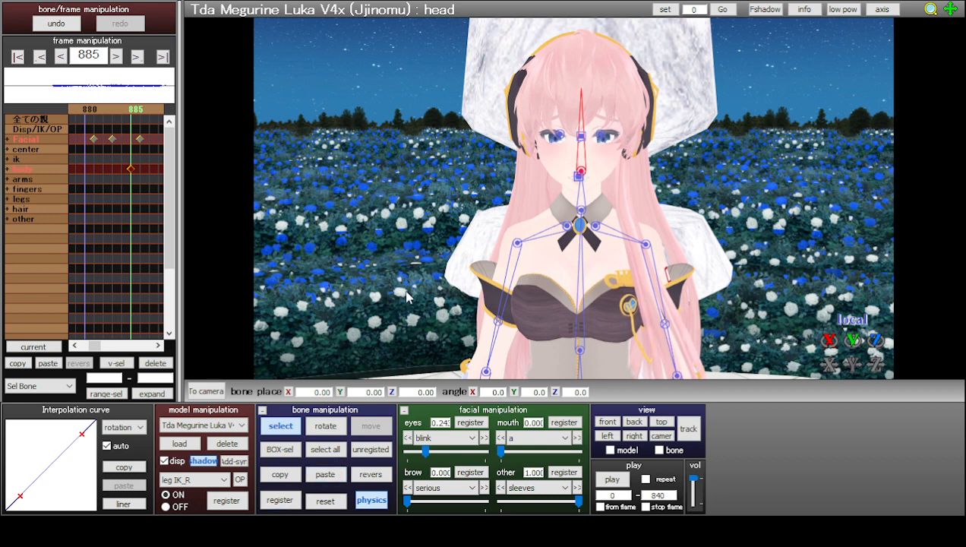
- Select the eyes bone above the head, try a slight rotation, and reset its angle to zero for frame 885
{"action": "middle_click_drag", "start_coordinate": [451, 147], "coordinate": [451, 159]}
{"action": "left_click", "coordinate": [579, 30]}
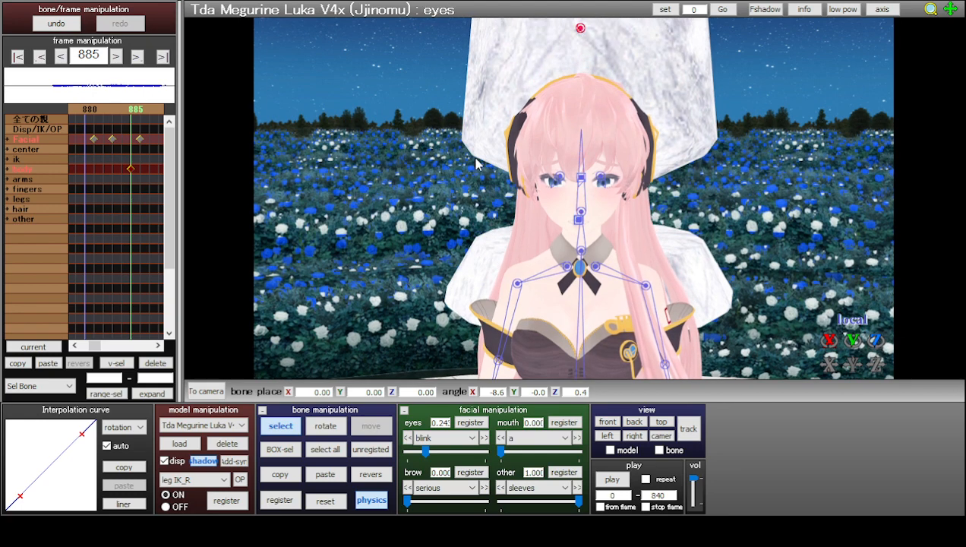
{"action": "left_click", "coordinate": [330, 425]}
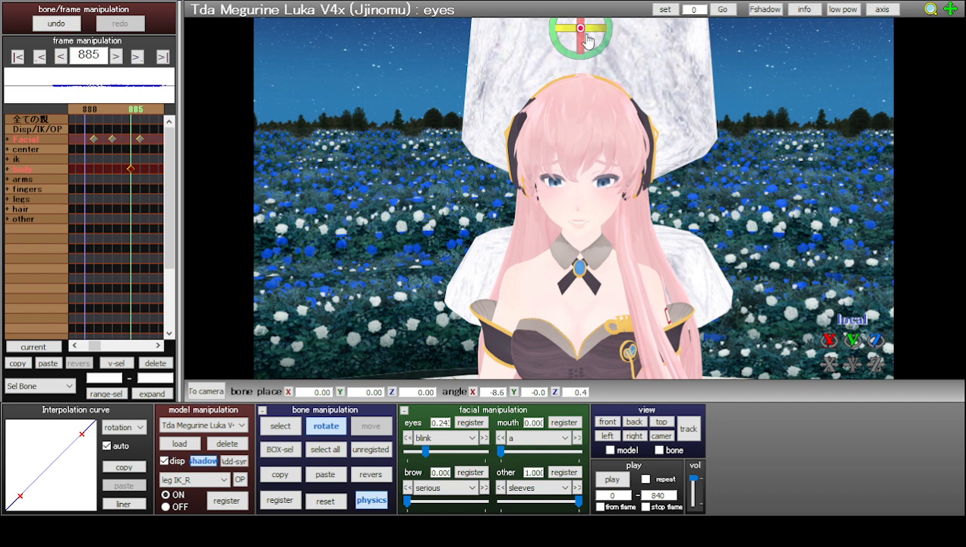
{"action": "mouse_move", "coordinate": [581, 43]}
{"action": "left_mouse_down"}
{"action": "mouse_move", "coordinate": [587, 33]}
{"action": "mouse_move", "coordinate": [585, 46]}
{"action": "left_mouse_up"}
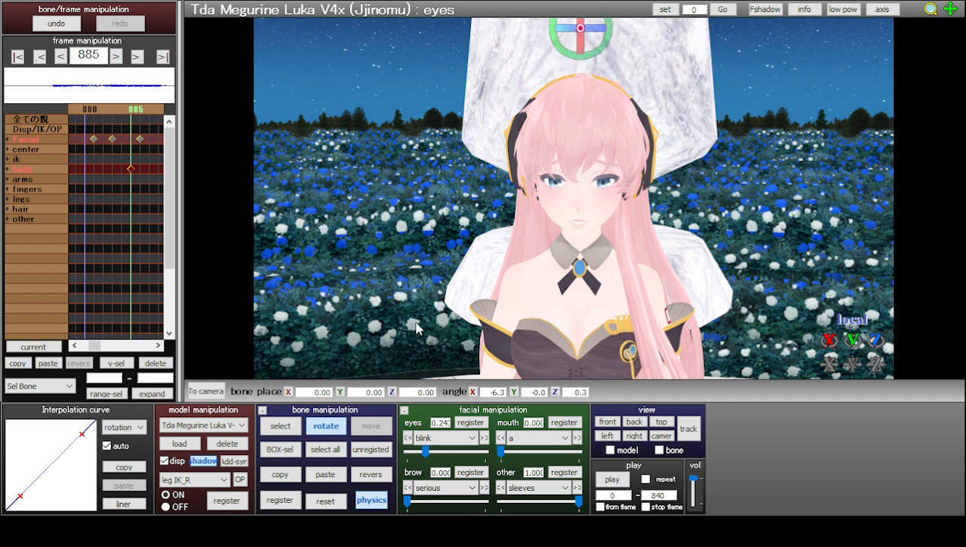
{"action": "left_click", "coordinate": [316, 502]}
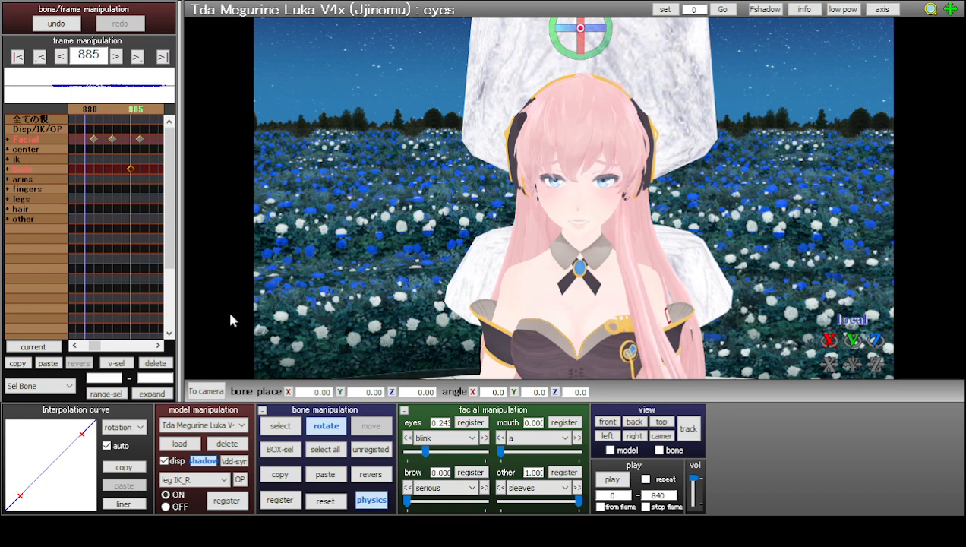
- Set the playback range from frame 825 to frame 895
{"action": "double_click", "coordinate": [656, 495]}
{"action": "type", "text": "895"}
{"action": "double_click", "coordinate": [612, 494]}
{"action": "type", "text": "825"}
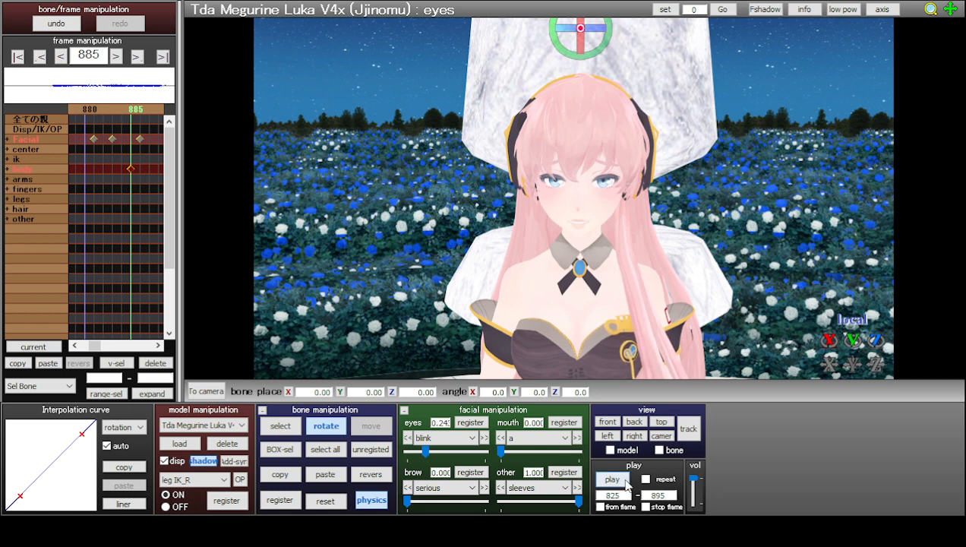
- Return to frame 825 and play the range to examine the head and eye movement
{"action": "left_click_drag", "start_coordinate": [101, 53], "coordinate": [65, 52]}
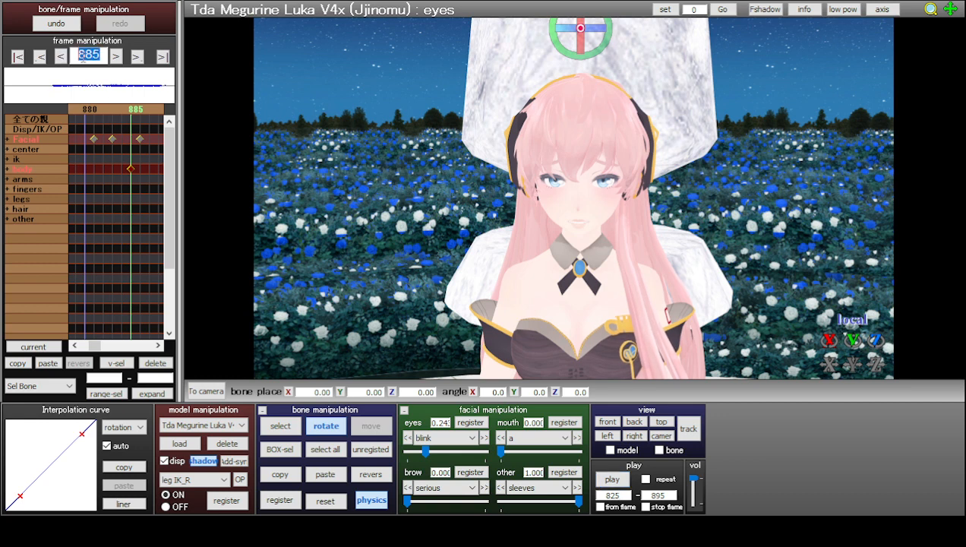
{"action": "type", "text": "825"}
{"action": "key", "text": "Return"}
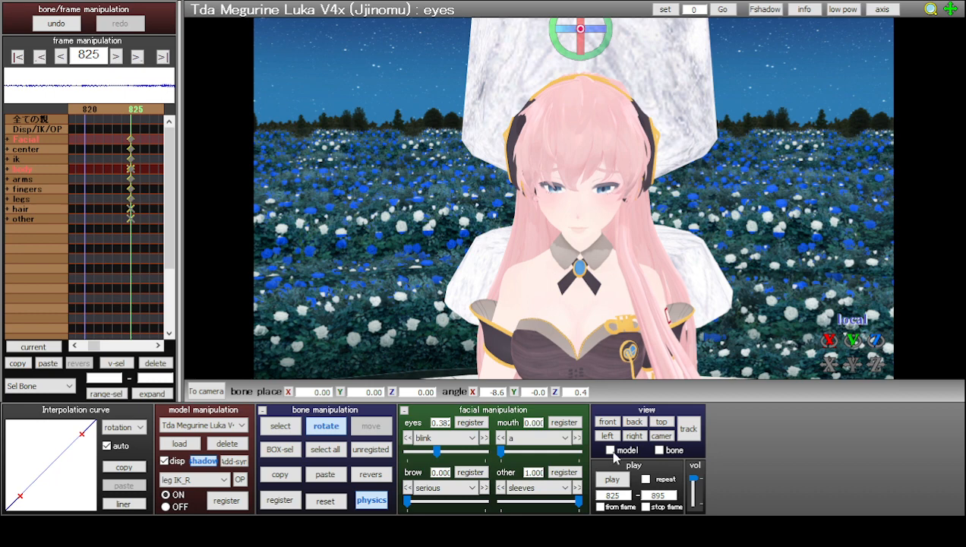
{"action": "left_click", "coordinate": [612, 480]}
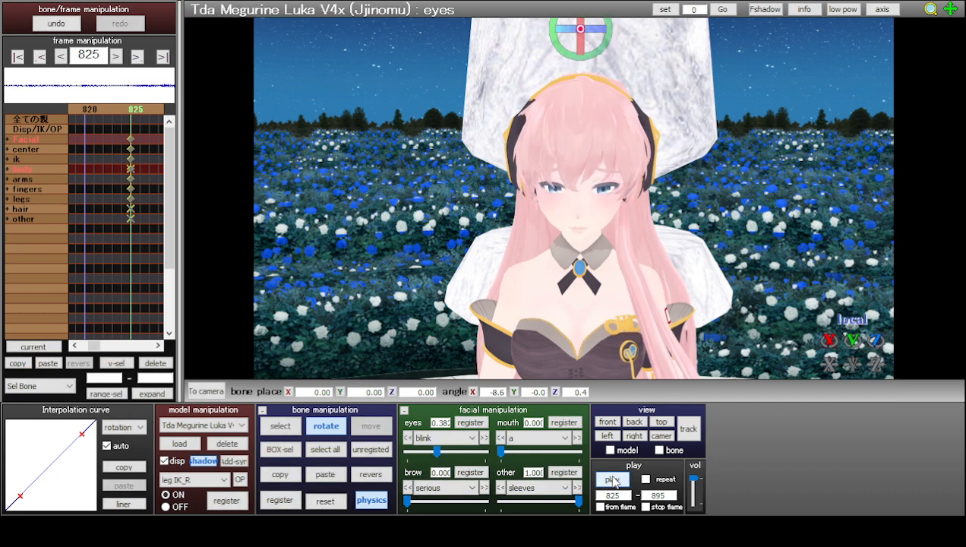
{"action": "left_click", "coordinate": [612, 480]}
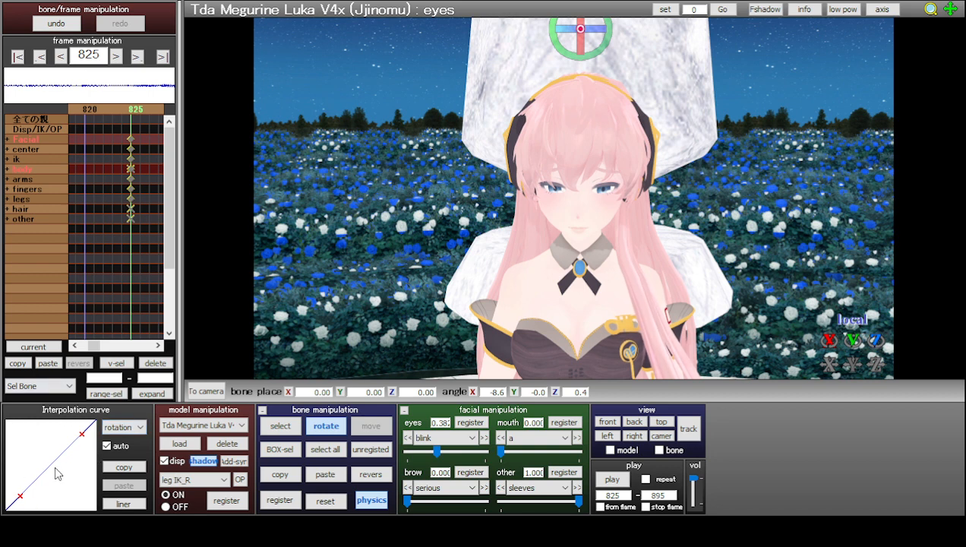
- Shape the rotation interpolation curve into a steep S with a slow start and slow end, and play the range
{"action": "left_click_drag", "start_coordinate": [20, 498], "coordinate": [28, 509]}
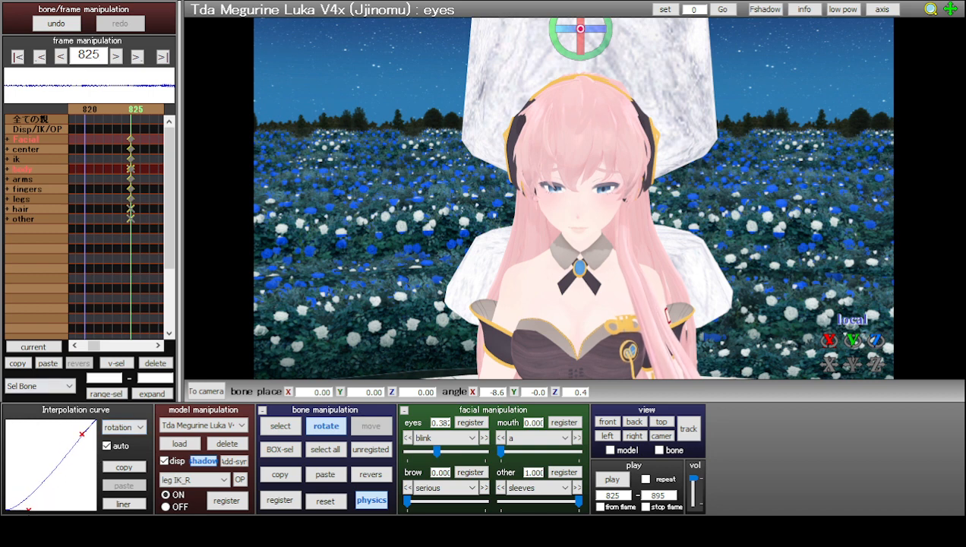
{"action": "left_click_drag", "start_coordinate": [84, 436], "coordinate": [28, 421]}
{"action": "left_click_drag", "start_coordinate": [28, 509], "coordinate": [69, 511]}
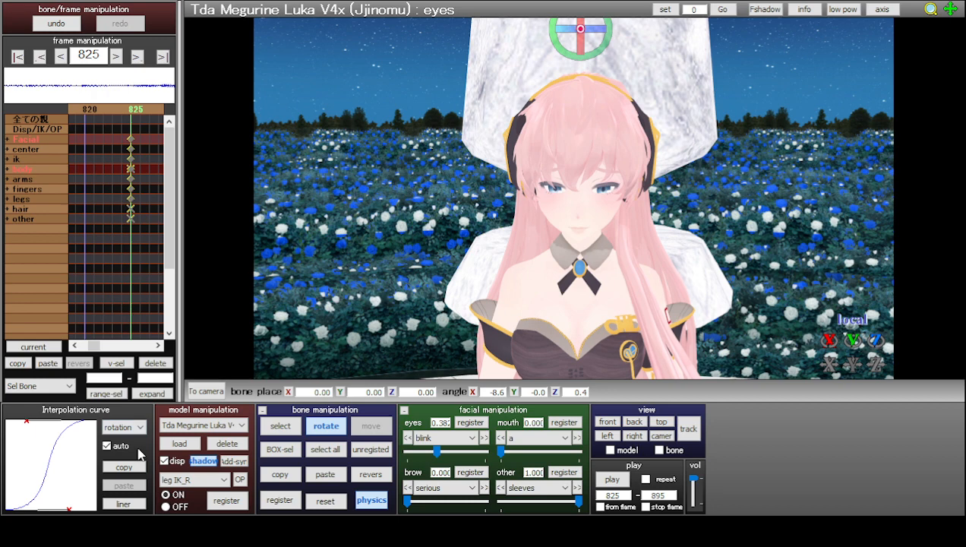
{"action": "left_click", "coordinate": [616, 482]}
- Reshape the rotation interpolation curve into an inverted S with a fast start, flat middle and fast end, and play the range
{"action": "left_click_drag", "start_coordinate": [69, 508], "coordinate": [22, 474]}
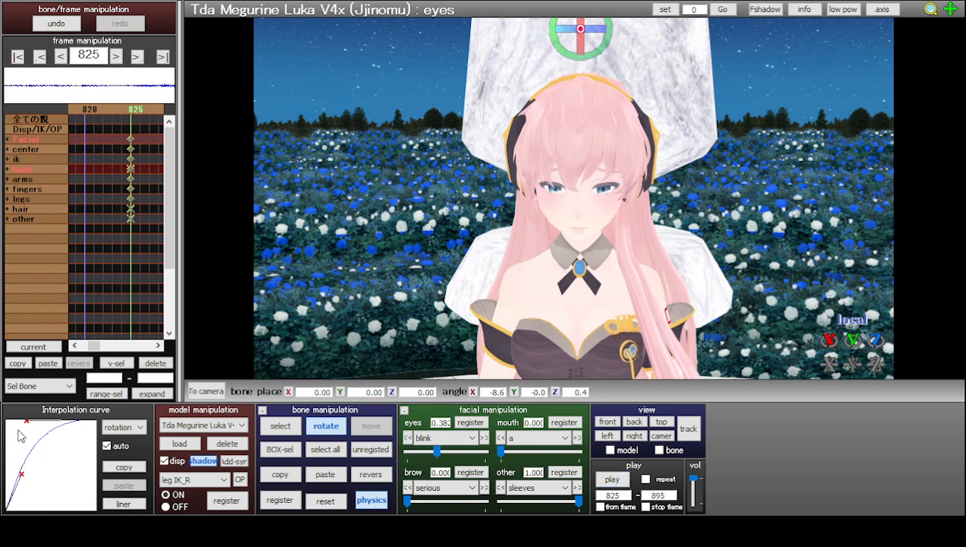
{"action": "left_click_drag", "start_coordinate": [26, 422], "coordinate": [92, 497]}
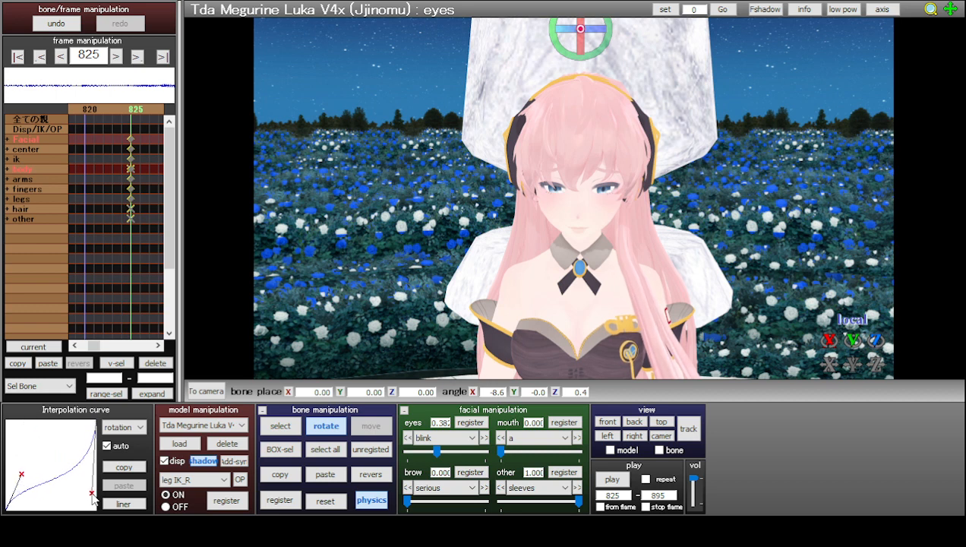
{"action": "left_click_drag", "start_coordinate": [21, 474], "coordinate": [12, 446]}
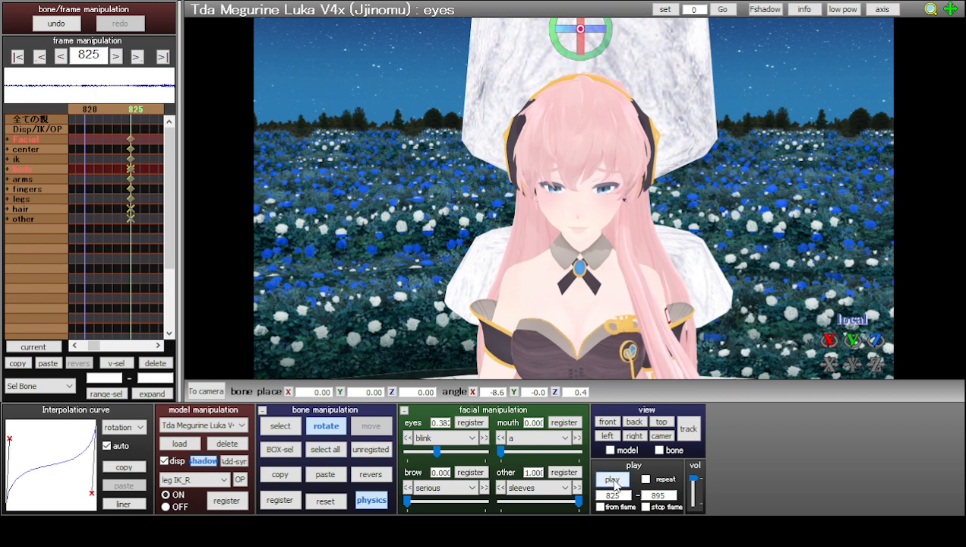
{"action": "left_click", "coordinate": [612, 480]}
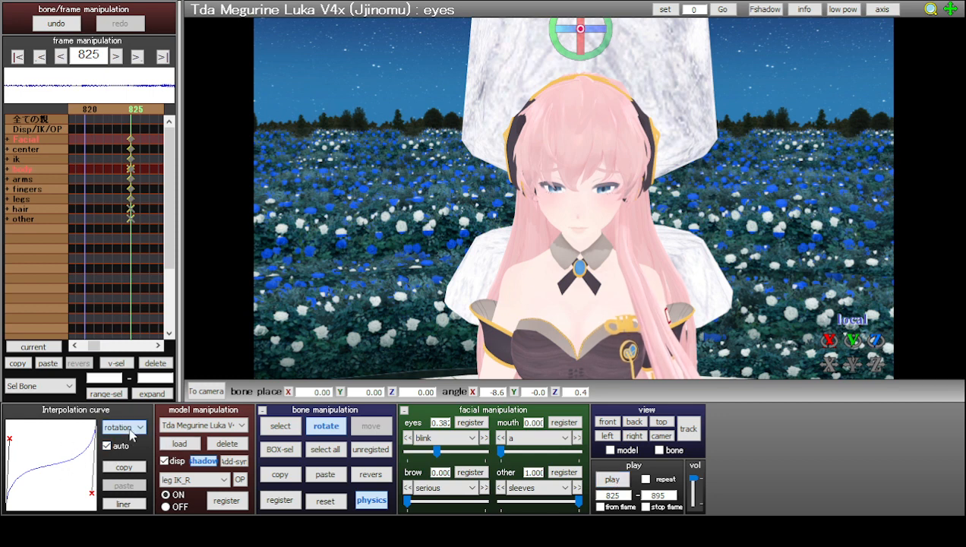
- Display all interpolation curves together, play the range, and return to the rotation curve
{"action": "left_click", "coordinate": [117, 476]}
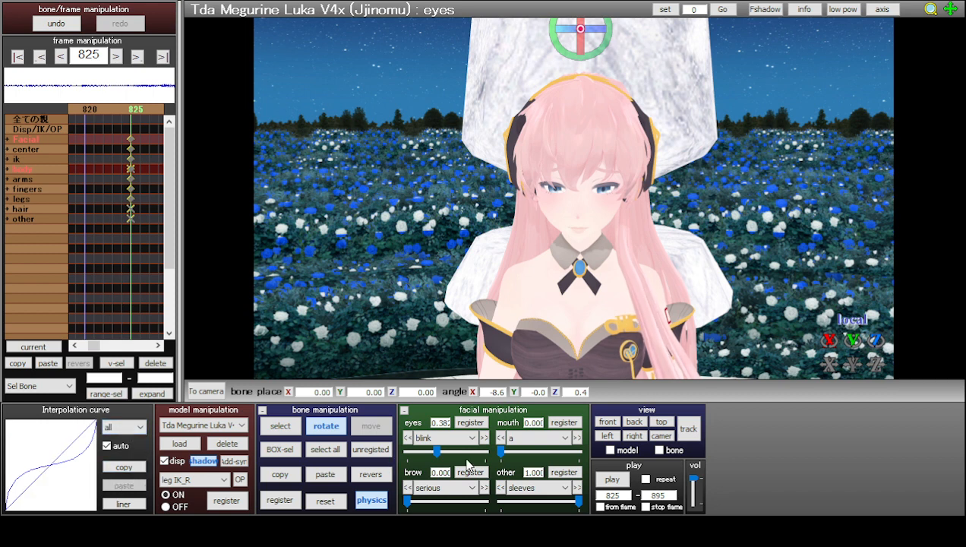
{"action": "left_click", "coordinate": [611, 480]}
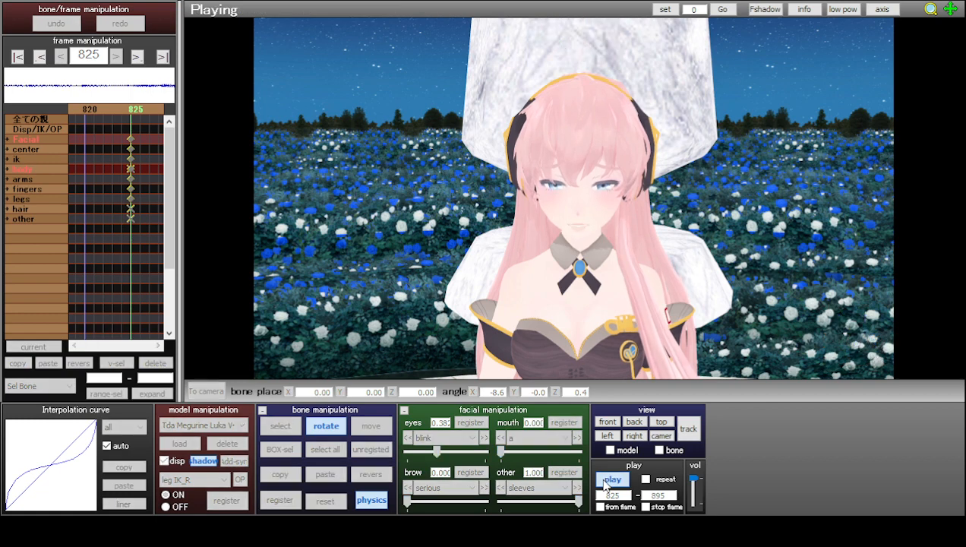
{"action": "left_click", "coordinate": [108, 447]}
{"action": "left_click", "coordinate": [107, 447]}
{"action": "left_click", "coordinate": [123, 467]}
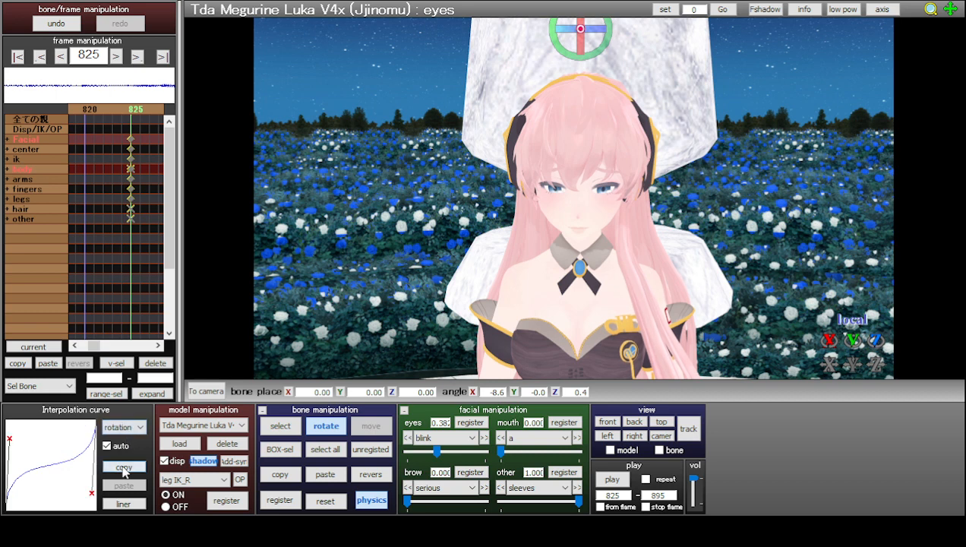
- Straighten the rotation interpolation curve into a diagonal by moving both control points into the opposite corners, and play the range
{"action": "left_click_drag", "start_coordinate": [91, 494], "coordinate": [97, 422]}
{"action": "left_click_drag", "start_coordinate": [10, 440], "coordinate": [10, 513]}
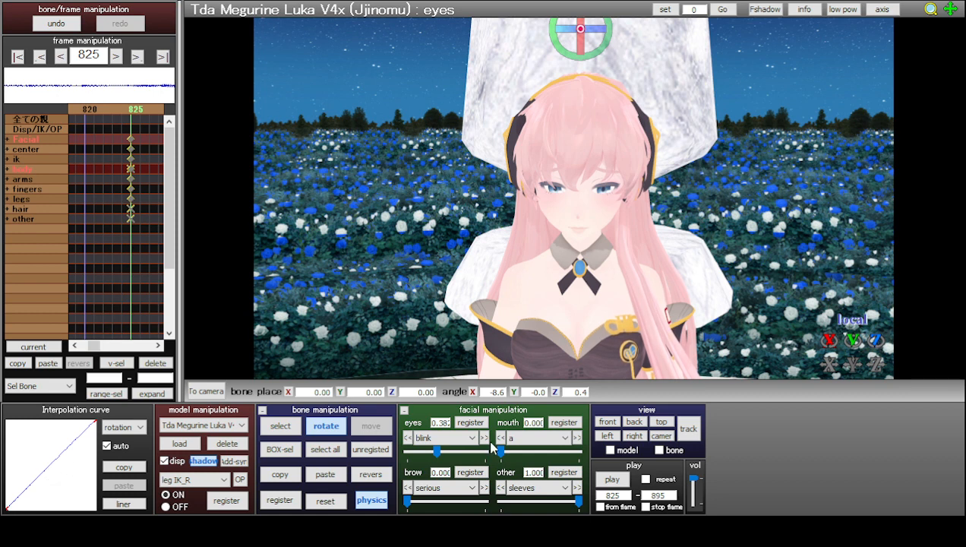
{"action": "left_click", "coordinate": [612, 480]}
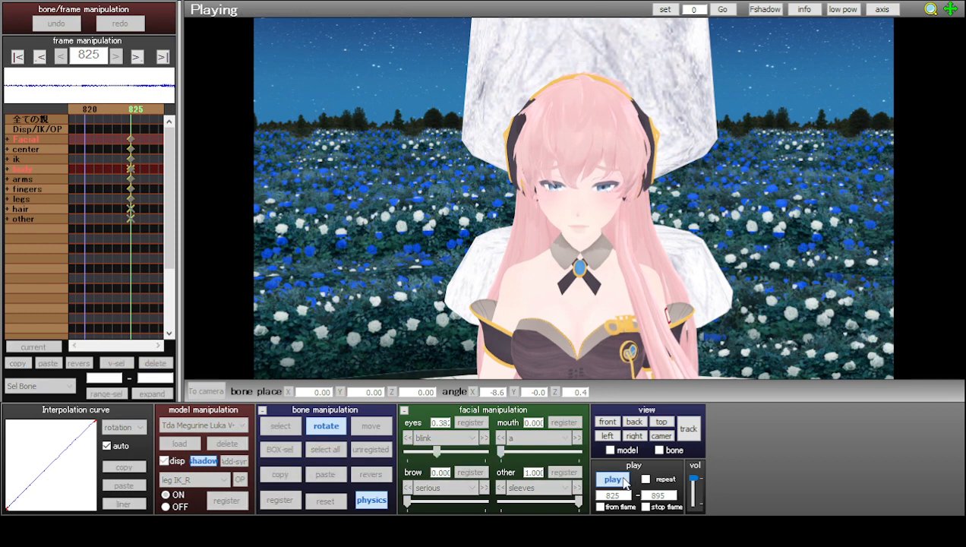
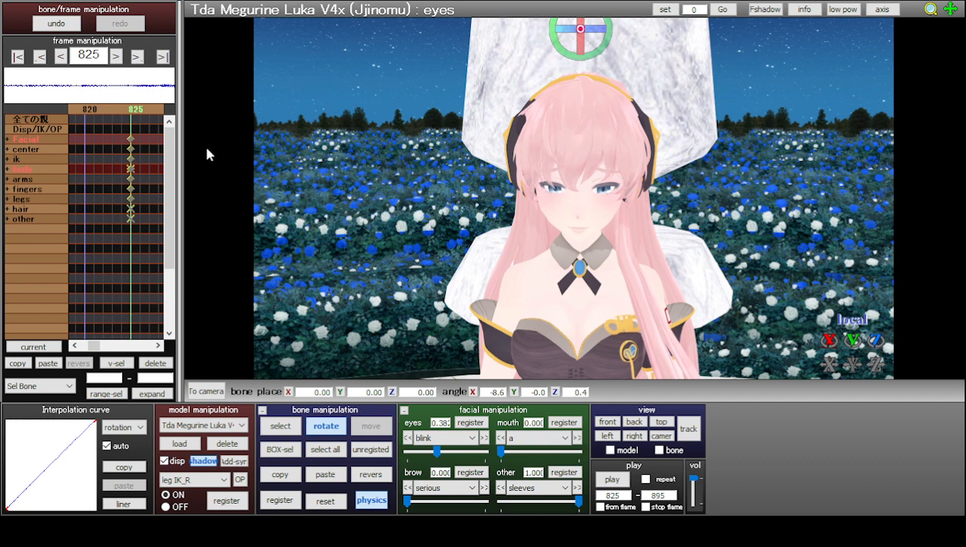
- Select the body bone group and go to frame 0 of the animation
{"action": "left_click", "coordinate": [17, 167]}
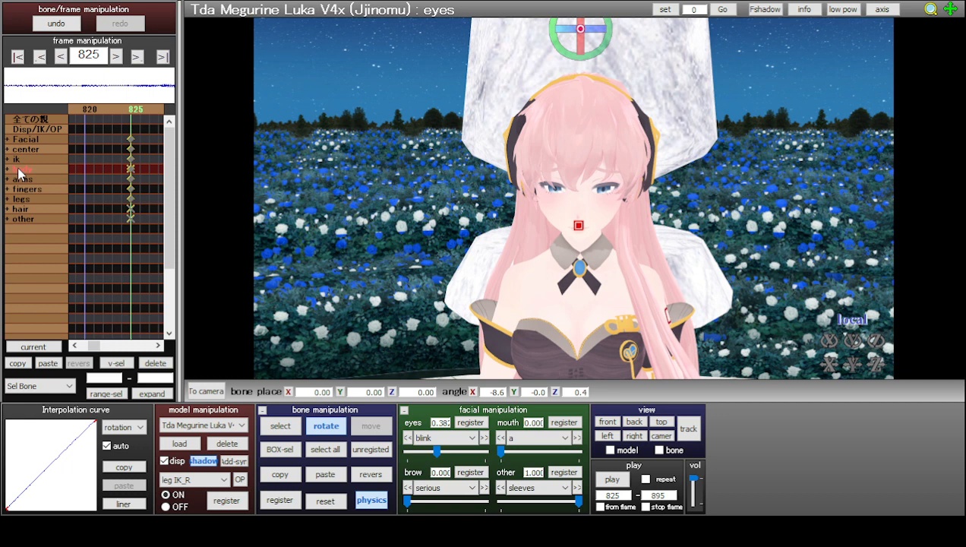
{"action": "left_click", "coordinate": [137, 57]}
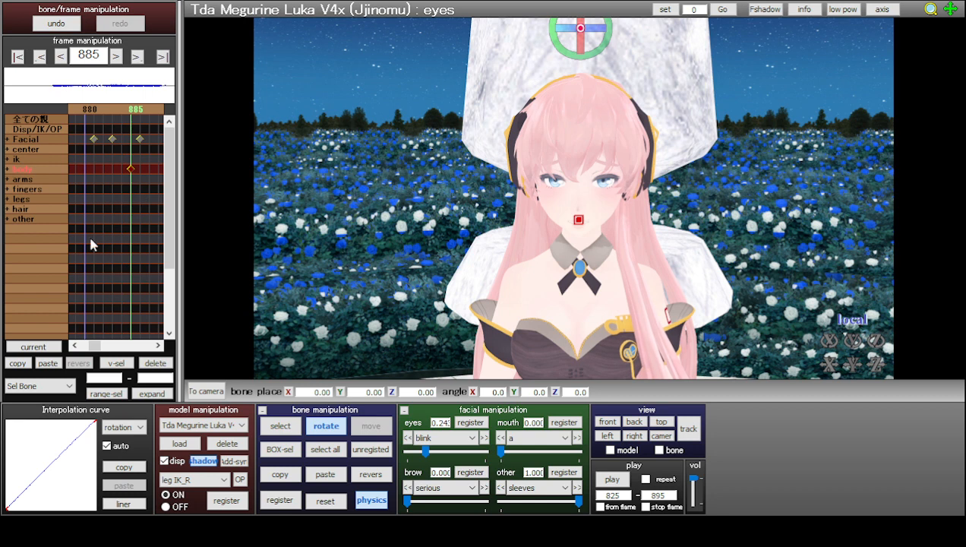
{"action": "double_click", "coordinate": [99, 52]}
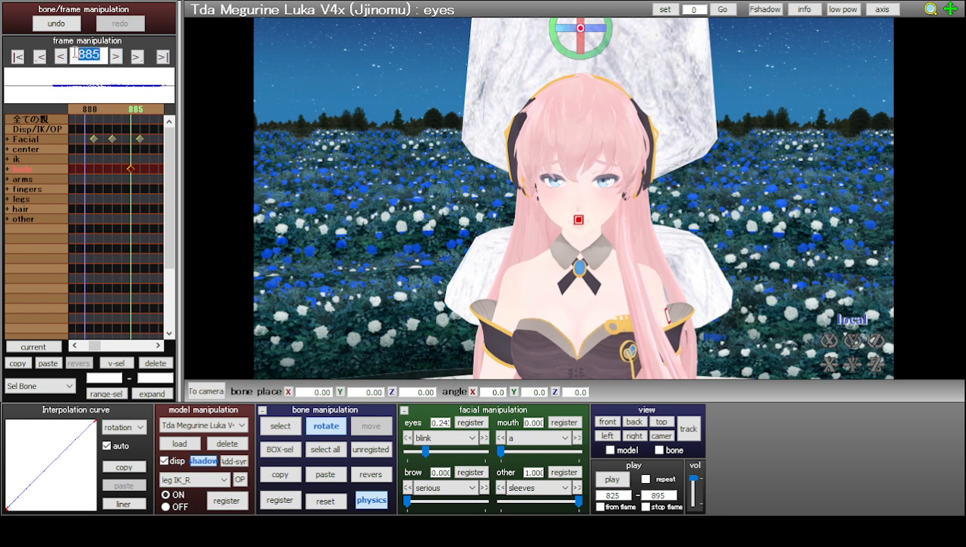
{"action": "type", "text": "0"}
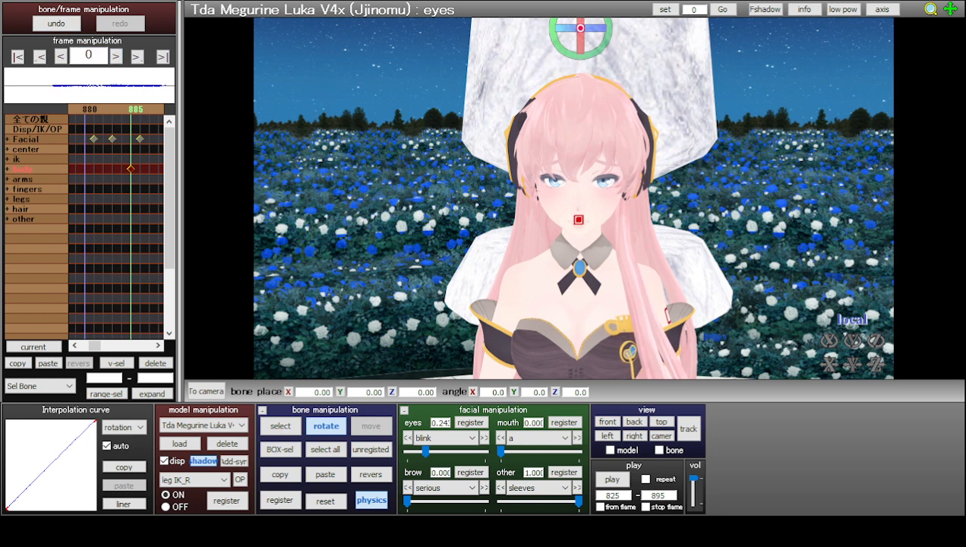
{"action": "key", "text": "Return"}
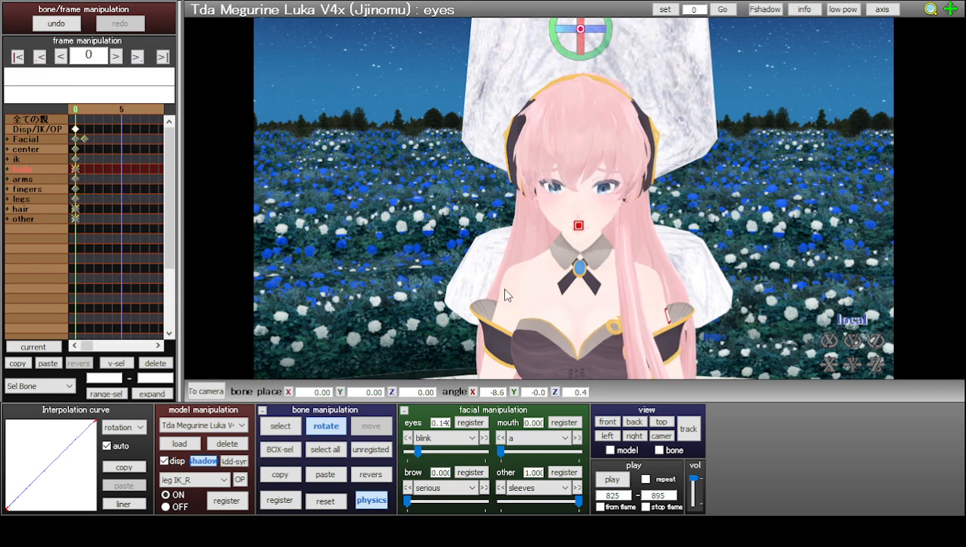
- Rotate the left little finger's base bone (little1_L) to about 15.9° on Z, register it at frame 0, and mirror it onto the right hand
{"action": "middle_click_drag", "start_coordinate": [482, 330], "coordinate": [487, 245]}
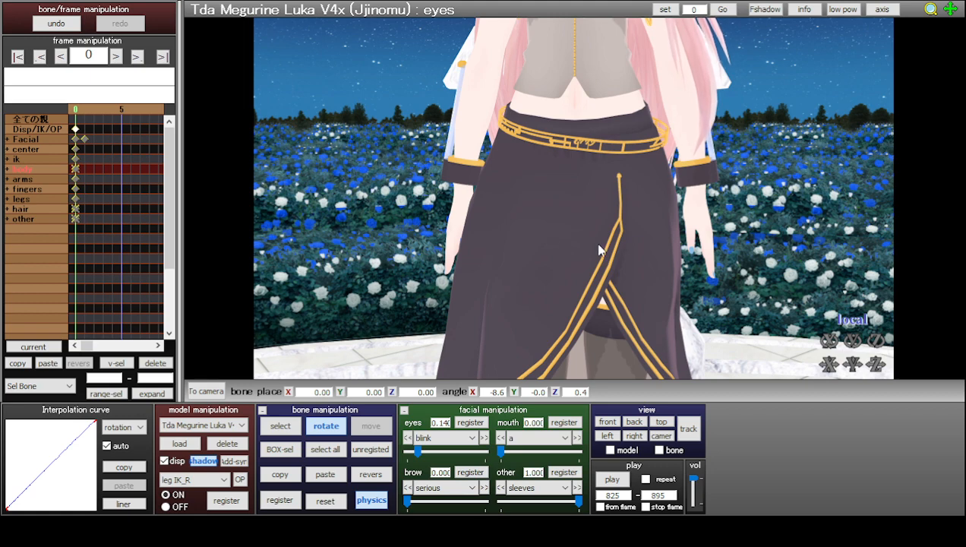
{"action": "scroll", "coordinate": [601, 249], "scroll_direction": "up", "scroll_amount": 3}
{"action": "scroll", "coordinate": [662, 270], "scroll_direction": "down", "scroll_amount": 3}
{"action": "left_click", "coordinate": [294, 424]}
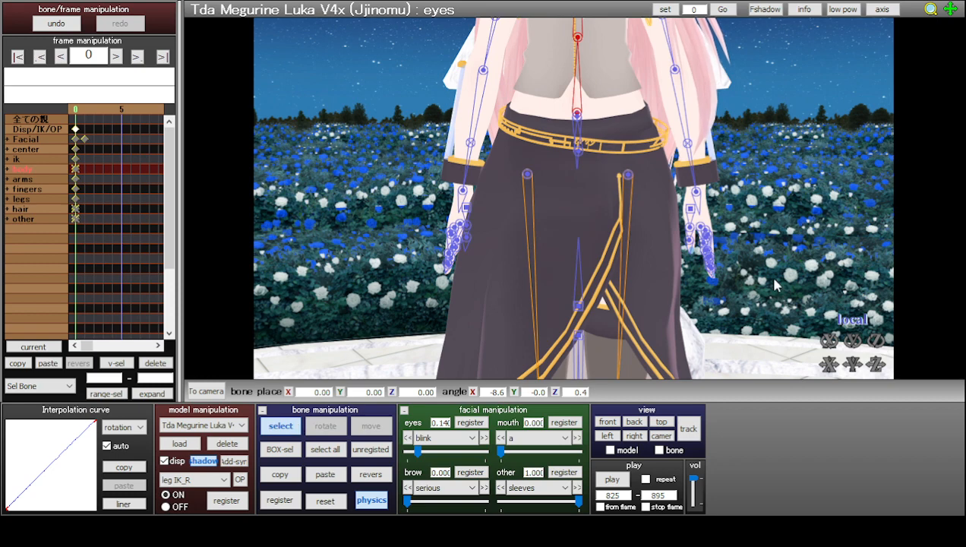
{"action": "middle_click_drag", "start_coordinate": [769, 280], "coordinate": [770, 288]}
{"action": "middle_click_drag", "start_coordinate": [813, 227], "coordinate": [785, 244]}
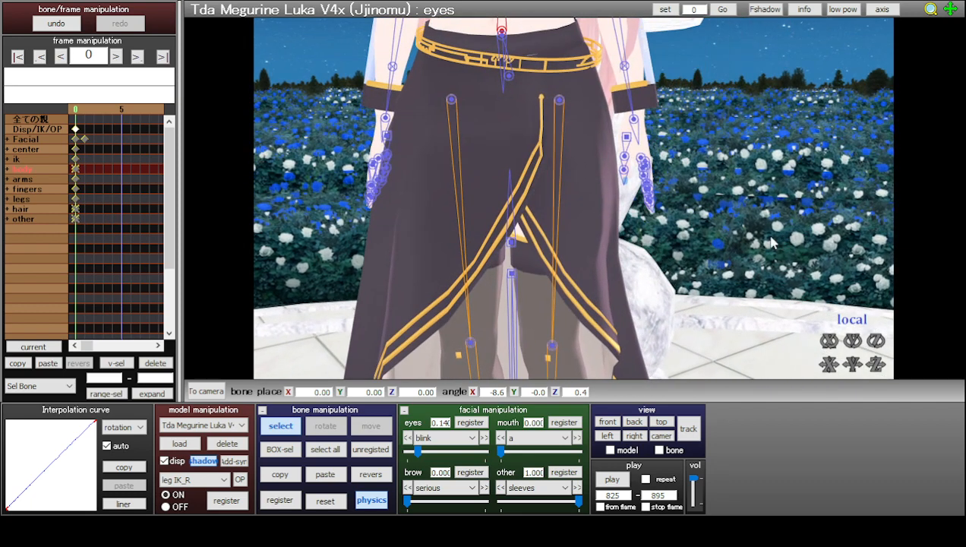
{"action": "scroll", "coordinate": [775, 243], "scroll_direction": "up", "scroll_amount": 3}
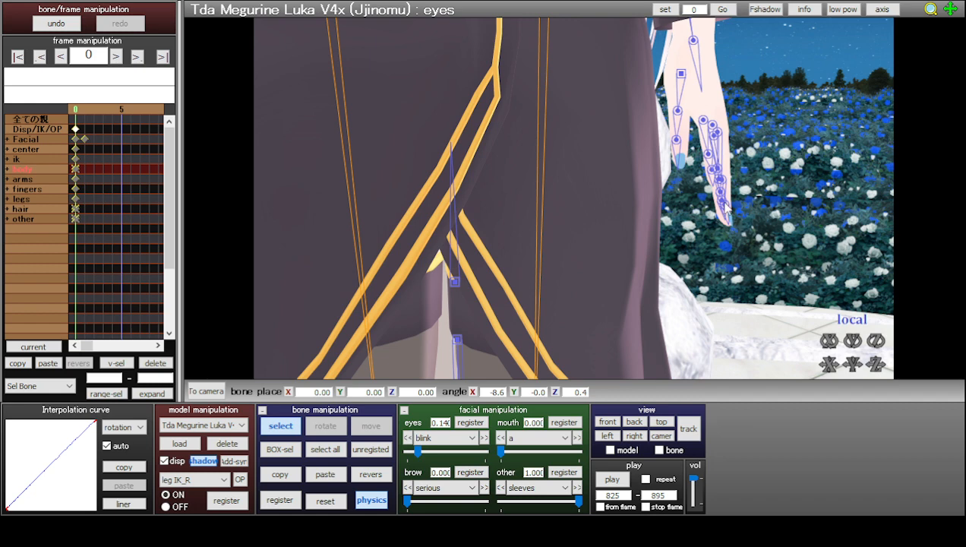
{"action": "left_click", "coordinate": [704, 121]}
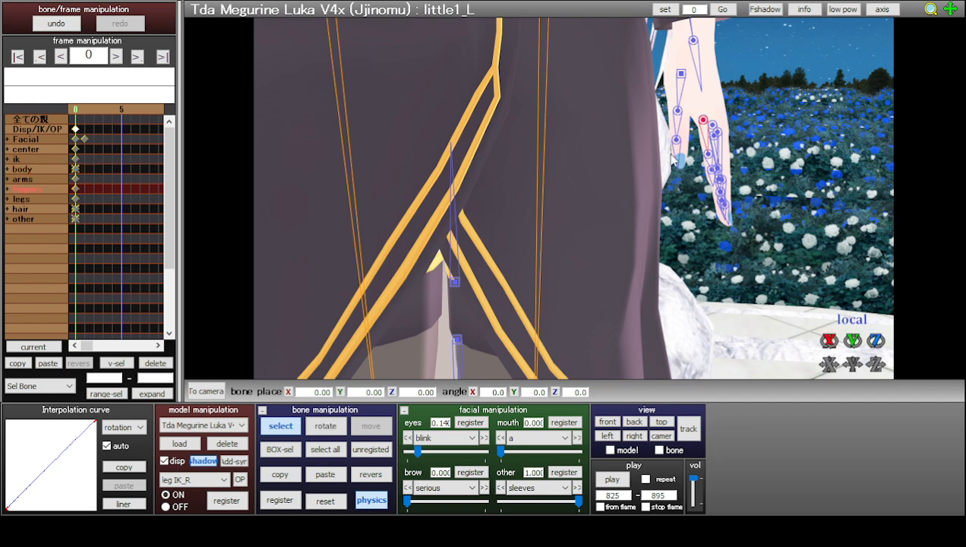
{"action": "left_click", "coordinate": [326, 425]}
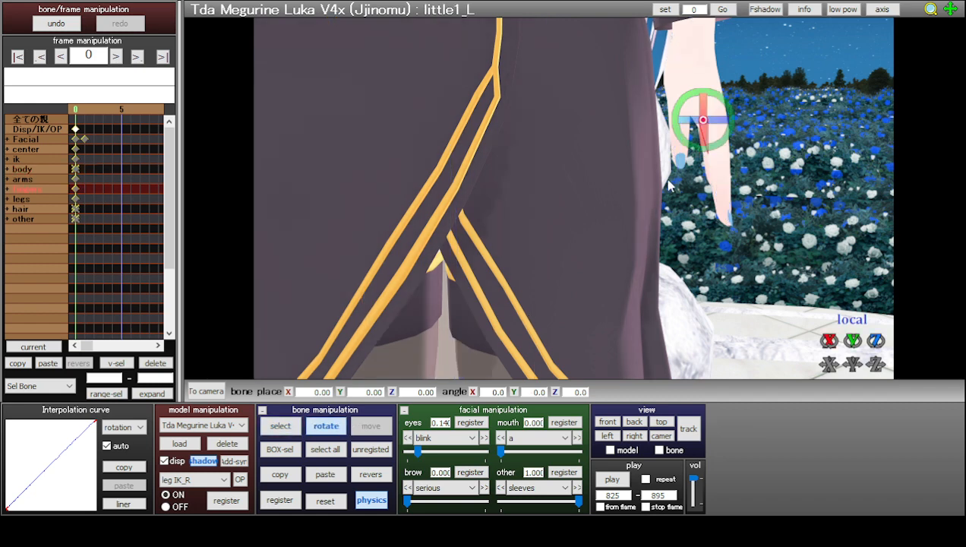
{"action": "left_click_drag", "start_coordinate": [734, 118], "coordinate": [734, 125]}
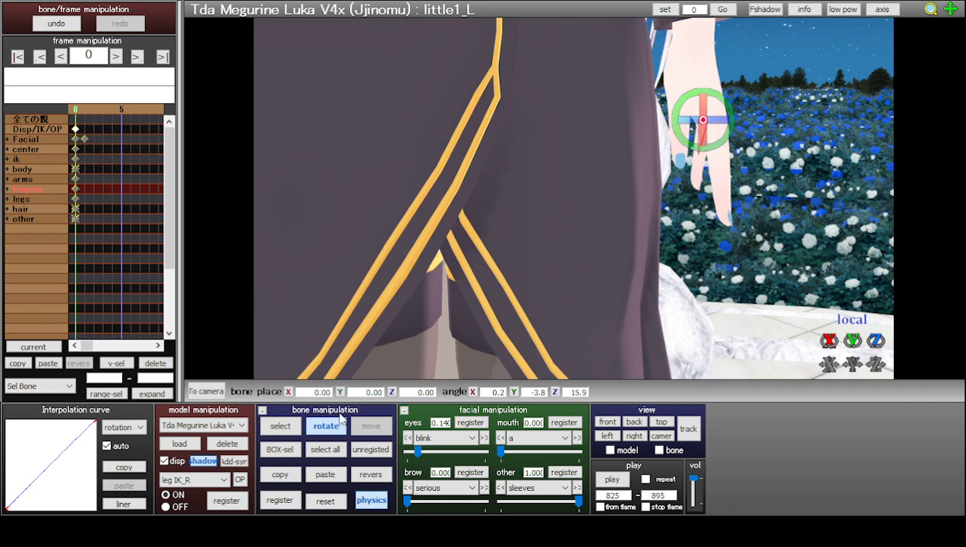
{"action": "left_click", "coordinate": [279, 500]}
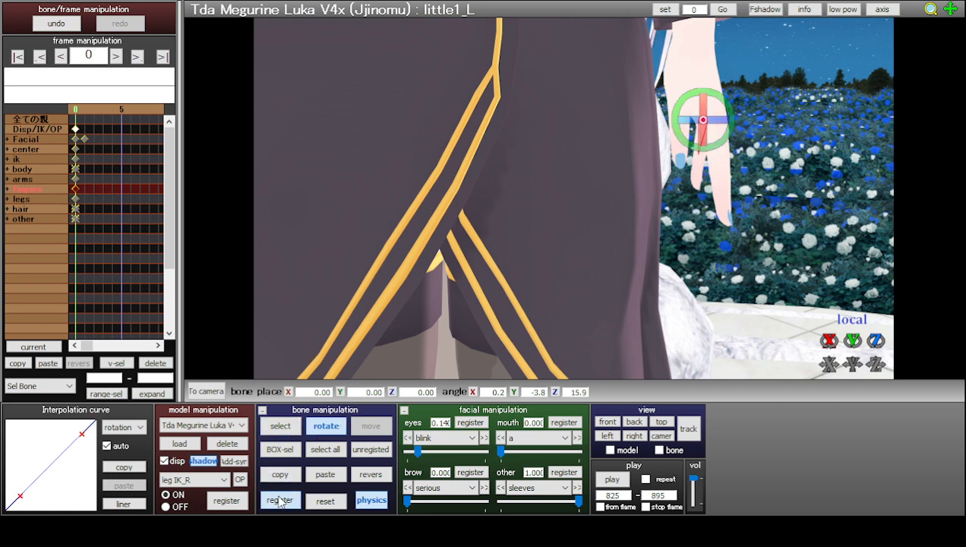
{"action": "left_click", "coordinate": [369, 475]}
- Rotate the left little finger's middle bone (little2_L) to about 17.8° on Z, then mirror it onto the right hand and register it
{"action": "left_click", "coordinate": [280, 426]}
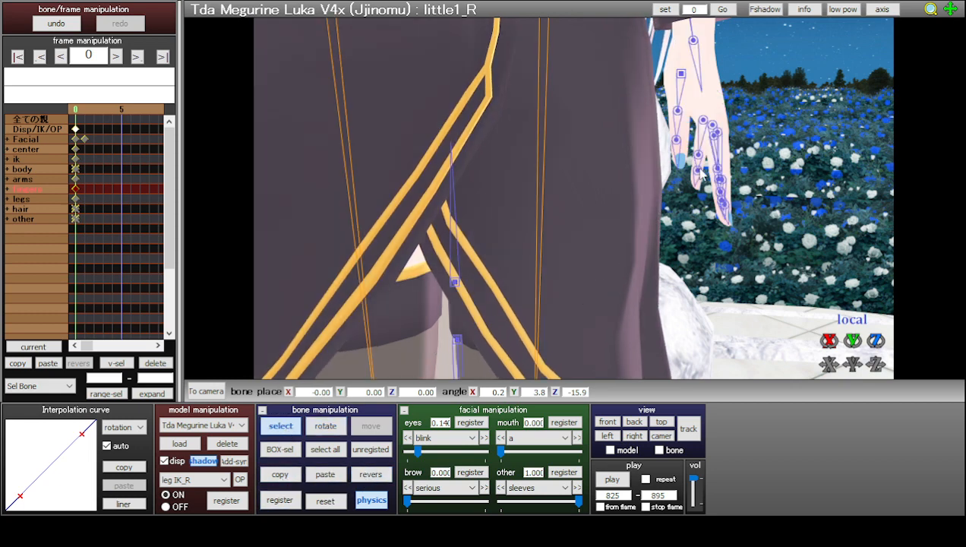
{"action": "left_click", "coordinate": [699, 155]}
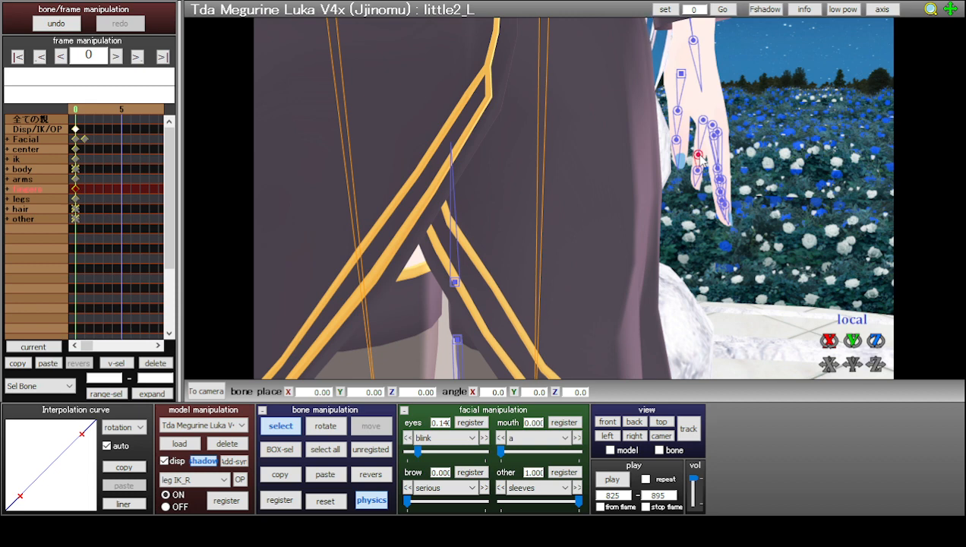
{"action": "left_click", "coordinate": [326, 426]}
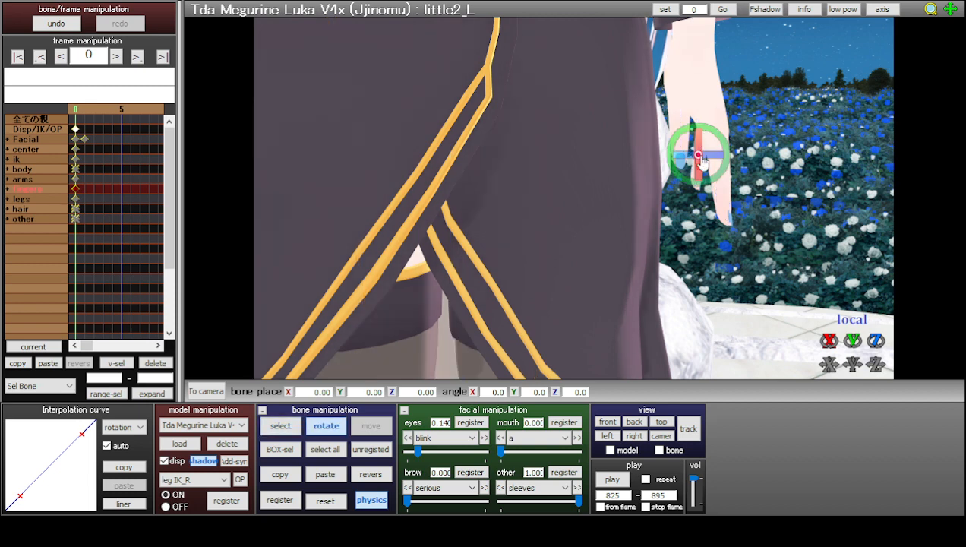
{"action": "left_click_drag", "start_coordinate": [719, 149], "coordinate": [724, 155]}
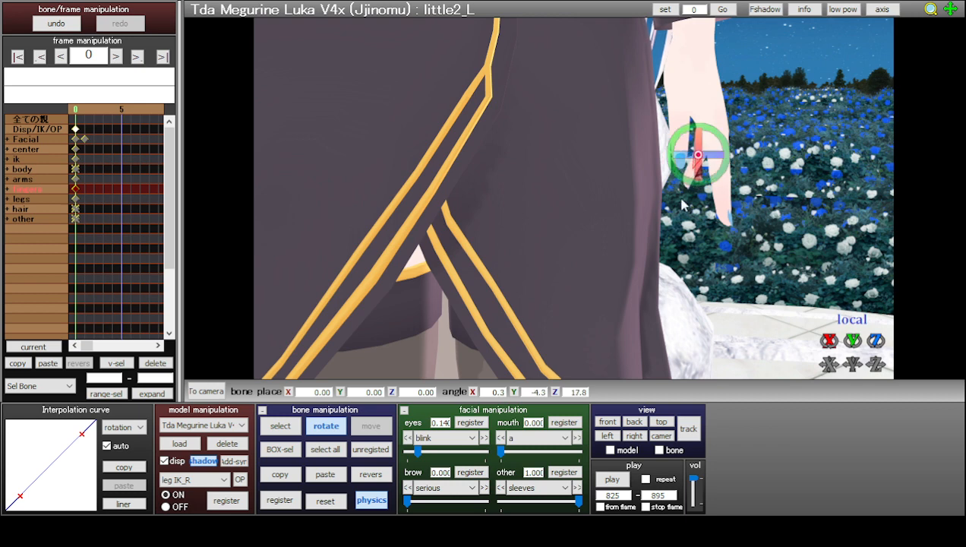
{"action": "left_click", "coordinate": [281, 476]}
{"action": "left_click", "coordinate": [371, 474]}
{"action": "left_click", "coordinate": [279, 502]}
- Rotate the left little fingertip bone (little3_L) to about 17.8° on Z, mirror it onto the right hand, and register it
{"action": "left_click", "coordinate": [280, 426]}
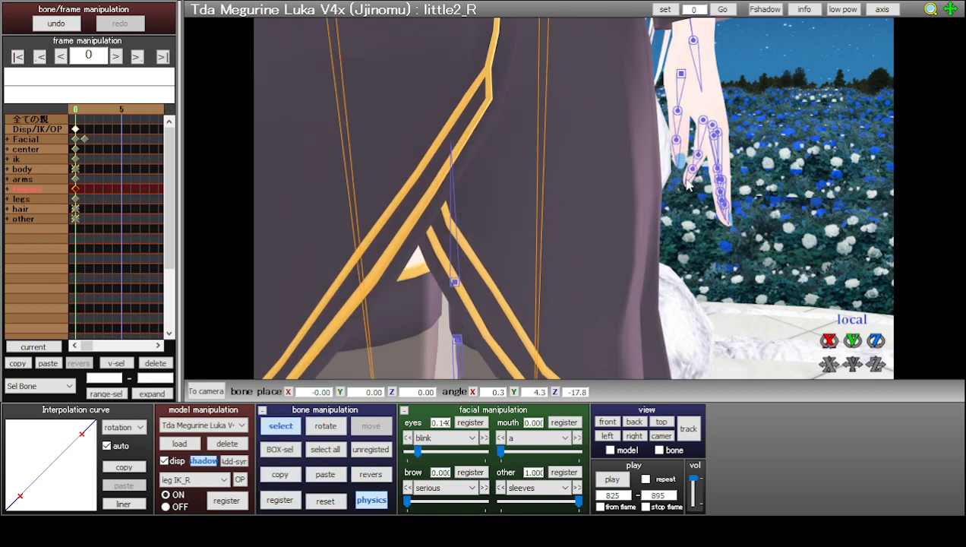
{"action": "left_click", "coordinate": [692, 168]}
{"action": "left_click", "coordinate": [325, 425]}
{"action": "left_click_drag", "start_coordinate": [717, 155], "coordinate": [719, 170]}
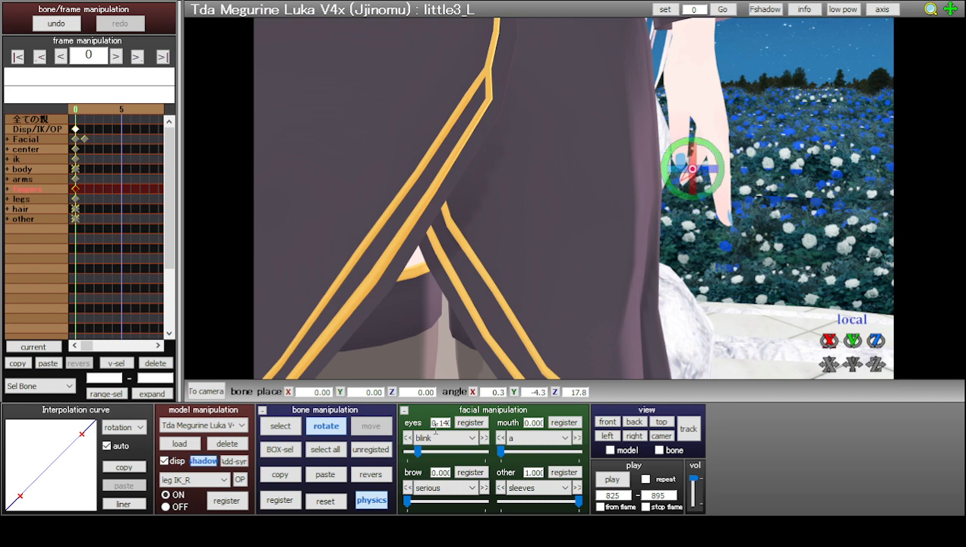
{"action": "left_click", "coordinate": [281, 474]}
{"action": "left_click", "coordinate": [371, 474]}
{"action": "left_click", "coordinate": [290, 500]}
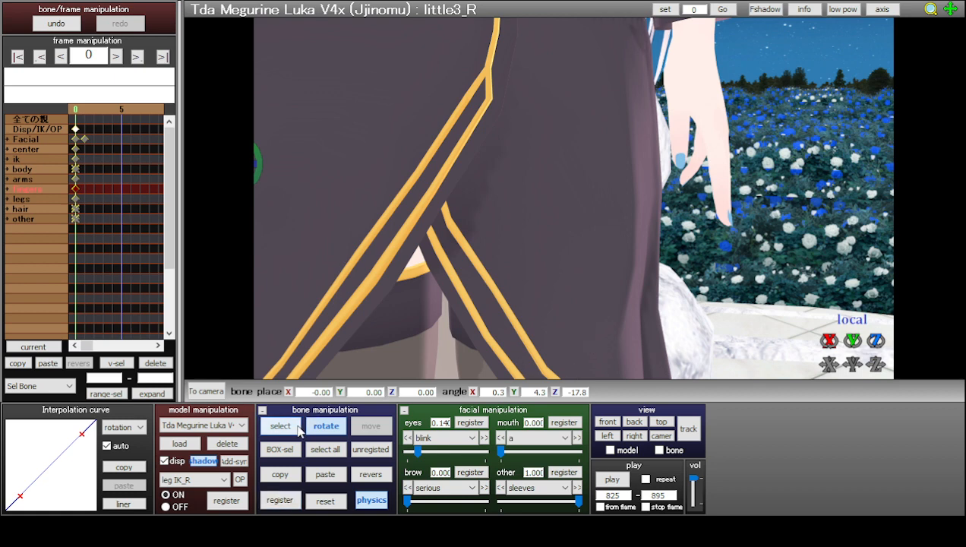
- Rotate the left ring finger's base bone (third1_L) to about 14.6° on Z, register it, and mirror it onto the right hand
{"action": "key", "text": "z"}
{"action": "left_click", "coordinate": [712, 125]}
{"action": "left_click", "coordinate": [342, 426]}
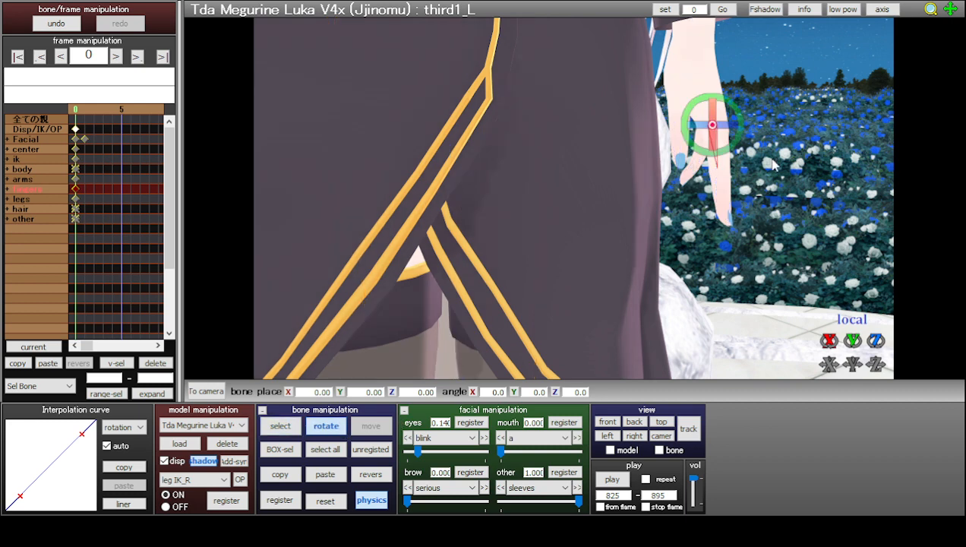
{"action": "left_click_drag", "start_coordinate": [743, 120], "coordinate": [742, 128]}
{"action": "left_click", "coordinate": [281, 498]}
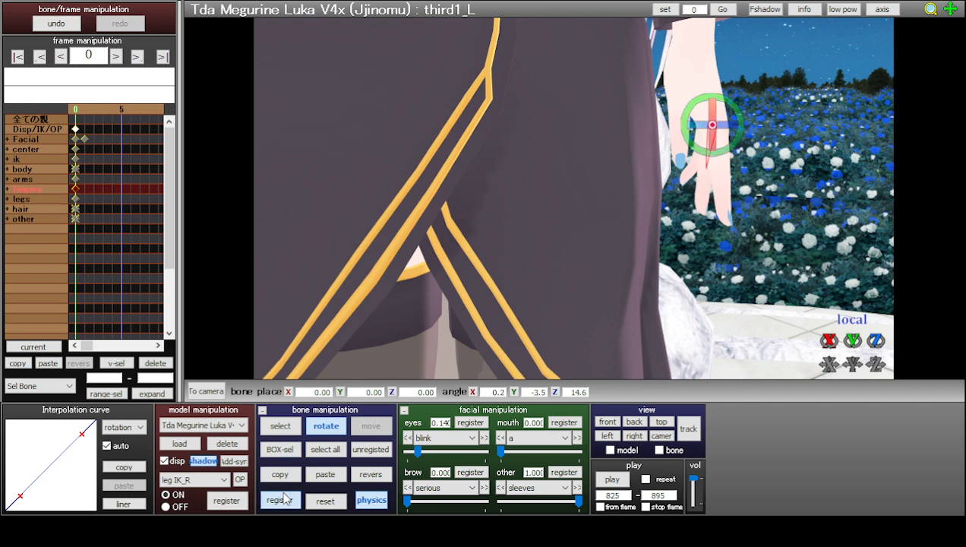
{"action": "left_click", "coordinate": [287, 488]}
{"action": "left_click", "coordinate": [357, 479]}
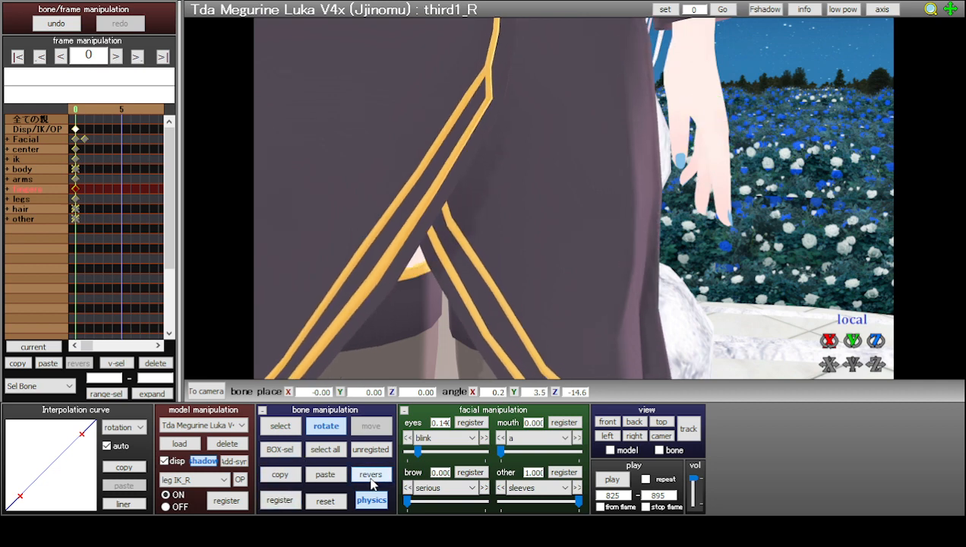
- Rotate the left ring finger's middle bone (third2_L) to about 17.7° on Z and mirror it onto the right hand
{"action": "left_click", "coordinate": [281, 425]}
{"action": "left_click", "coordinate": [706, 169]}
{"action": "left_click", "coordinate": [326, 426]}
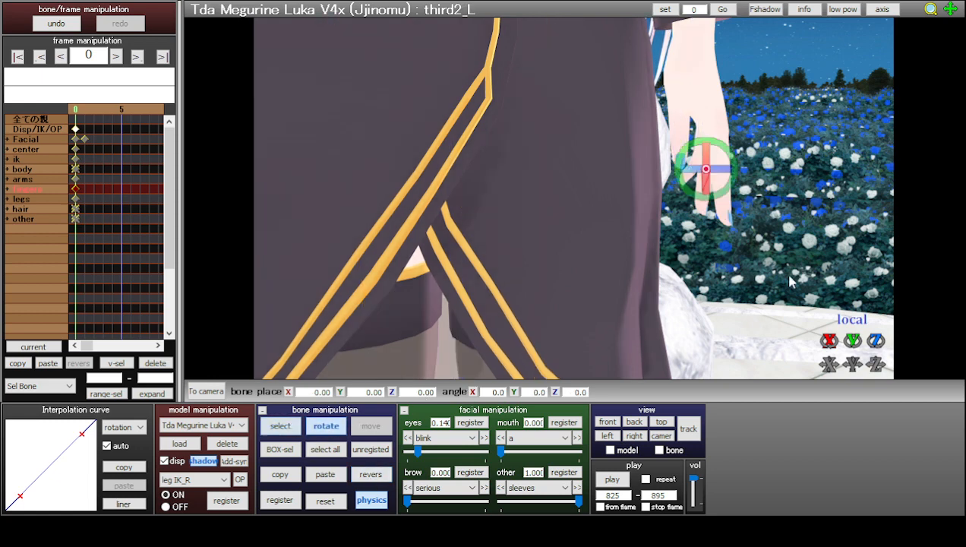
{"action": "left_click_drag", "start_coordinate": [735, 162], "coordinate": [735, 173]}
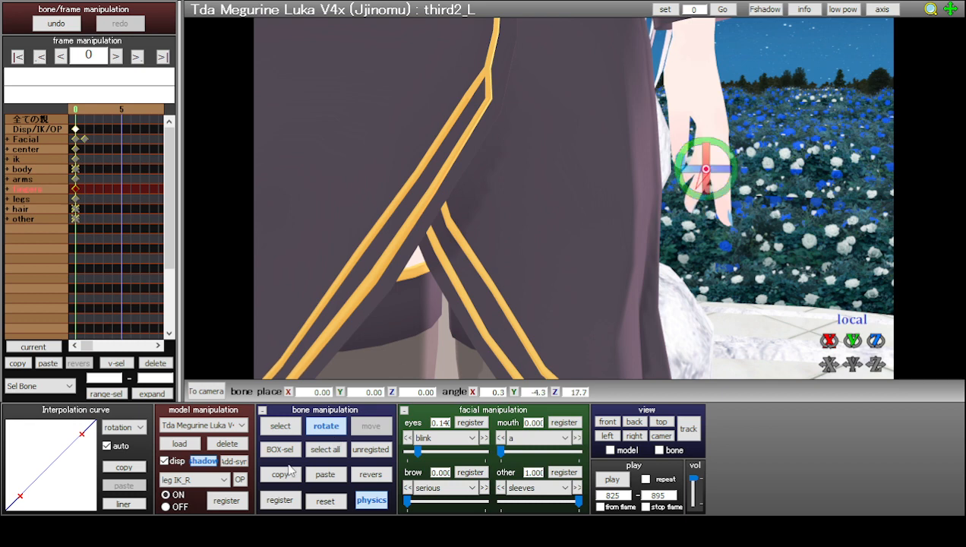
{"action": "left_click", "coordinate": [357, 476]}
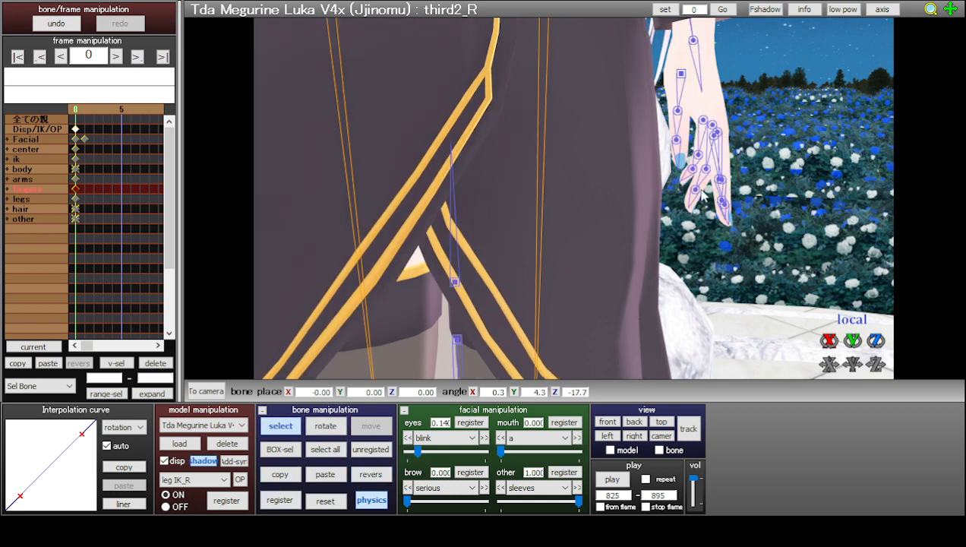
- Rotate the left ring fingertip bone (third3_L) to about 13.8° on Z, register it, and mirror it onto the right hand
{"action": "left_click", "coordinate": [697, 190]}
{"action": "left_click", "coordinate": [341, 422]}
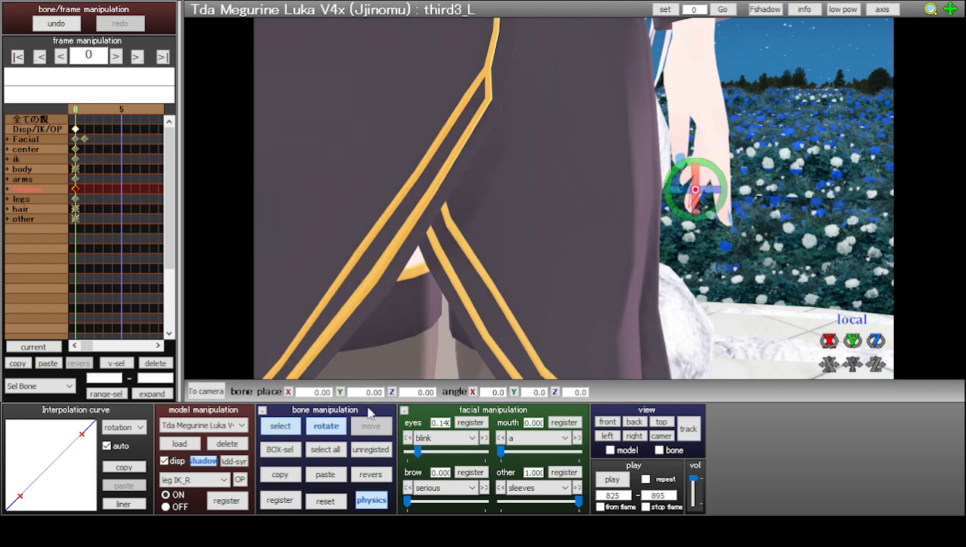
{"action": "left_click_drag", "start_coordinate": [742, 196], "coordinate": [720, 187]}
{"action": "left_click", "coordinate": [292, 498]}
{"action": "left_click", "coordinate": [280, 474]}
{"action": "left_click", "coordinate": [371, 474]}
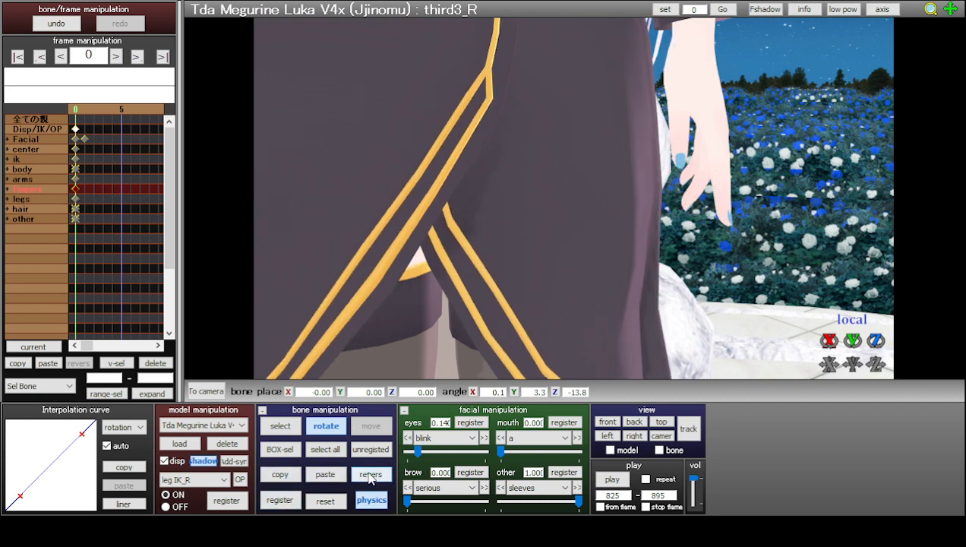
{"action": "left_click", "coordinate": [287, 427]}
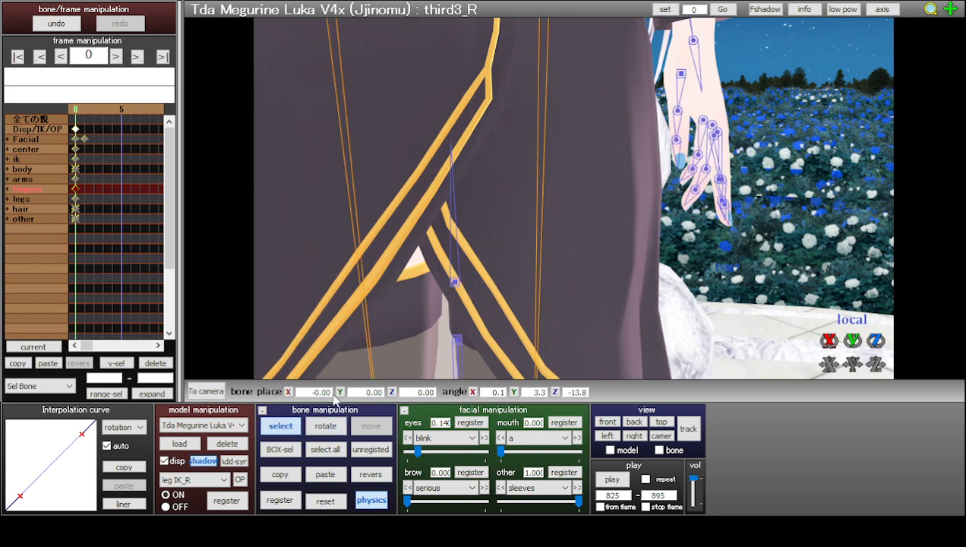
{"action": "left_click", "coordinate": [717, 134]}
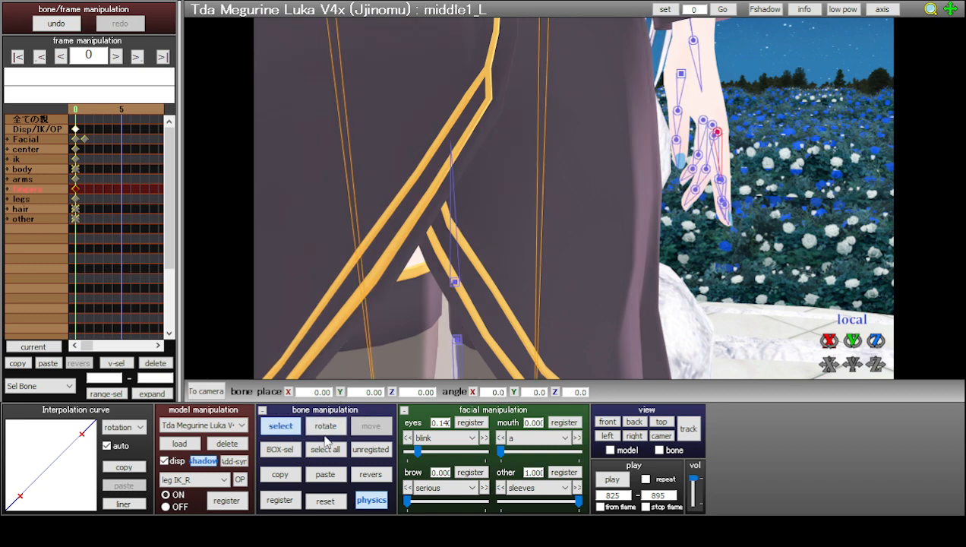
{"action": "left_click", "coordinate": [327, 429]}
{"action": "left_click_drag", "start_coordinate": [741, 127], "coordinate": [737, 139]}
{"action": "left_click", "coordinate": [325, 501]}
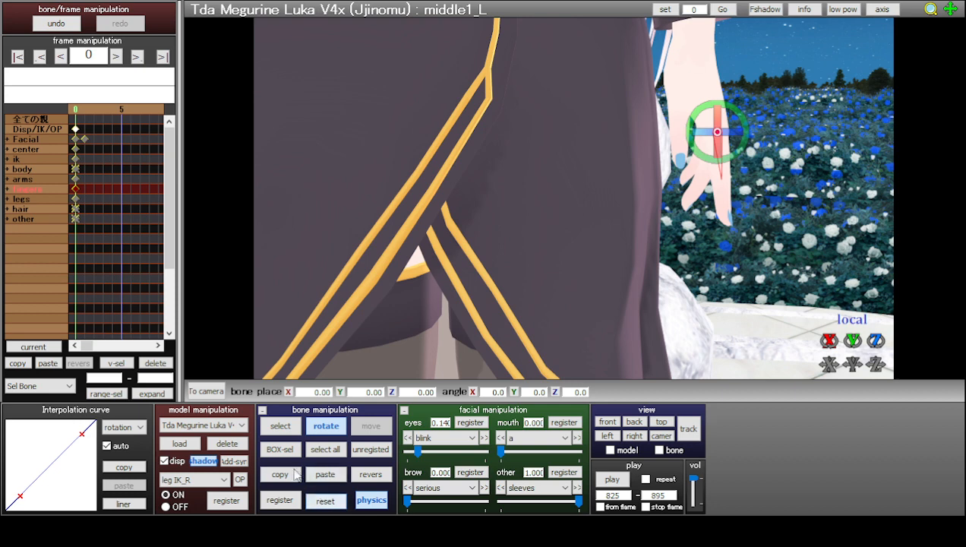
{"action": "left_click", "coordinate": [280, 426]}
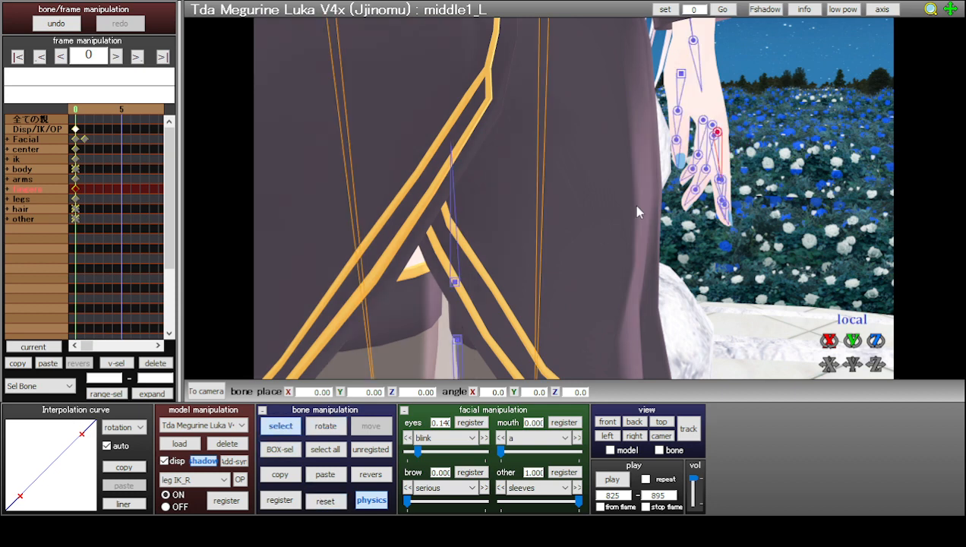
{"action": "left_click", "coordinate": [714, 139]}
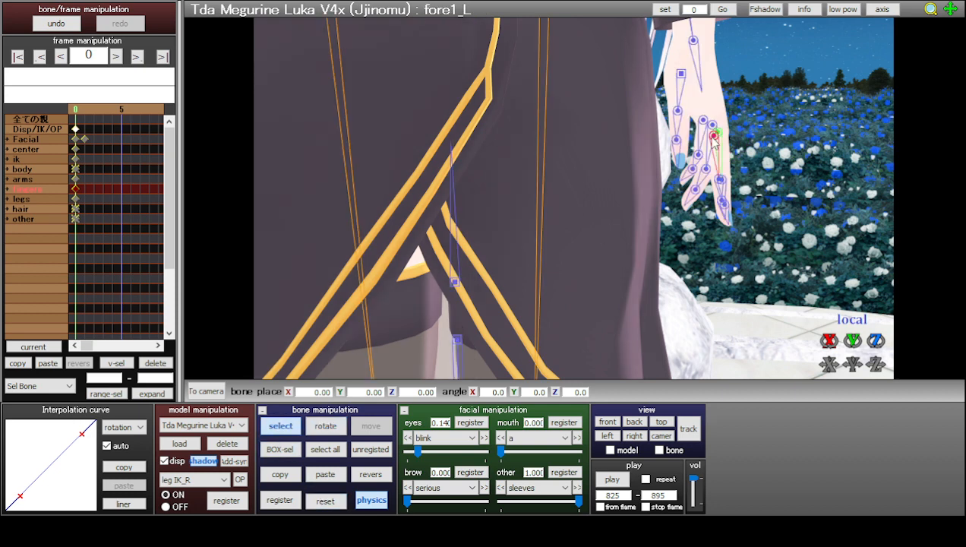
{"action": "left_click", "coordinate": [326, 426]}
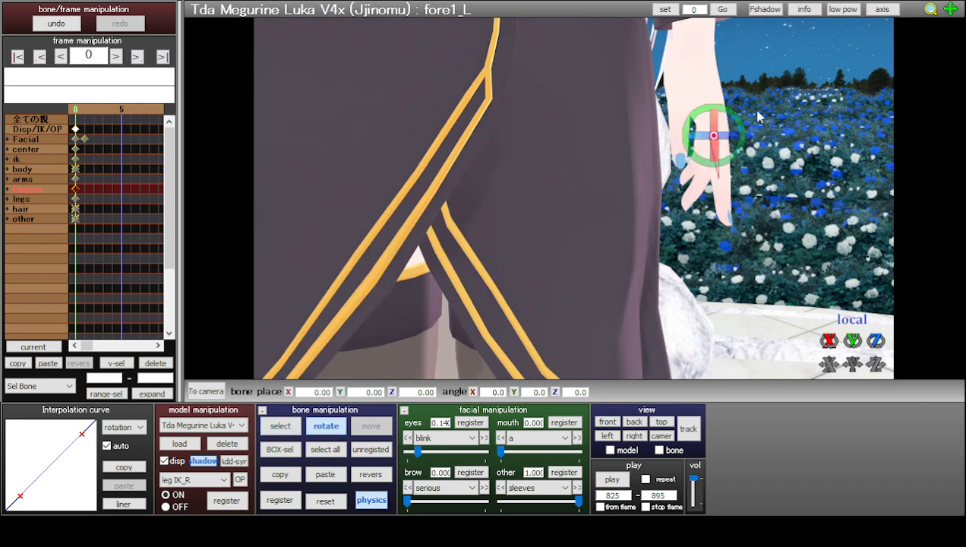
{"action": "left_click_drag", "start_coordinate": [733, 128], "coordinate": [737, 73]}
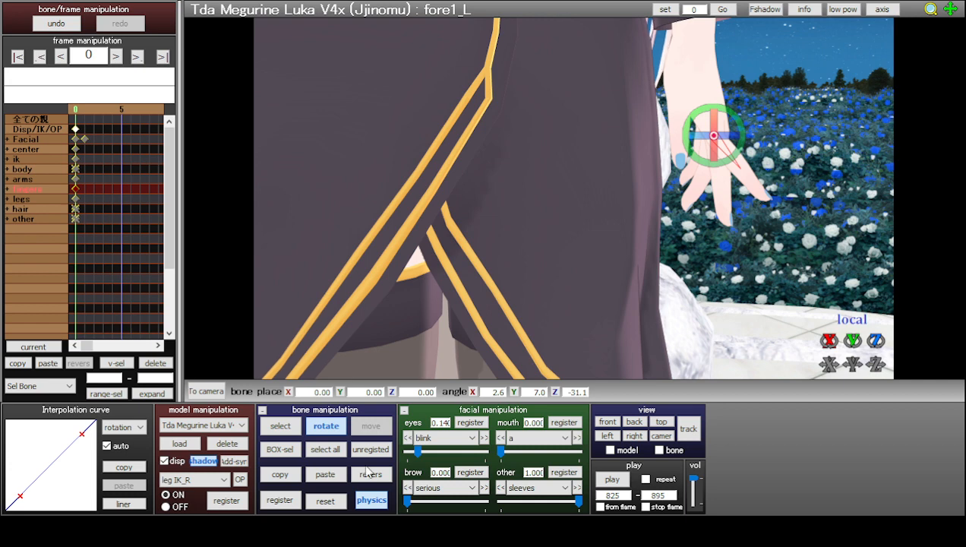
{"action": "left_click", "coordinate": [281, 501]}
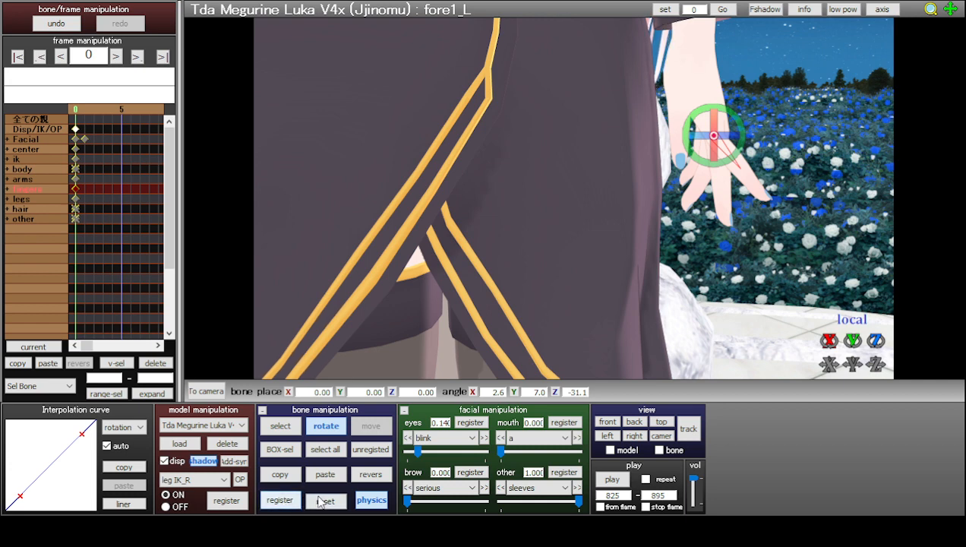
{"action": "left_click", "coordinate": [319, 501]}
- Rotate the left middle finger's base bone (middle1_L) to about 13.3° on Z, register it, and mirror it onto the right hand
{"action": "left_click", "coordinate": [280, 426]}
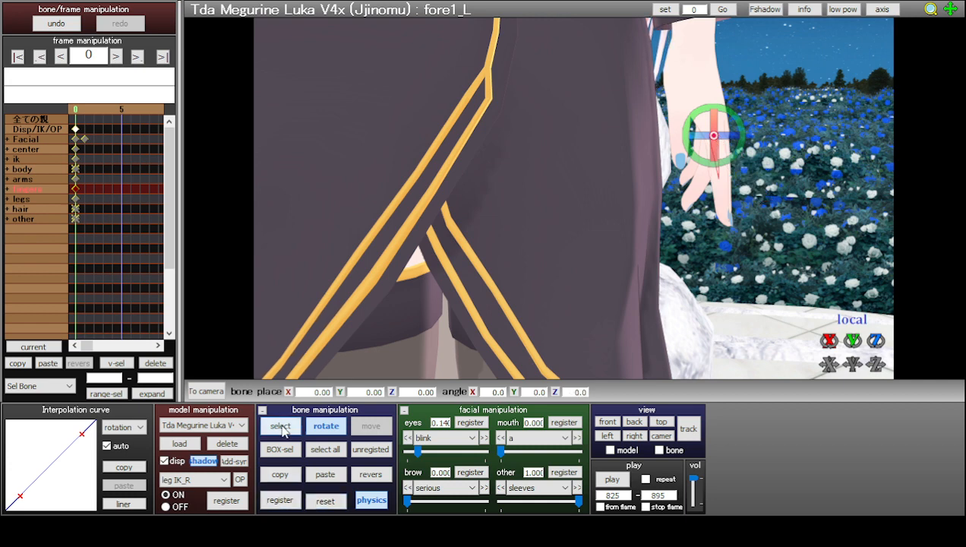
{"action": "left_click", "coordinate": [717, 134]}
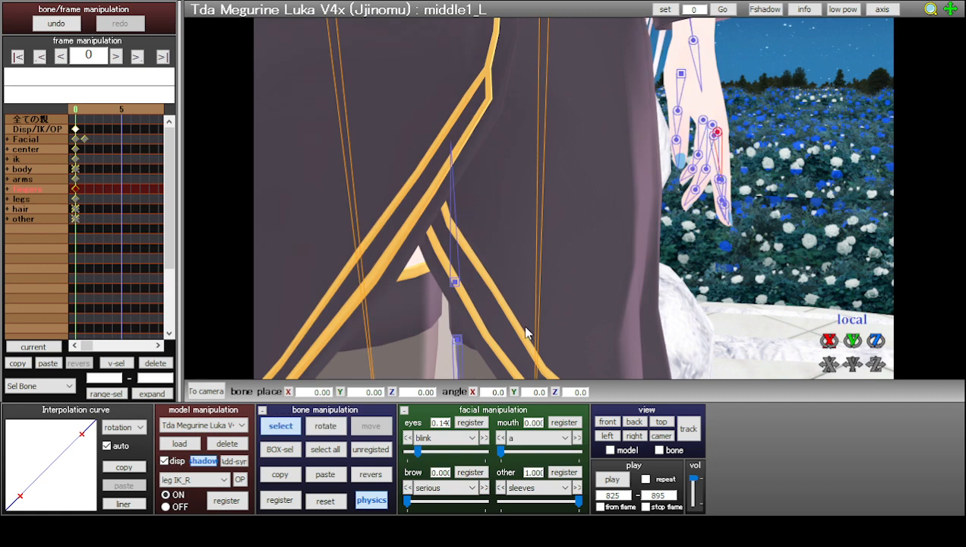
{"action": "left_click", "coordinate": [325, 425]}
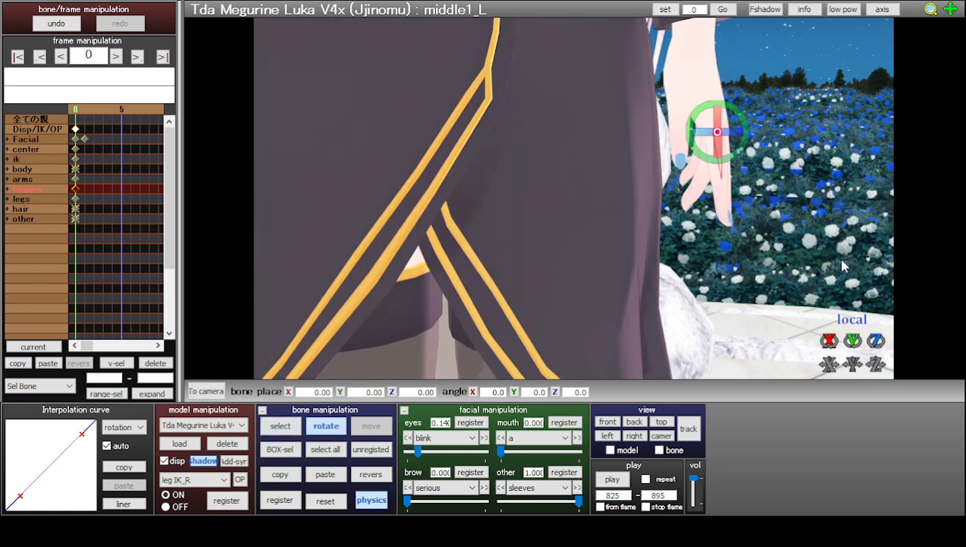
{"action": "left_click_drag", "start_coordinate": [742, 127], "coordinate": [752, 130]}
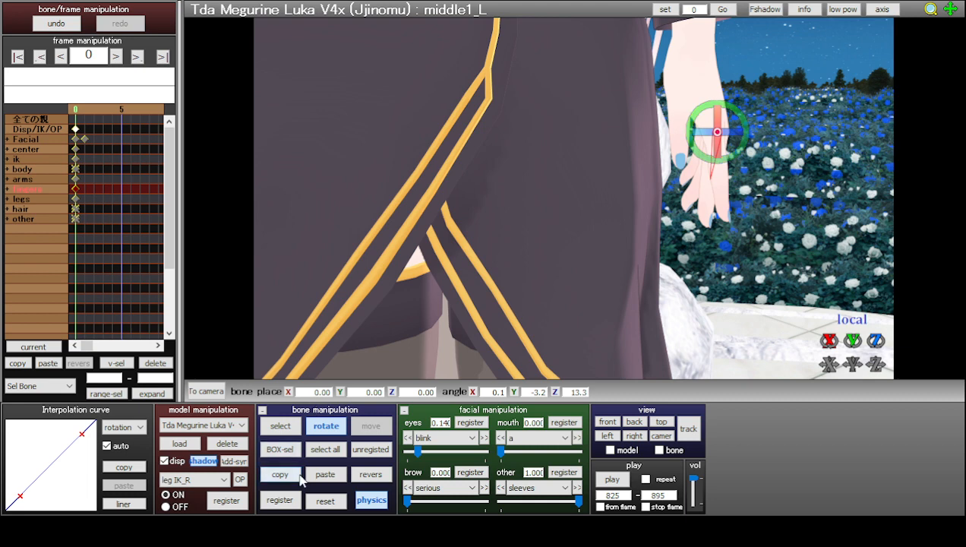
{"action": "left_click", "coordinate": [280, 500]}
{"action": "left_click", "coordinate": [279, 474]}
{"action": "left_click", "coordinate": [370, 474]}
{"action": "left_click", "coordinate": [295, 507]}
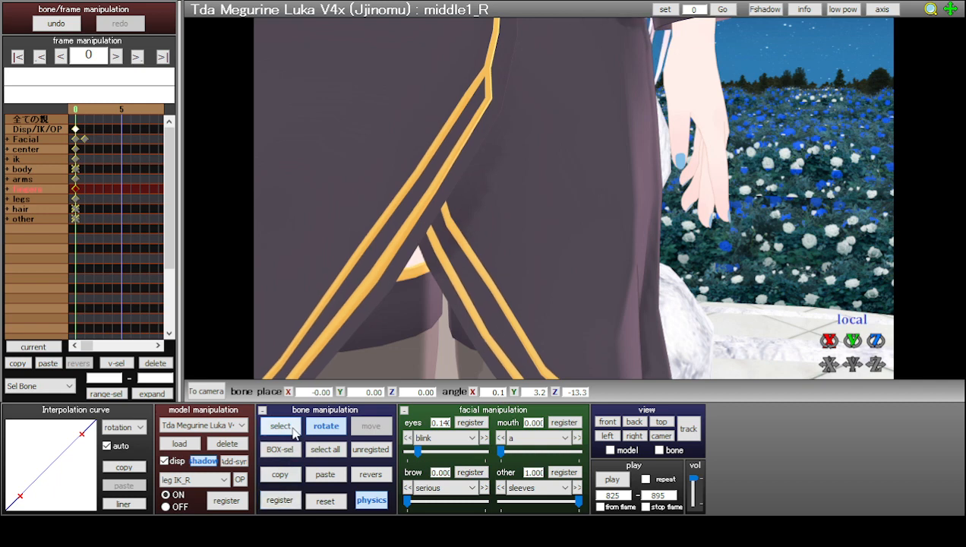
- Rotate the left middle finger's middle bone (middle2_L) to about 14.4° on Z, register it, and mirror it onto the right hand
{"action": "left_click", "coordinate": [282, 426]}
{"action": "left_click", "coordinate": [710, 181]}
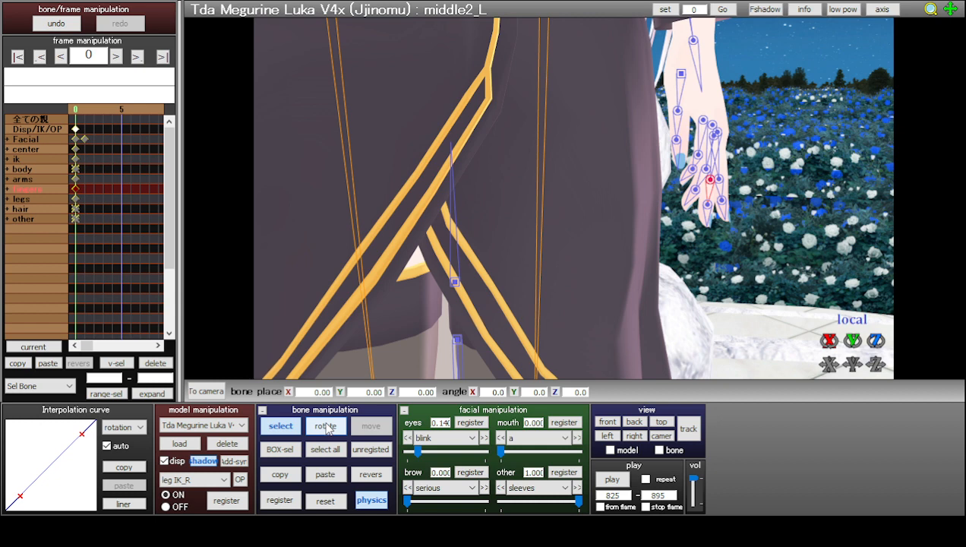
{"action": "left_click", "coordinate": [338, 427]}
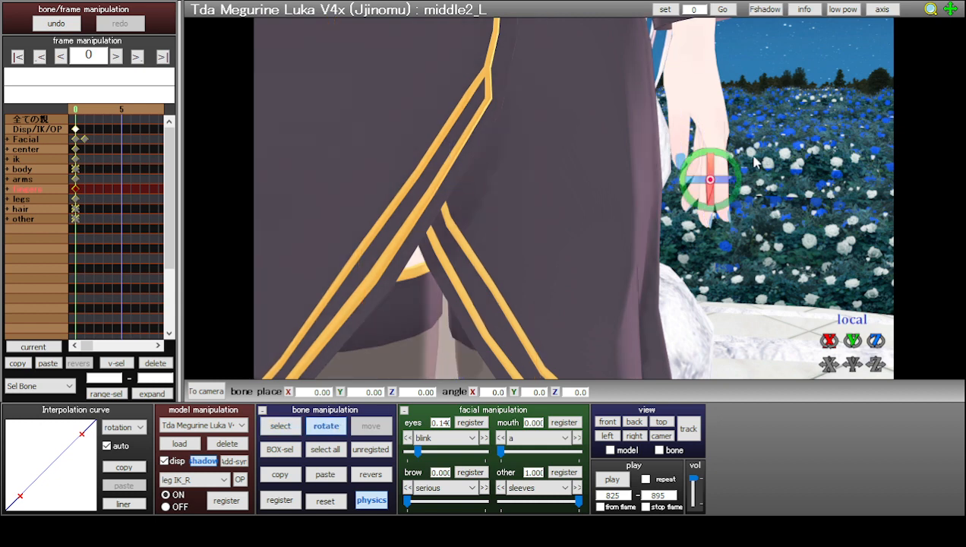
{"action": "left_click_drag", "start_coordinate": [735, 172], "coordinate": [739, 184]}
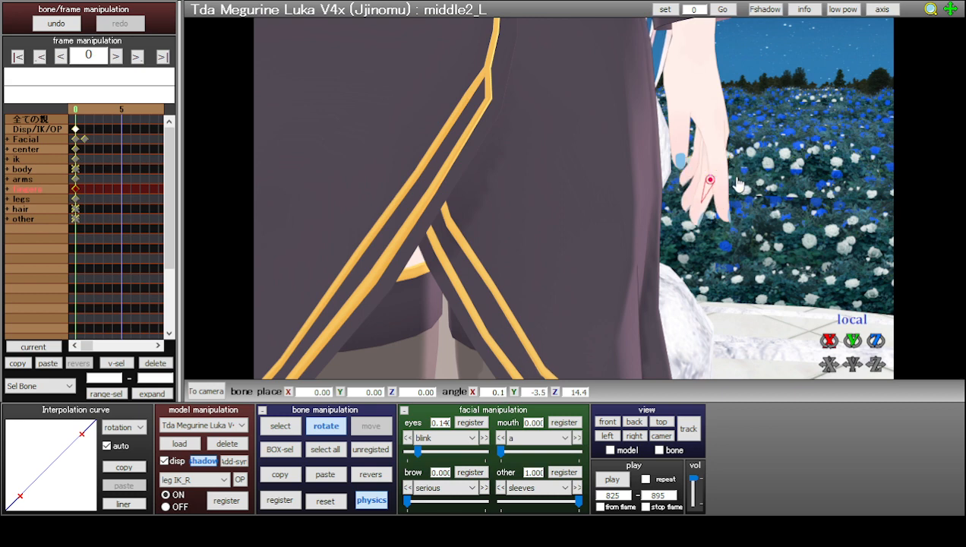
{"action": "left_click", "coordinate": [280, 426]}
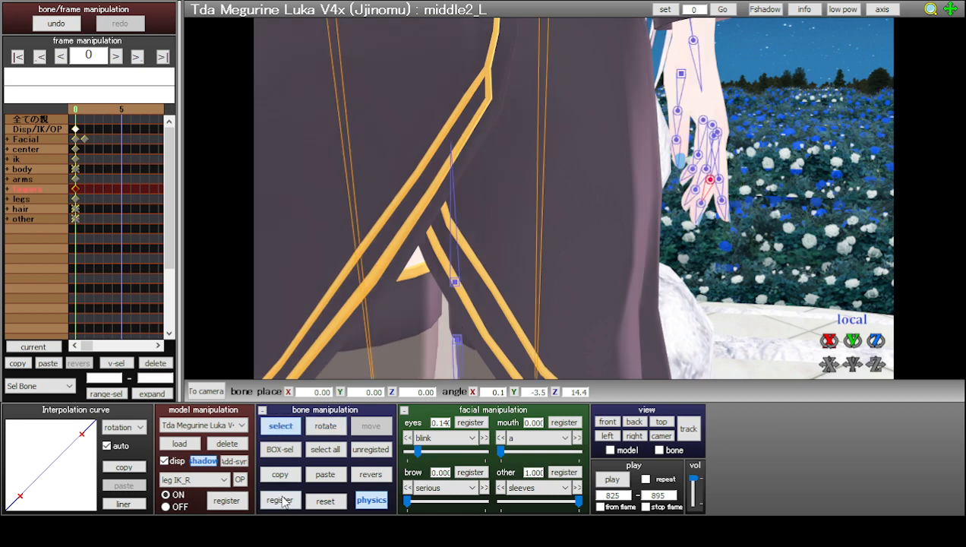
{"action": "left_click", "coordinate": [285, 500]}
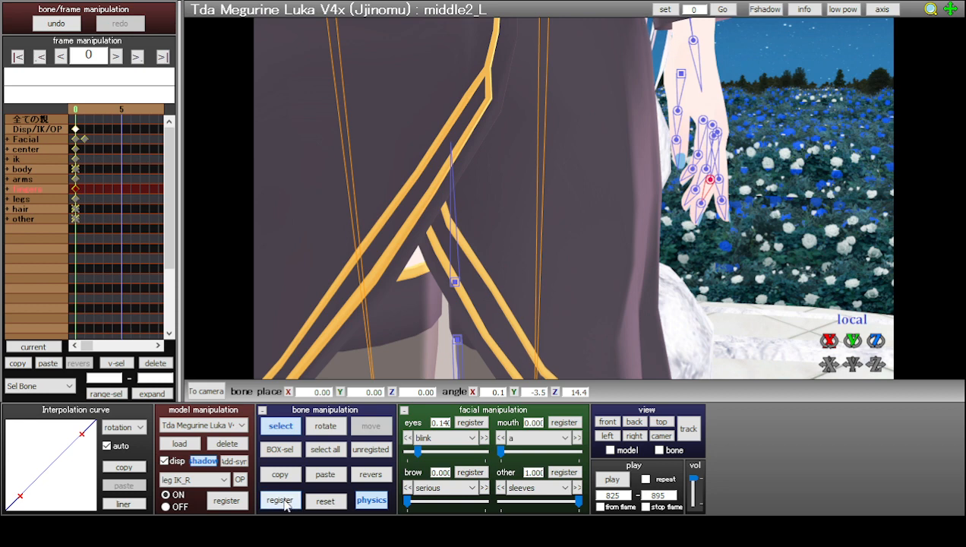
{"action": "left_click", "coordinate": [280, 474]}
{"action": "left_click", "coordinate": [370, 474]}
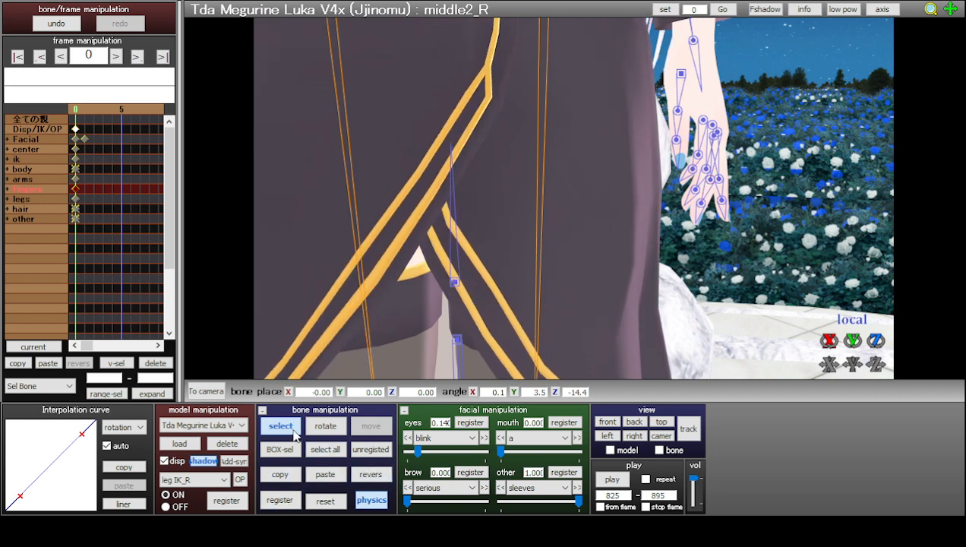
- Rotate the left middle fingertip bone (middle3_L) to about 4.5° on Z and mirror it onto the right hand
{"action": "left_click", "coordinate": [700, 203]}
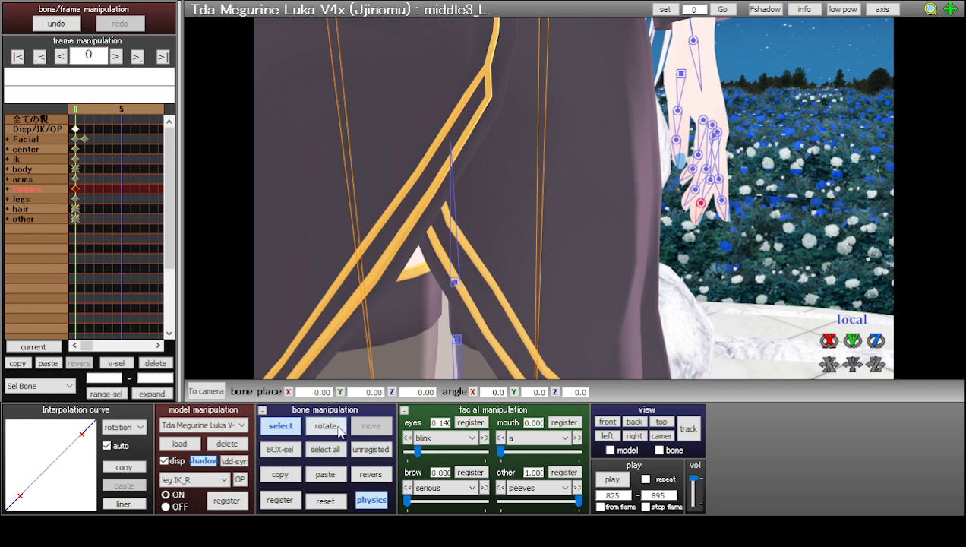
{"action": "left_click", "coordinate": [338, 430]}
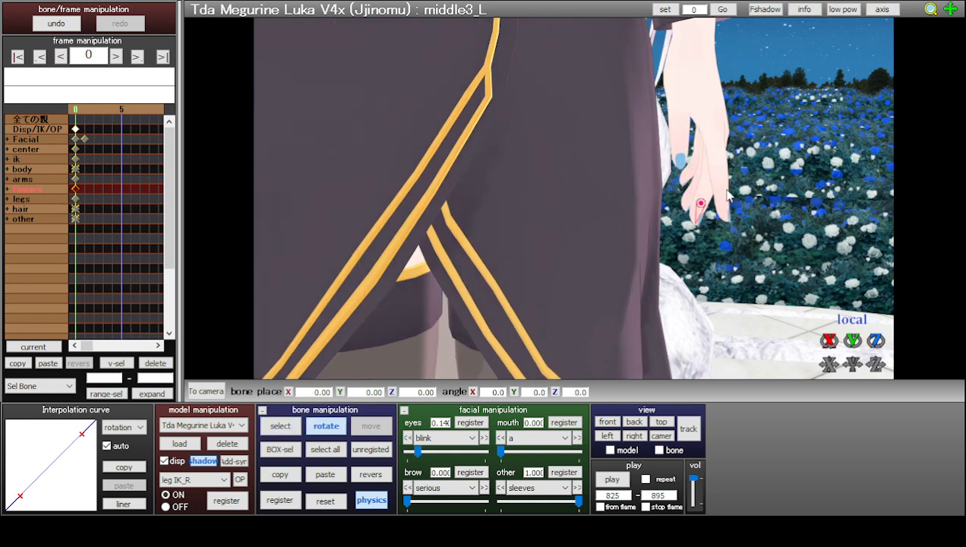
{"action": "left_click_drag", "start_coordinate": [726, 190], "coordinate": [726, 197]}
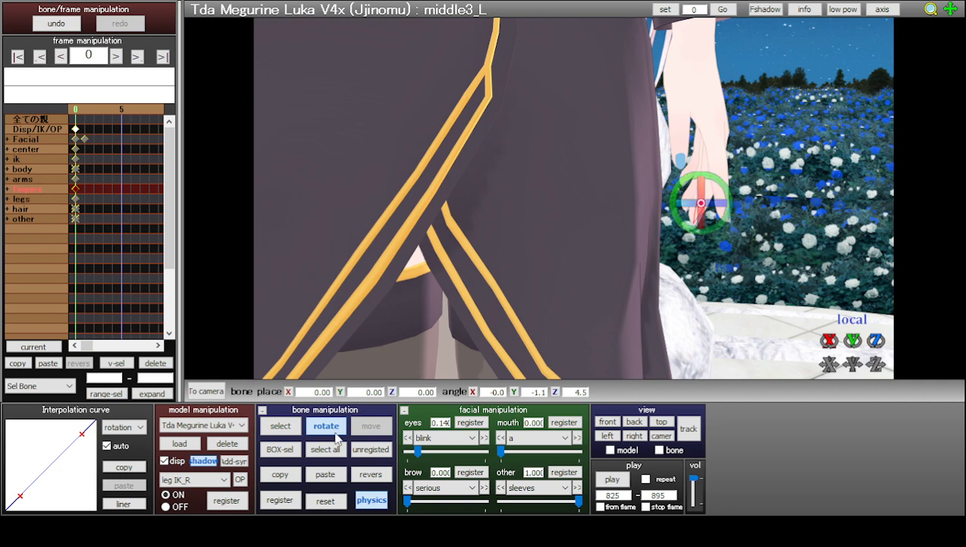
{"action": "left_click", "coordinate": [281, 474]}
{"action": "left_click", "coordinate": [370, 474]}
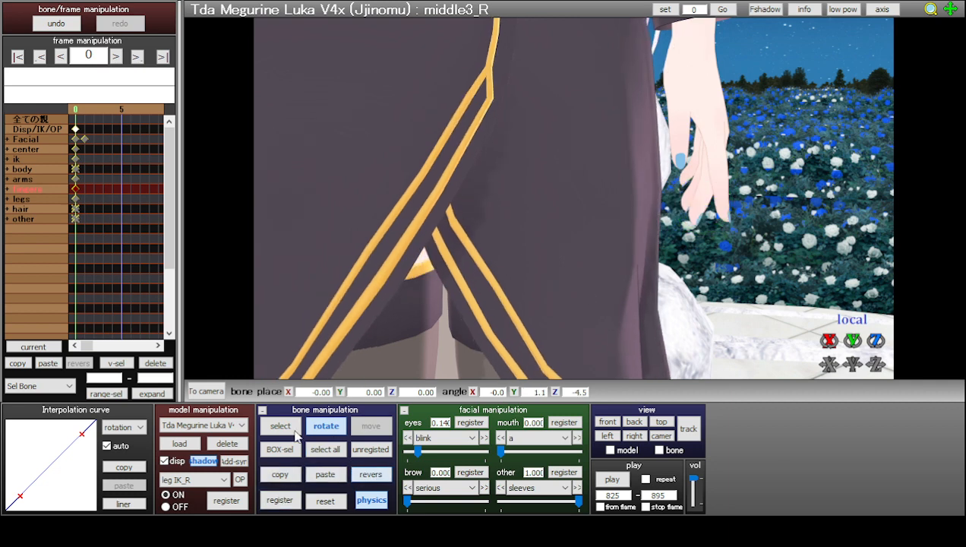
- Rotate the left index finger's base bone (fore1_L) to about 6.4° on Z and mirror it onto the right hand
{"action": "left_click", "coordinate": [714, 136]}
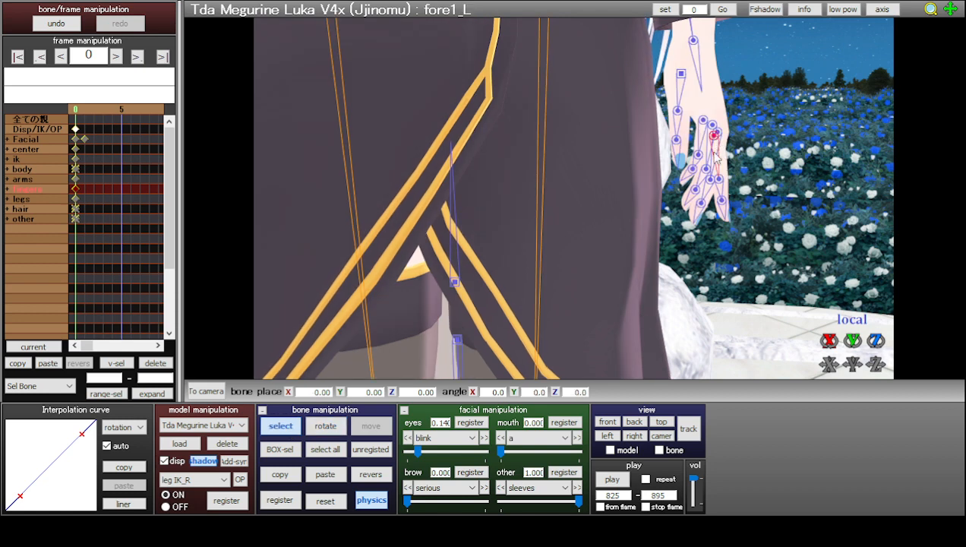
{"action": "left_click", "coordinate": [326, 425]}
{"action": "left_click_drag", "start_coordinate": [739, 131], "coordinate": [743, 135]}
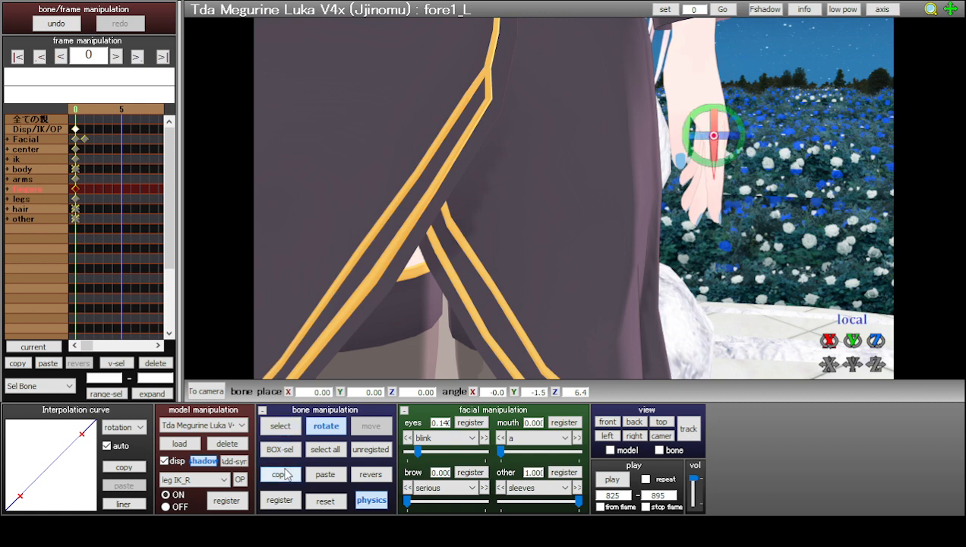
{"action": "left_click", "coordinate": [281, 475]}
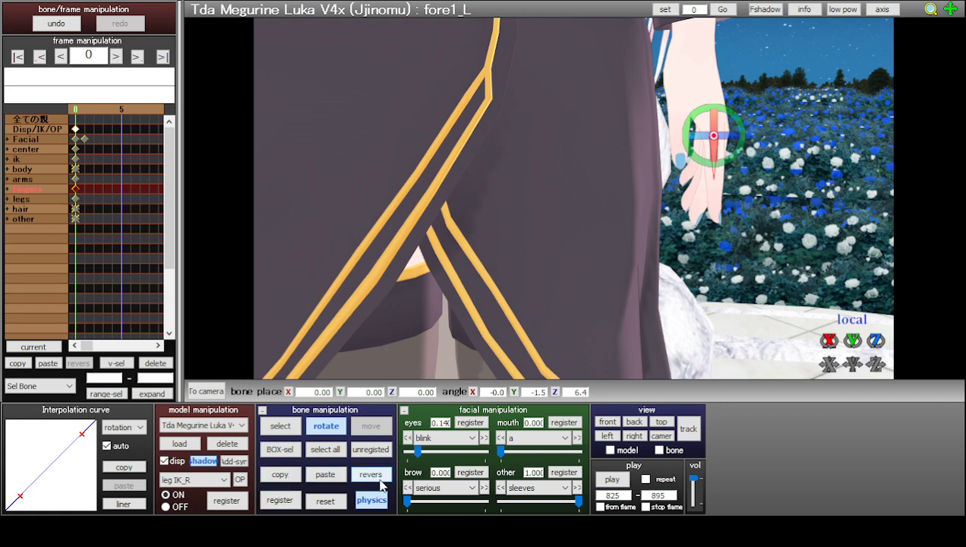
{"action": "left_click", "coordinate": [370, 474]}
- Rotate the left index fingertip bone (fore3_L) to about 14.1° on Z, register it, and mirror it onto the right hand
{"action": "left_click", "coordinate": [279, 449]}
{"action": "left_click", "coordinate": [714, 200]}
{"action": "left_click", "coordinate": [326, 425]}
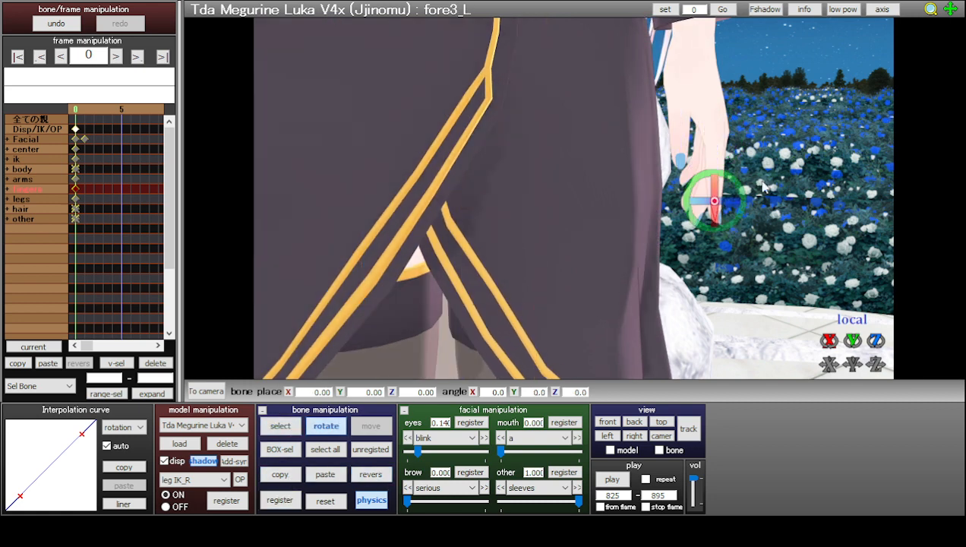
{"action": "left_click_drag", "start_coordinate": [742, 188], "coordinate": [743, 196]}
{"action": "left_click", "coordinate": [282, 504]}
{"action": "left_click", "coordinate": [283, 470]}
{"action": "left_click", "coordinate": [361, 473]}
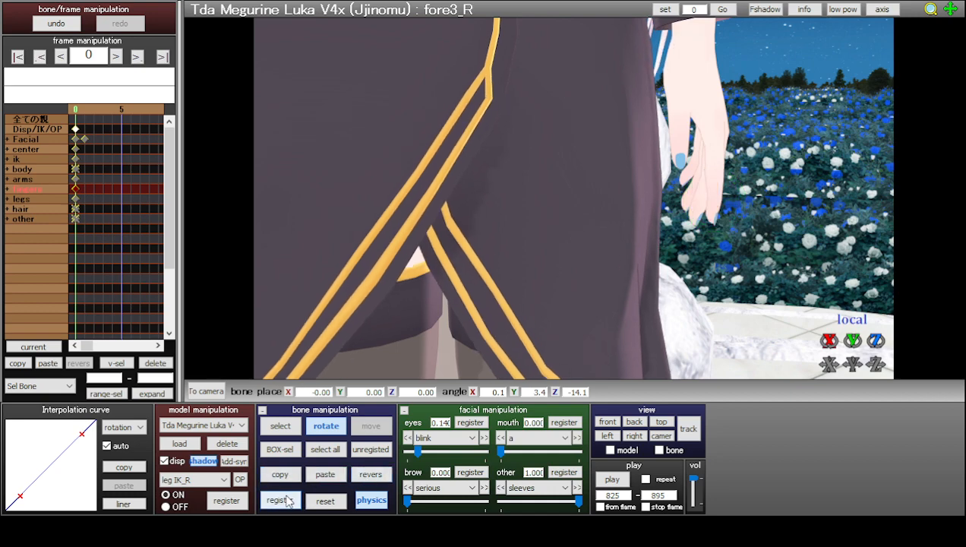
- Examine the full standing pose of the model from the front, including both hands and the feet
{"action": "left_click", "coordinate": [281, 426]}
{"action": "scroll", "coordinate": [580, 159], "scroll_direction": "down", "scroll_amount": 5}
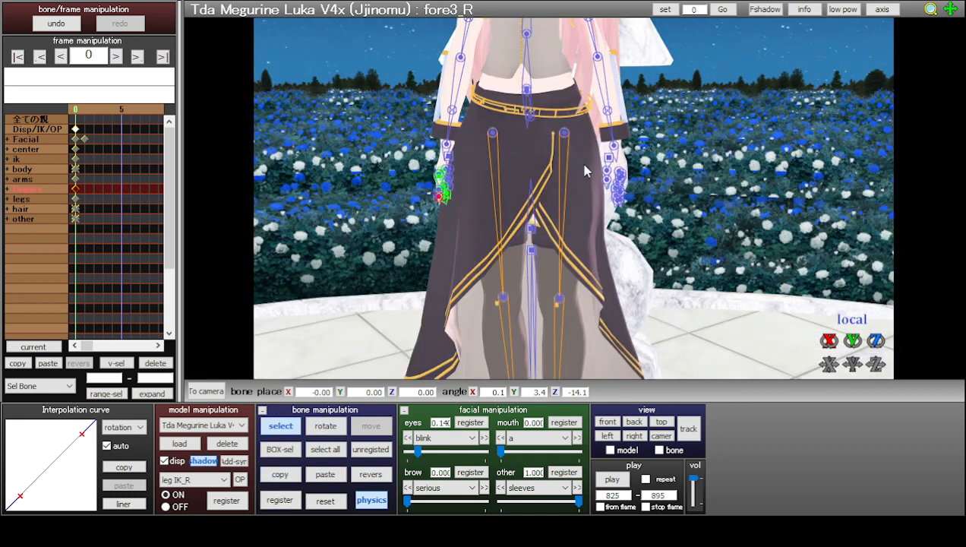
{"action": "scroll", "coordinate": [585, 170], "scroll_direction": "down", "scroll_amount": 2}
{"action": "left_click", "coordinate": [280, 427]}
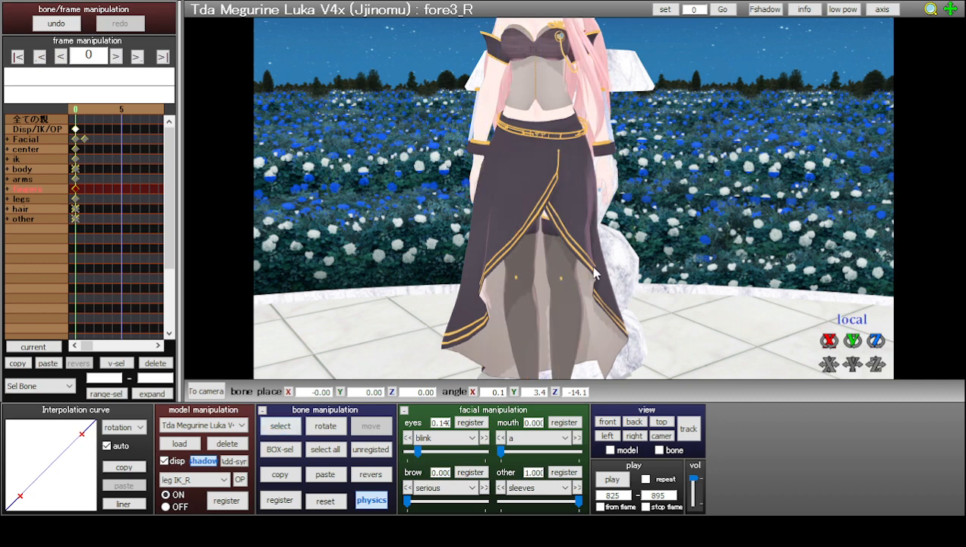
{"action": "scroll", "coordinate": [664, 234], "scroll_direction": "down", "scroll_amount": 2}
{"action": "scroll", "coordinate": [664, 234], "scroll_direction": "down", "scroll_amount": 2}
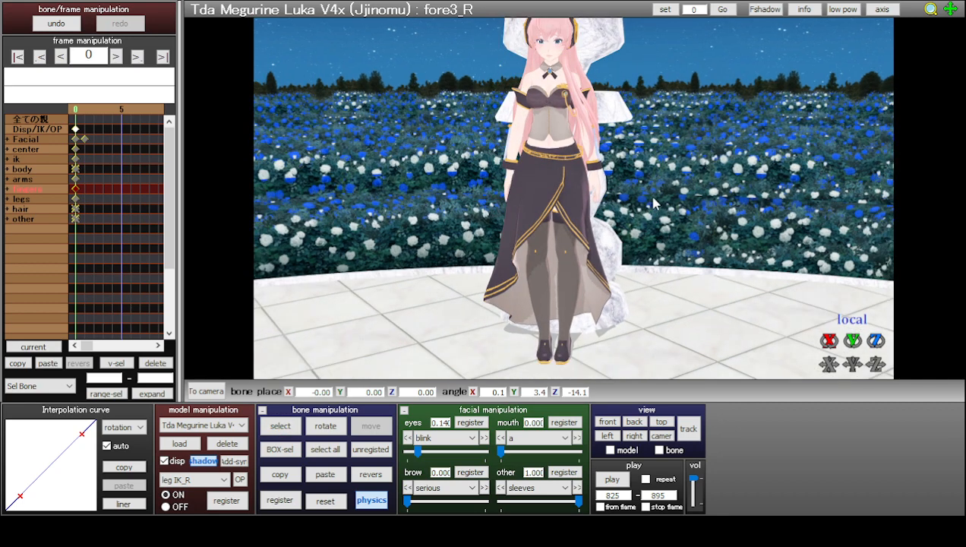
{"action": "mouse_move", "coordinate": [629, 210]}
{"action": "right_mouse_down"}
{"action": "mouse_move", "coordinate": [641, 209]}
{"action": "mouse_move", "coordinate": [619, 214]}
{"action": "right_mouse_up"}
{"action": "right_click_drag", "start_coordinate": [713, 209], "coordinate": [693, 213]}
{"action": "right_click_drag", "start_coordinate": [605, 238], "coordinate": [641, 223]}
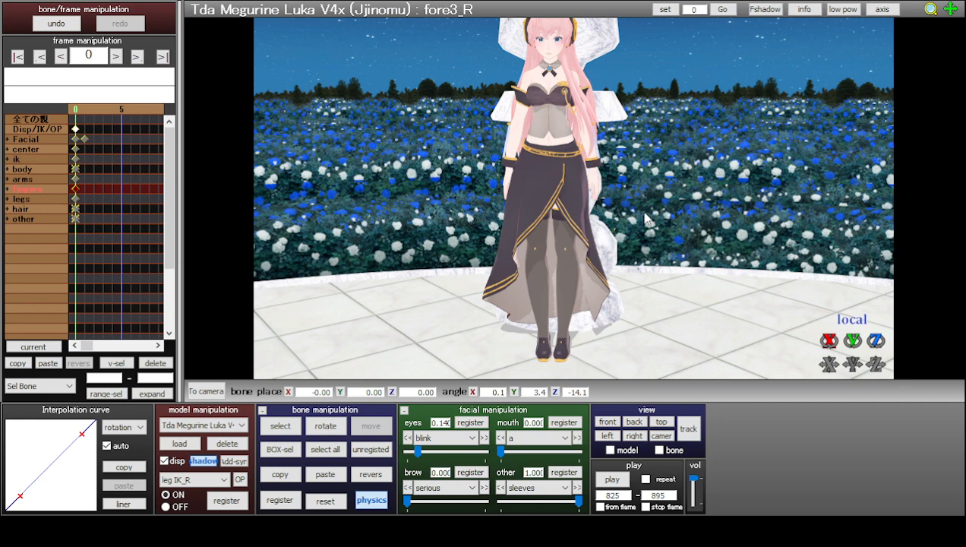
{"action": "middle_click_drag", "start_coordinate": [666, 182], "coordinate": [600, 199]}
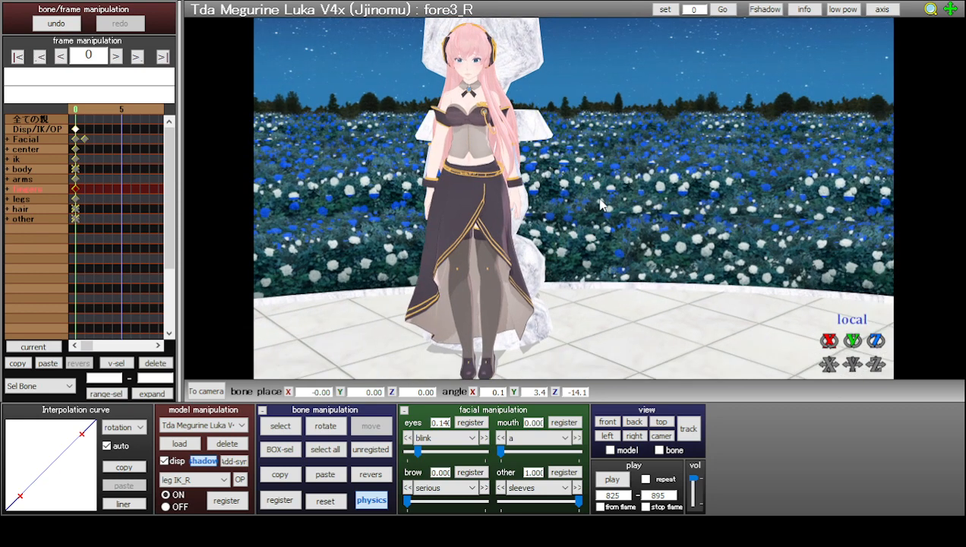
{"action": "middle_click_drag", "start_coordinate": [678, 178], "coordinate": [607, 202]}
{"action": "middle_click_drag", "start_coordinate": [491, 246], "coordinate": [572, 212]}
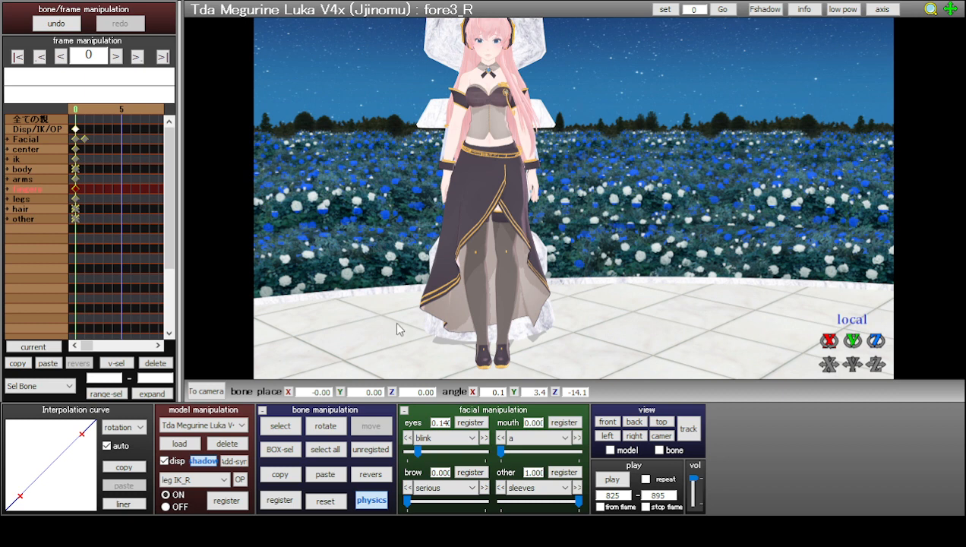
- Move the right foot's IK bone (leg IK_R) outward to about X -0.41, Z 0.05, and mirror the position onto the left foot
{"action": "left_click", "coordinate": [280, 426]}
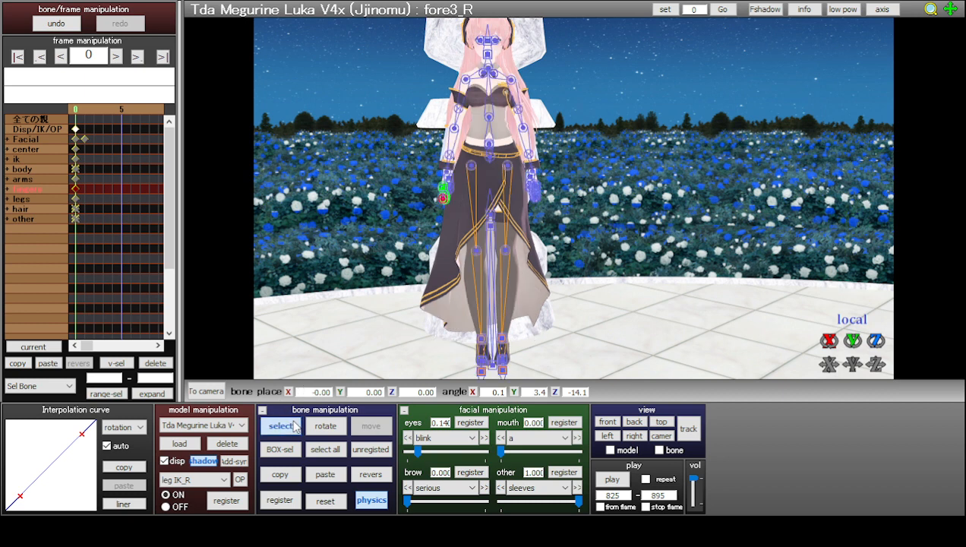
{"action": "left_click", "coordinate": [481, 341]}
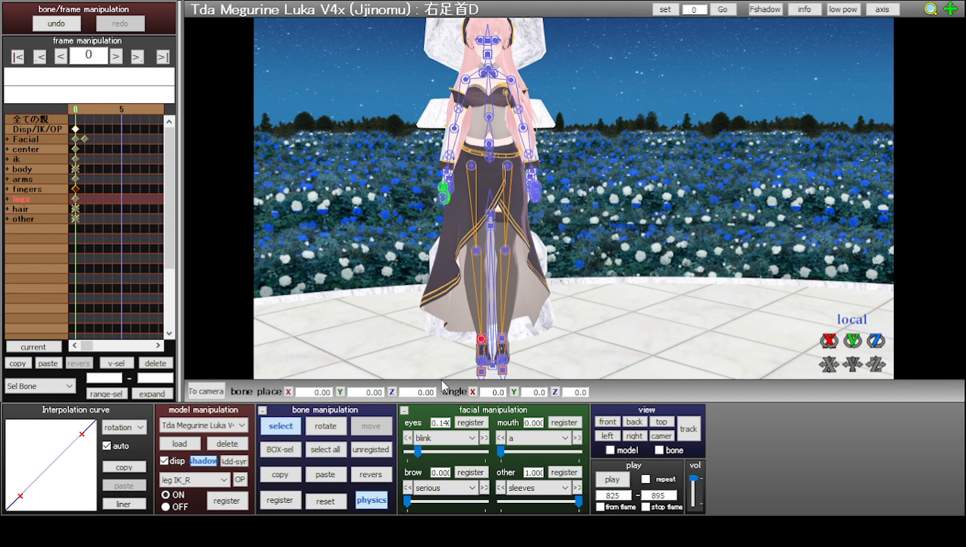
{"action": "left_click", "coordinate": [481, 340]}
{"action": "left_click", "coordinate": [372, 426]}
{"action": "left_click_drag", "start_coordinate": [517, 339], "coordinate": [513, 348]}
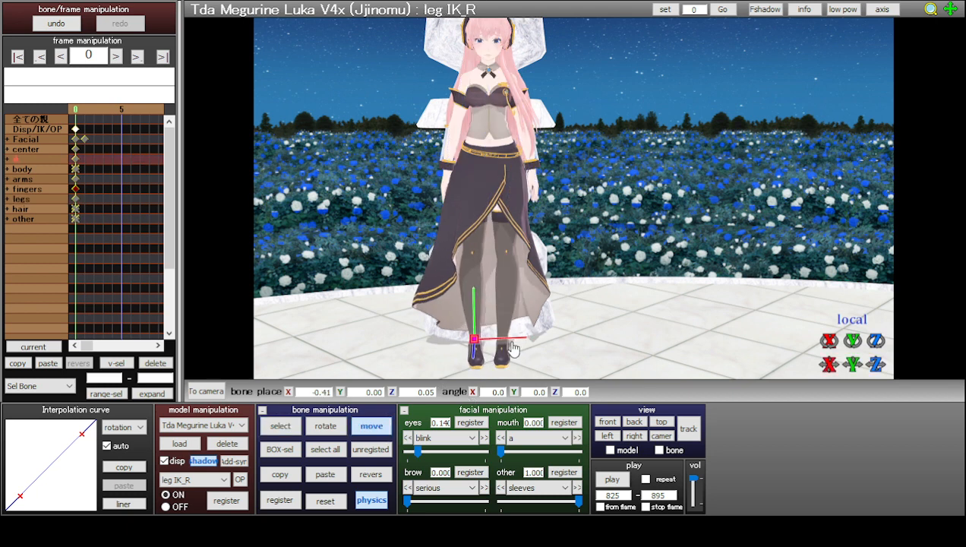
{"action": "left_click", "coordinate": [280, 474]}
{"action": "left_click", "coordinate": [370, 474]}
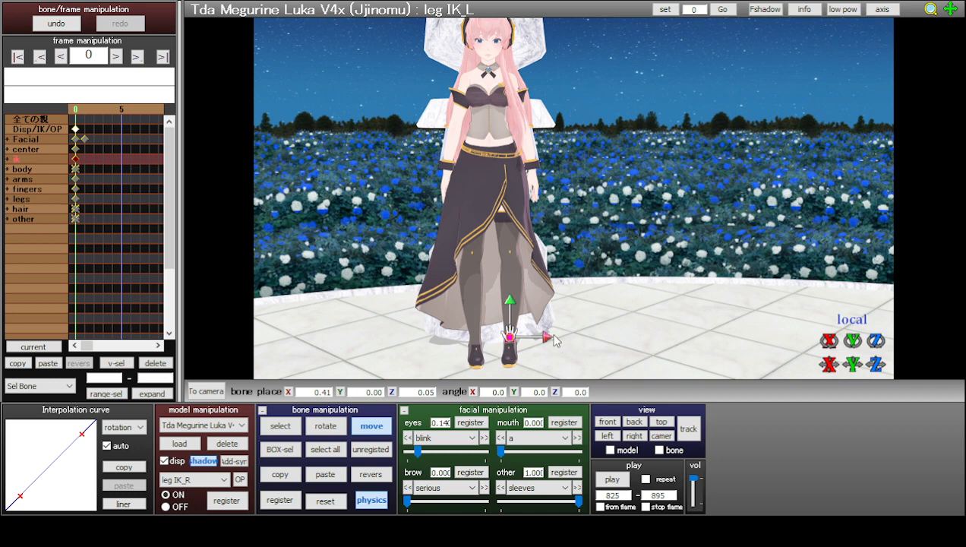
- Move the left foot's IK bone (leg IK_L) inward to about X 0.29, Z 0.06, and mirror the position onto the right foot
{"action": "left_click_drag", "start_coordinate": [552, 344], "coordinate": [542, 342]}
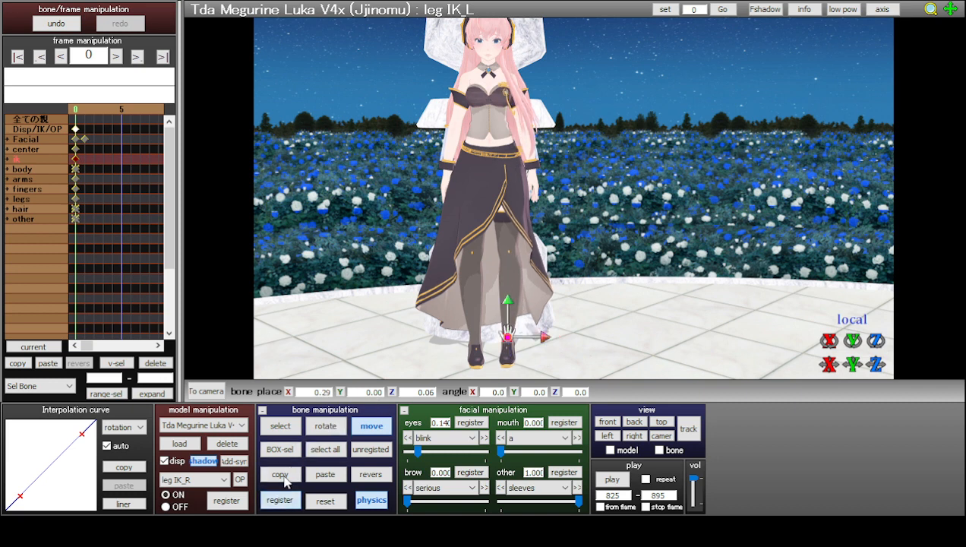
{"action": "left_click", "coordinate": [369, 475]}
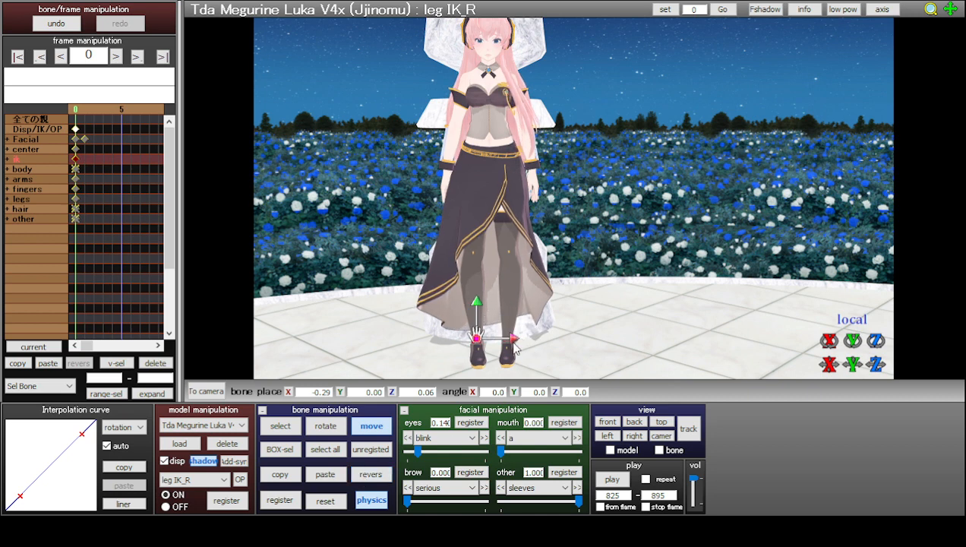
- Move the right foot's IK bone (leg IK_R) backward along its local Z axis to about Z 1.01 and check the pose without bone overlays
{"action": "left_click", "coordinate": [322, 429]}
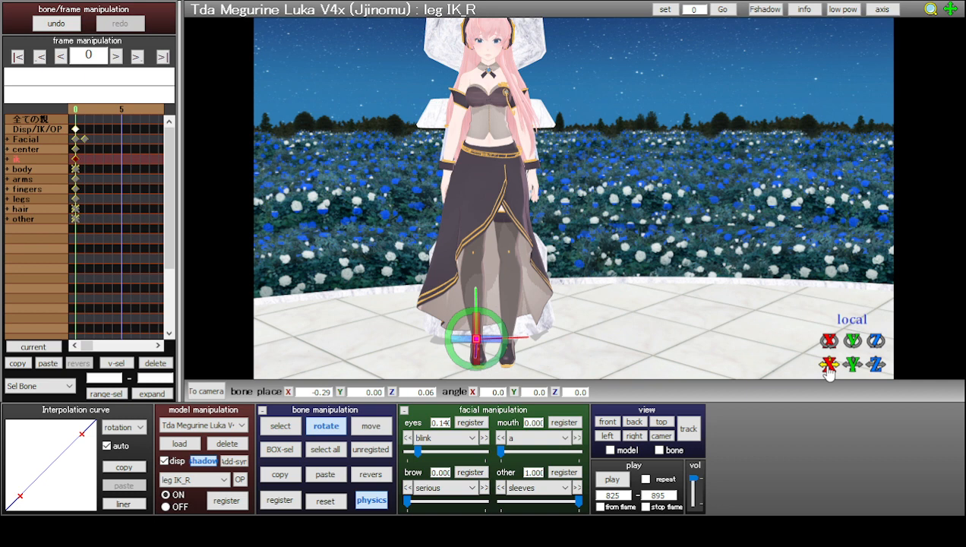
{"action": "left_click_drag", "start_coordinate": [876, 367], "coordinate": [876, 337]}
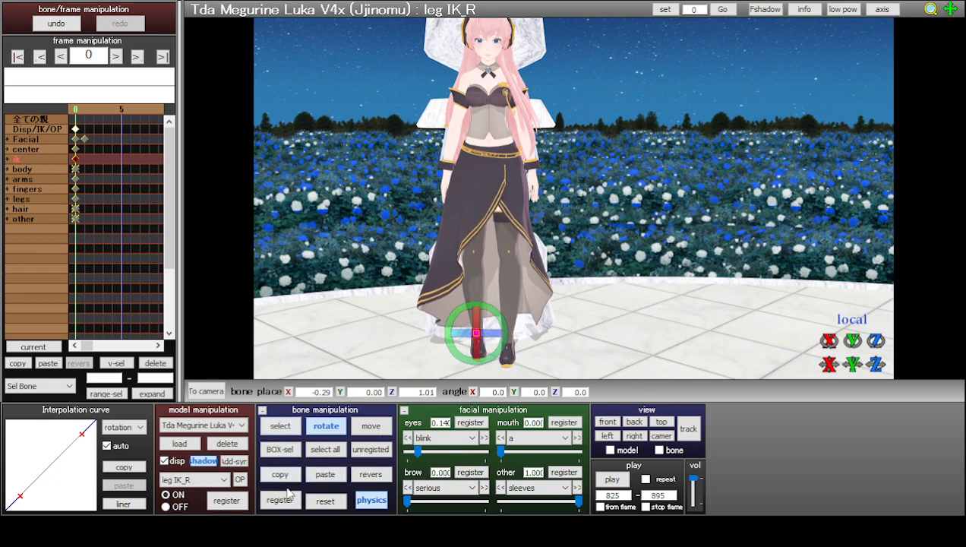
{"action": "left_click", "coordinate": [293, 432]}
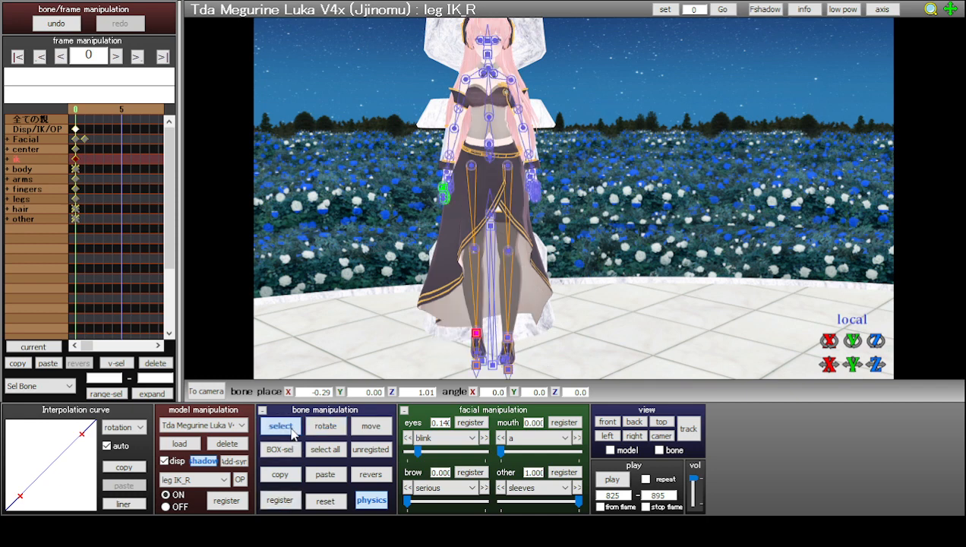
{"action": "left_click", "coordinate": [291, 431]}
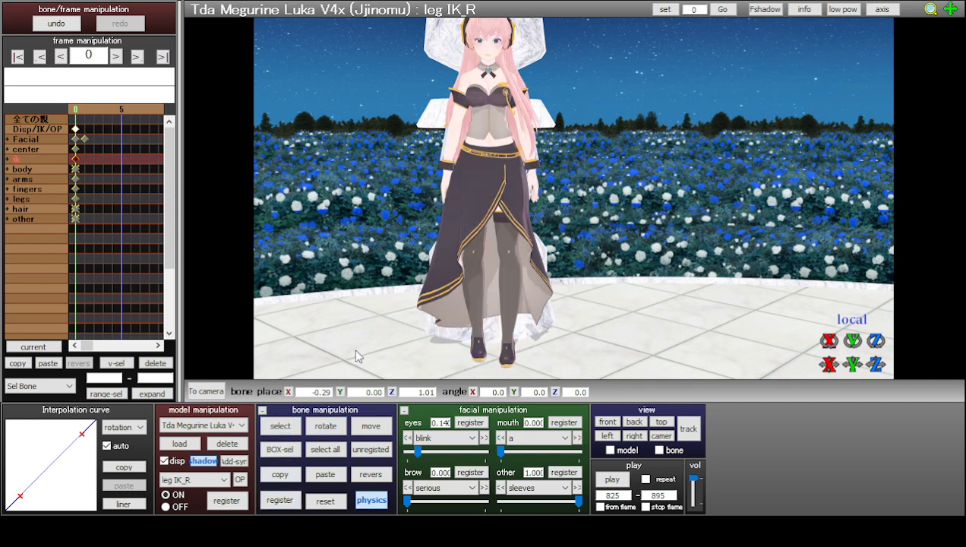
- Select the left foot's IK bone (leg IK_L) and move it inward to about X 0.00, Z 0.10
{"action": "left_click", "coordinate": [294, 431]}
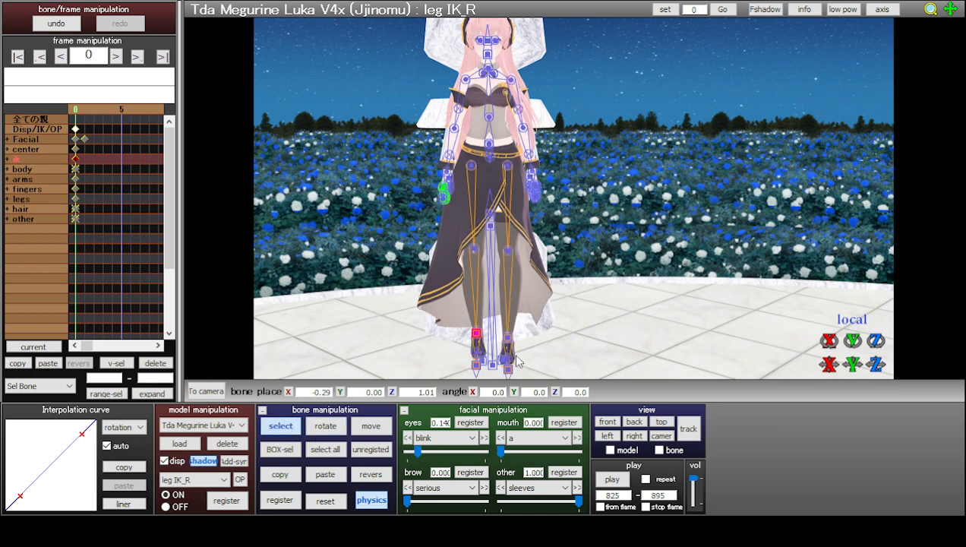
{"action": "left_click", "coordinate": [508, 338]}
{"action": "left_click", "coordinate": [509, 341]}
{"action": "left_click", "coordinate": [509, 340]}
{"action": "left_click", "coordinate": [509, 340]}
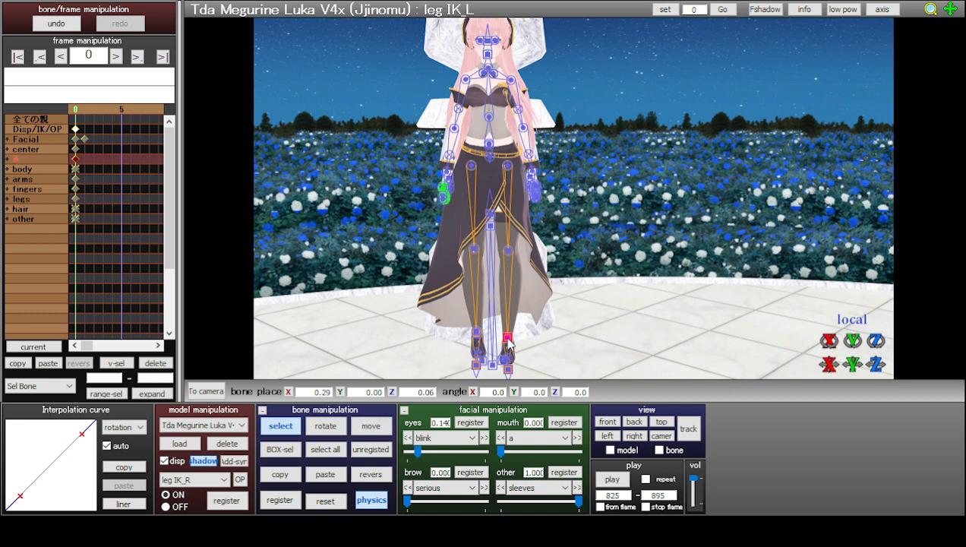
{"action": "left_click", "coordinate": [389, 420]}
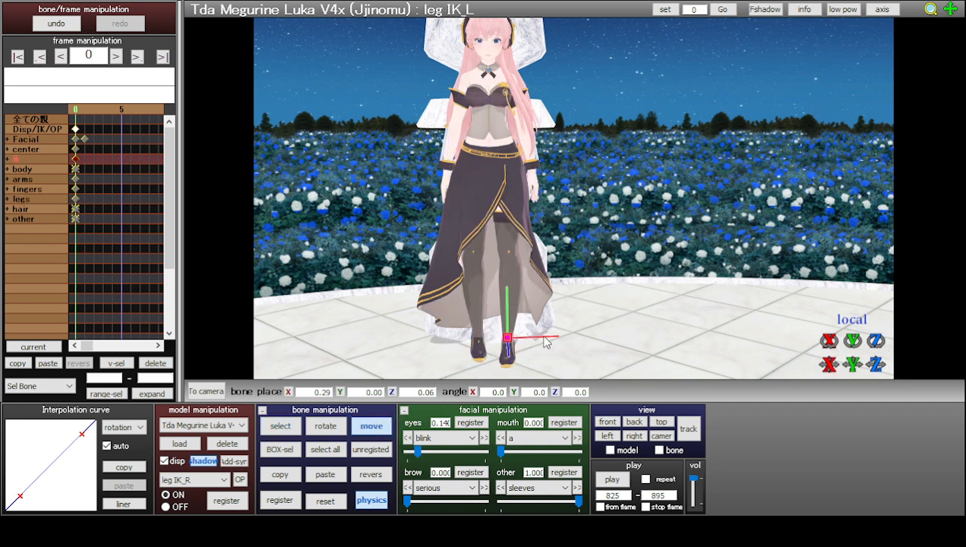
{"action": "left_click_drag", "start_coordinate": [545, 341], "coordinate": [542, 342]}
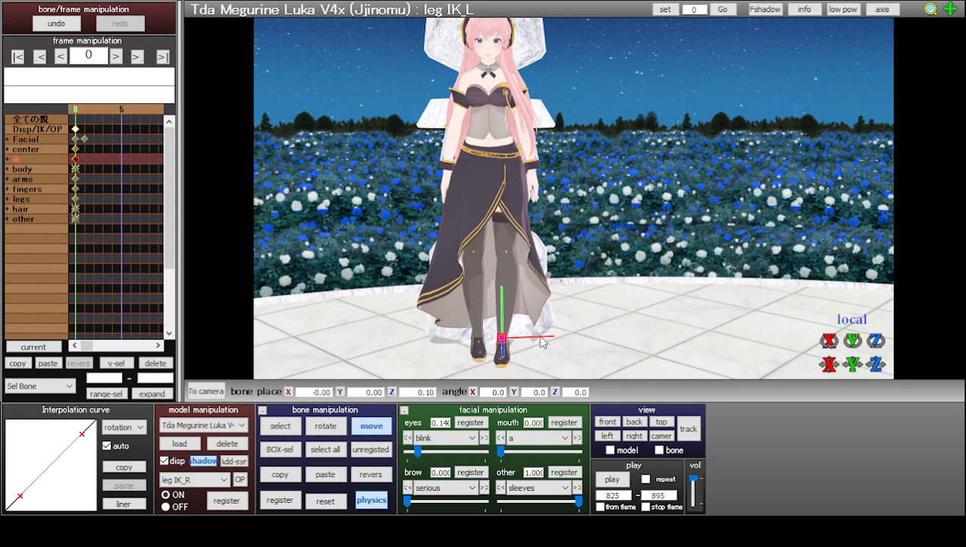
- Move the right foot's IK bone (leg IK_R) inward to about X -0.17, Z 1.00, and register it at frame 0
{"action": "left_click", "coordinate": [281, 426]}
{"action": "left_click", "coordinate": [477, 335]}
{"action": "left_click", "coordinate": [371, 426]}
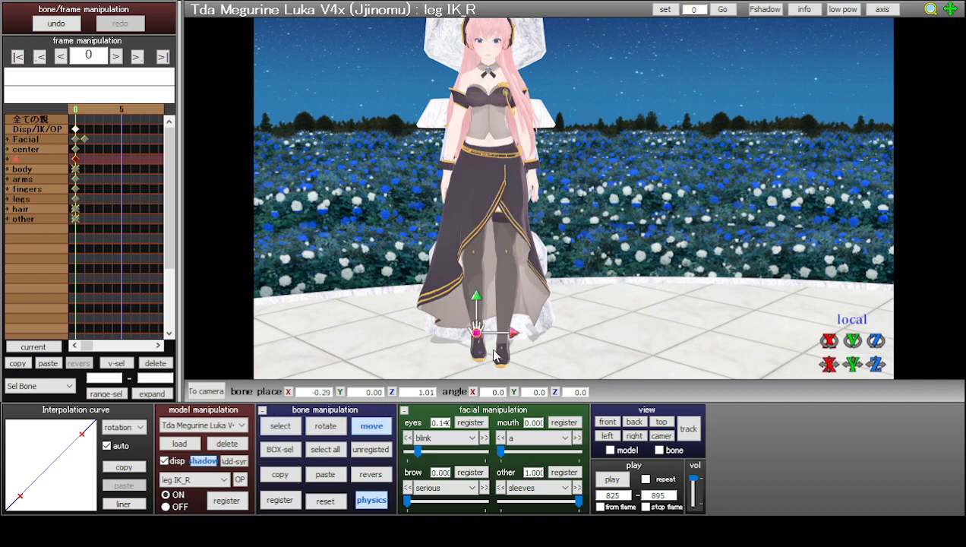
{"action": "left_click_drag", "start_coordinate": [513, 335], "coordinate": [516, 336]}
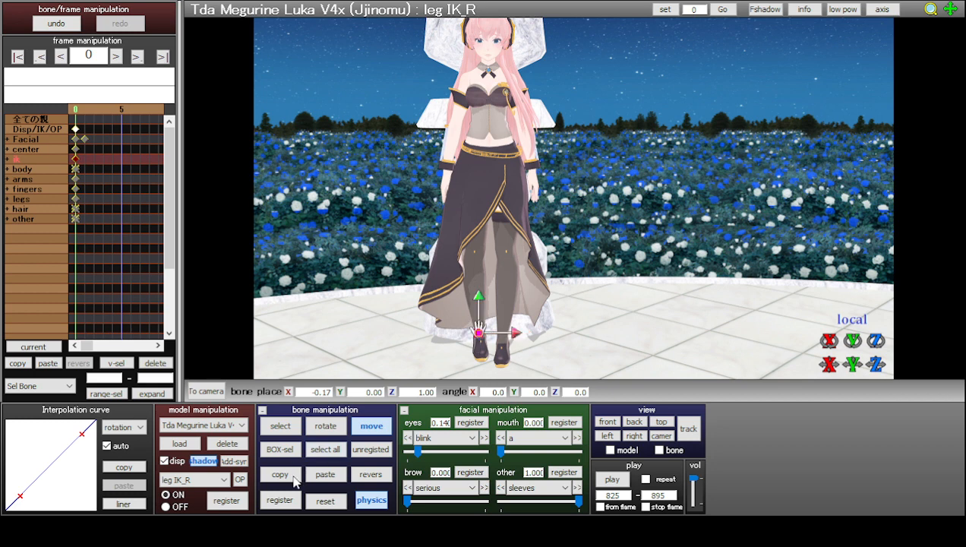
{"action": "left_click", "coordinate": [287, 501]}
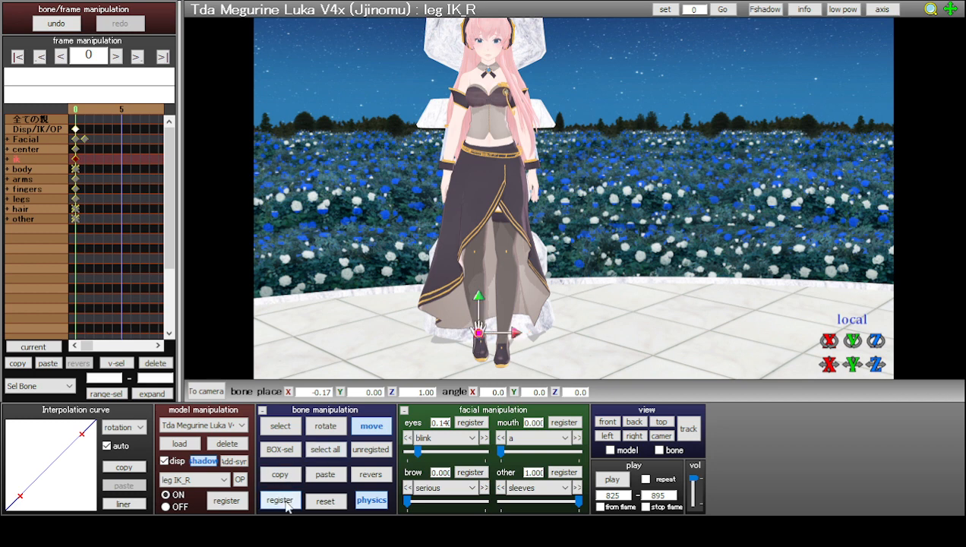
{"action": "left_click", "coordinate": [286, 430]}
{"action": "left_click", "coordinate": [288, 434]}
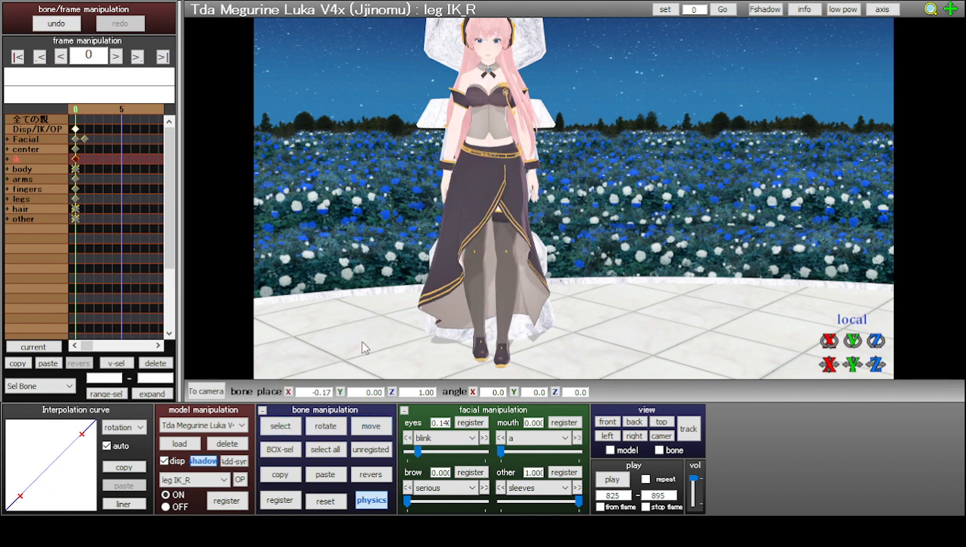